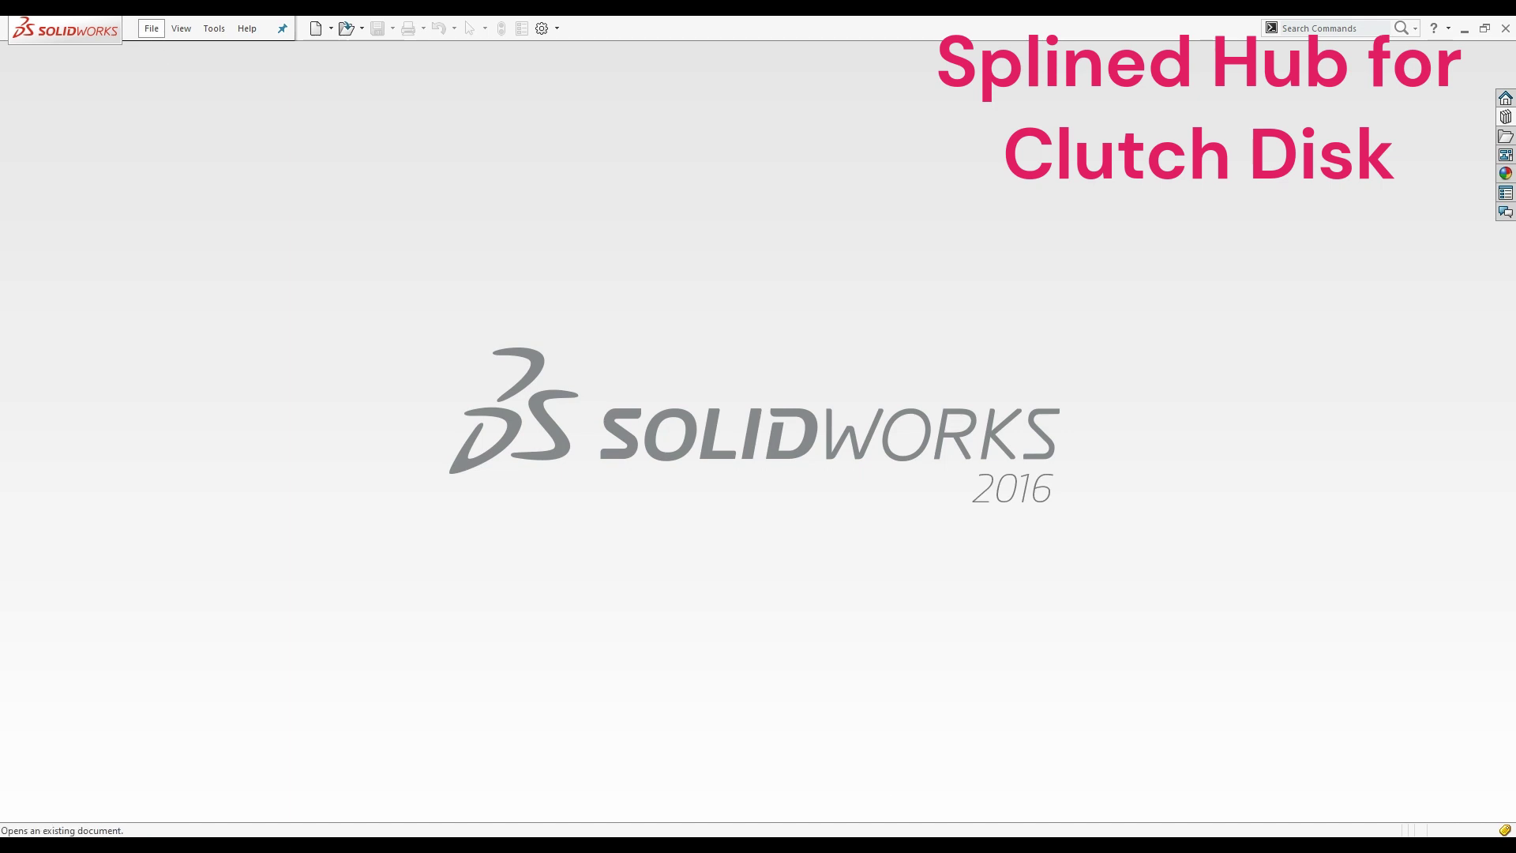
- Create a new, empty assembly document (Assem2)
click(157, 36)
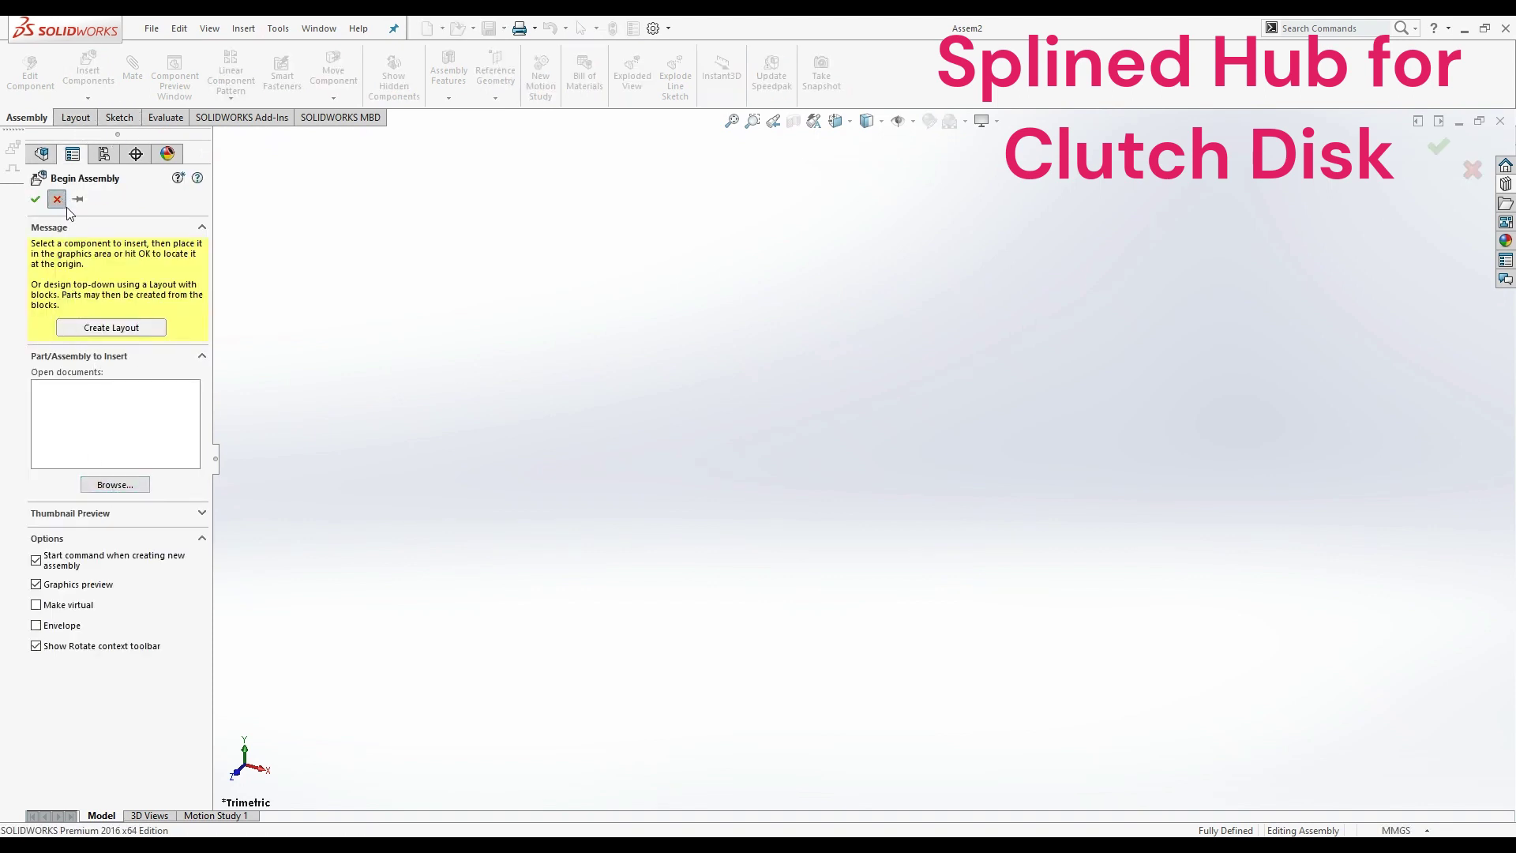
- Insert a Toolbox ISO internal spur gear with 24 teeth and module 1.125 into the assembly
click(57, 199)
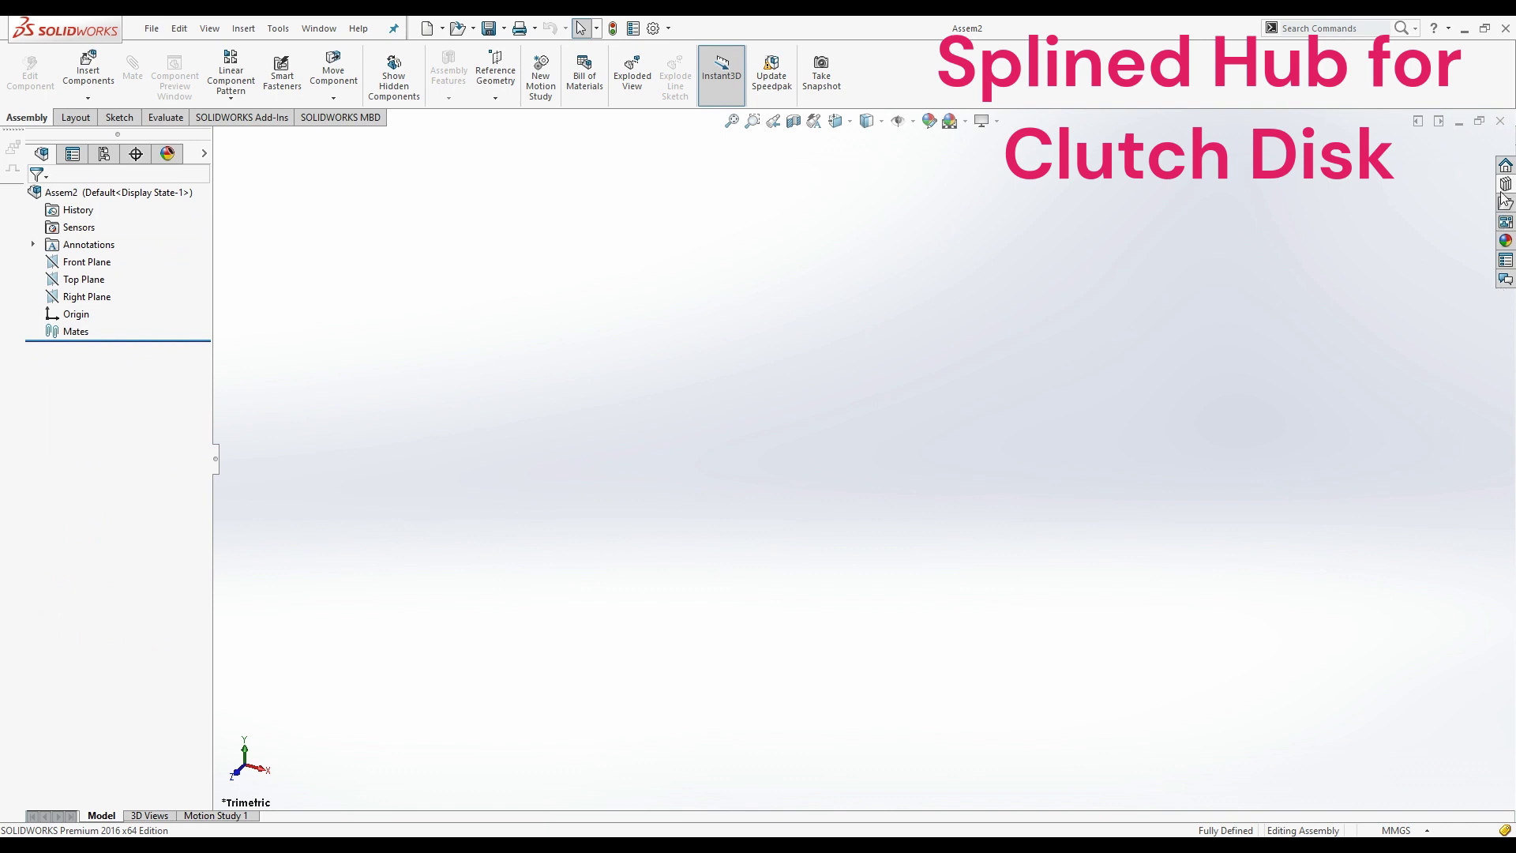
click(1387, 451)
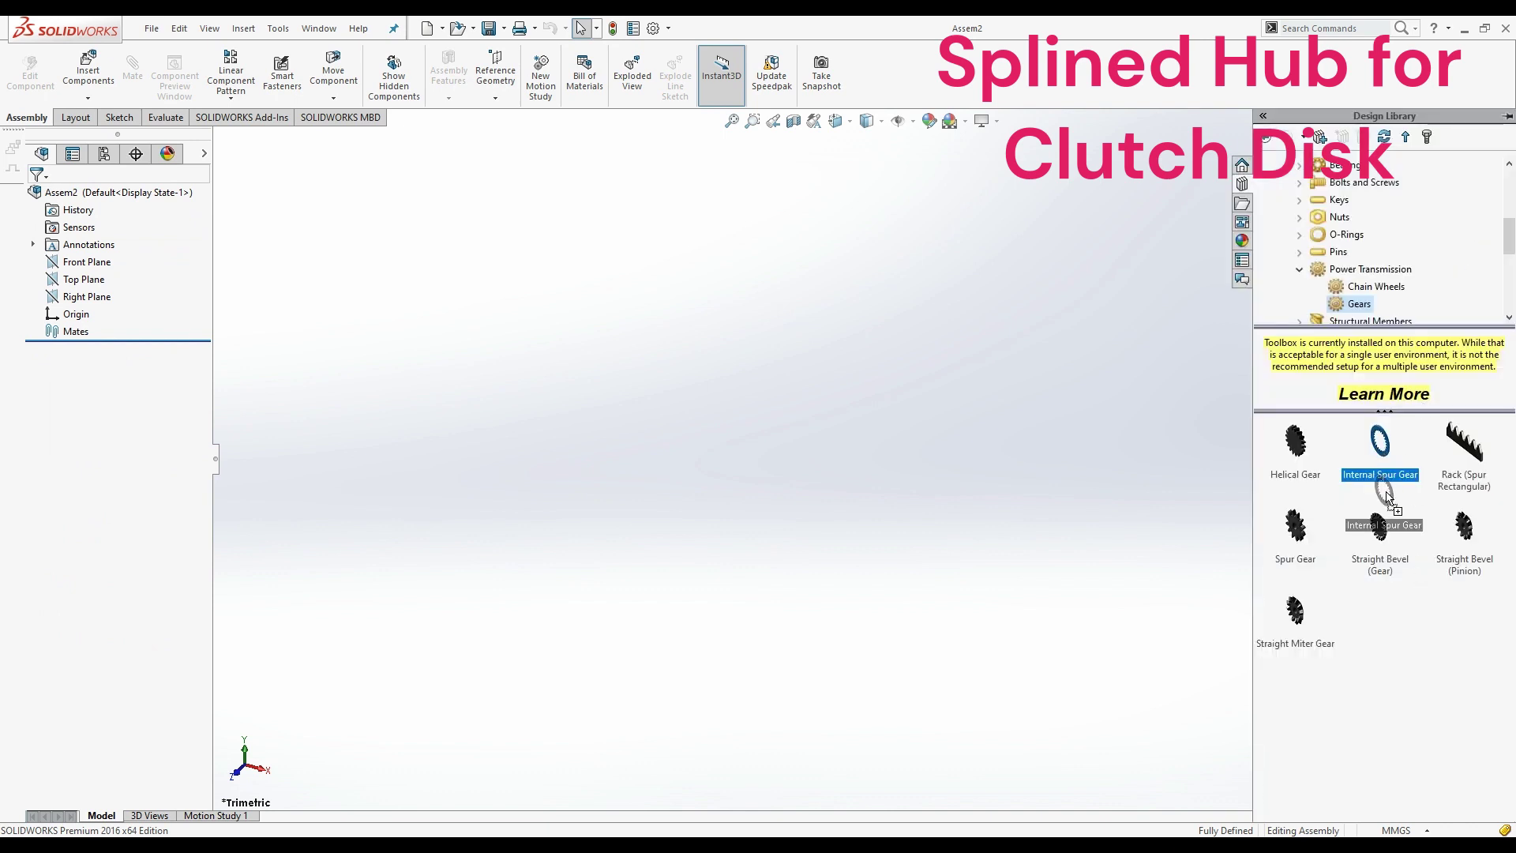
drag(1387, 452, 776, 432)
drag(908, 468, 914, 471)
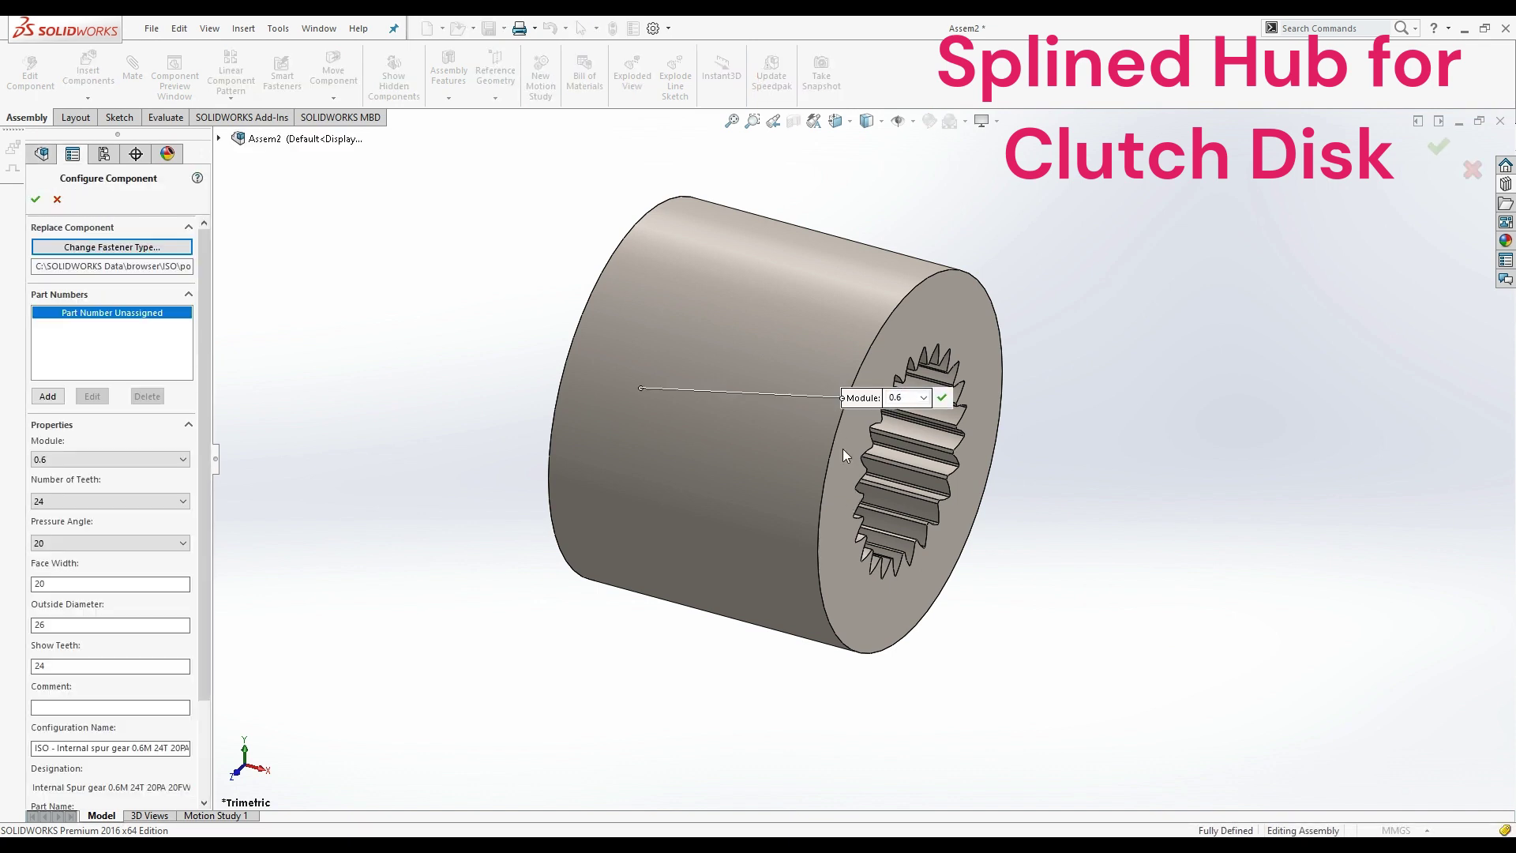
drag(207, 453, 190, 577)
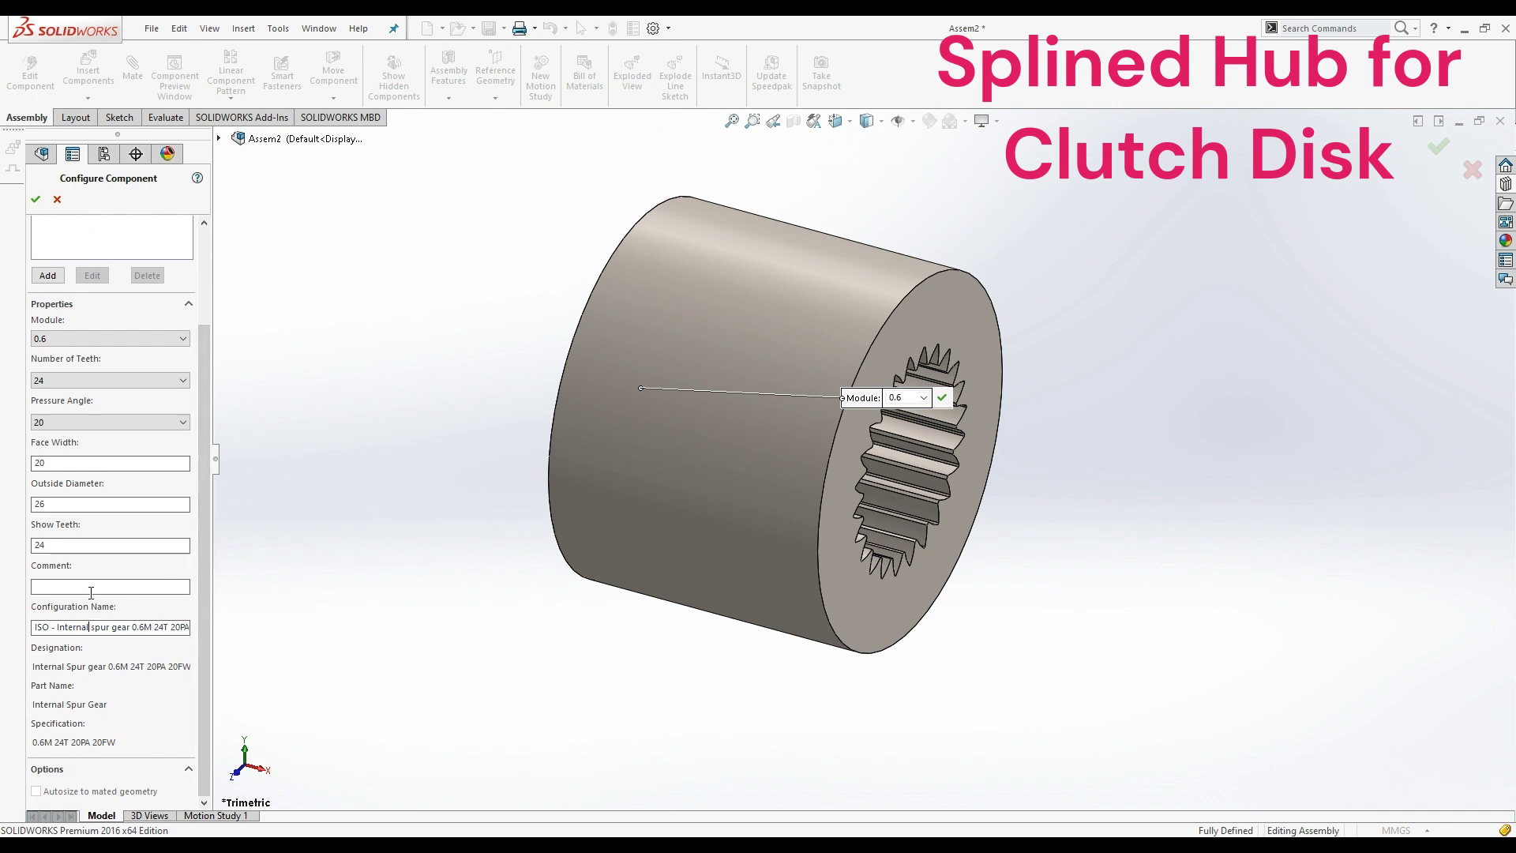
scroll(106, 534, up, 3)
text(1.125)
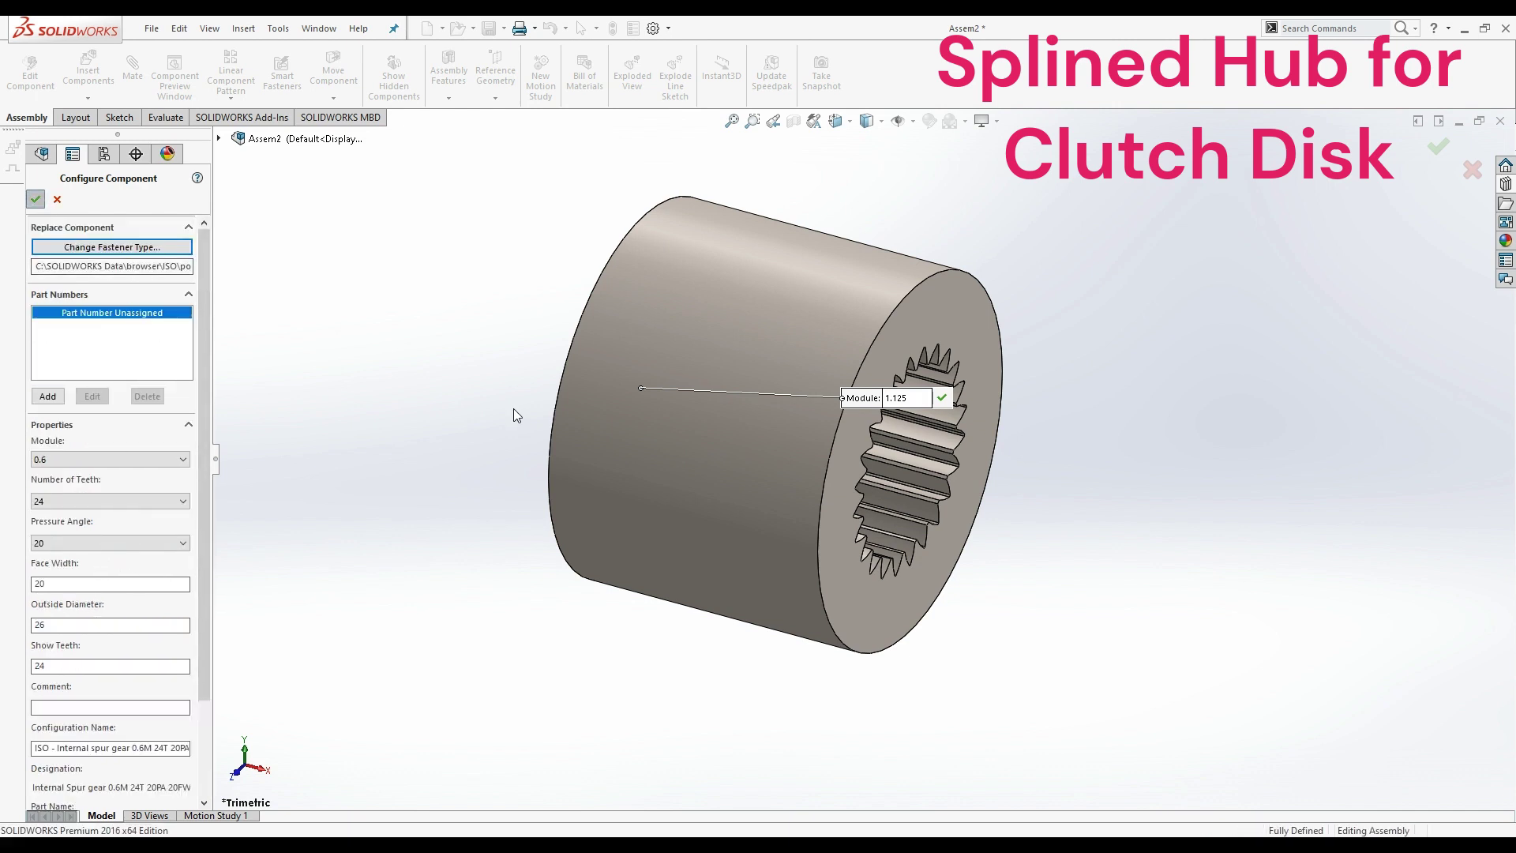
key(Return)
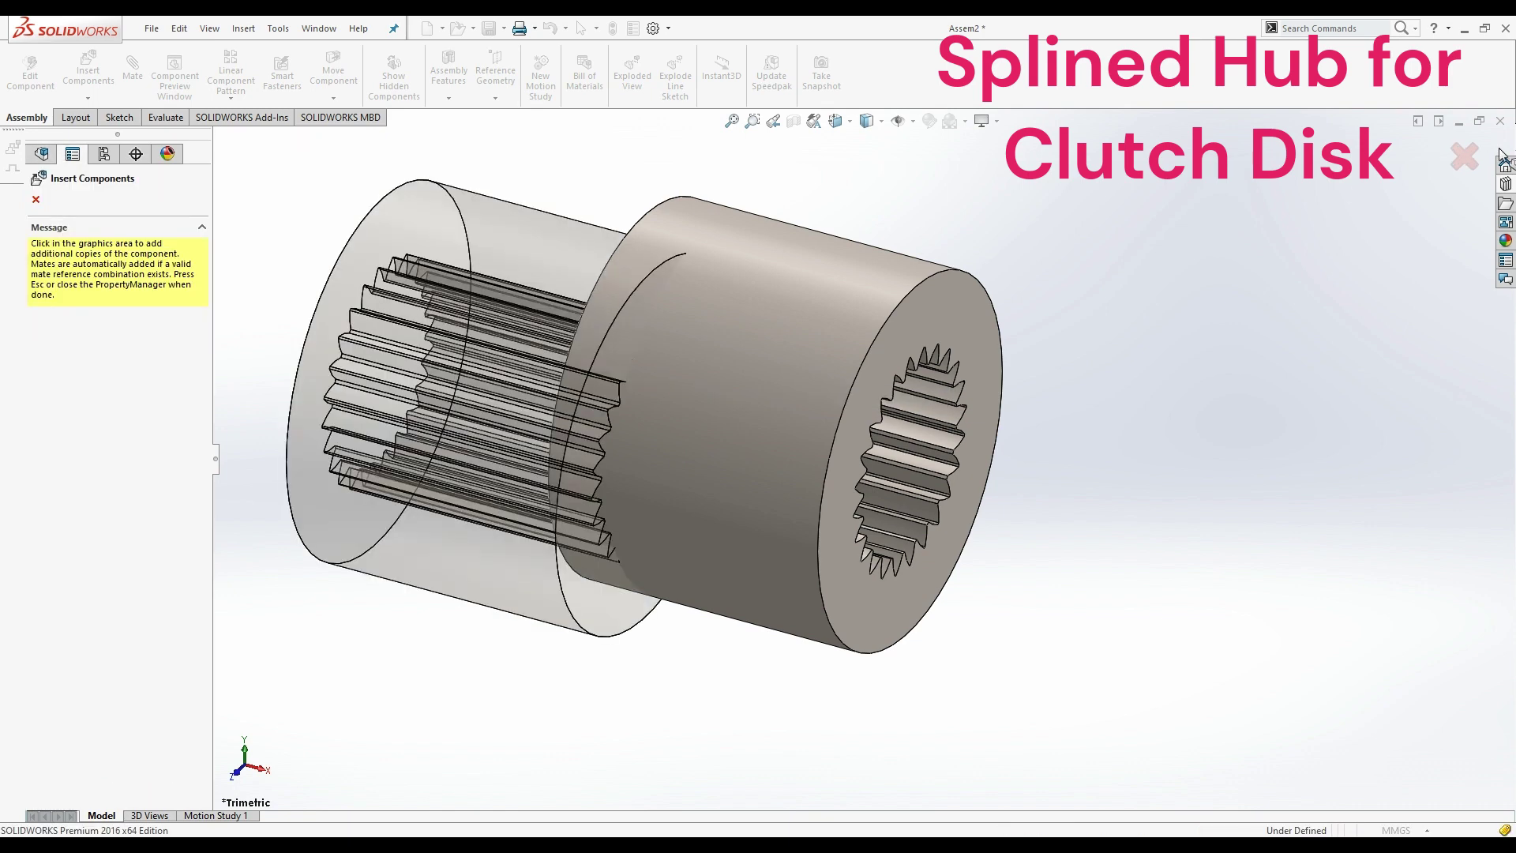
- Stop placing extra gear copies and zoom to fit the single hub
click(1464, 156)
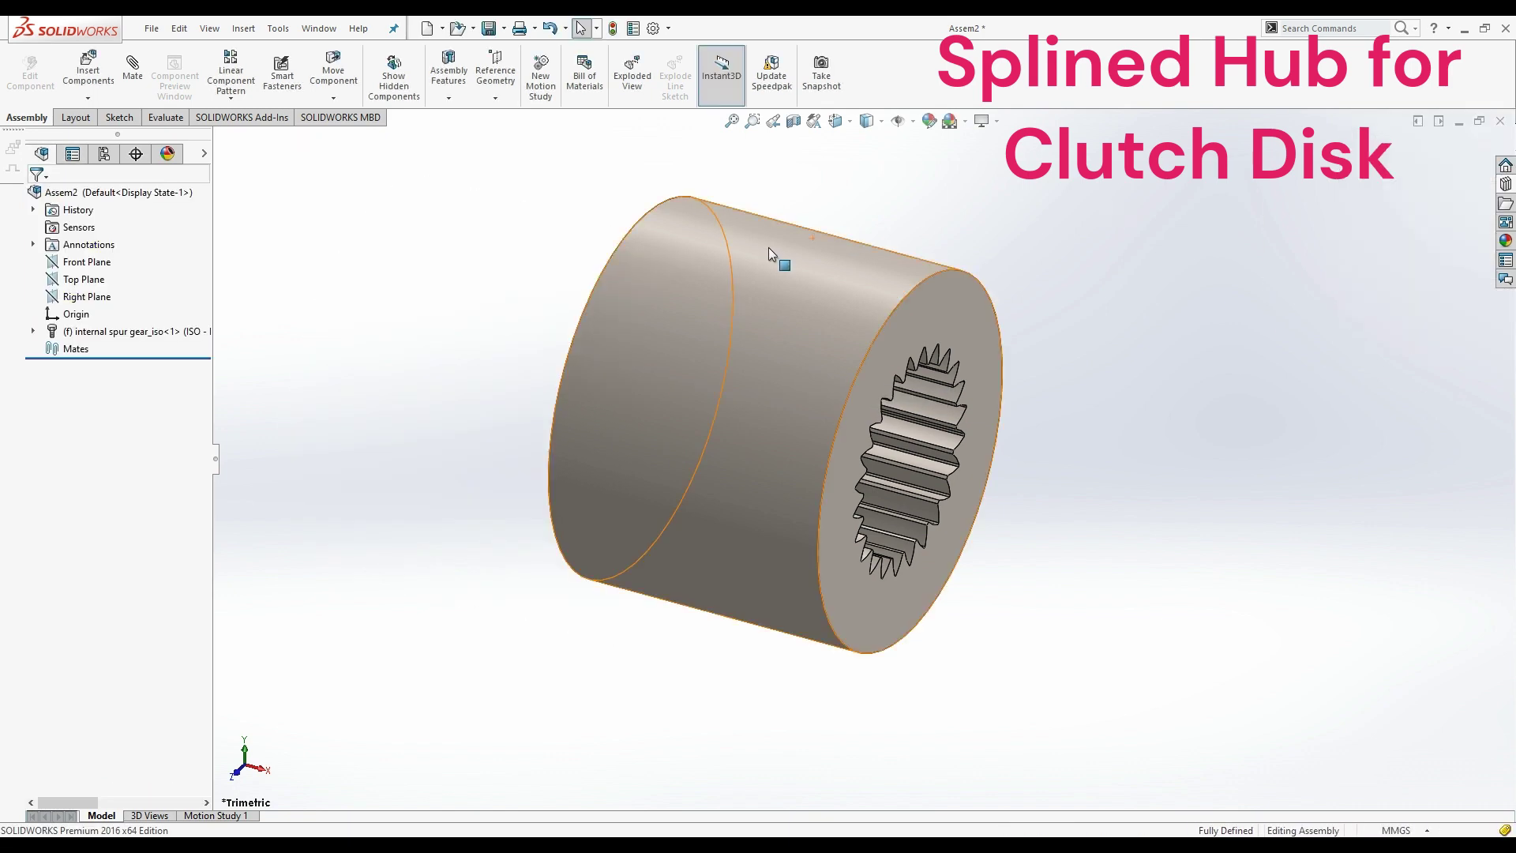
key(f)
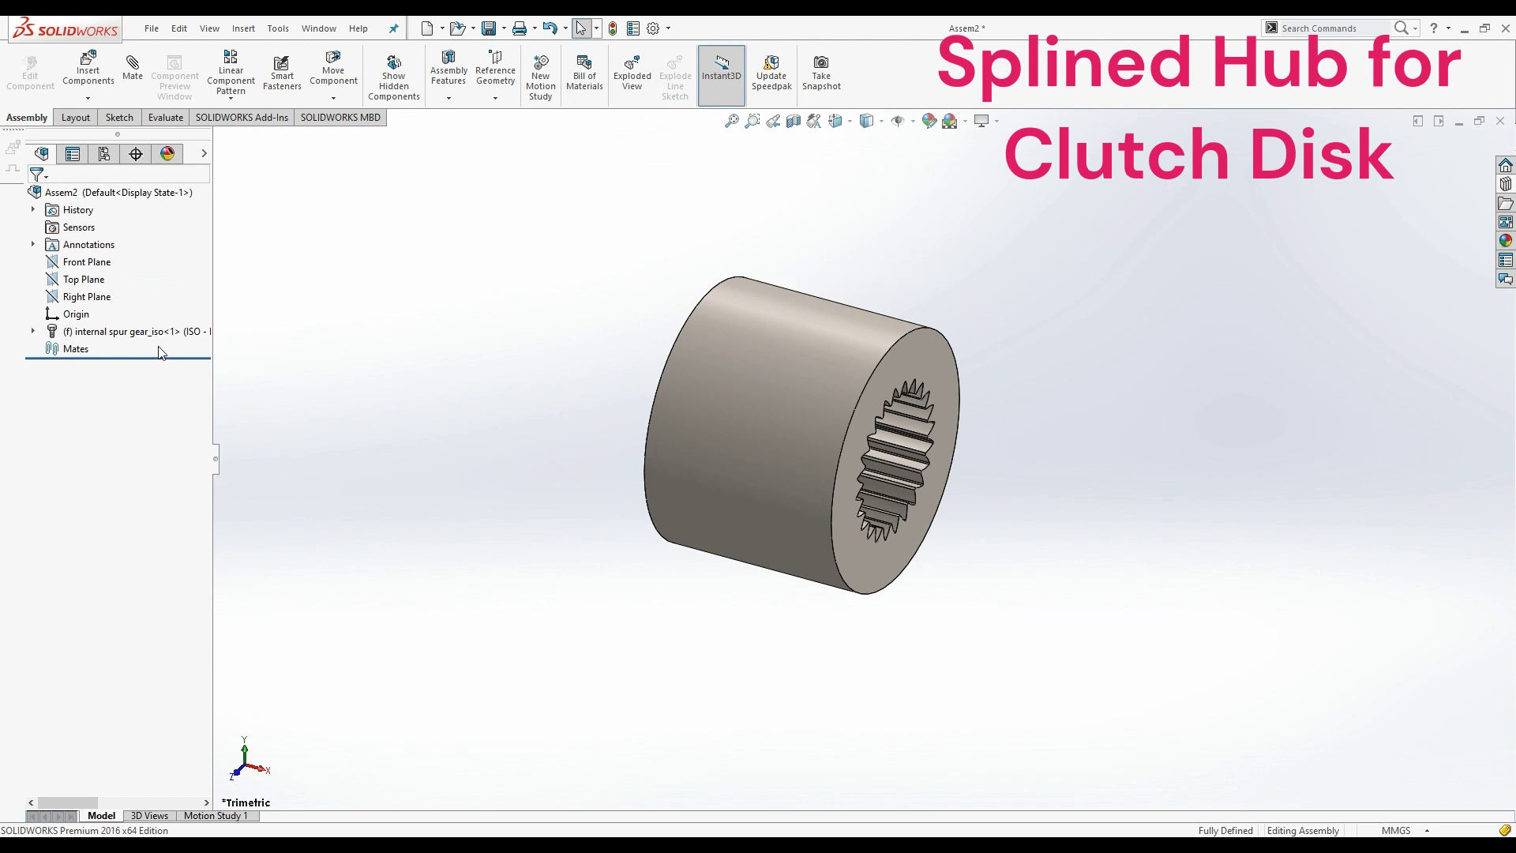
click(758, 377)
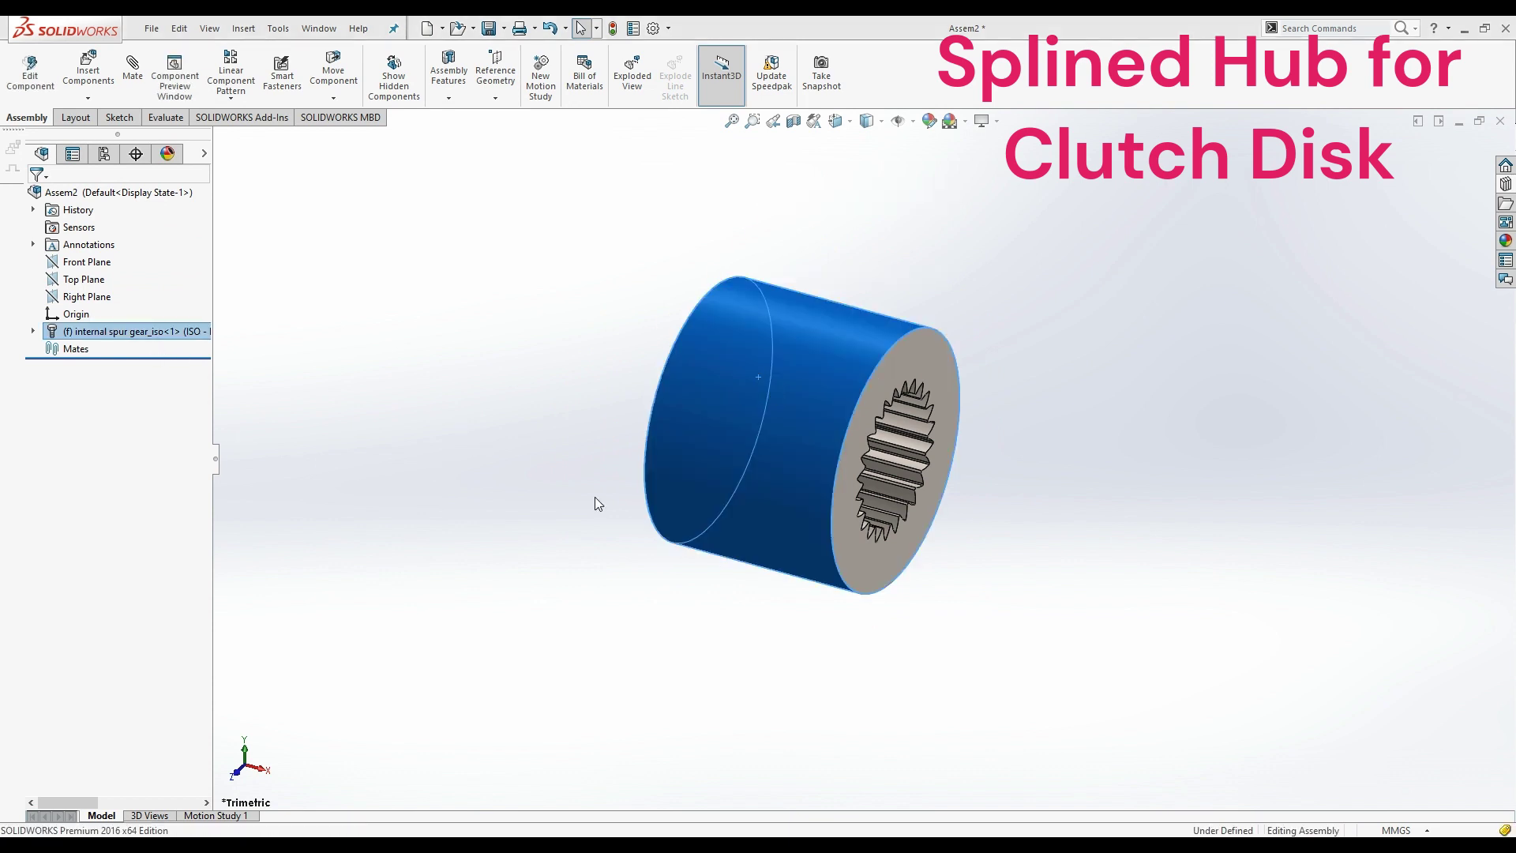
click(421, 381)
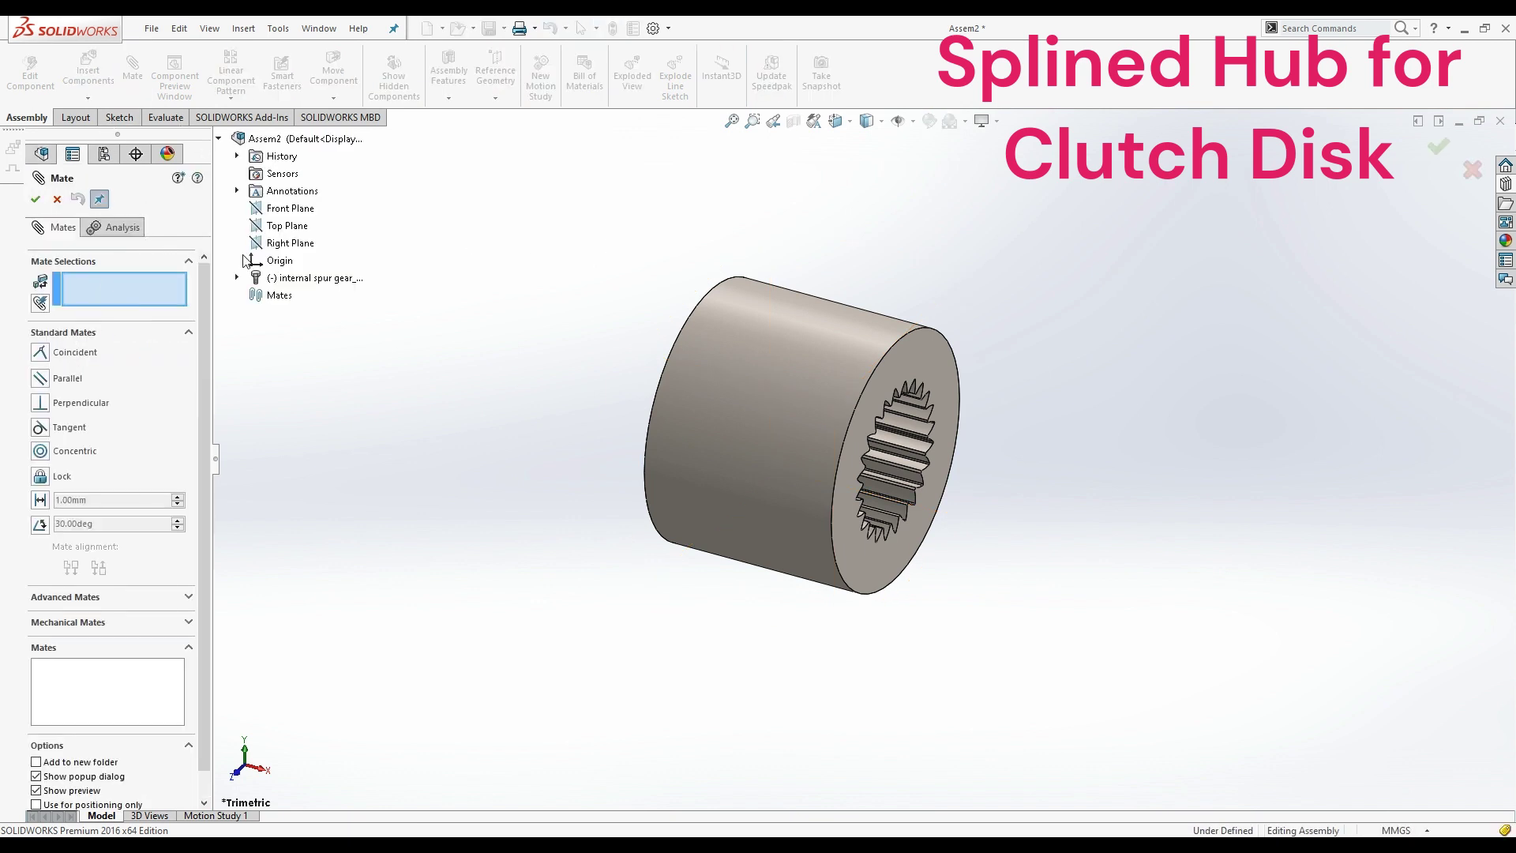
- Mate the gear's origin coincident with the assembly origin to fully define it
click(275, 264)
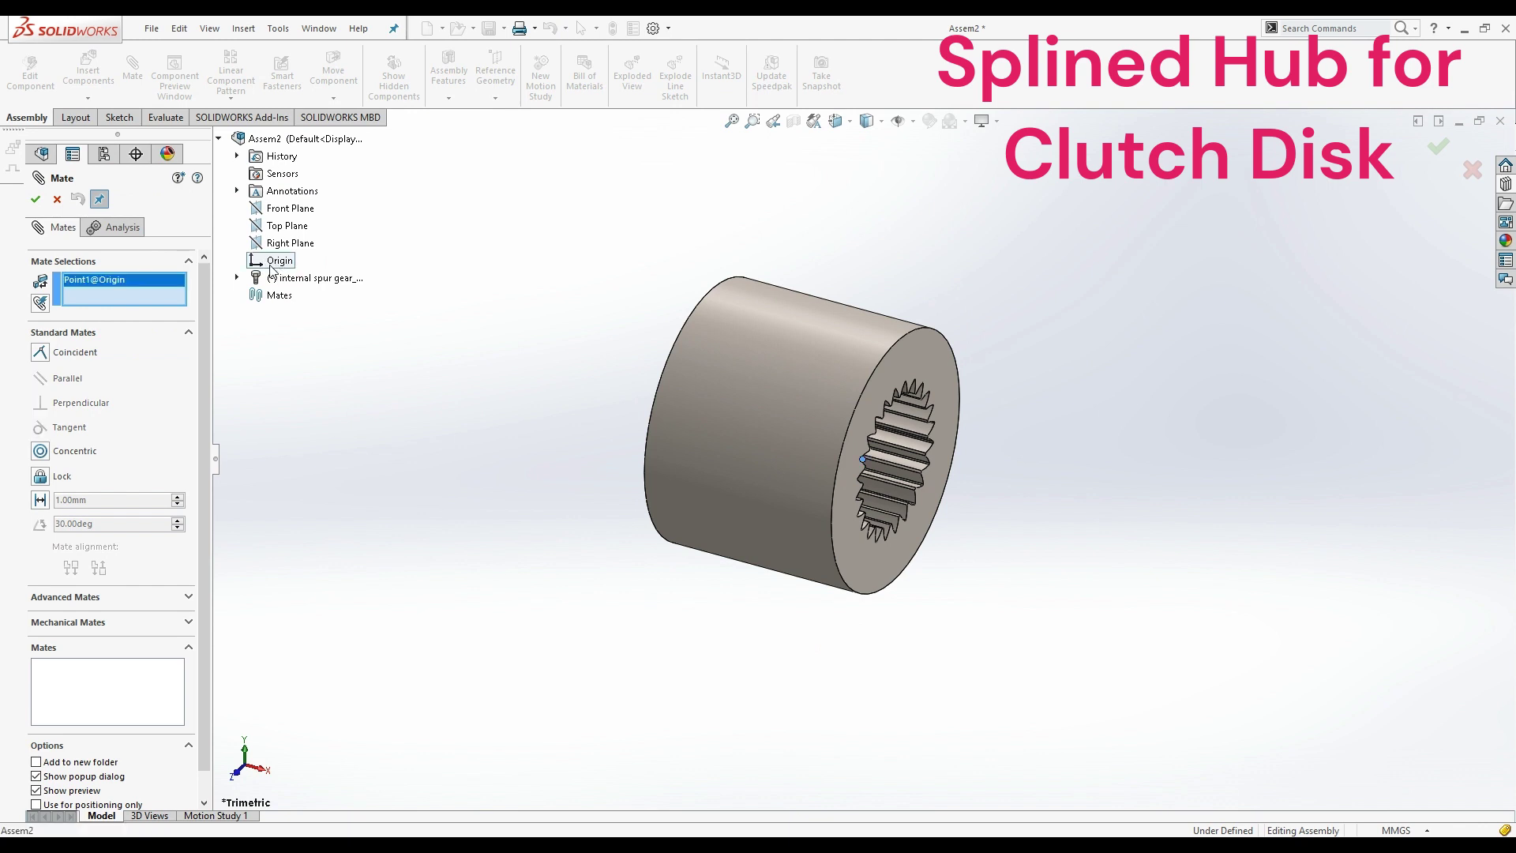
click(236, 277)
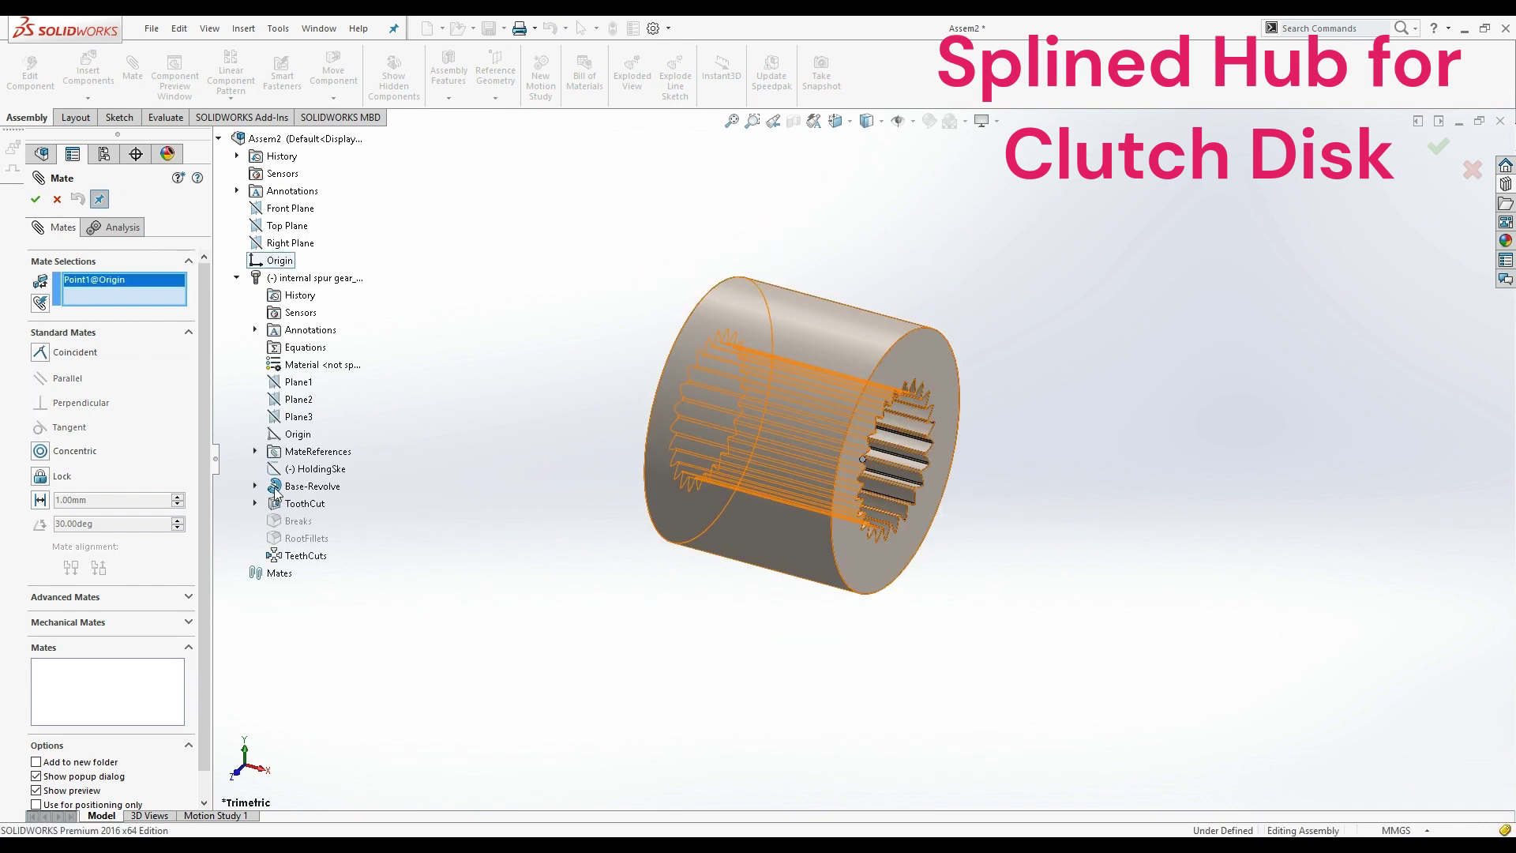
click(298, 435)
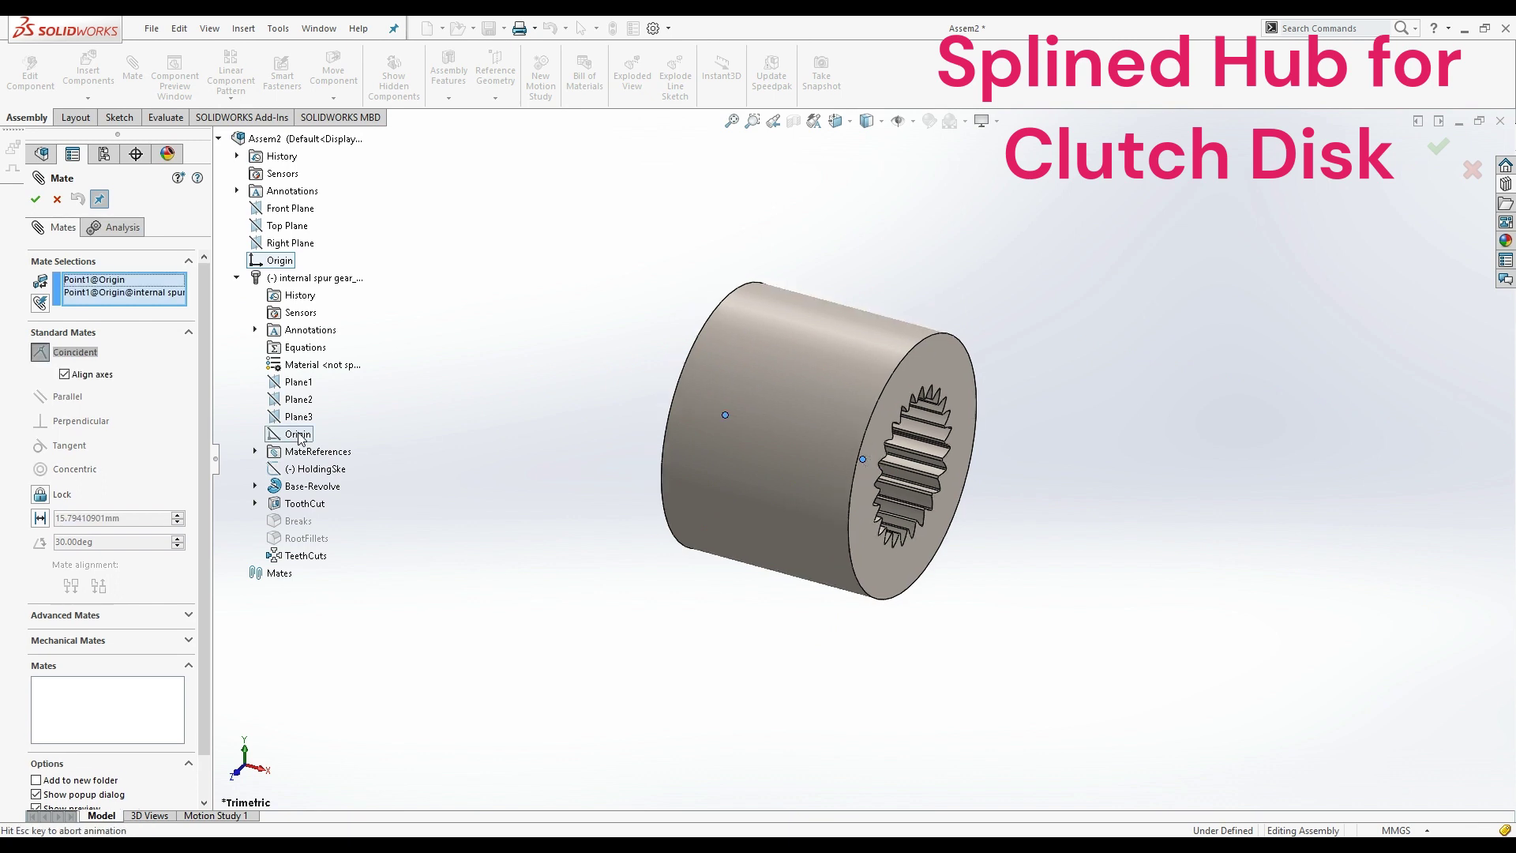
click(34, 201)
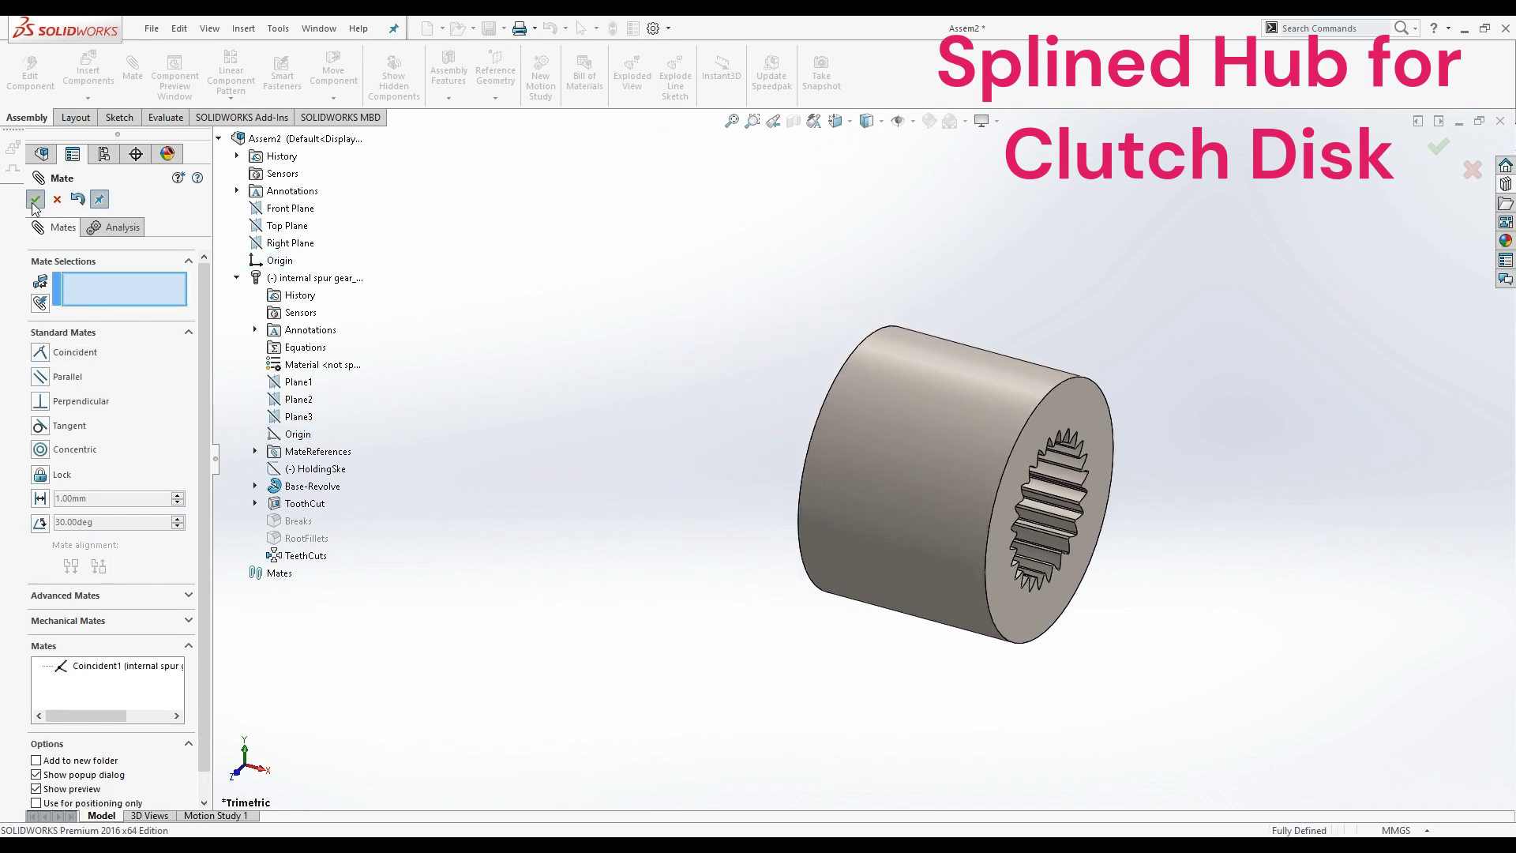
click(34, 200)
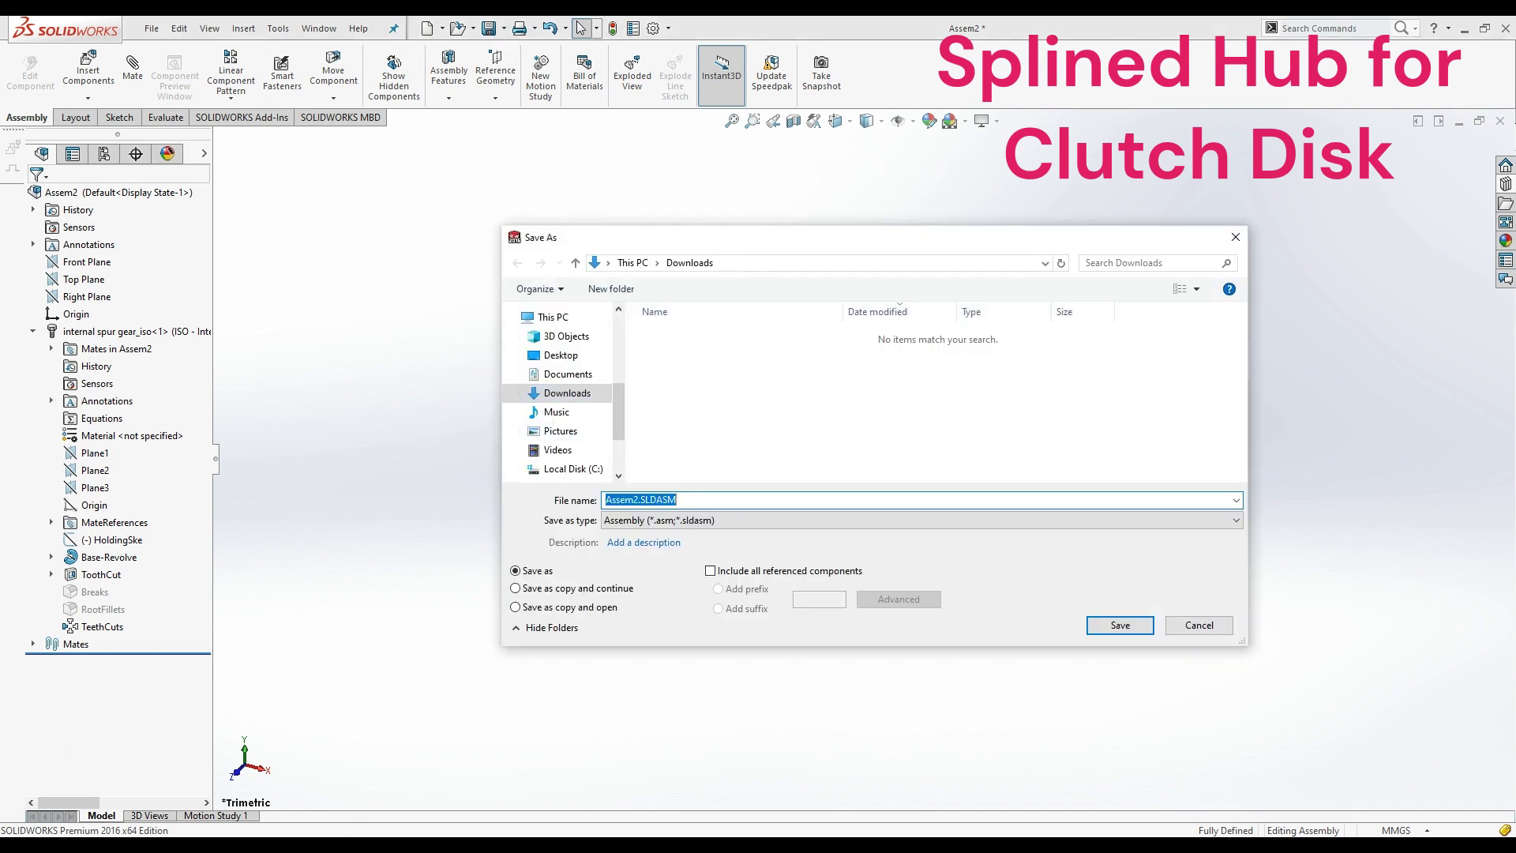
- Save the hub as a Part (*.sldprt) file named Part 5 in Downloads
text(Part 5)
key(Tab)
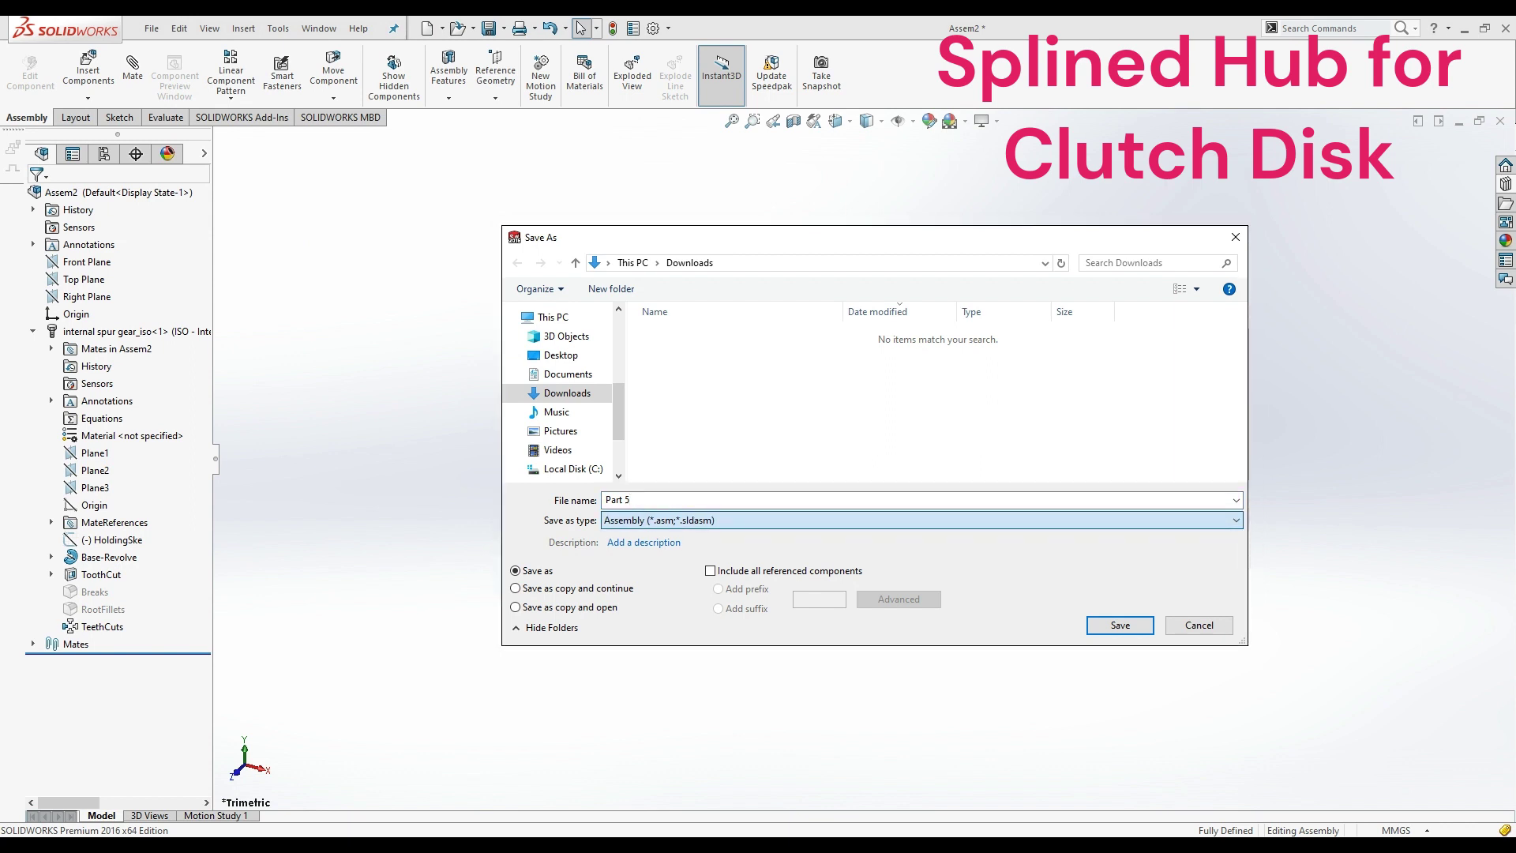
click(683, 519)
click(684, 558)
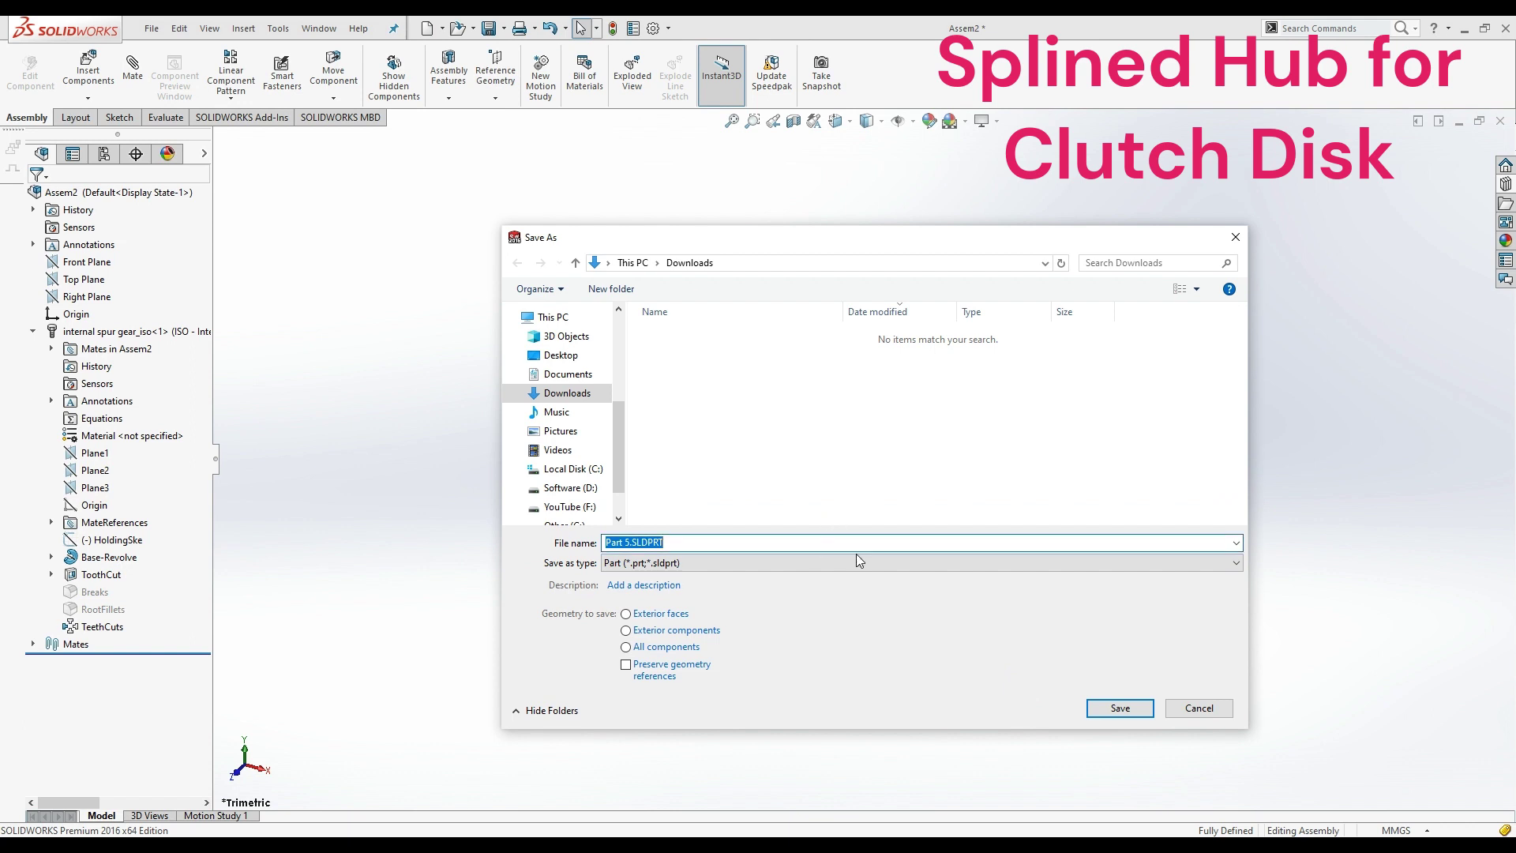
click(1121, 708)
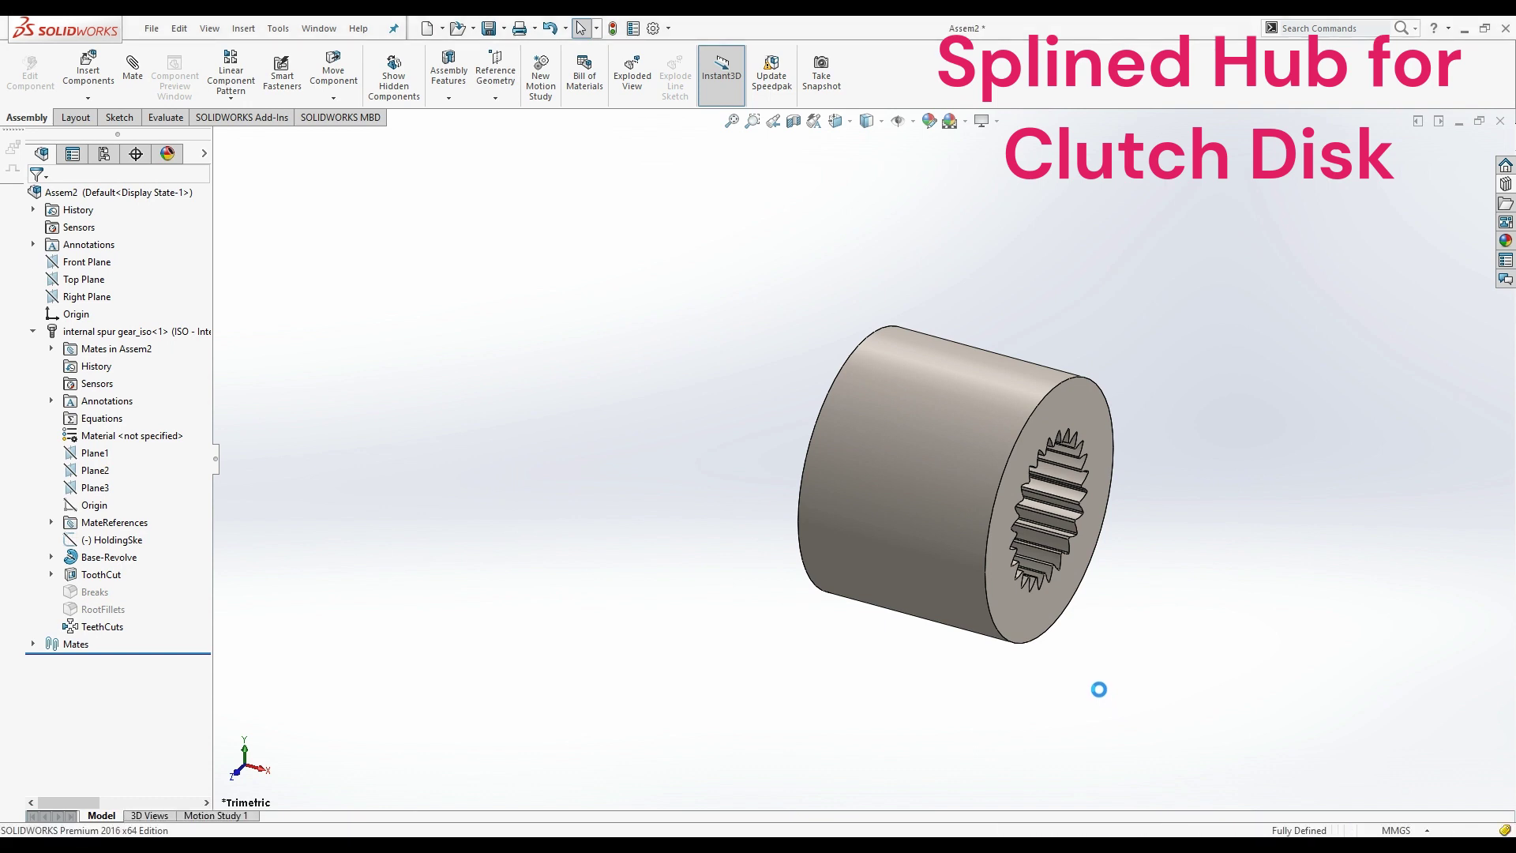
- Close the assembly without saving and reopen Part 5.SLDPRT from Downloads
click(1499, 120)
click(822, 465)
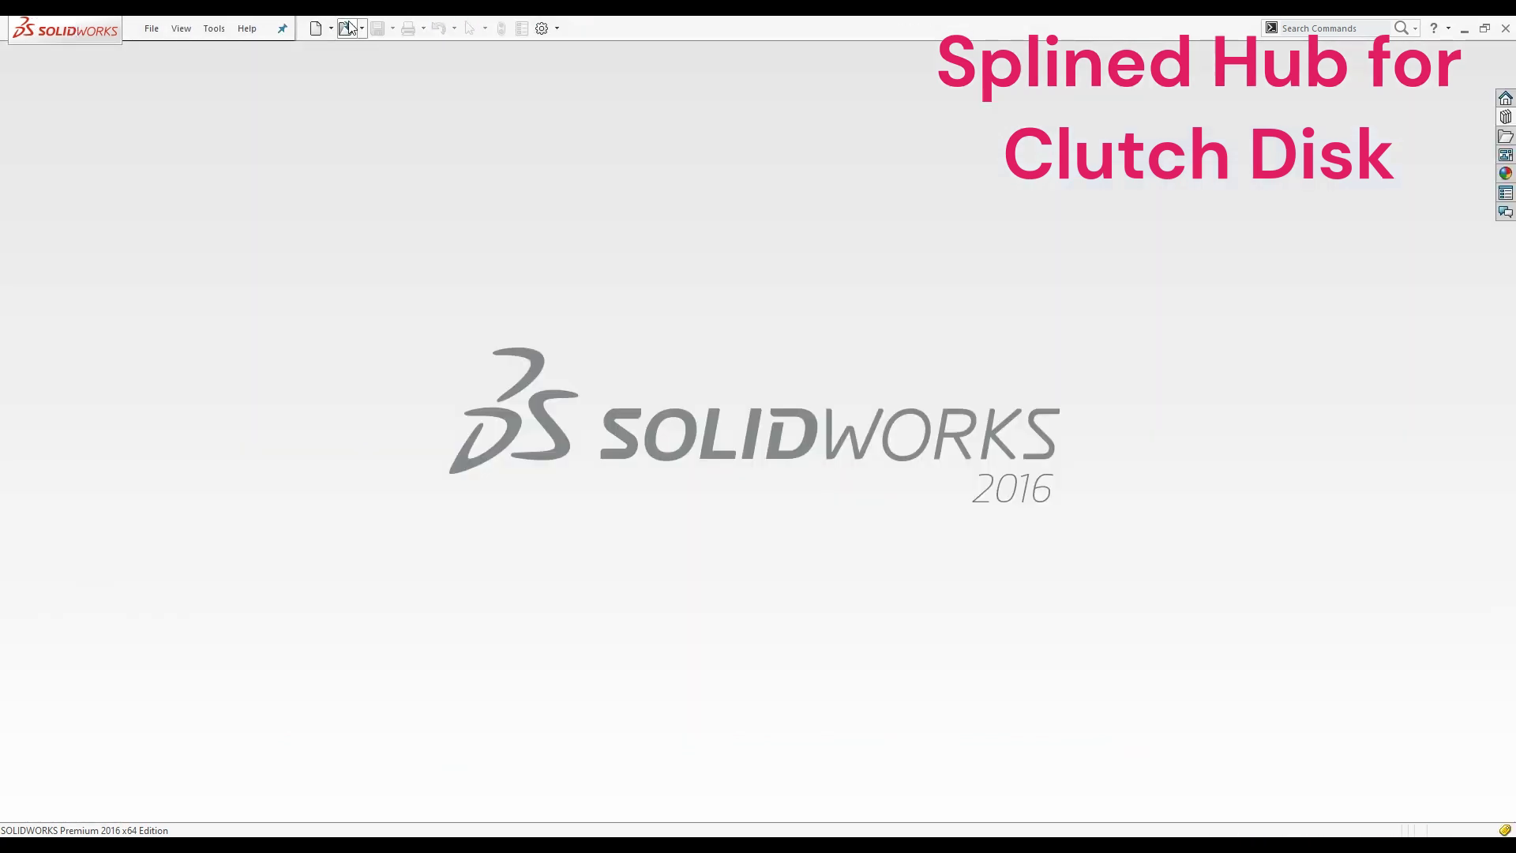
click(345, 30)
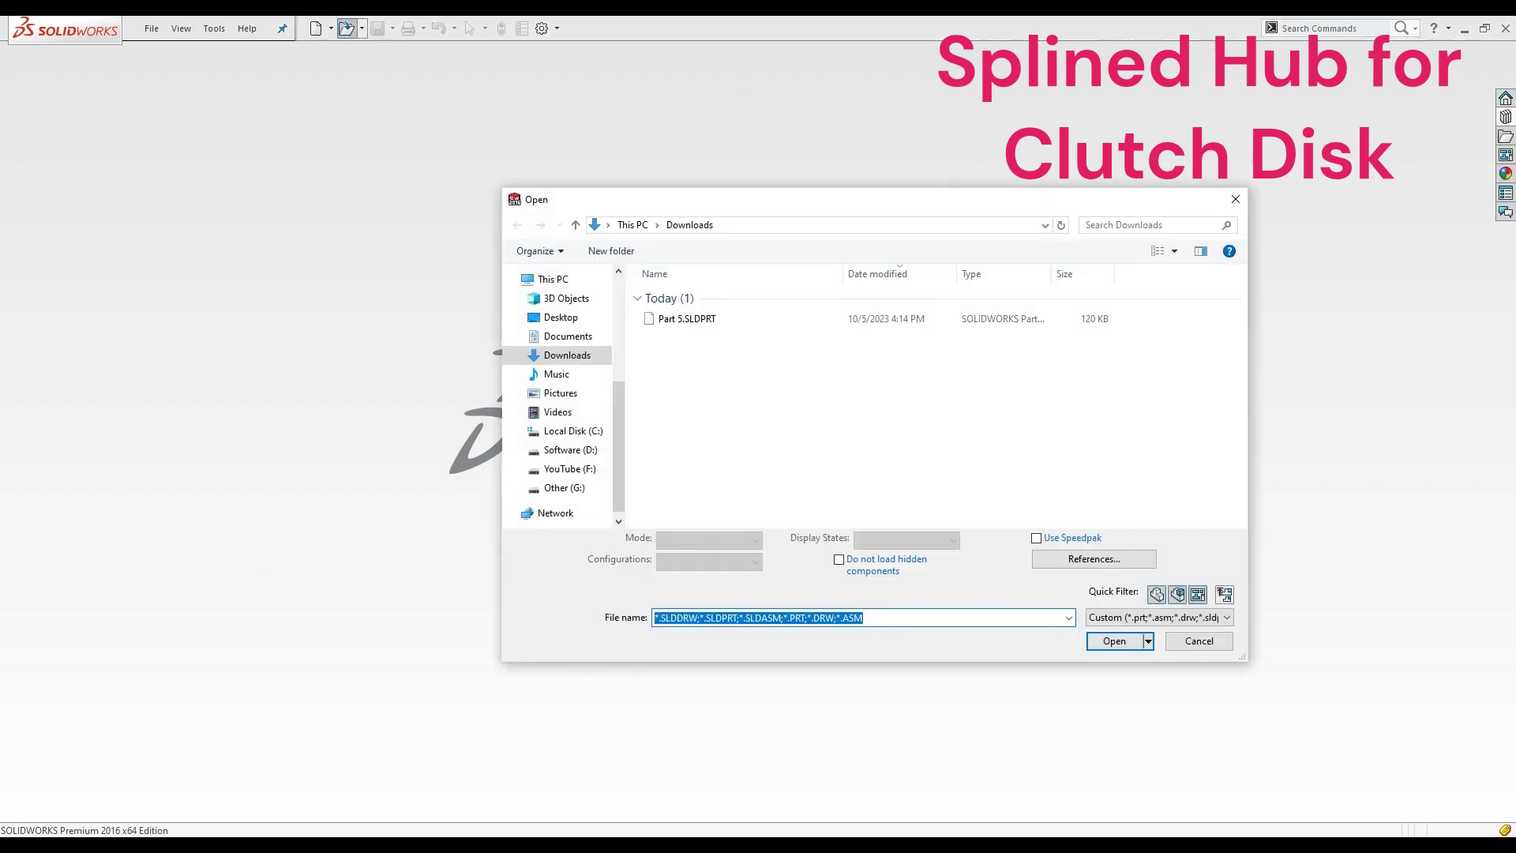
double_click(710, 319)
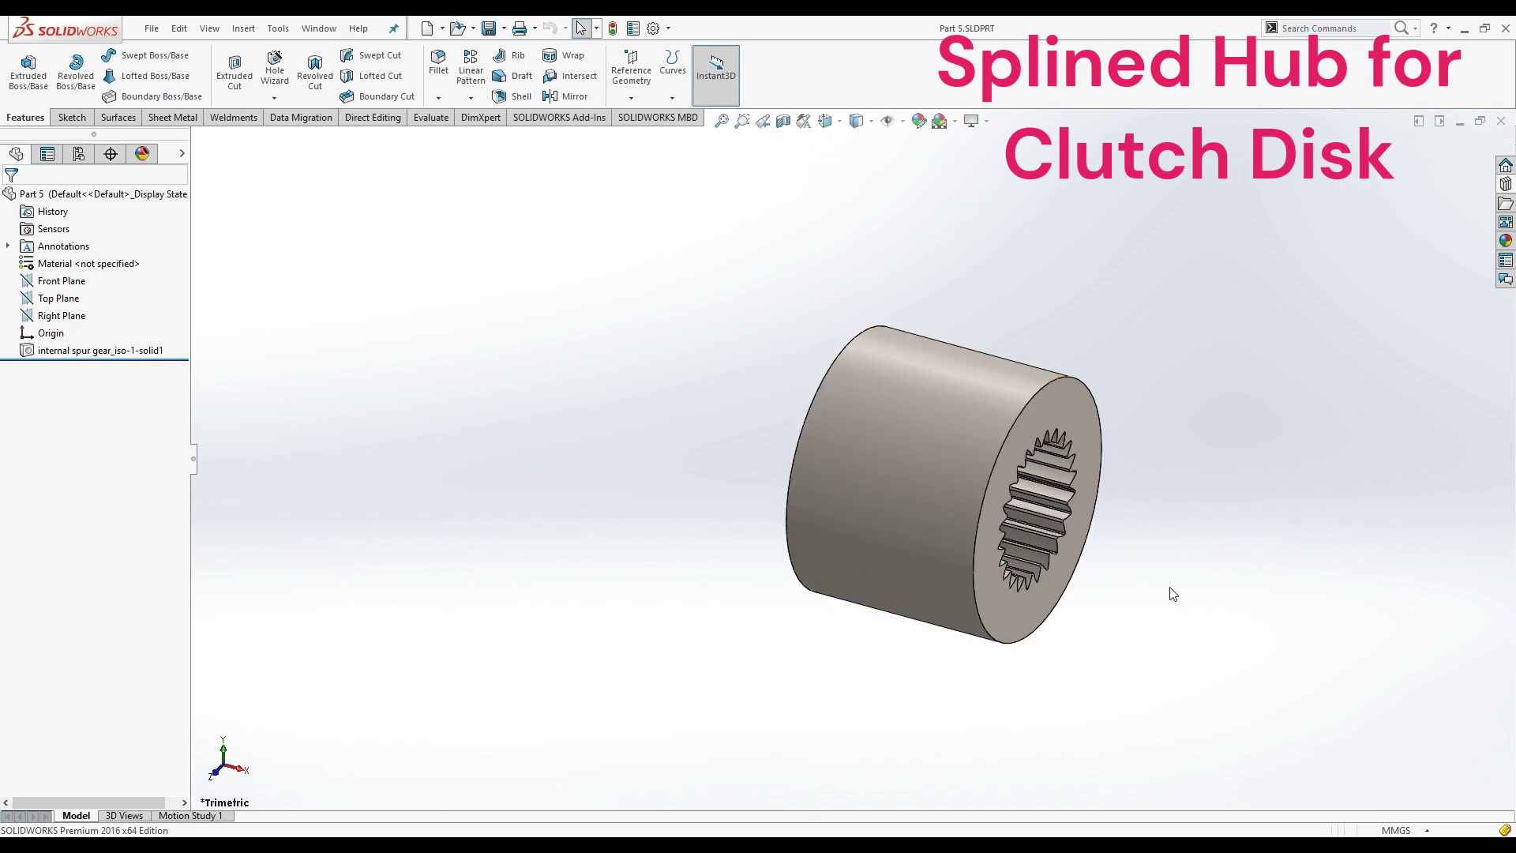
- Sketch on the Right Plane in Right view, converting the hub's 26 mm outer edge into a circle
scroll(1042, 523, up, 5)
scroll(898, 452, down, 2)
middle_drag(940, 459, 804, 477)
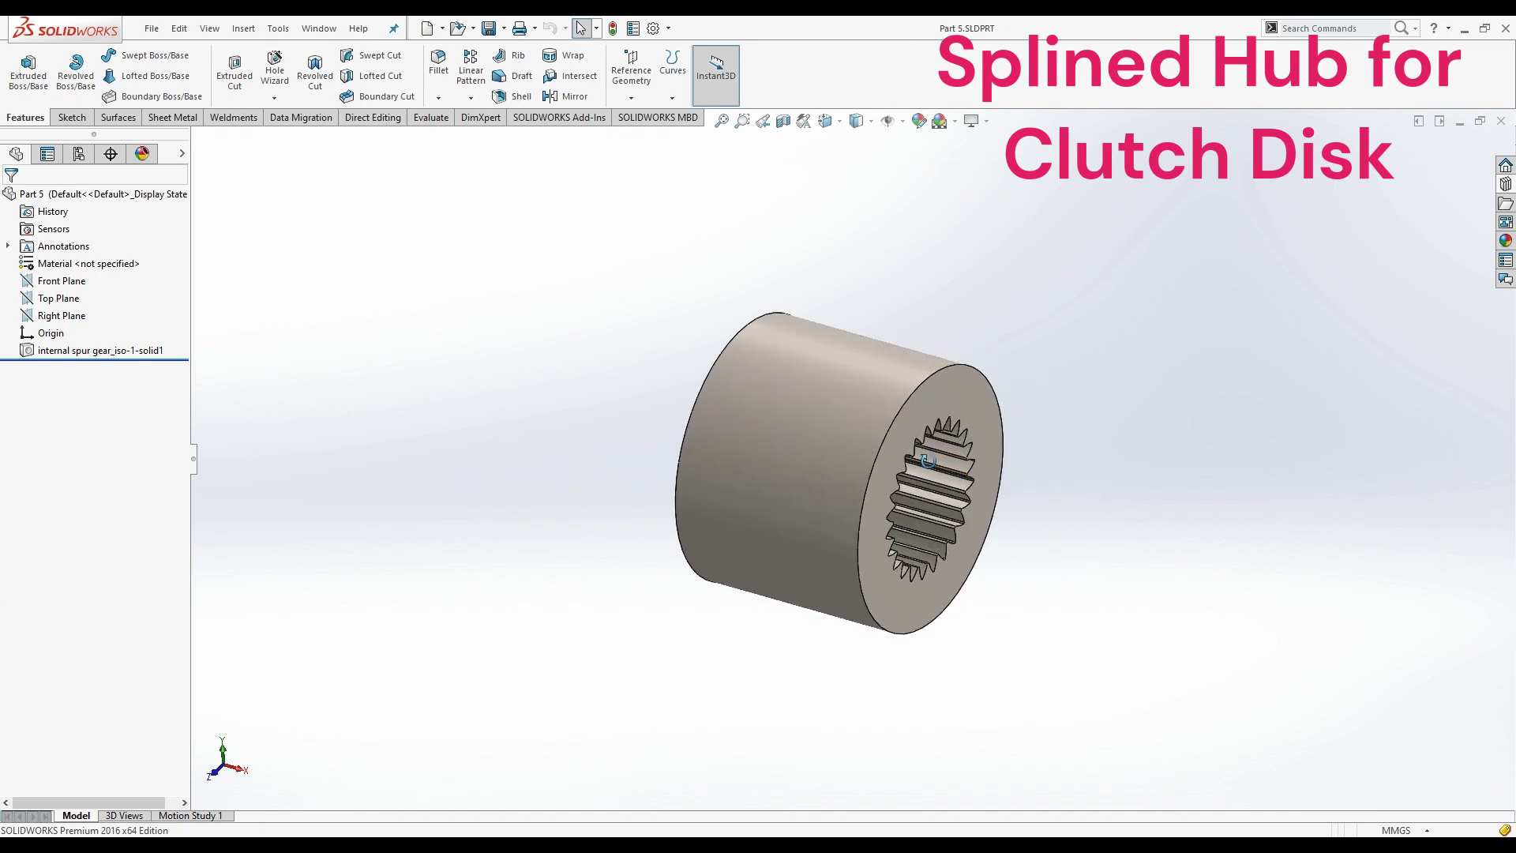
click(70, 313)
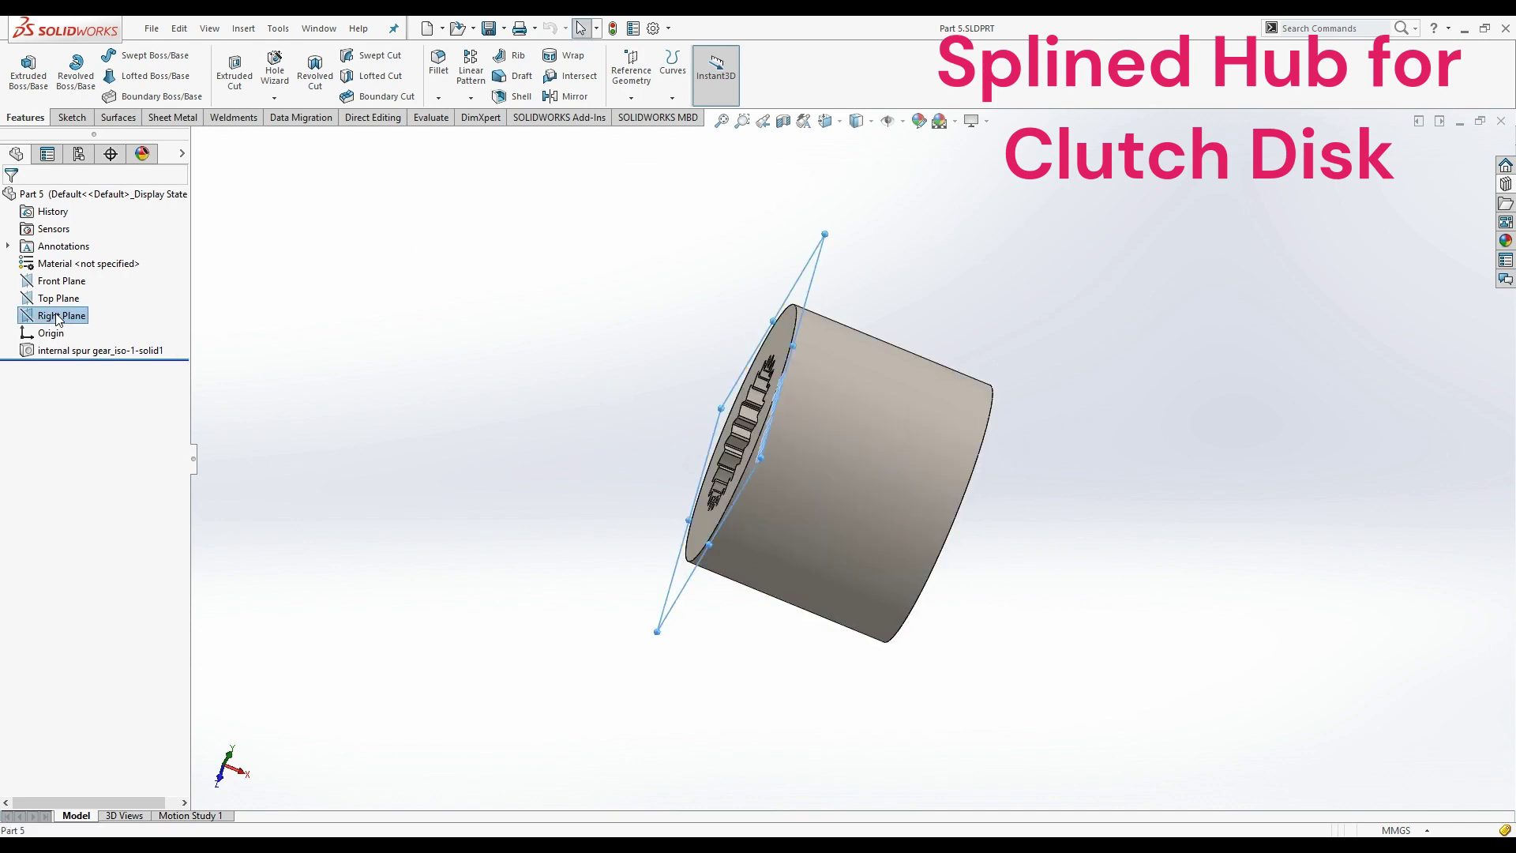
click(836, 120)
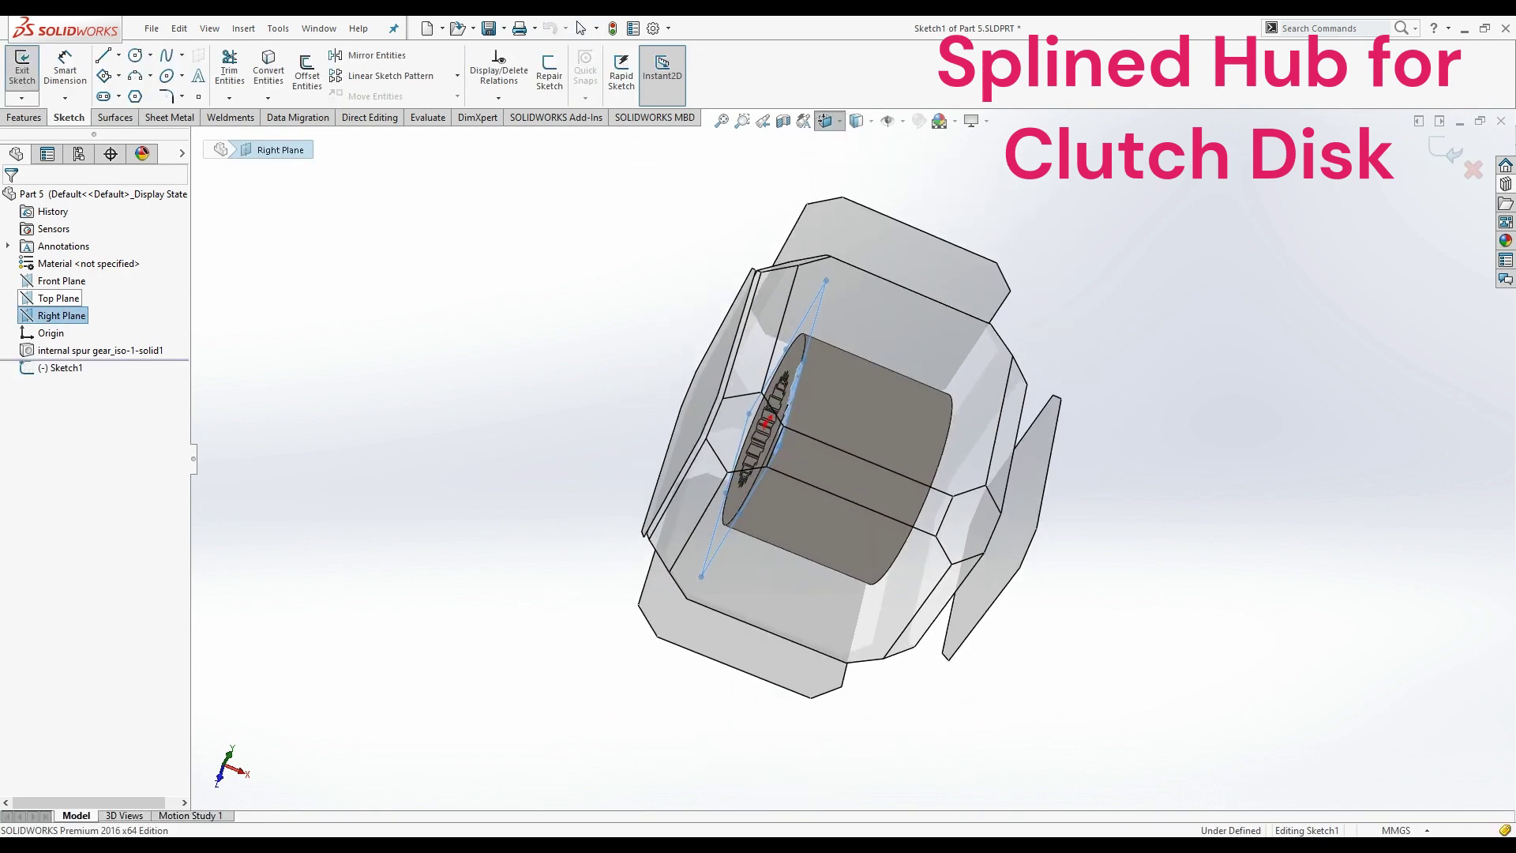
click(920, 218)
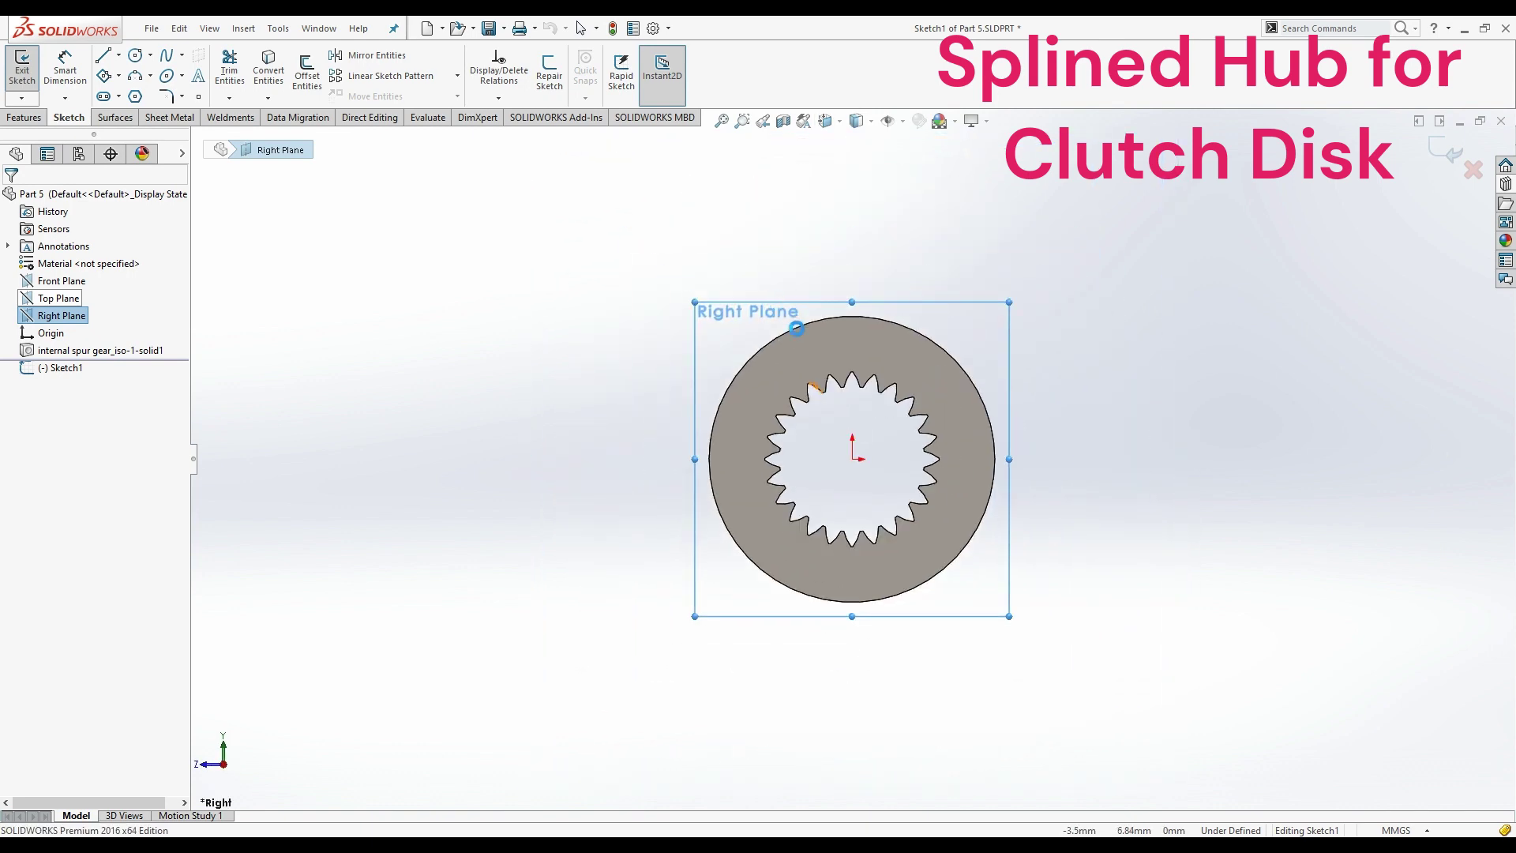
click(793, 329)
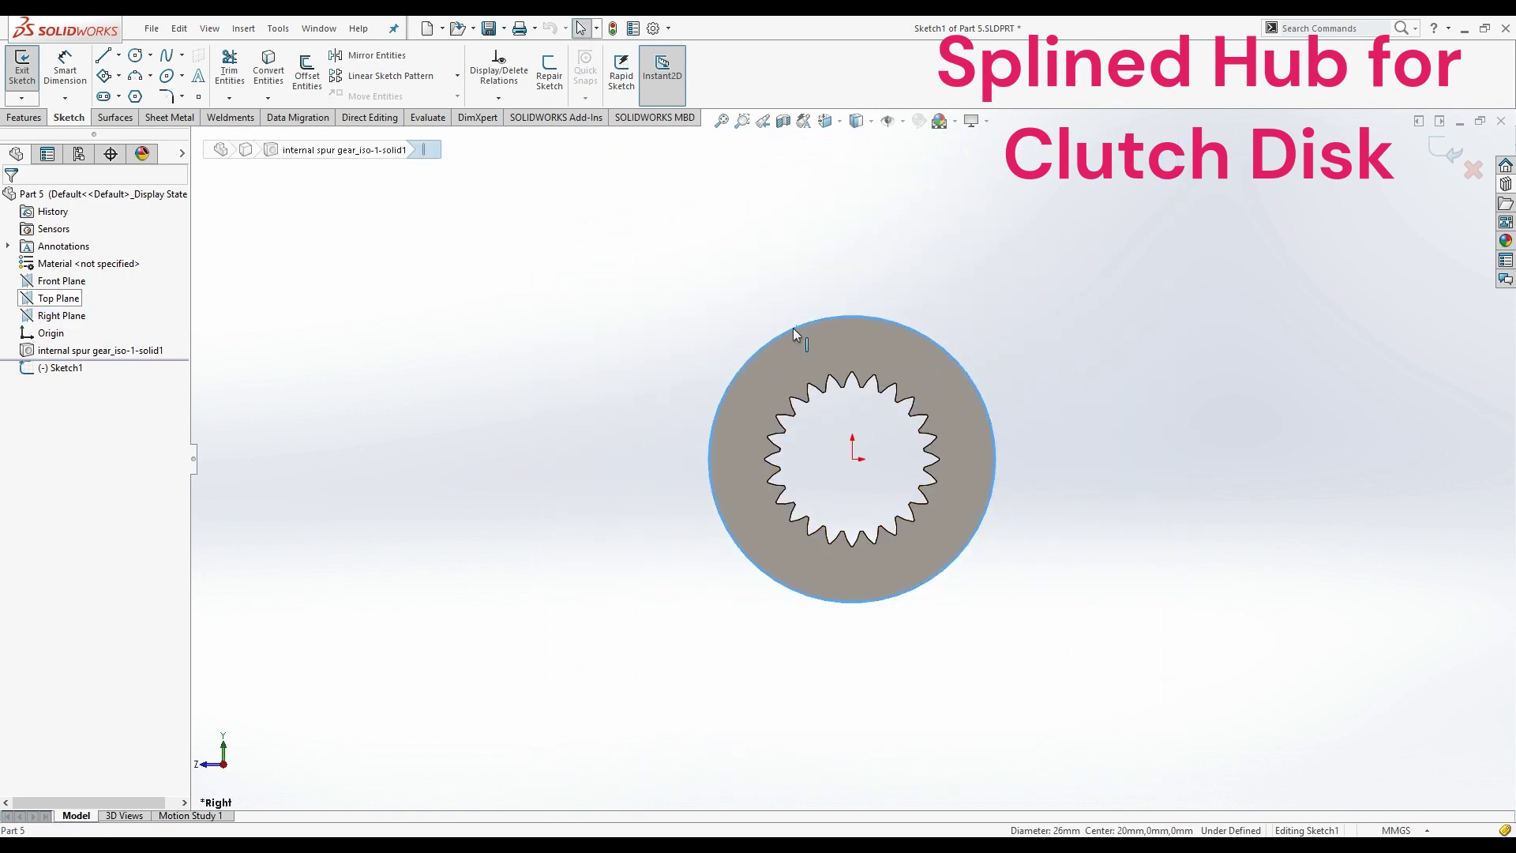
click(276, 83)
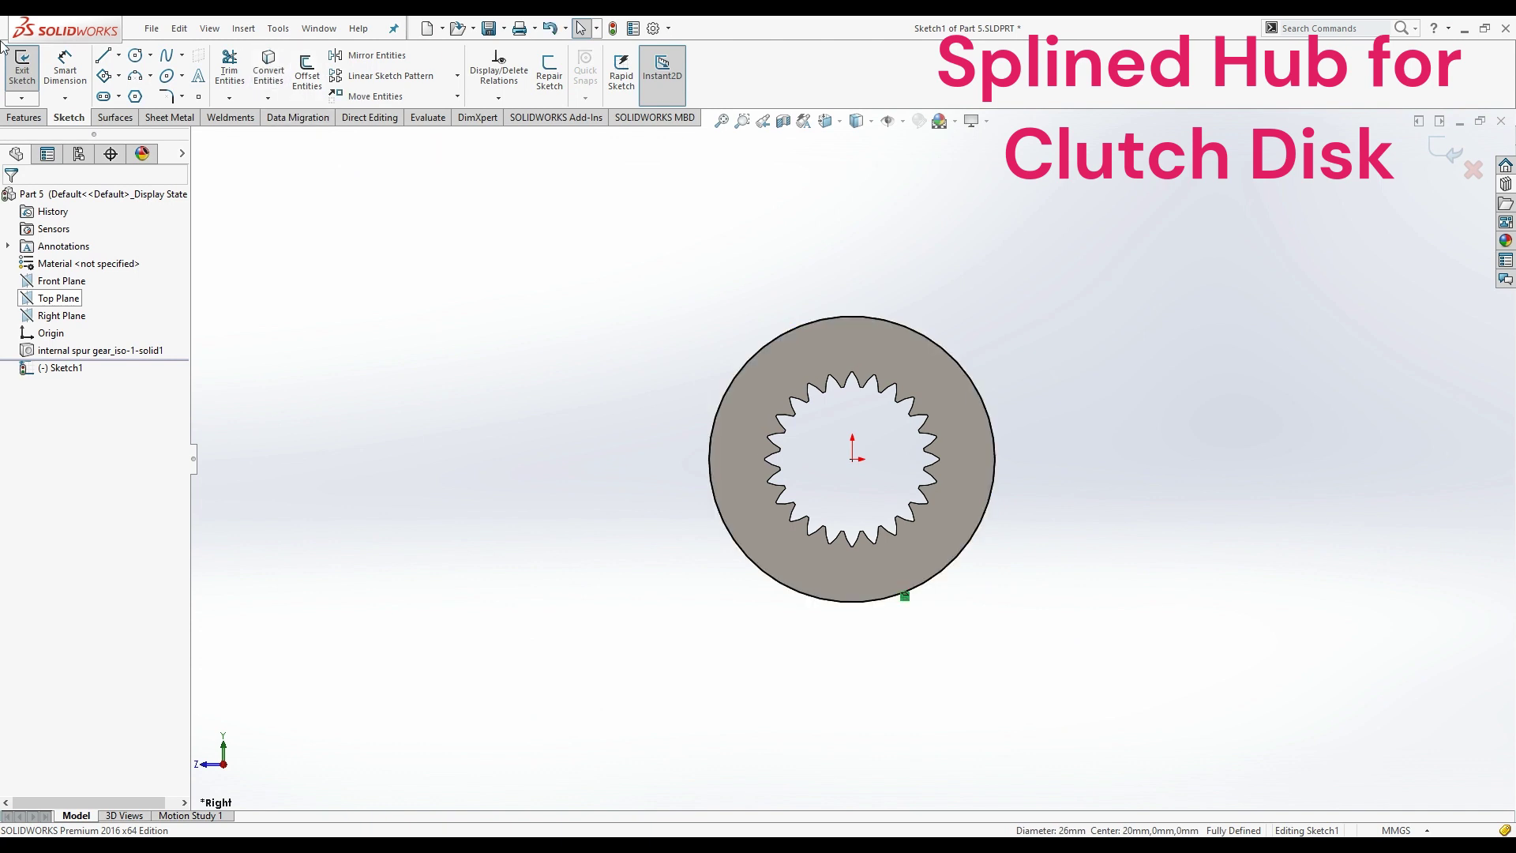
- Draw an origin-centred circle, dimension it Ø30.50 mm, and make it construction geometry
click(141, 61)
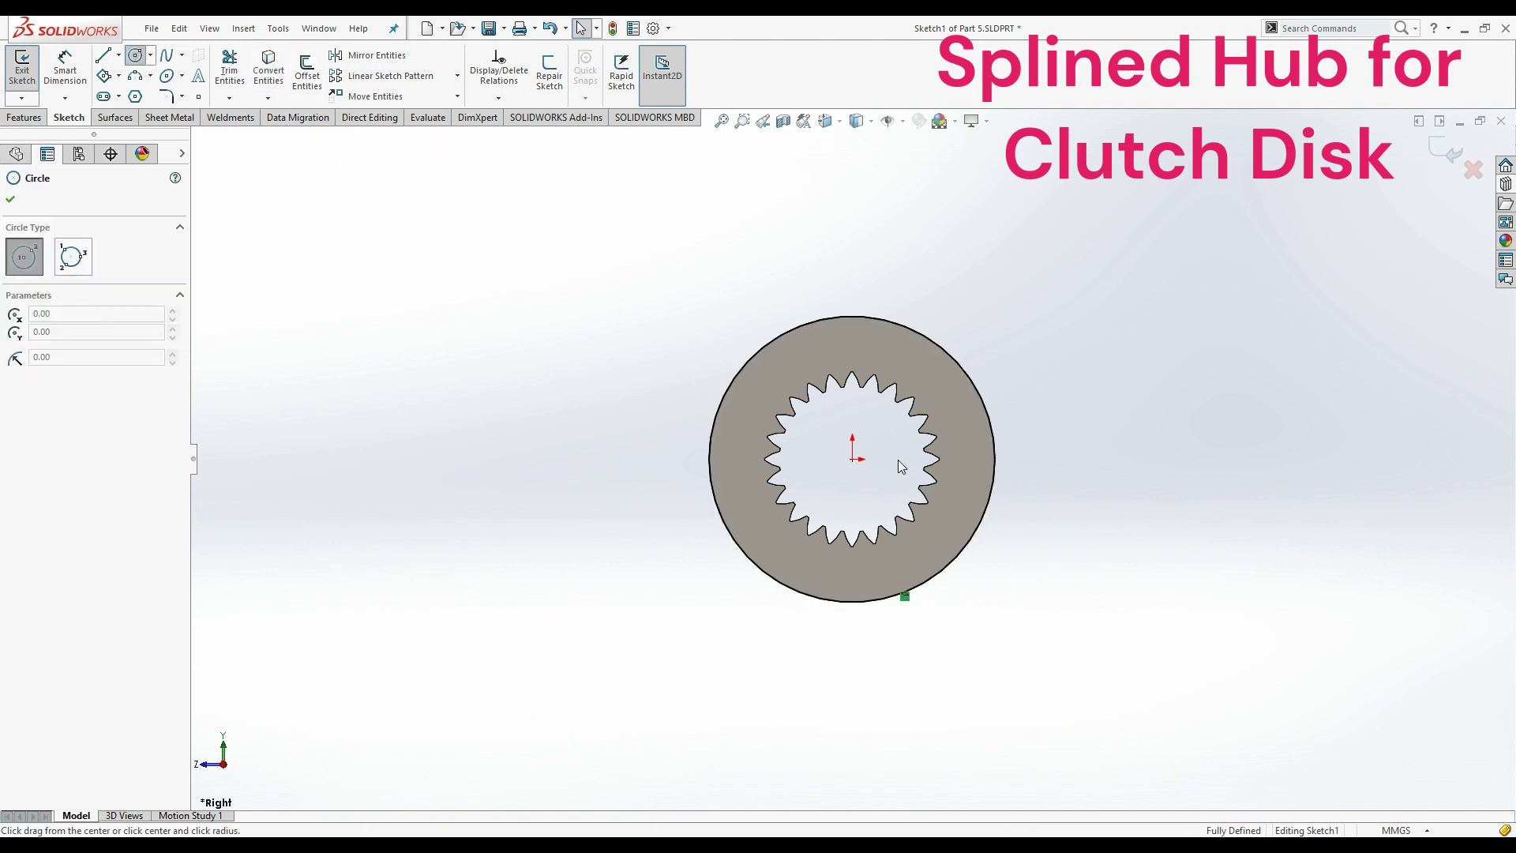
click(853, 458)
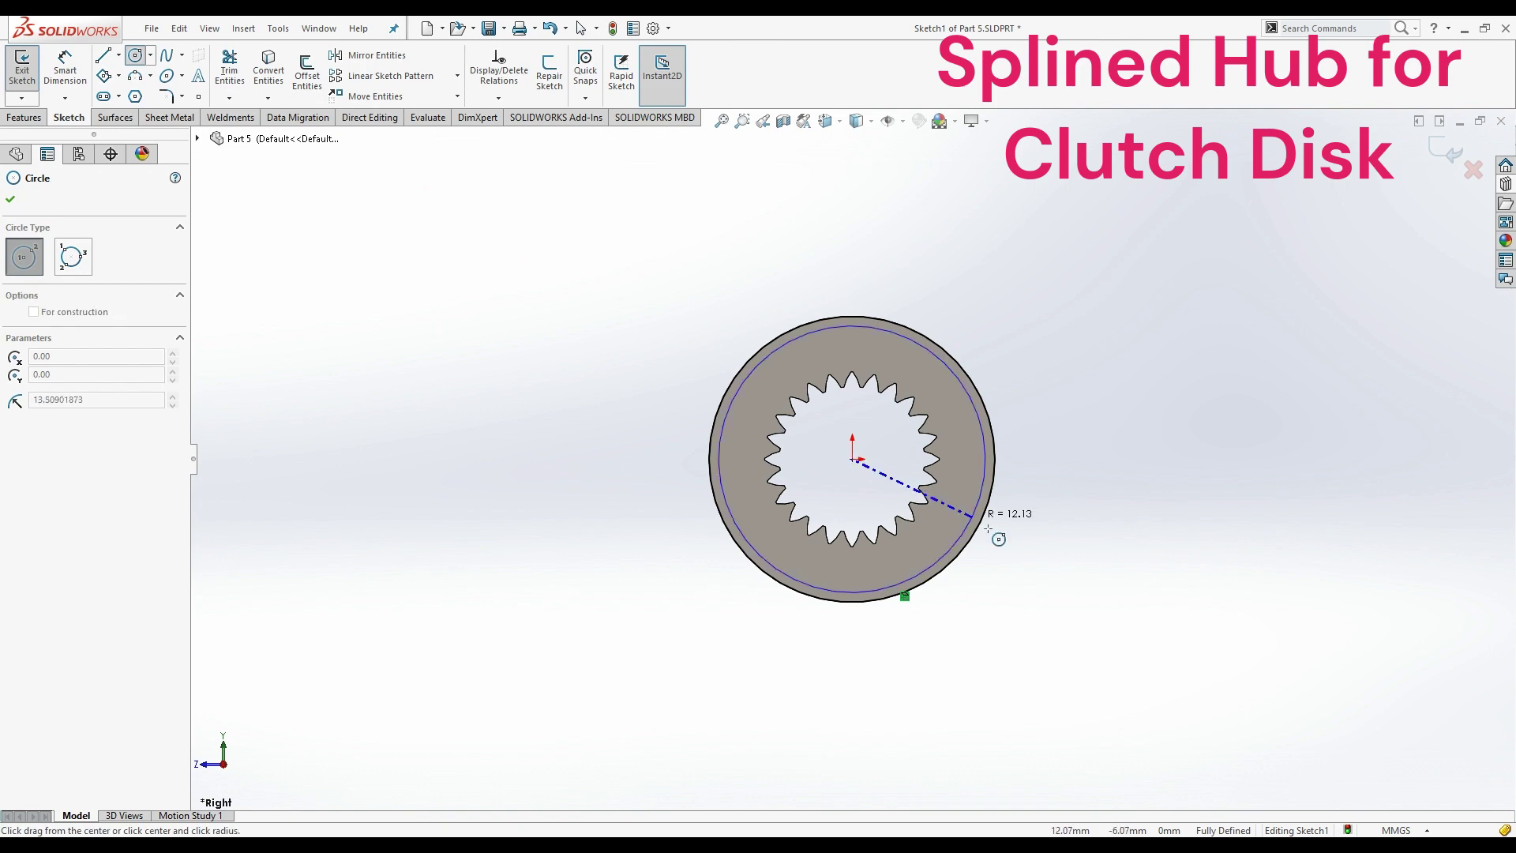
click(995, 533)
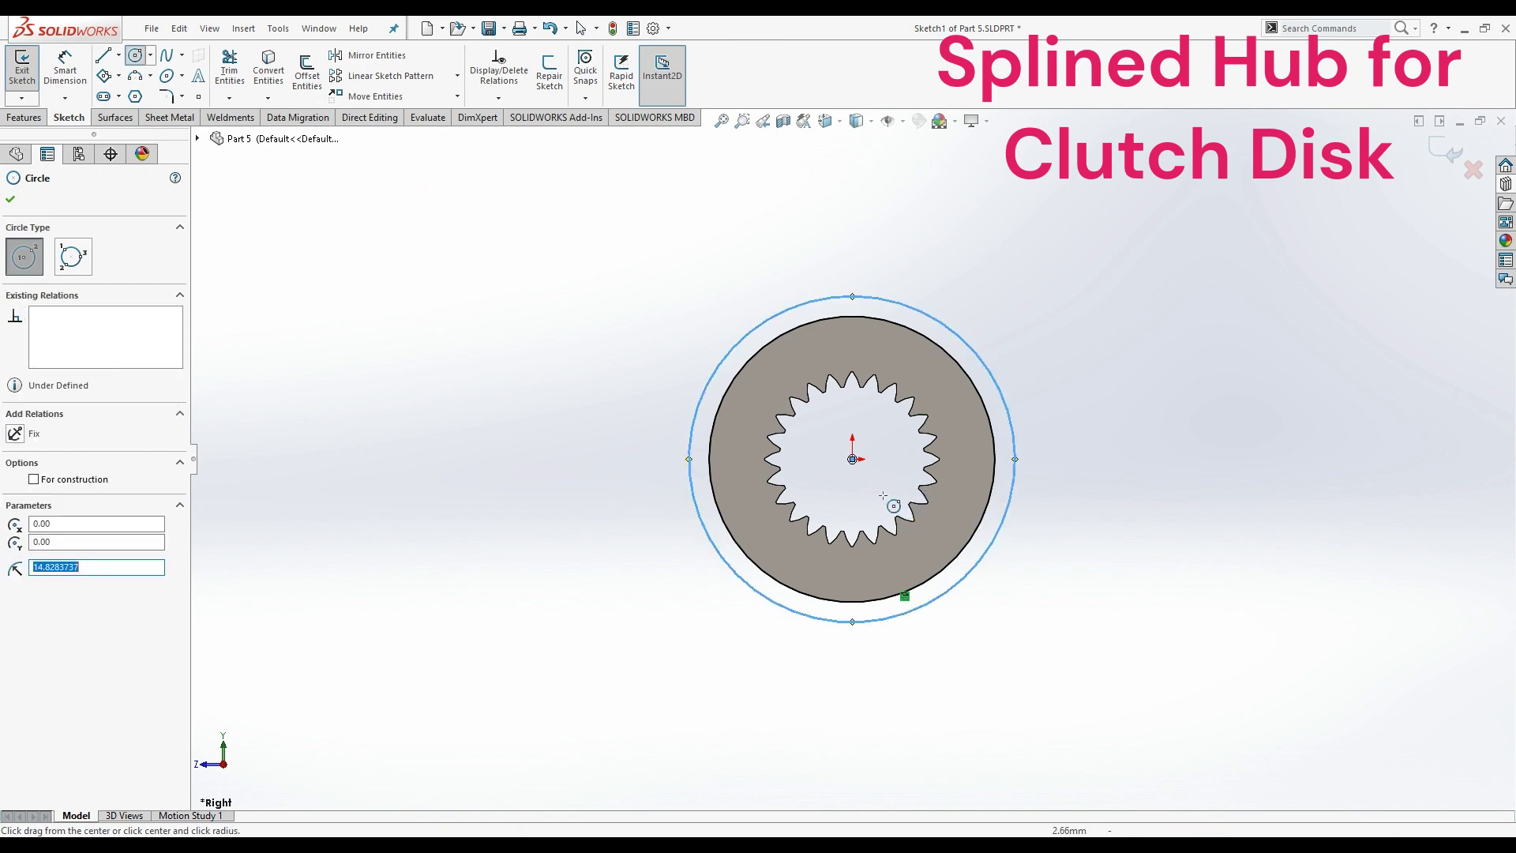
click(67, 75)
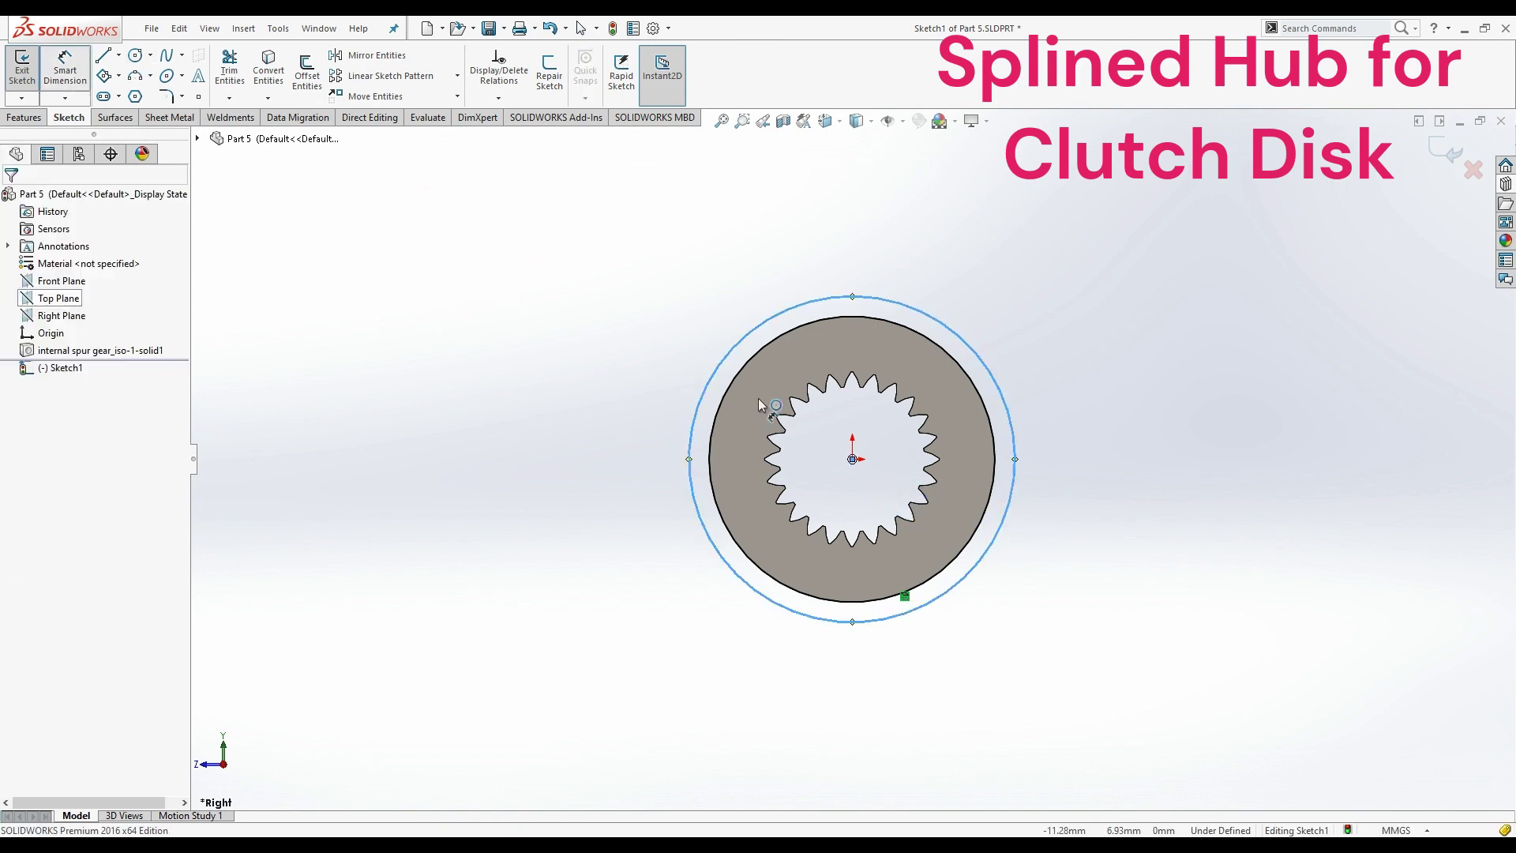
click(689, 449)
click(656, 466)
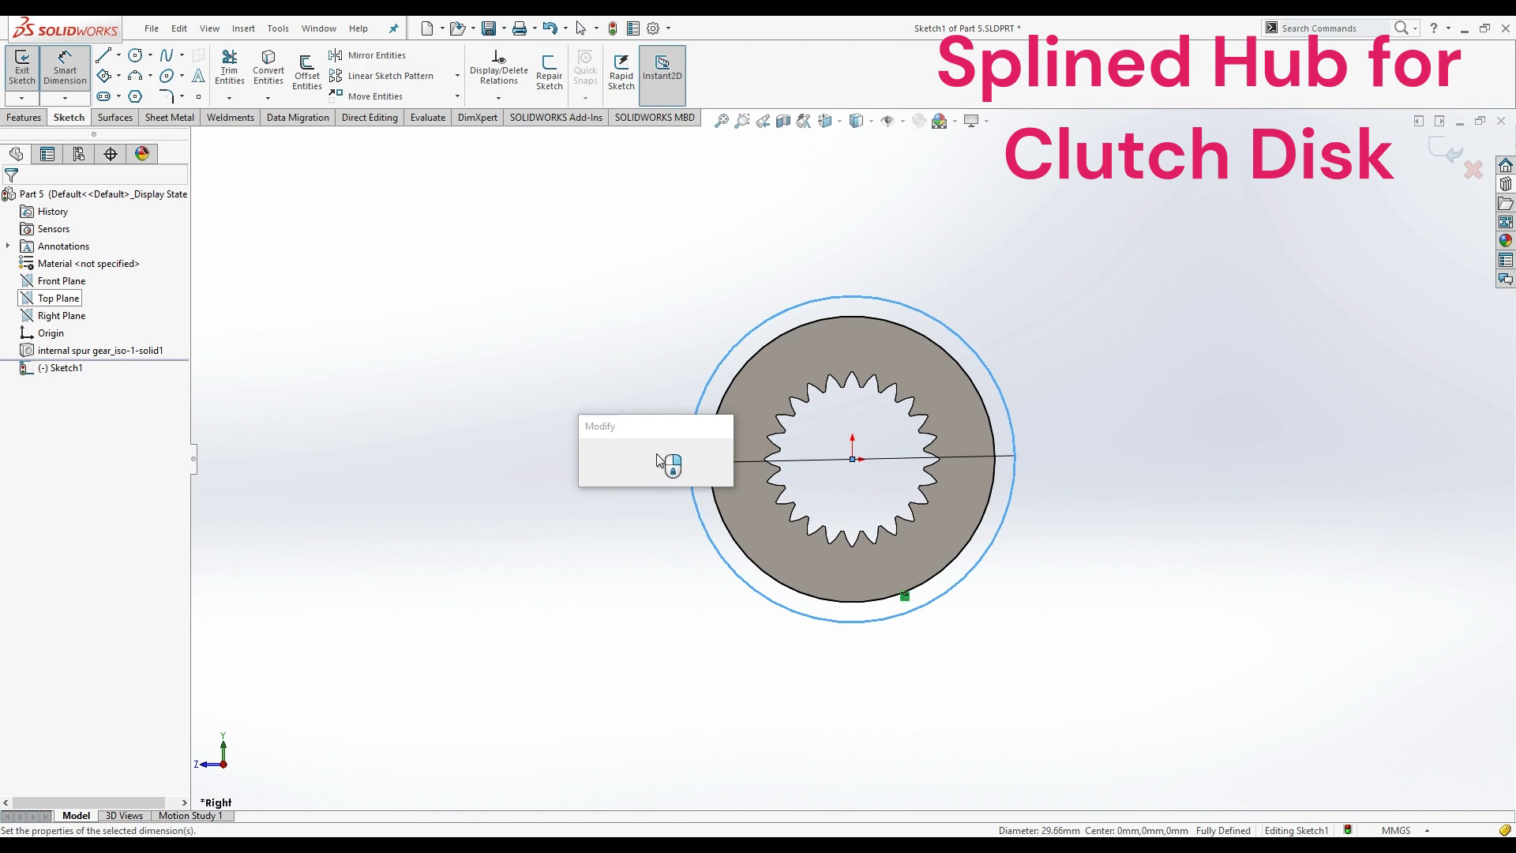
text(30.5)
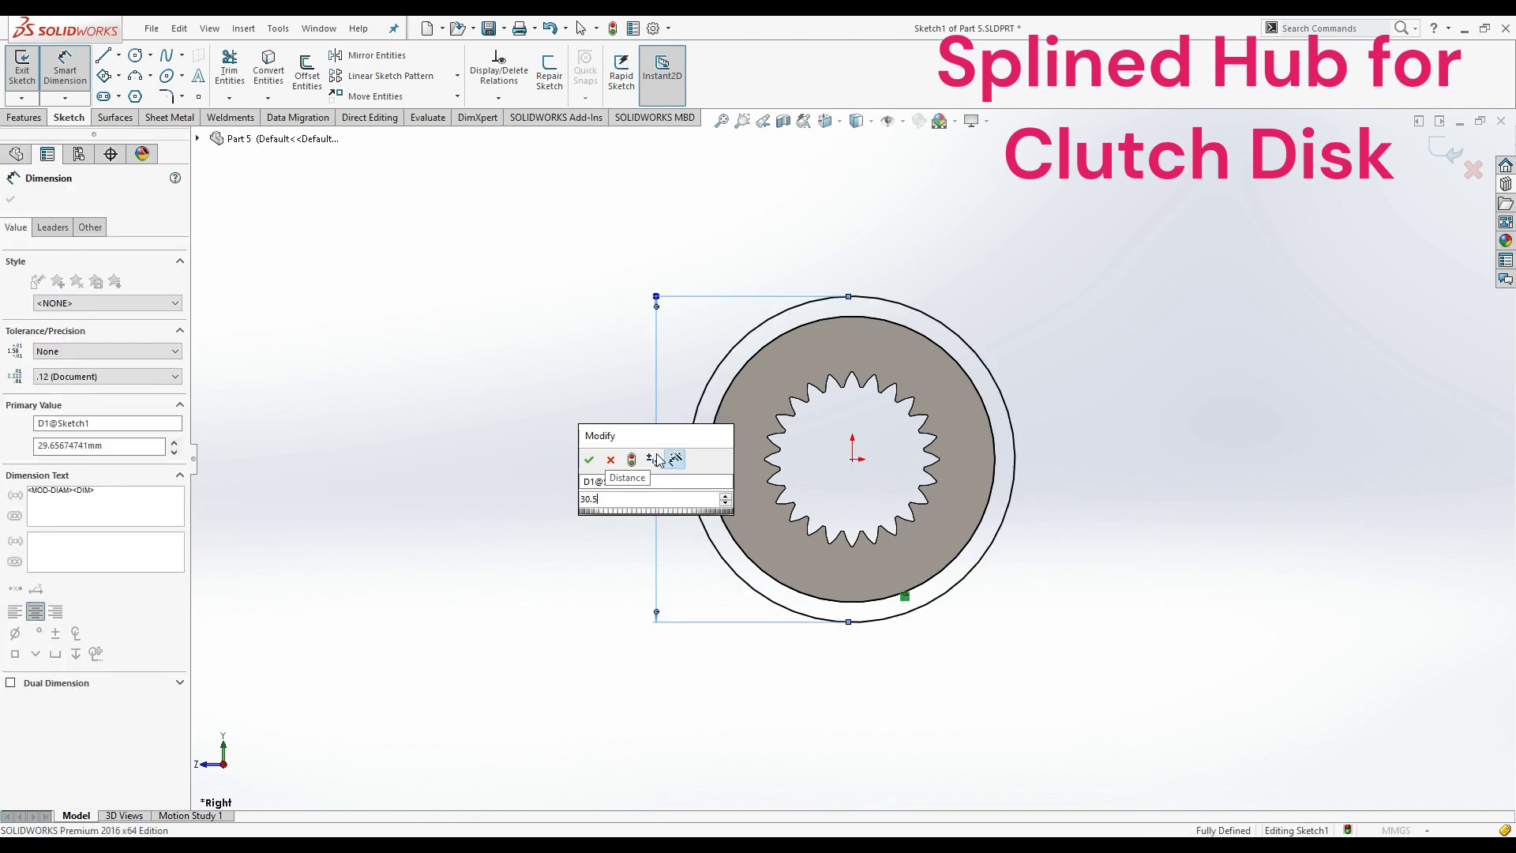
click(610, 456)
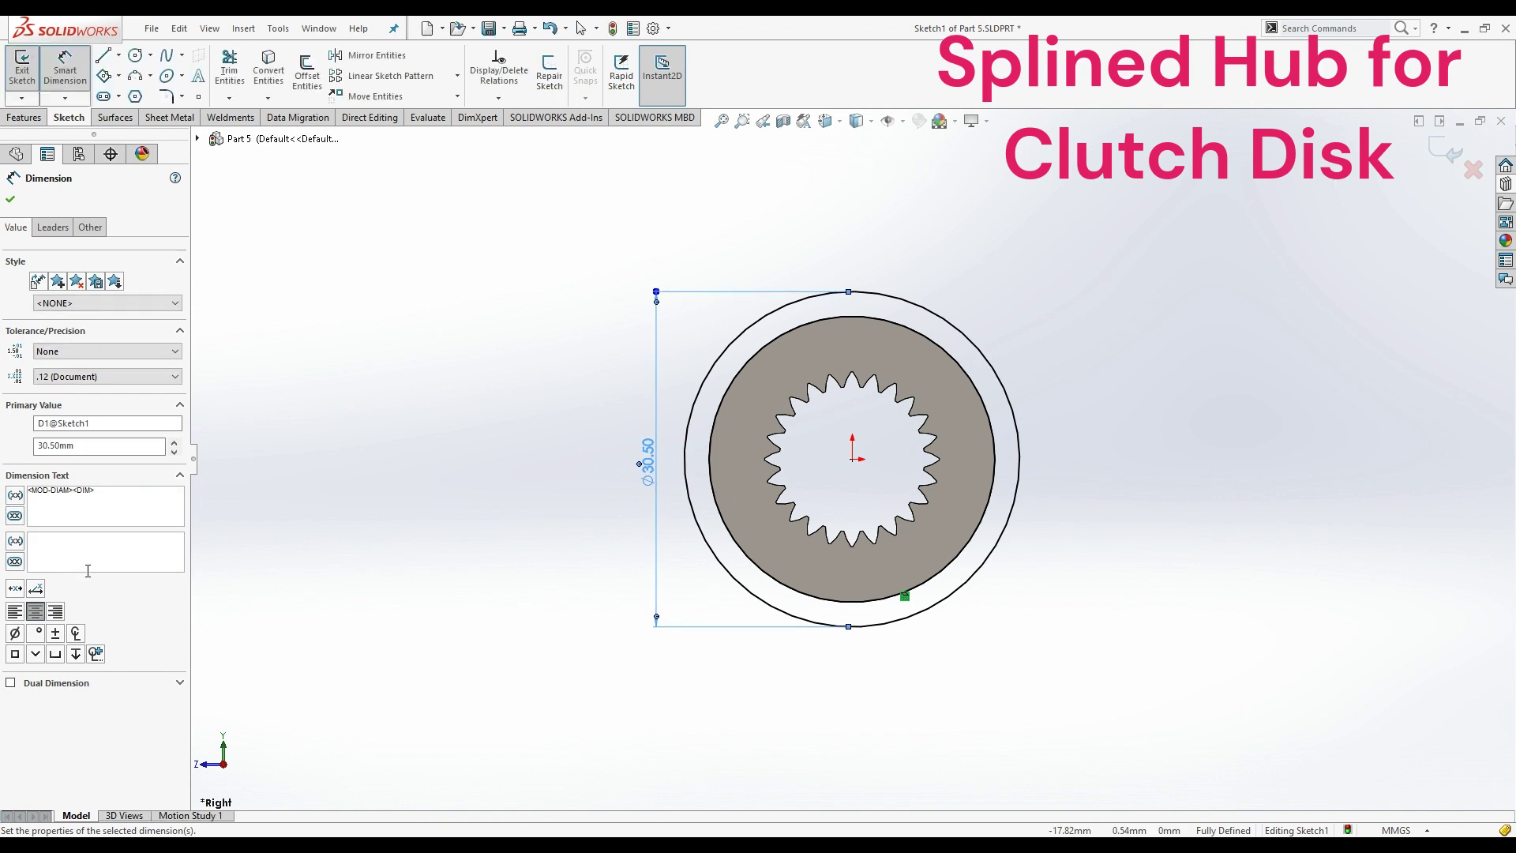
click(11, 200)
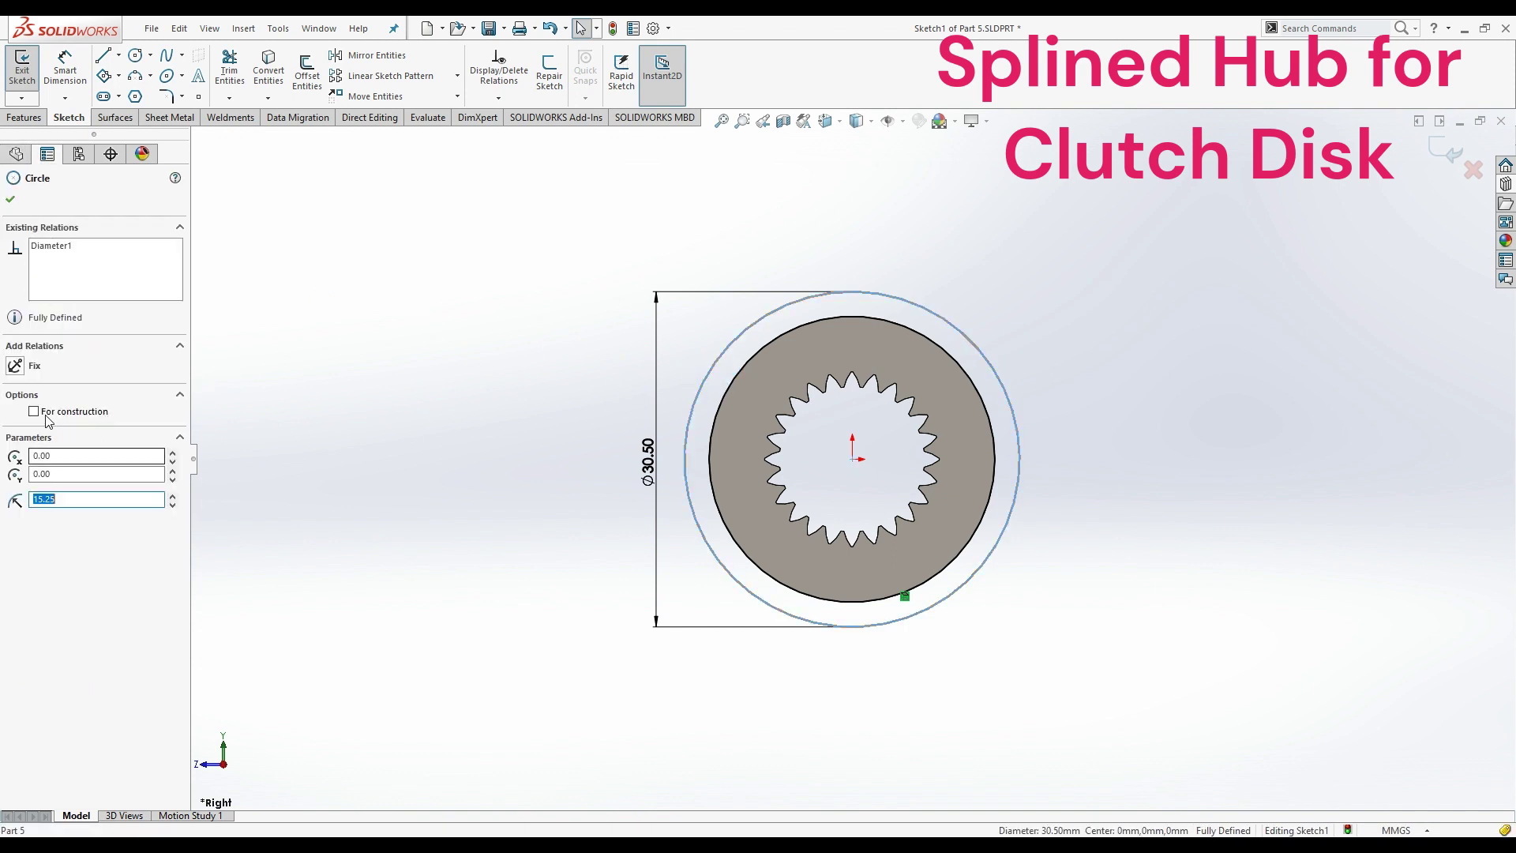
click(34, 412)
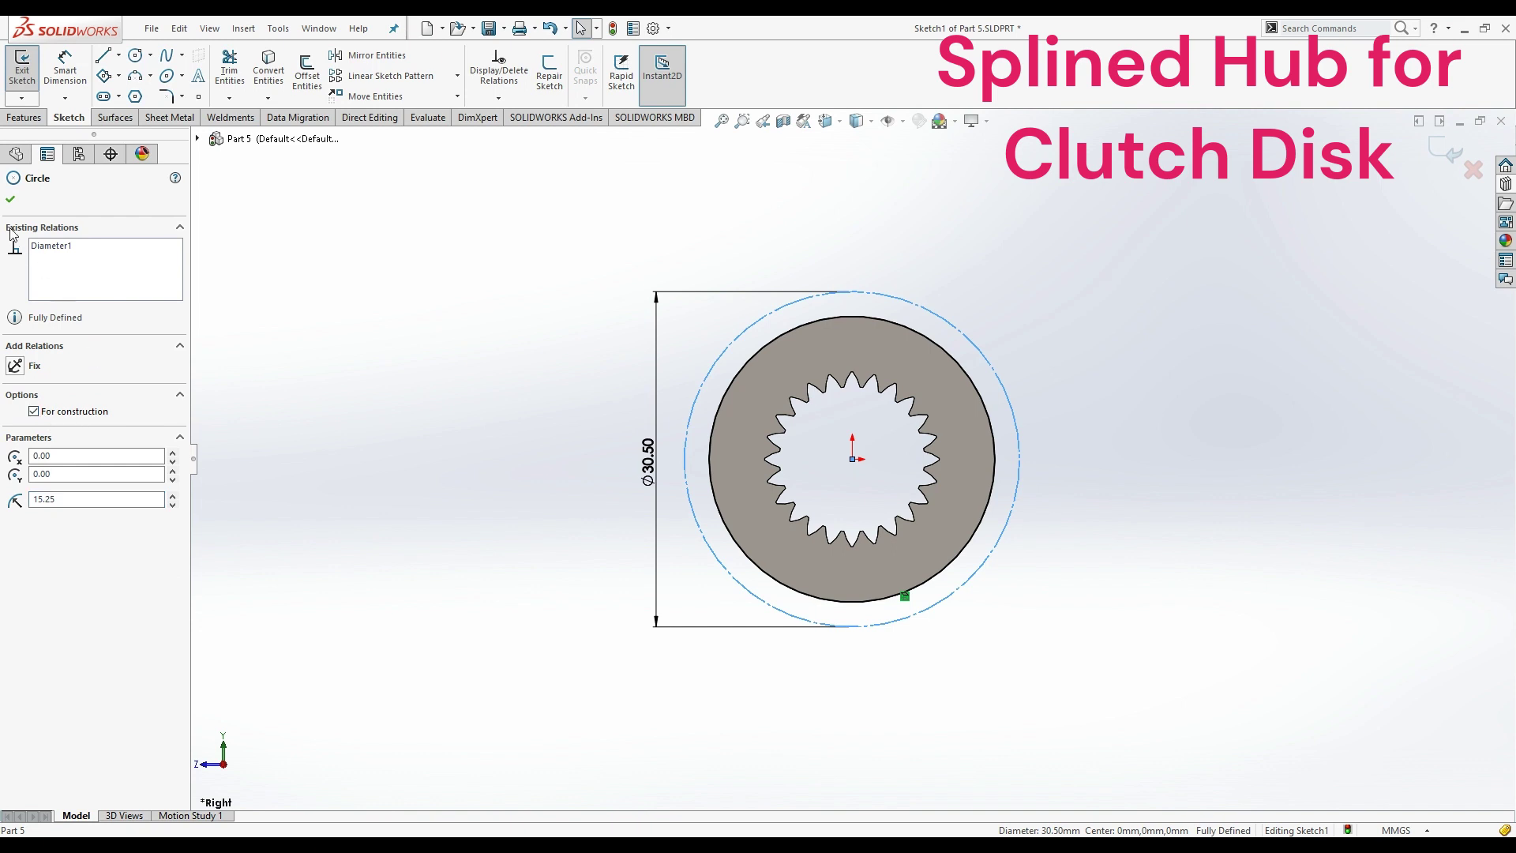
click(11, 202)
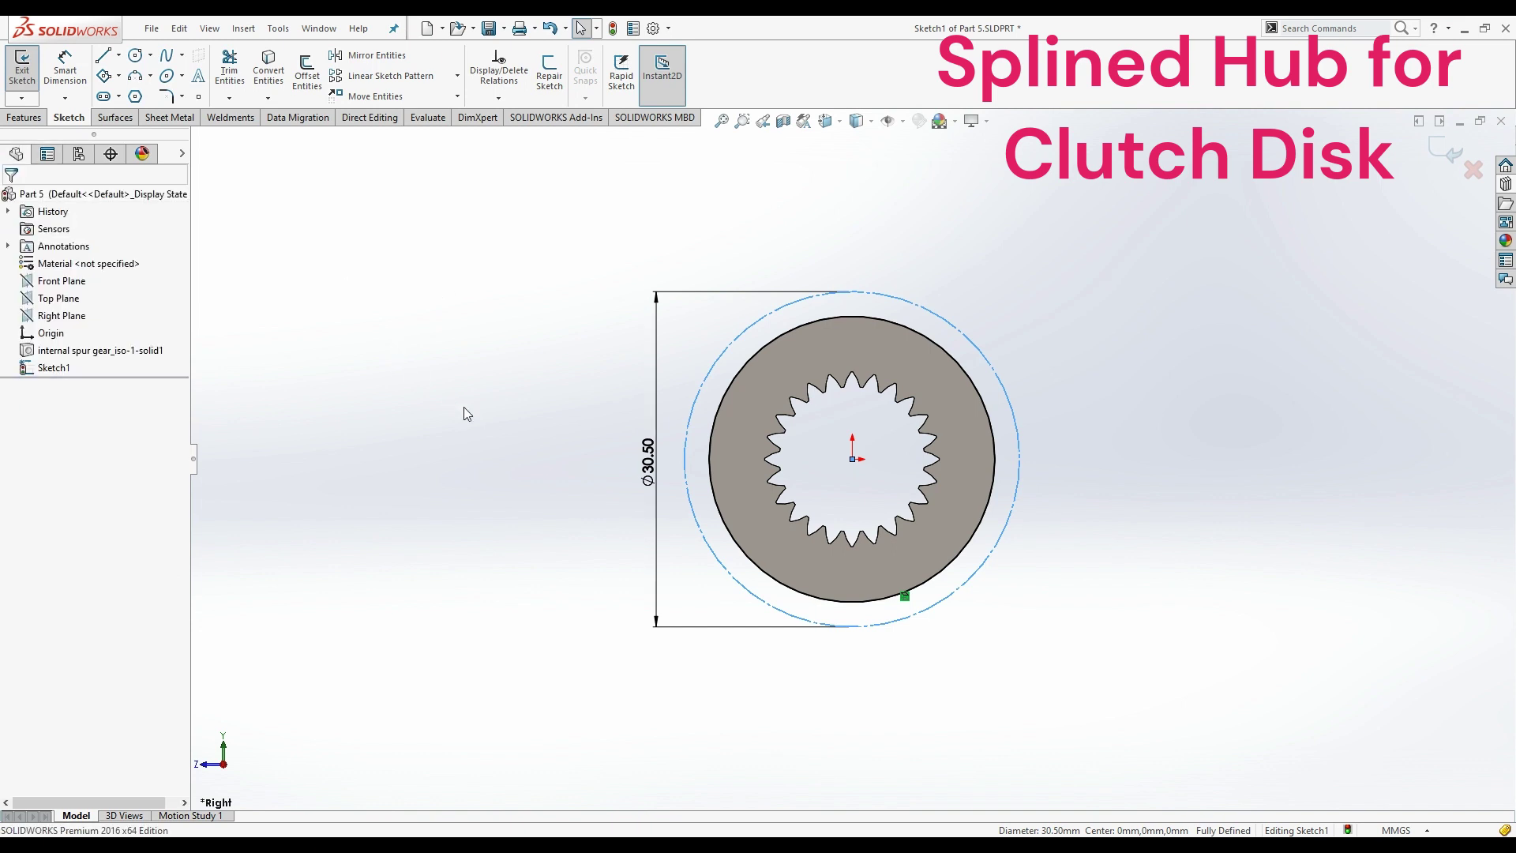
- Draw another origin-centred circle outside the others and dimension it Ø35 mm
key(Escape)
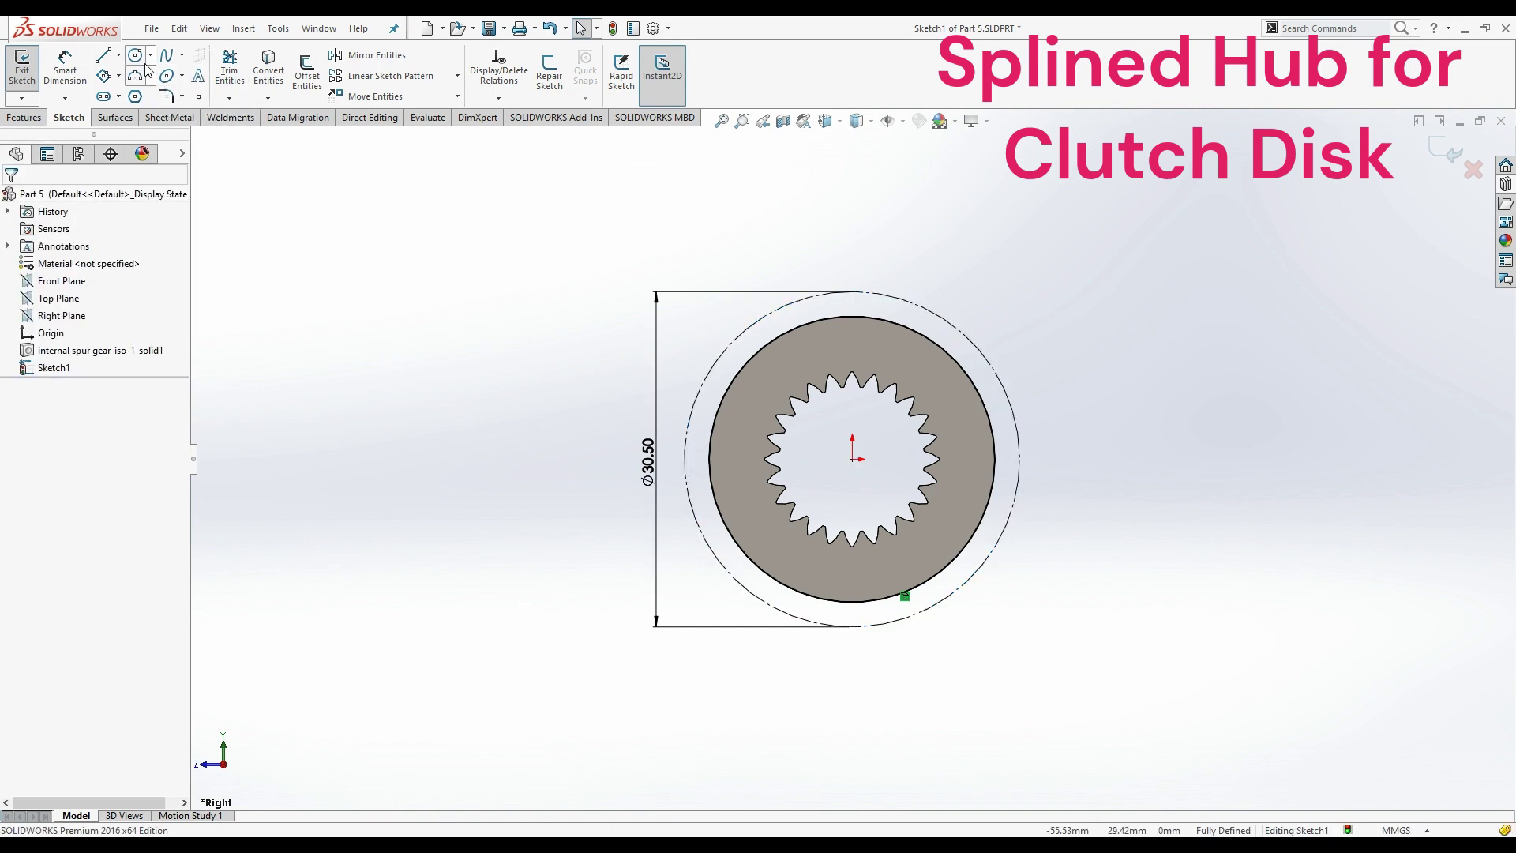
click(852, 458)
click(1015, 600)
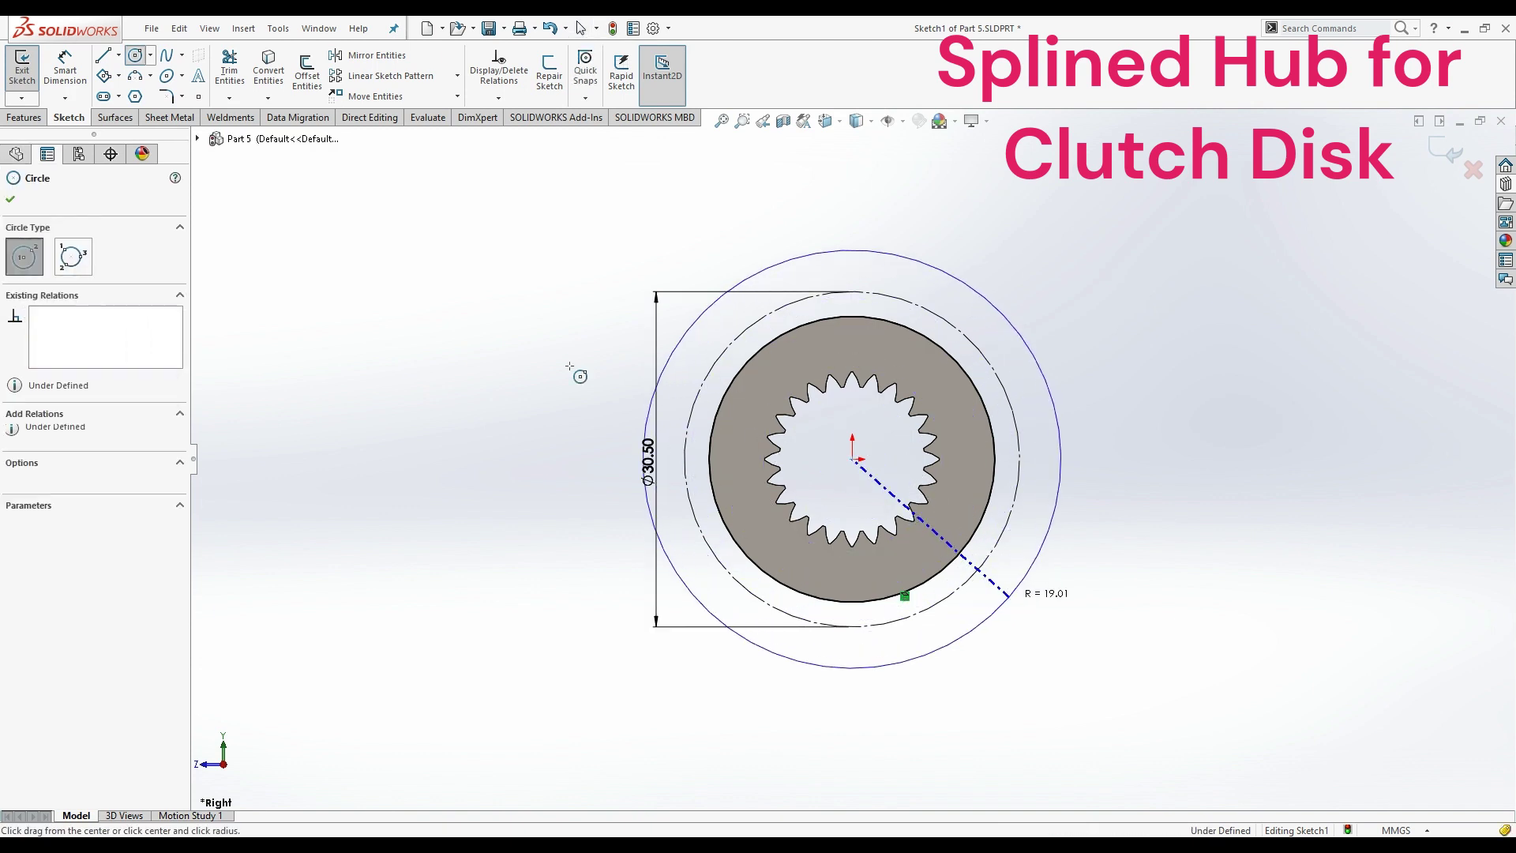
click(73, 73)
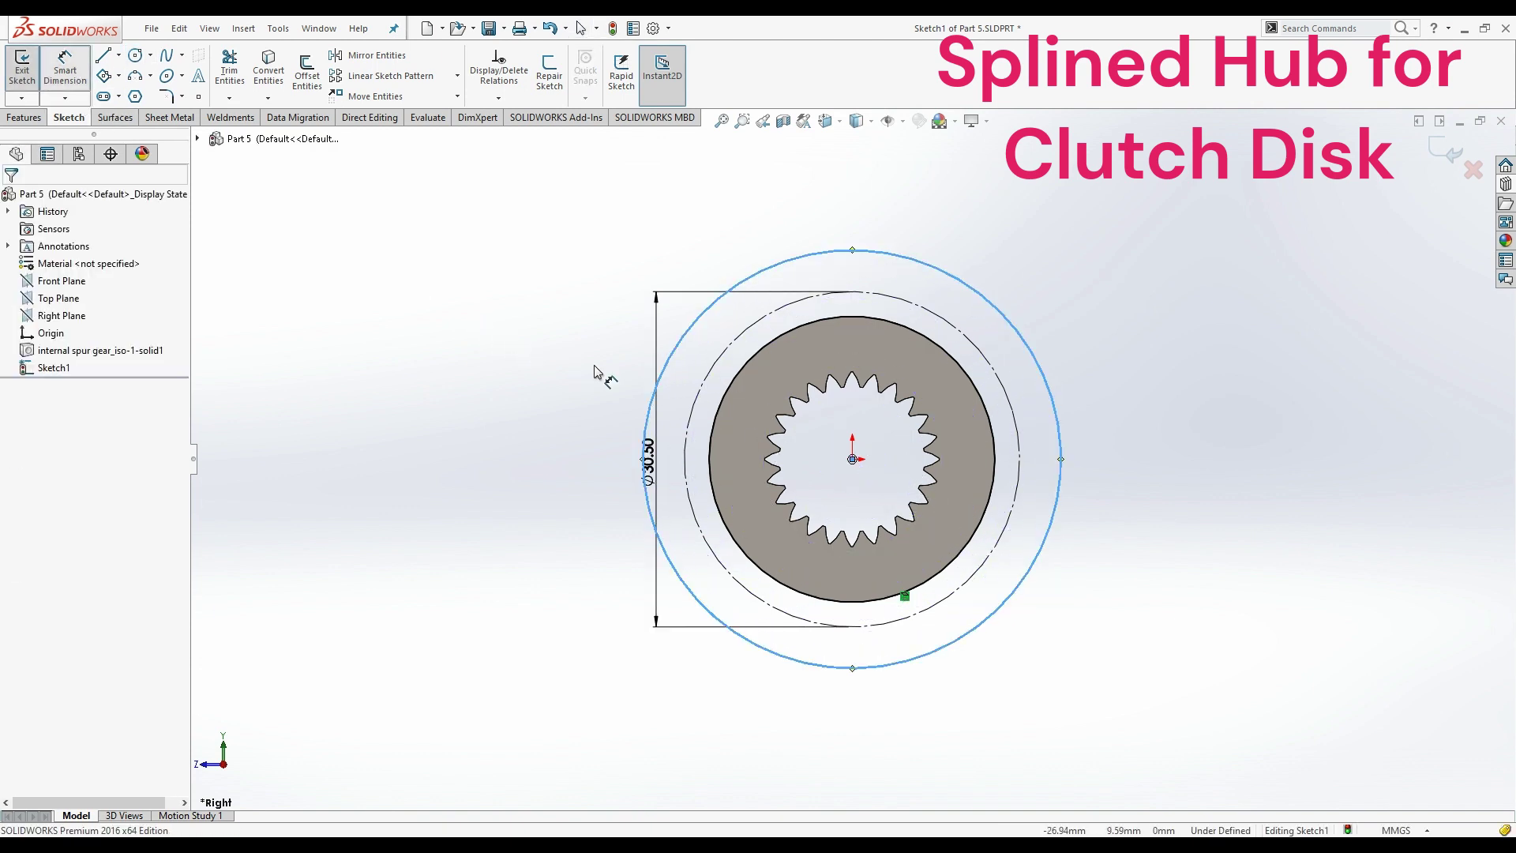
click(665, 387)
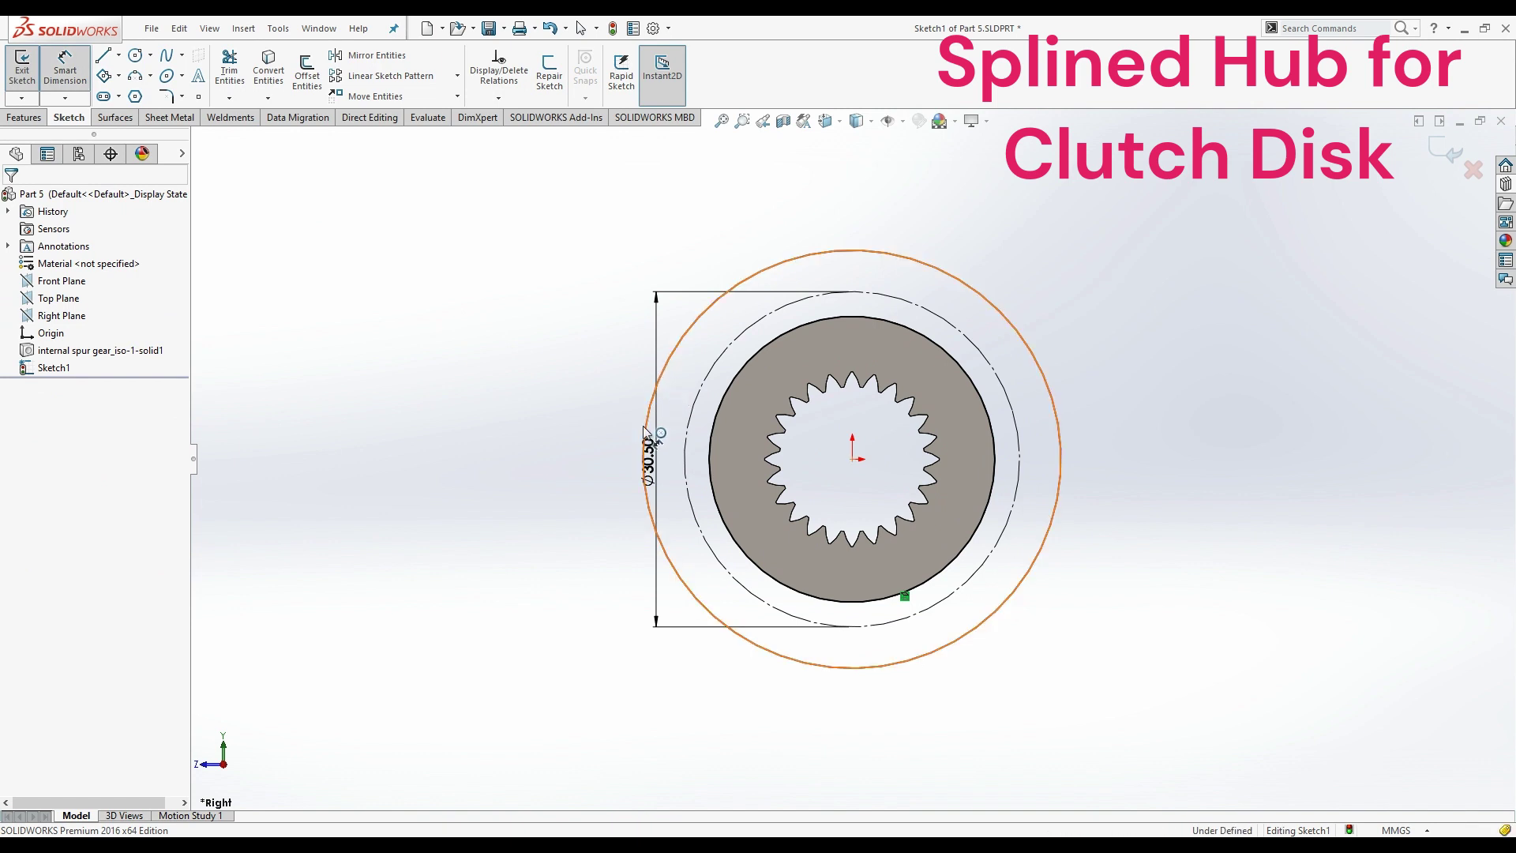
click(476, 462)
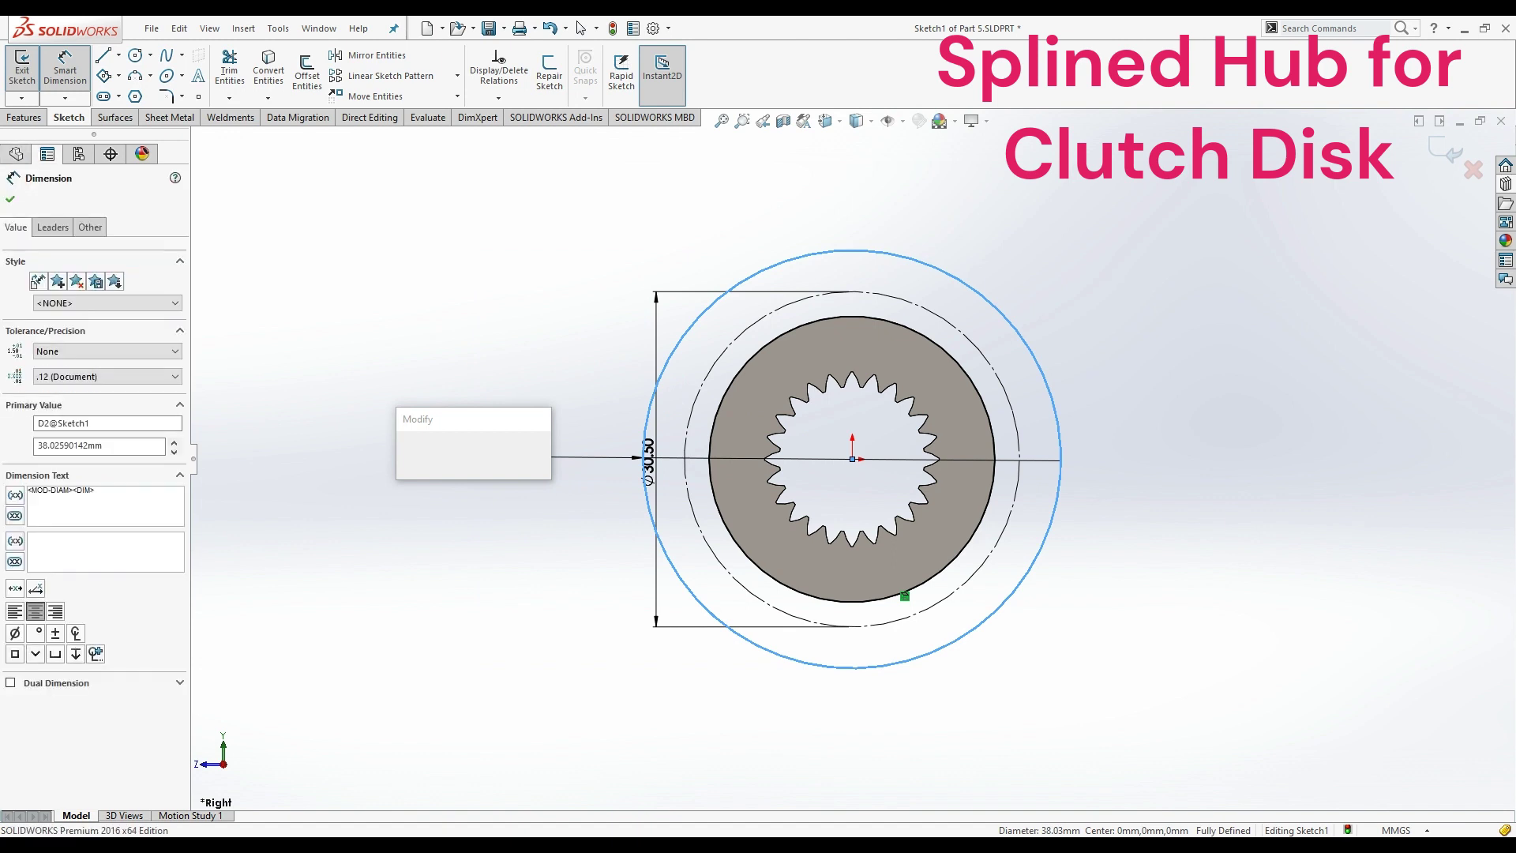
key(Return)
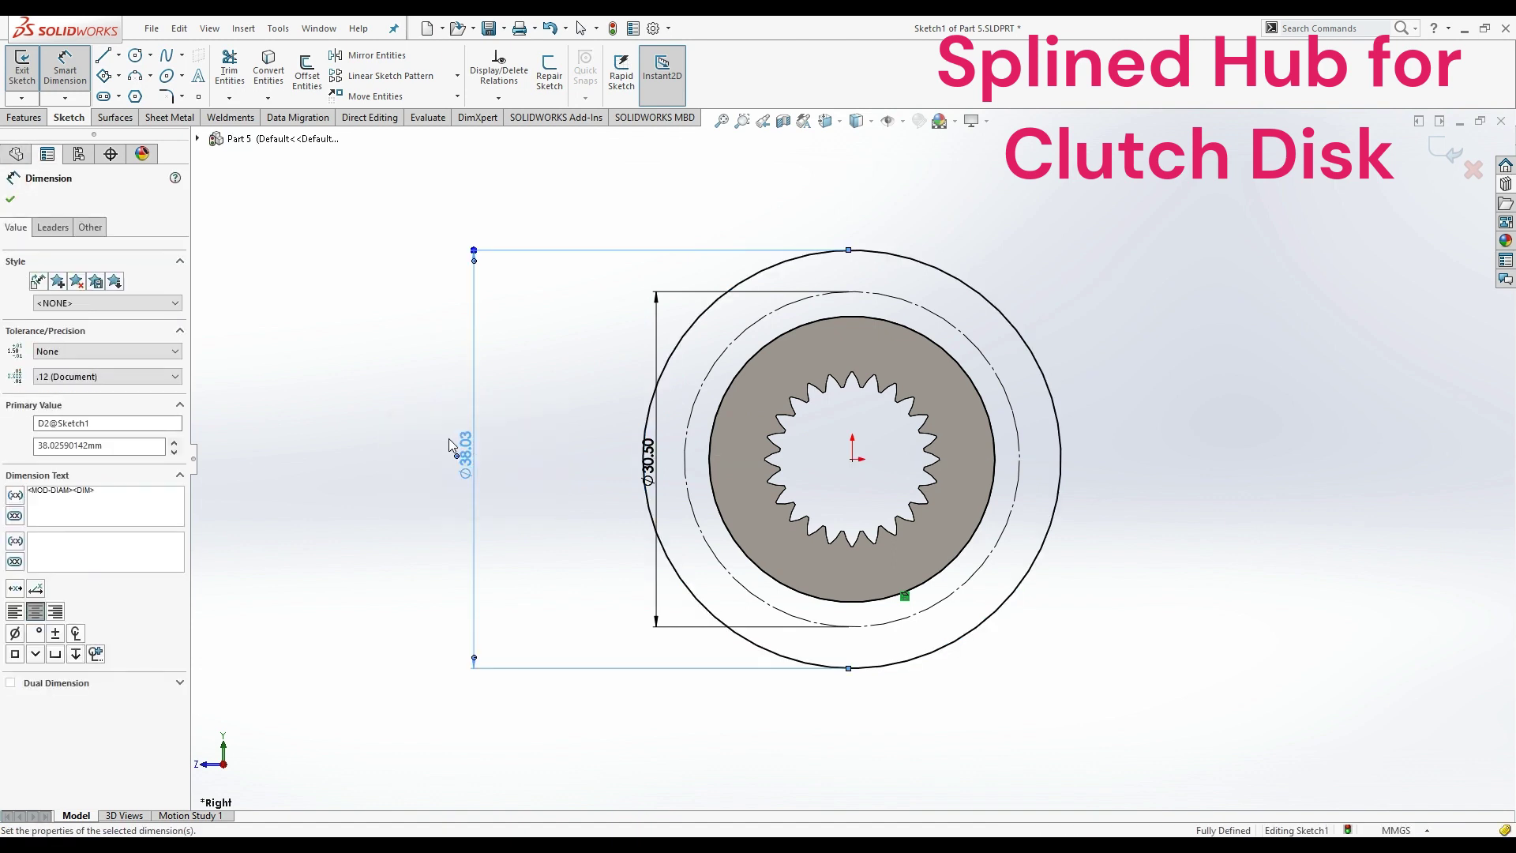
key(Escape)
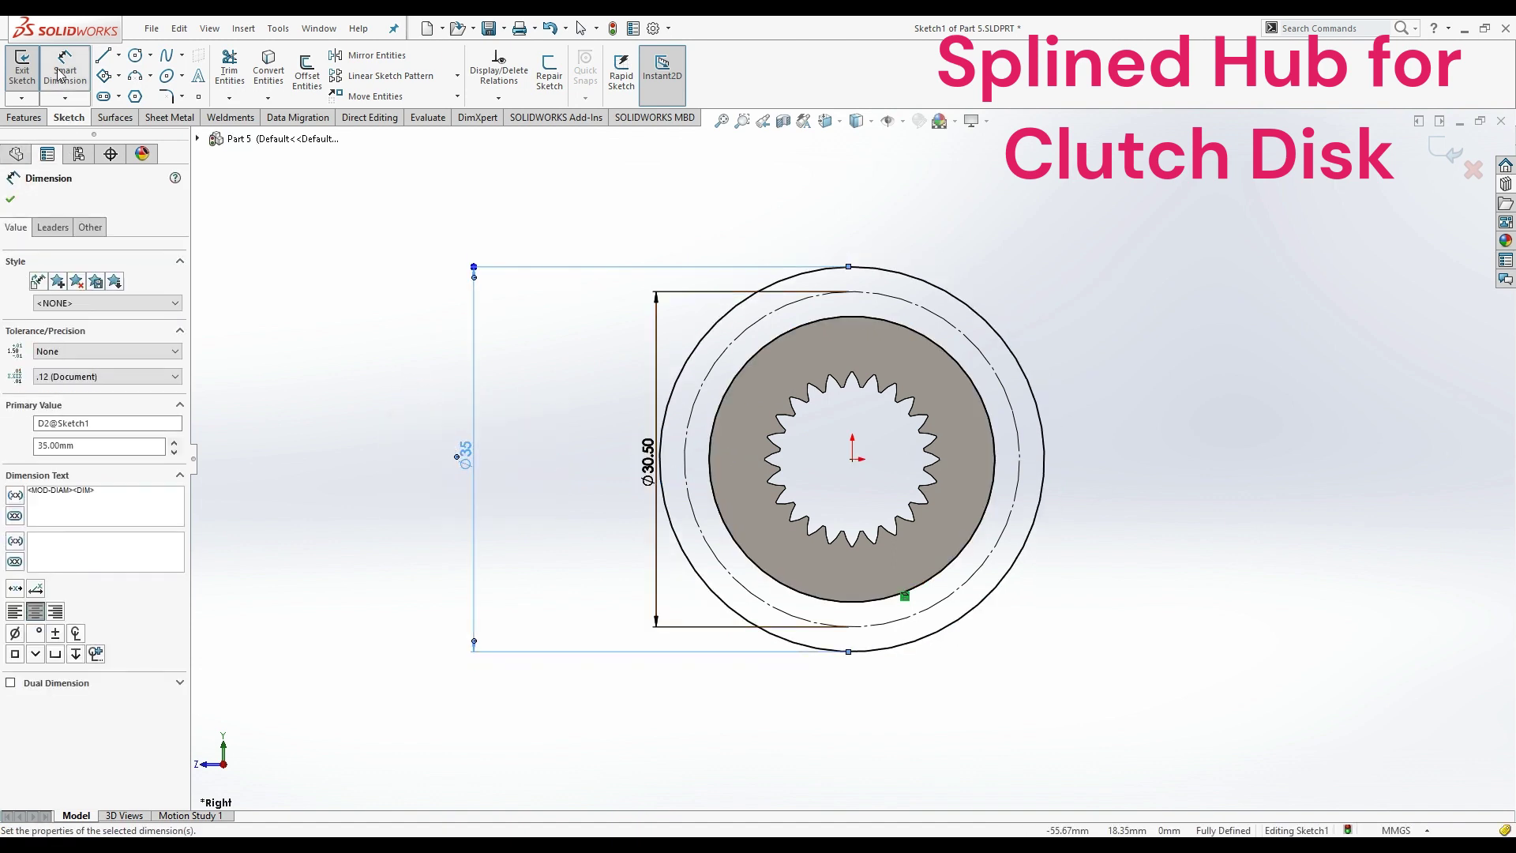
key(Escape)
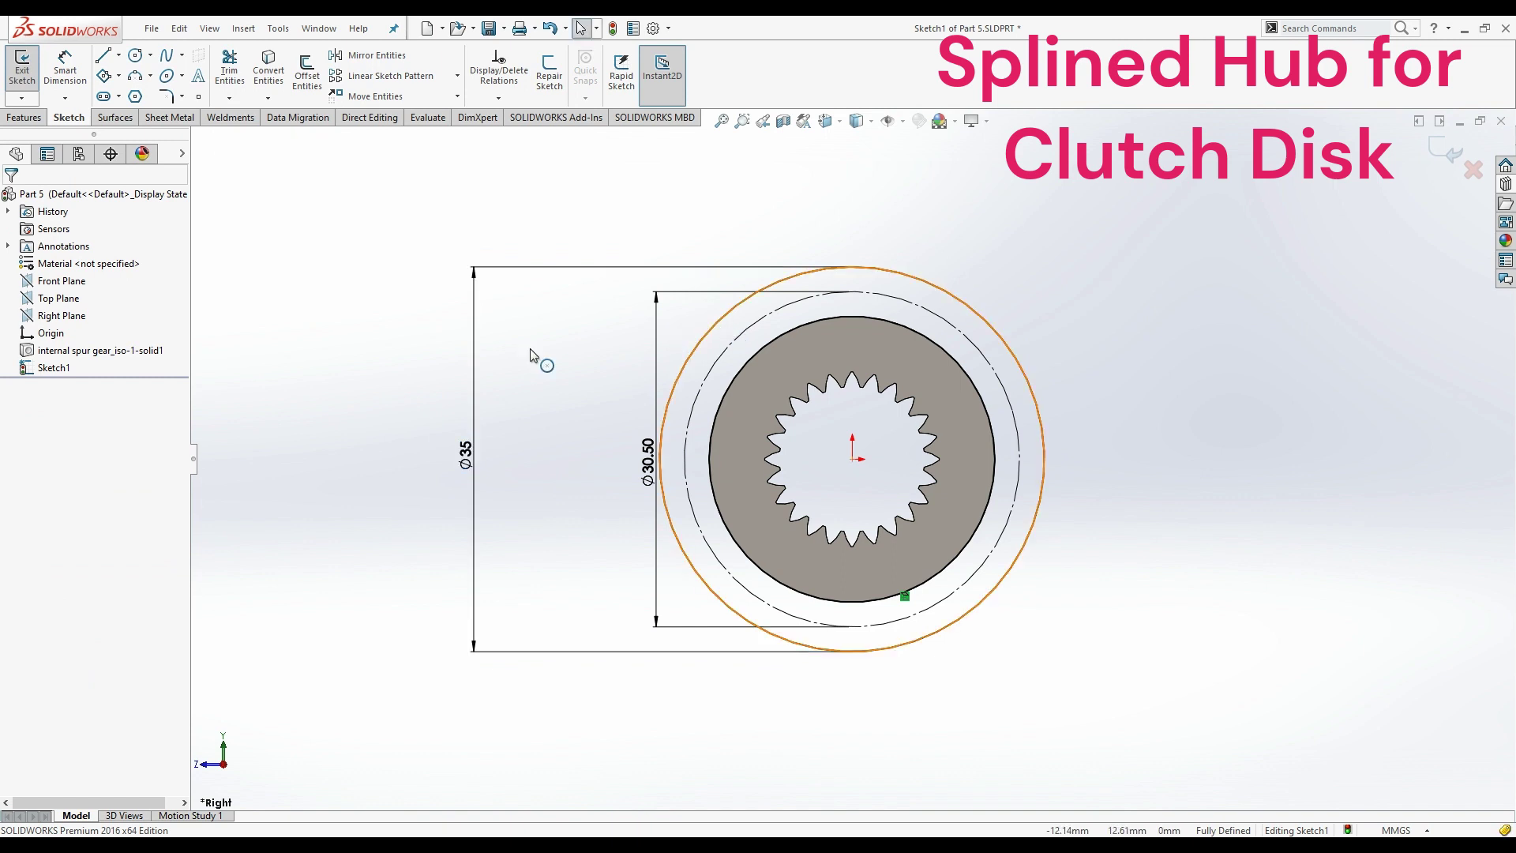
- Set the Ø35 mm circle as construction geometry and zoom toward the sketch top
click(670, 401)
click(33, 411)
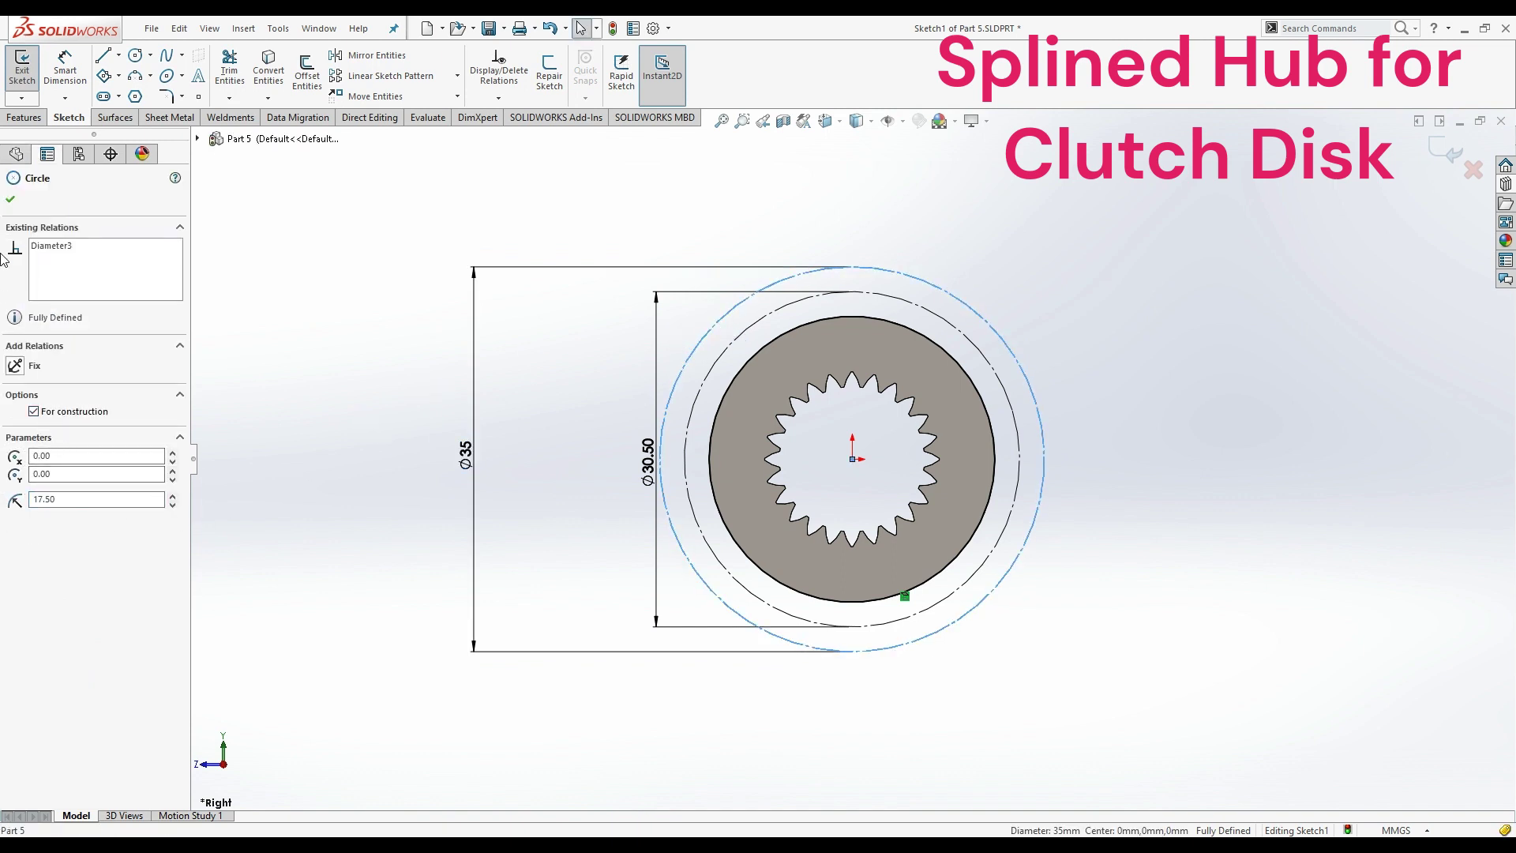
click(11, 201)
scroll(949, 278, down, 1)
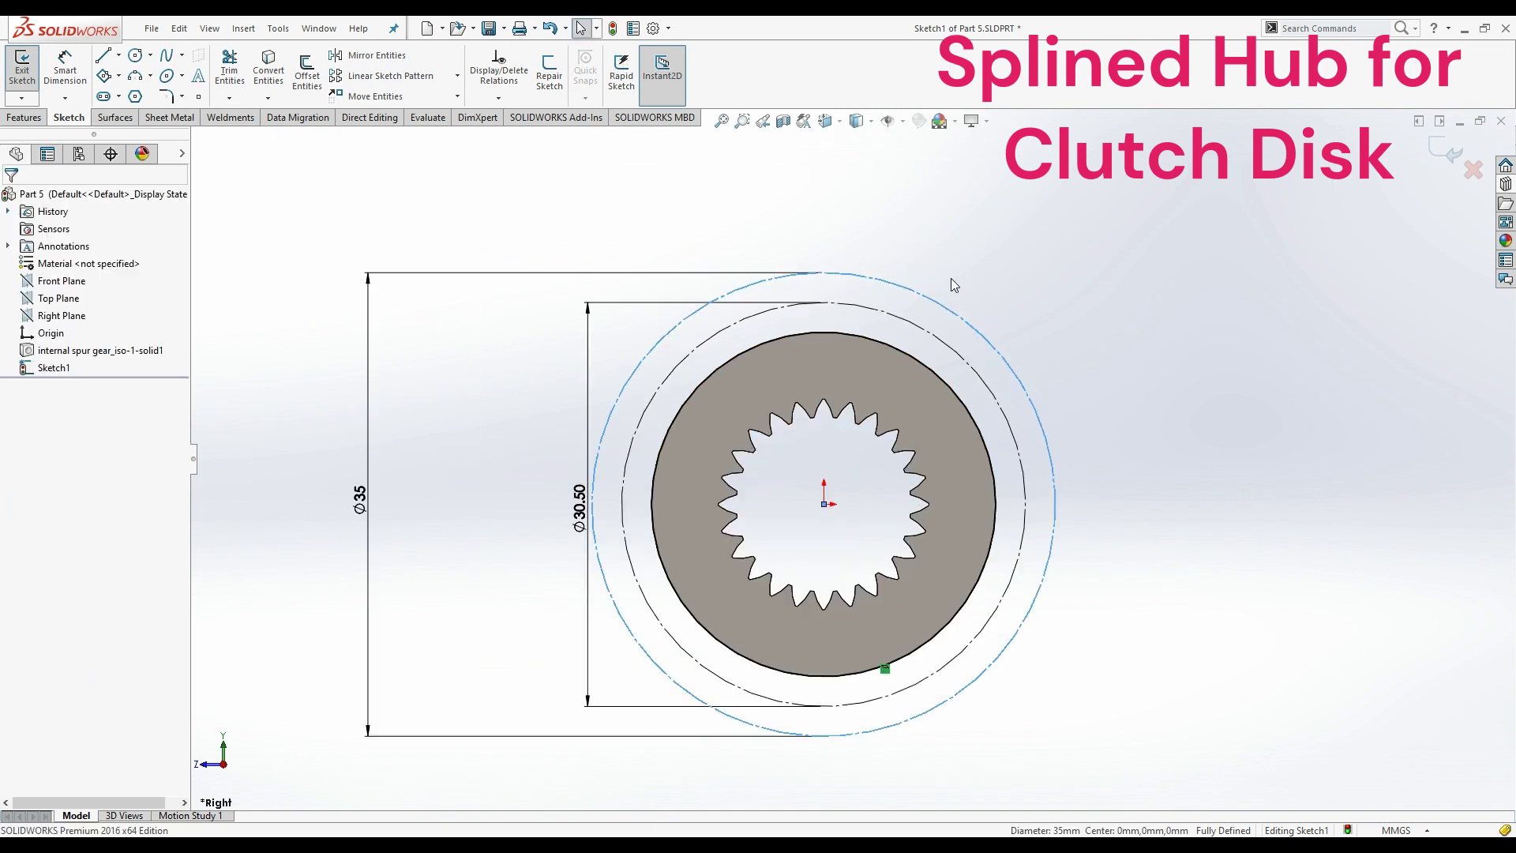
scroll(947, 277, down, 4)
scroll(944, 278, up, 3)
scroll(701, 244, down, 1)
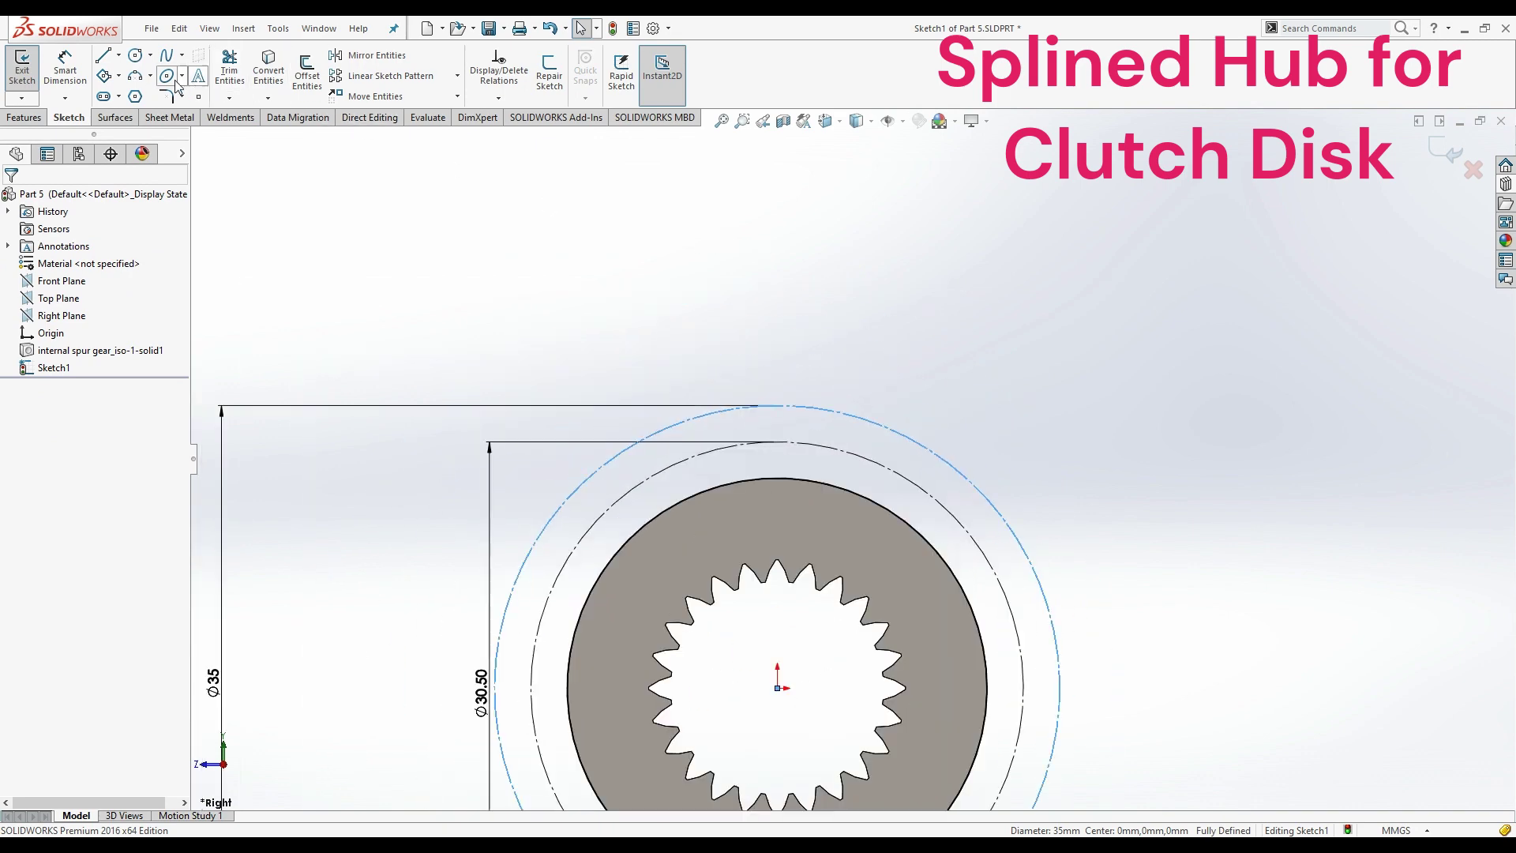
- Draw a vertical line up from the origin and dimension it 21.50 mm long
click(119, 57)
click(777, 689)
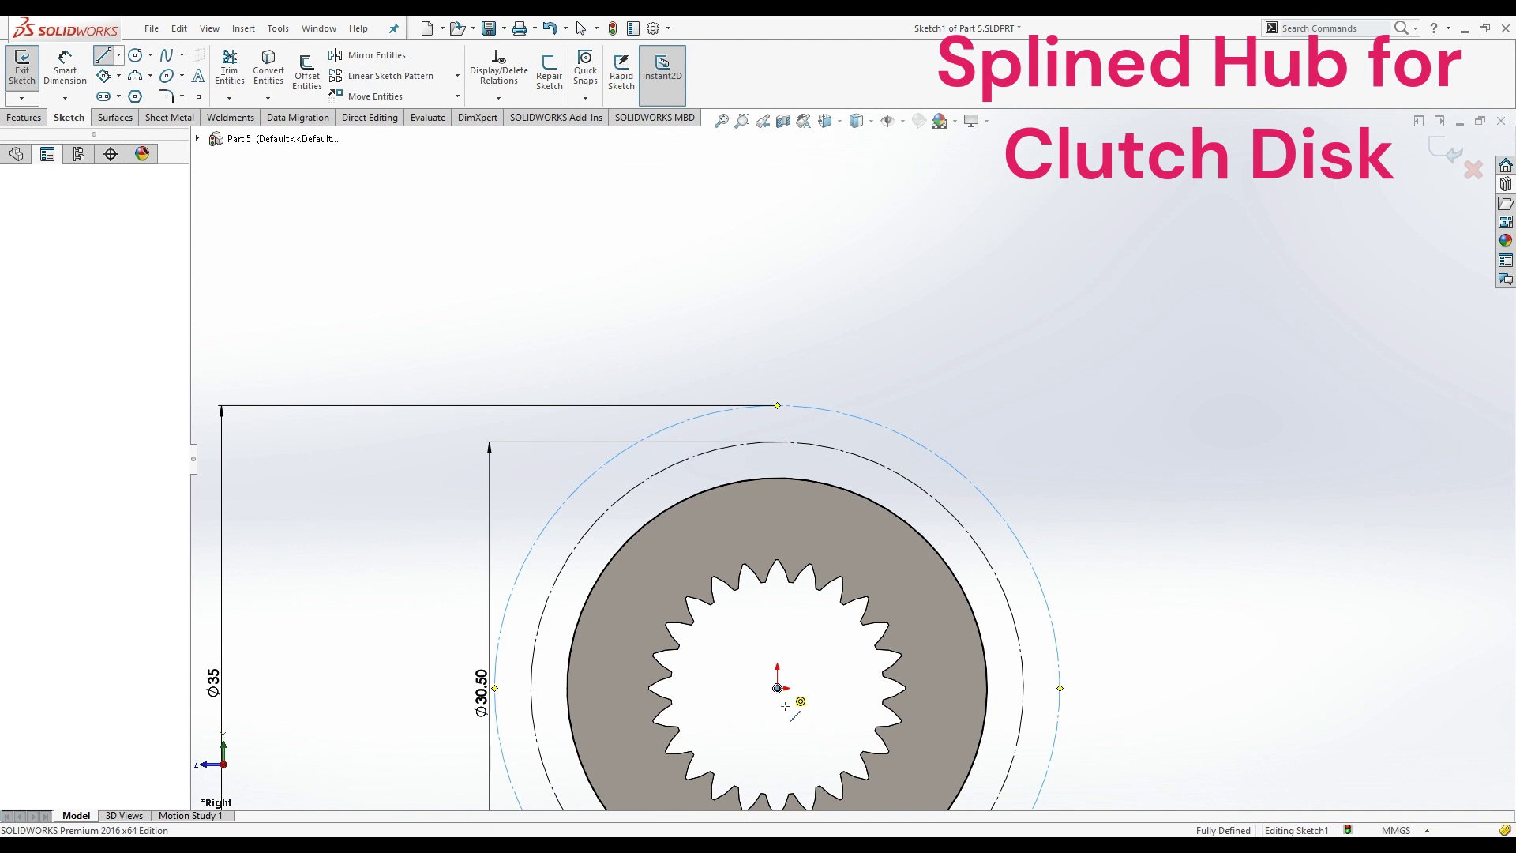
click(778, 290)
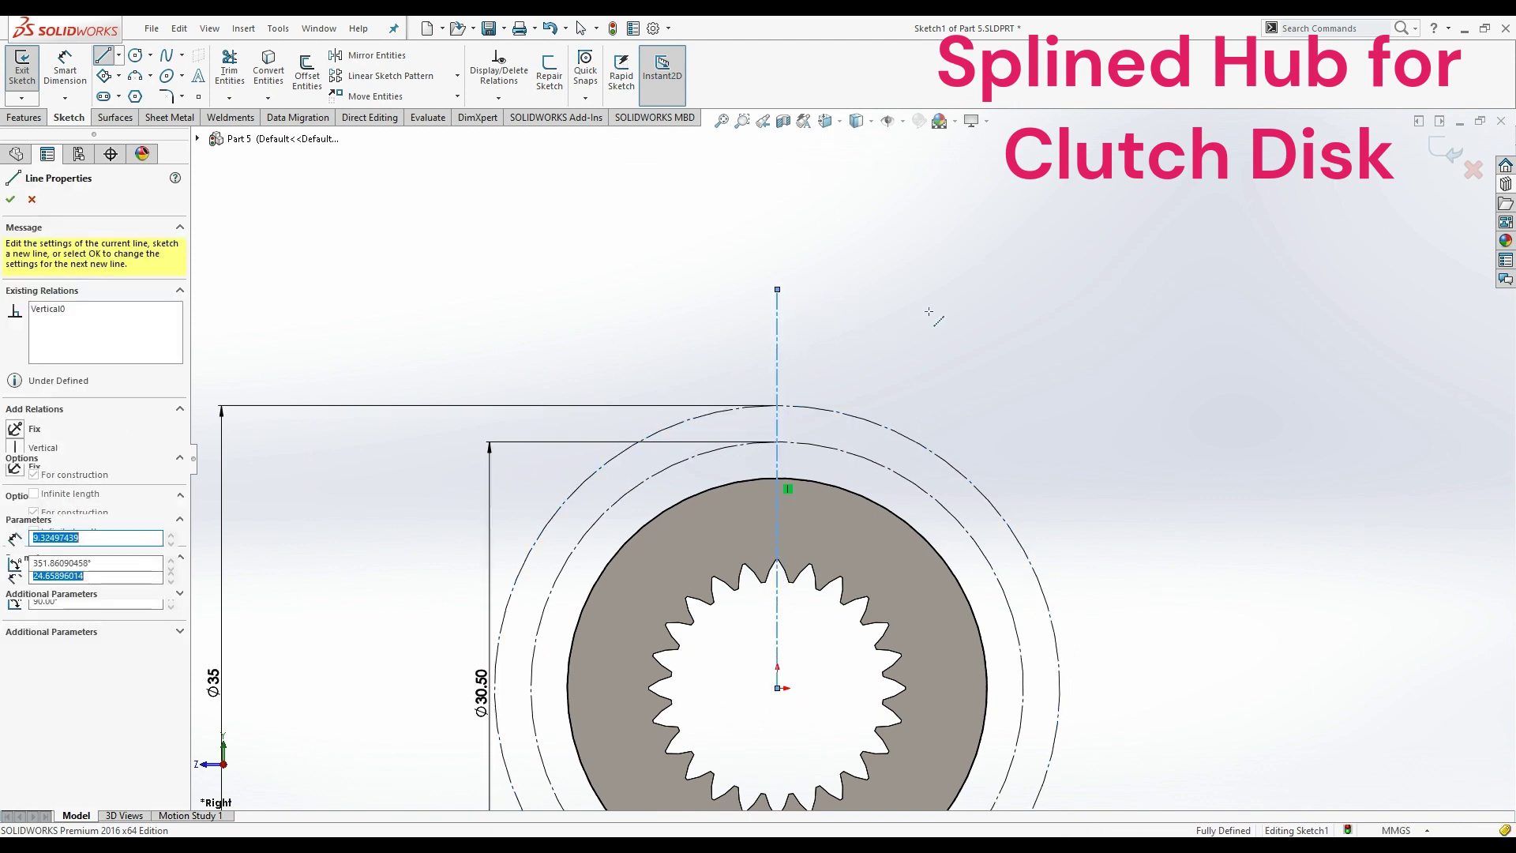
key(Escape)
key(Escape)
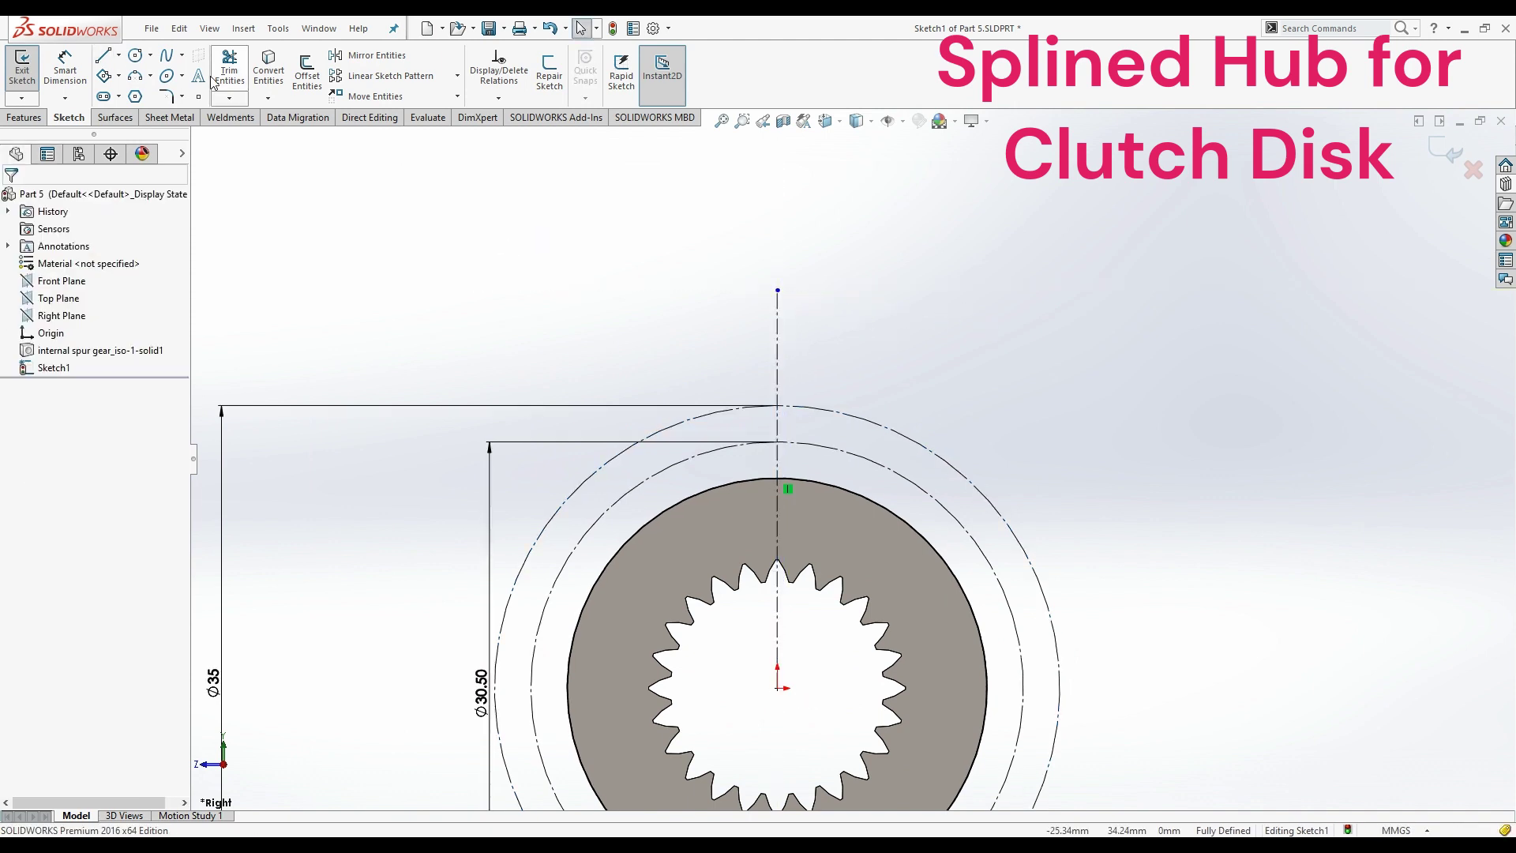
right_drag(780, 408, 781, 379)
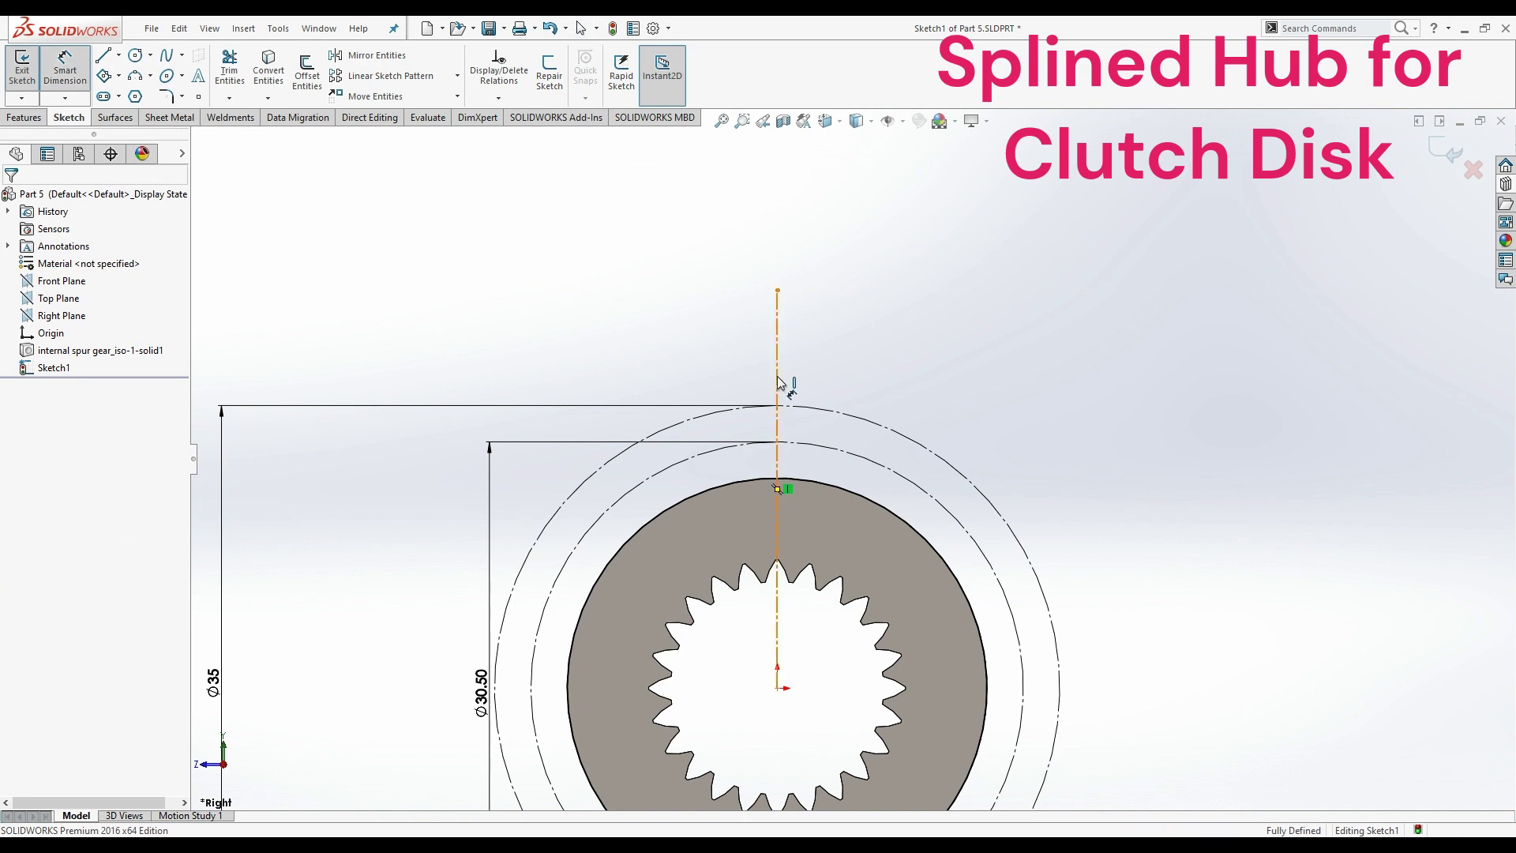
click(778, 383)
click(1106, 576)
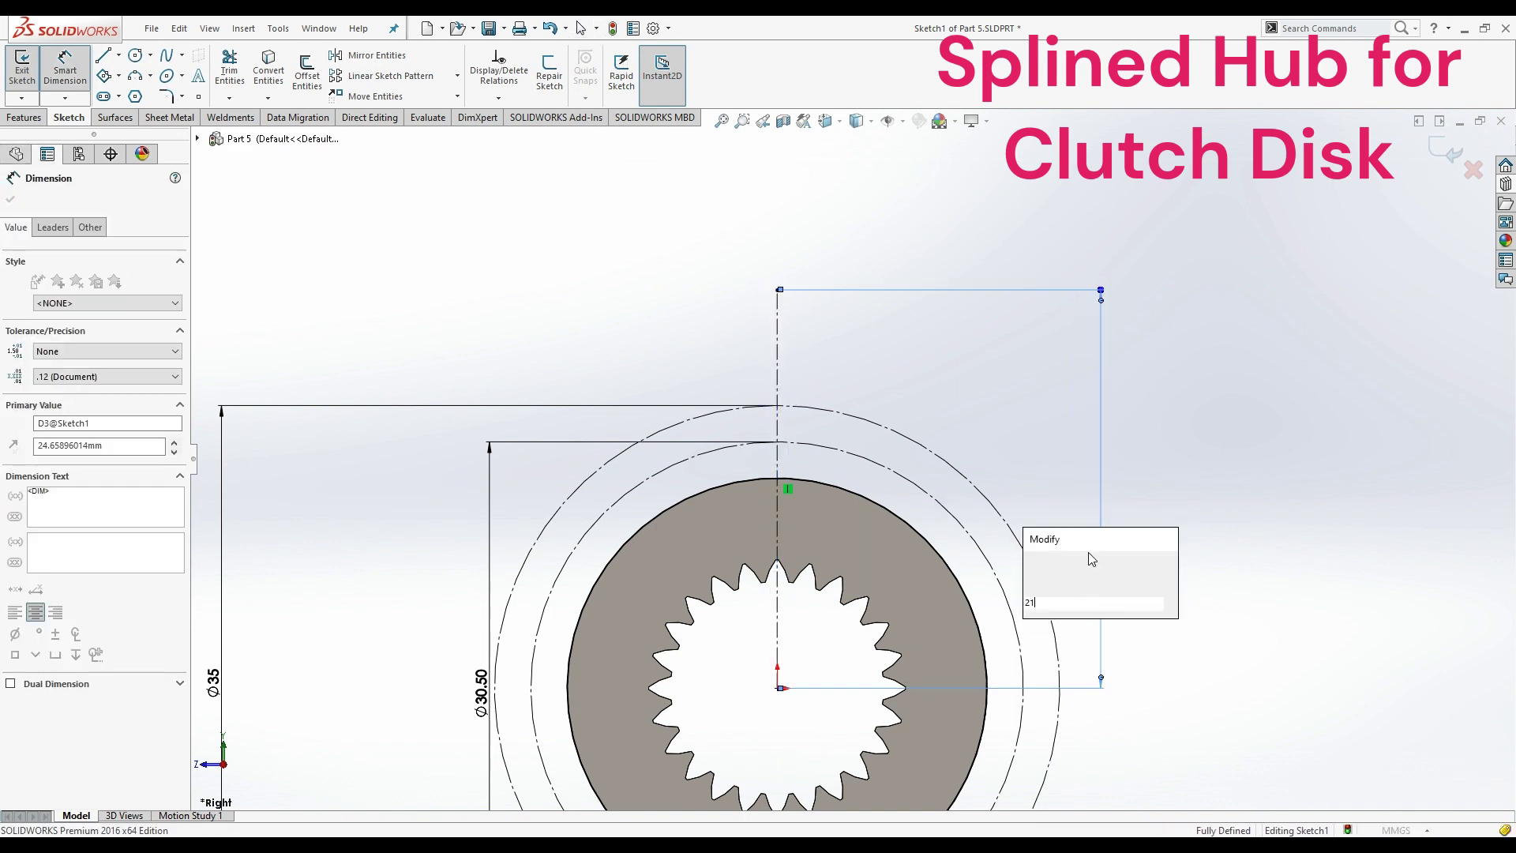
text(21.5)
key(Return)
click(1302, 471)
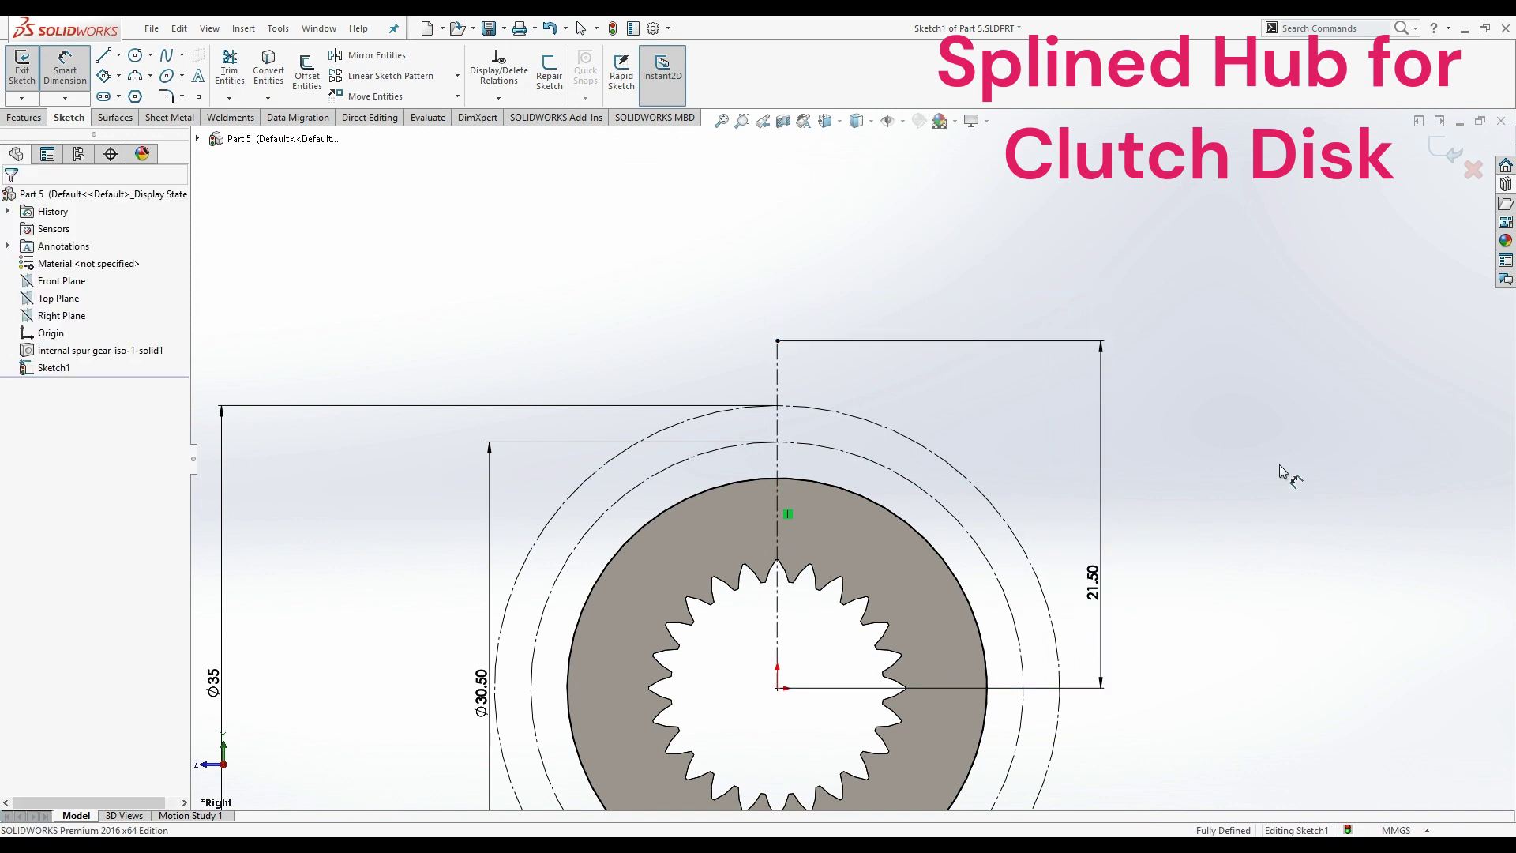
- Add a midpoint horizontal line centred on the vertical line's top, dimensioned 2.75 mm
click(120, 61)
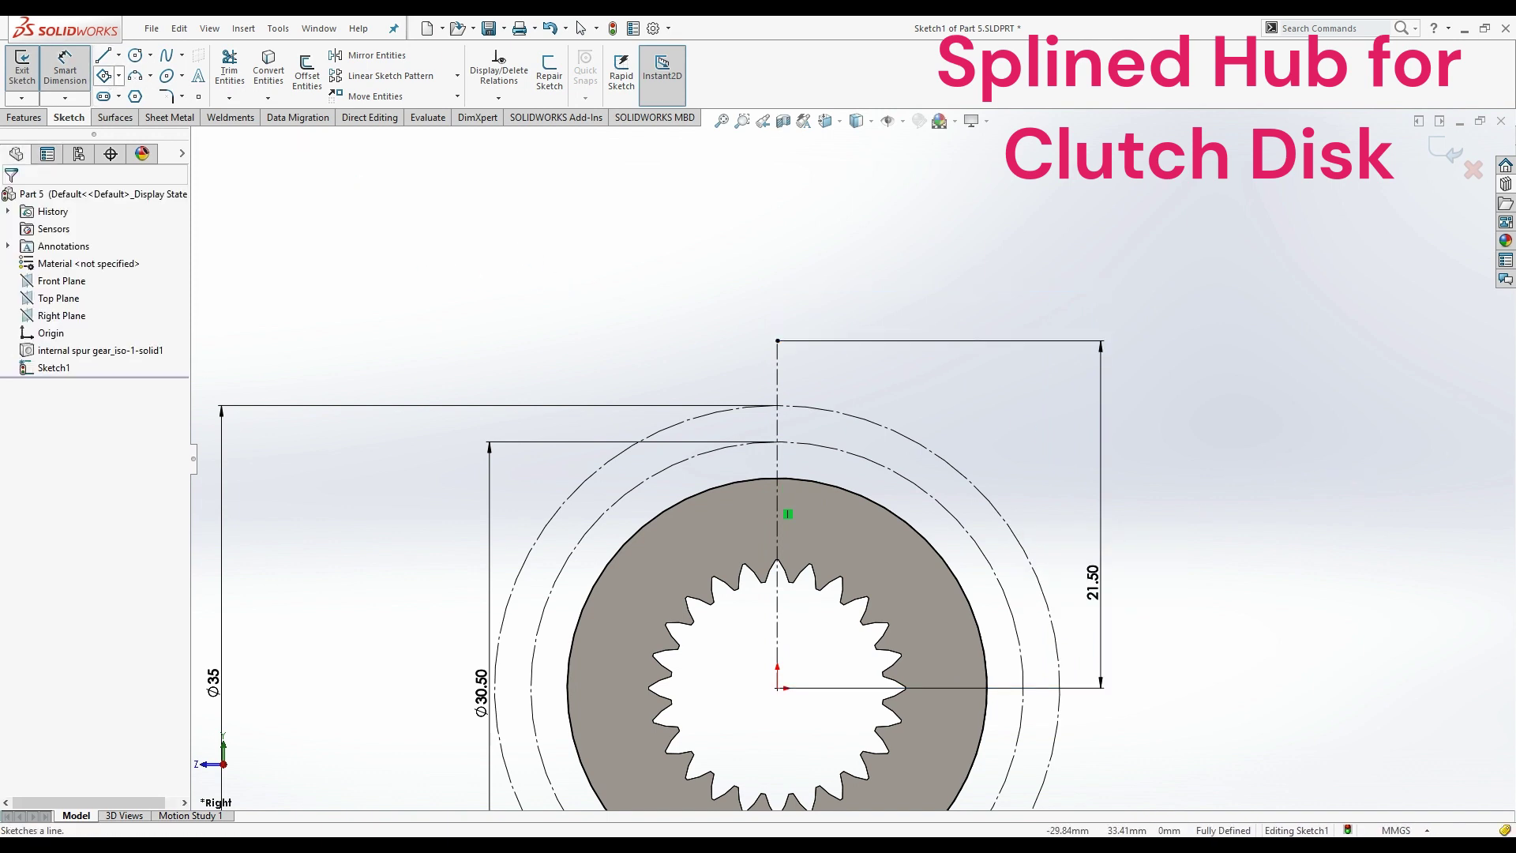
click(142, 118)
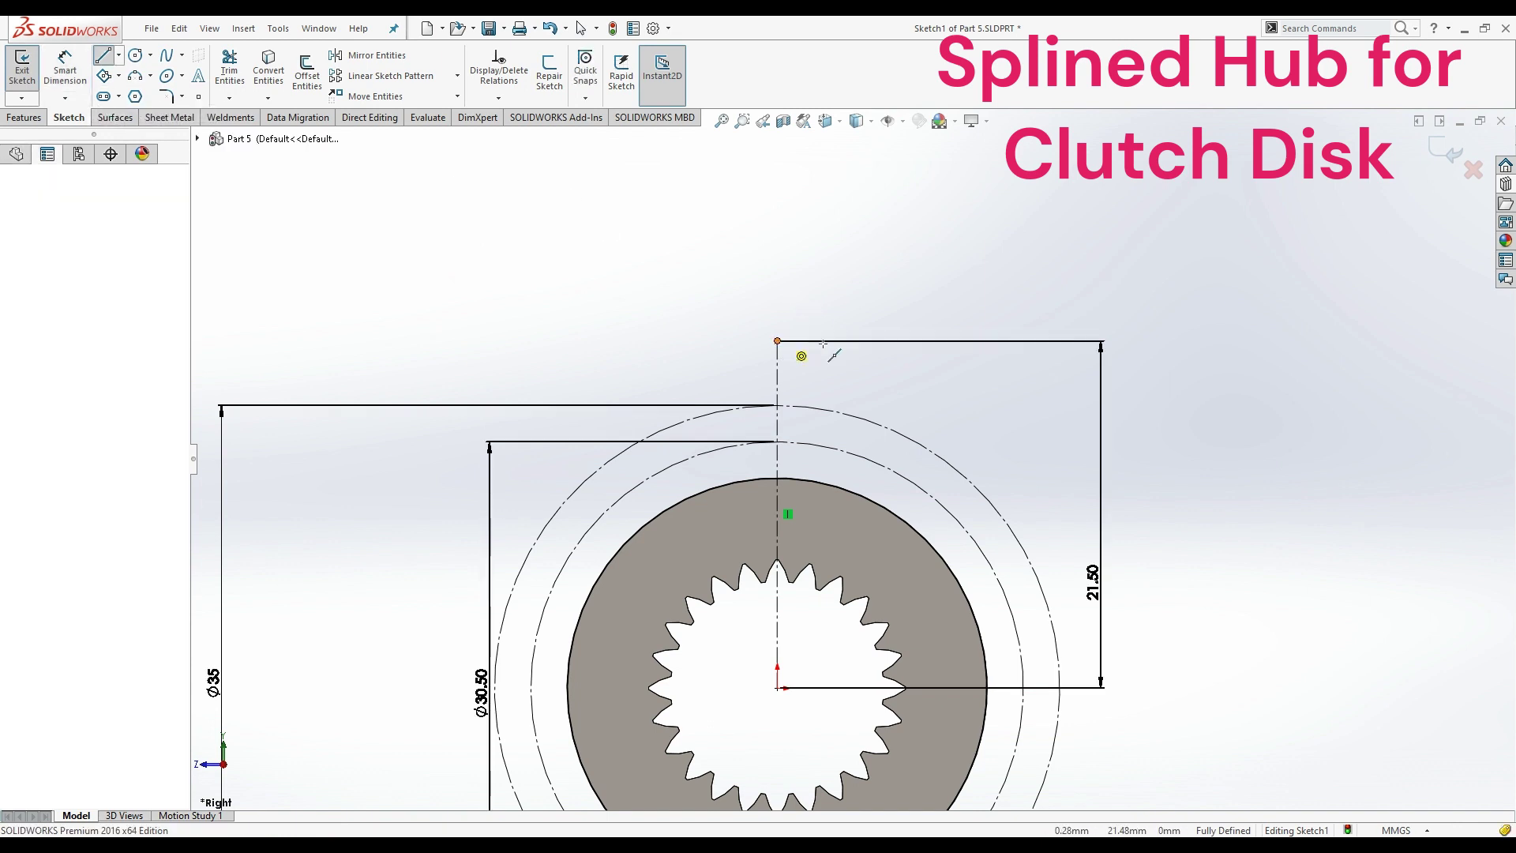
click(778, 341)
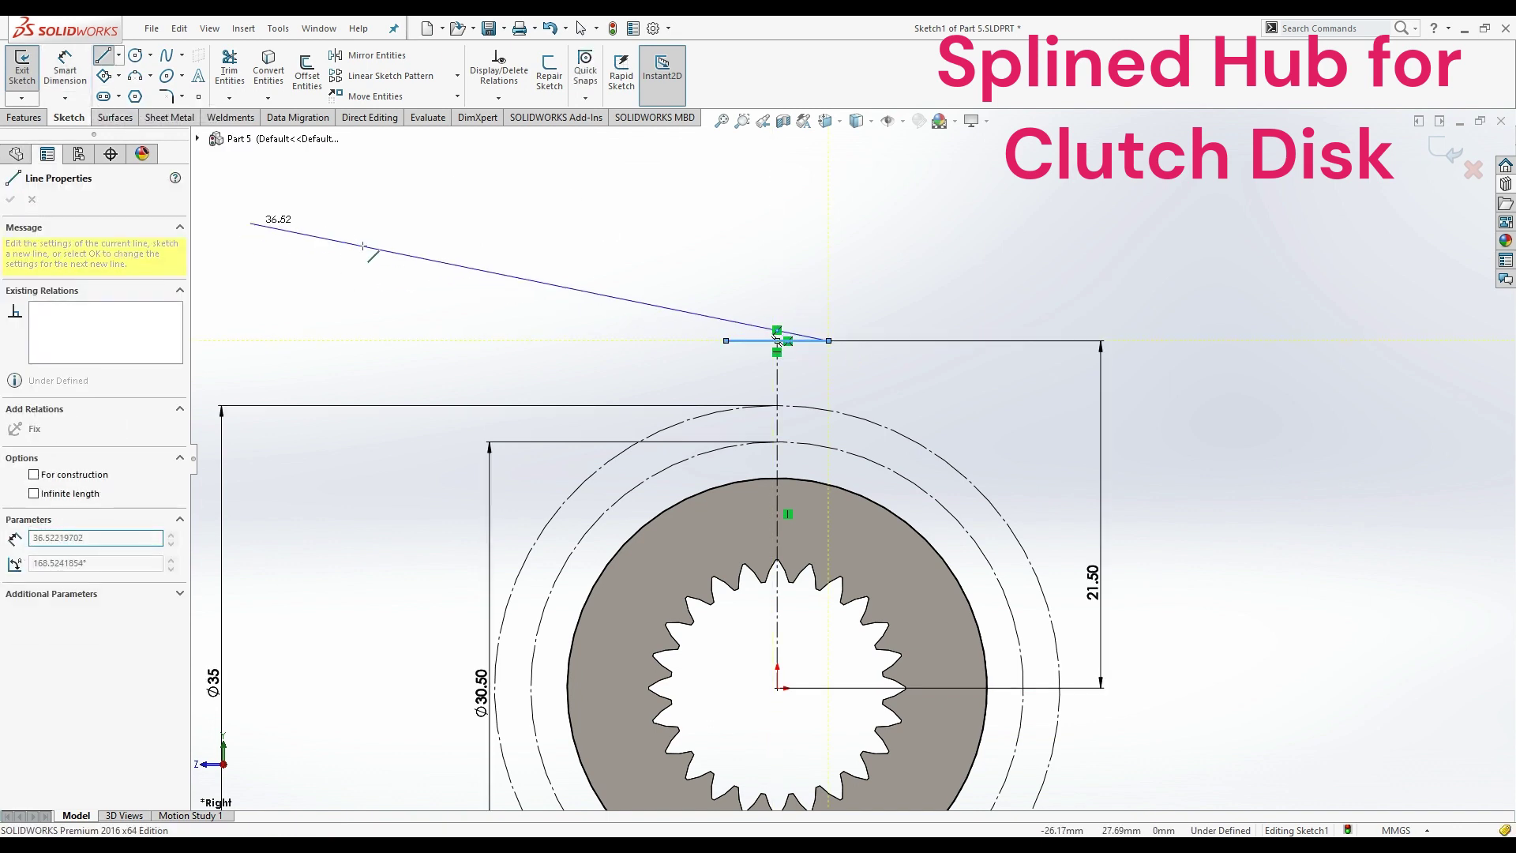
click(65, 71)
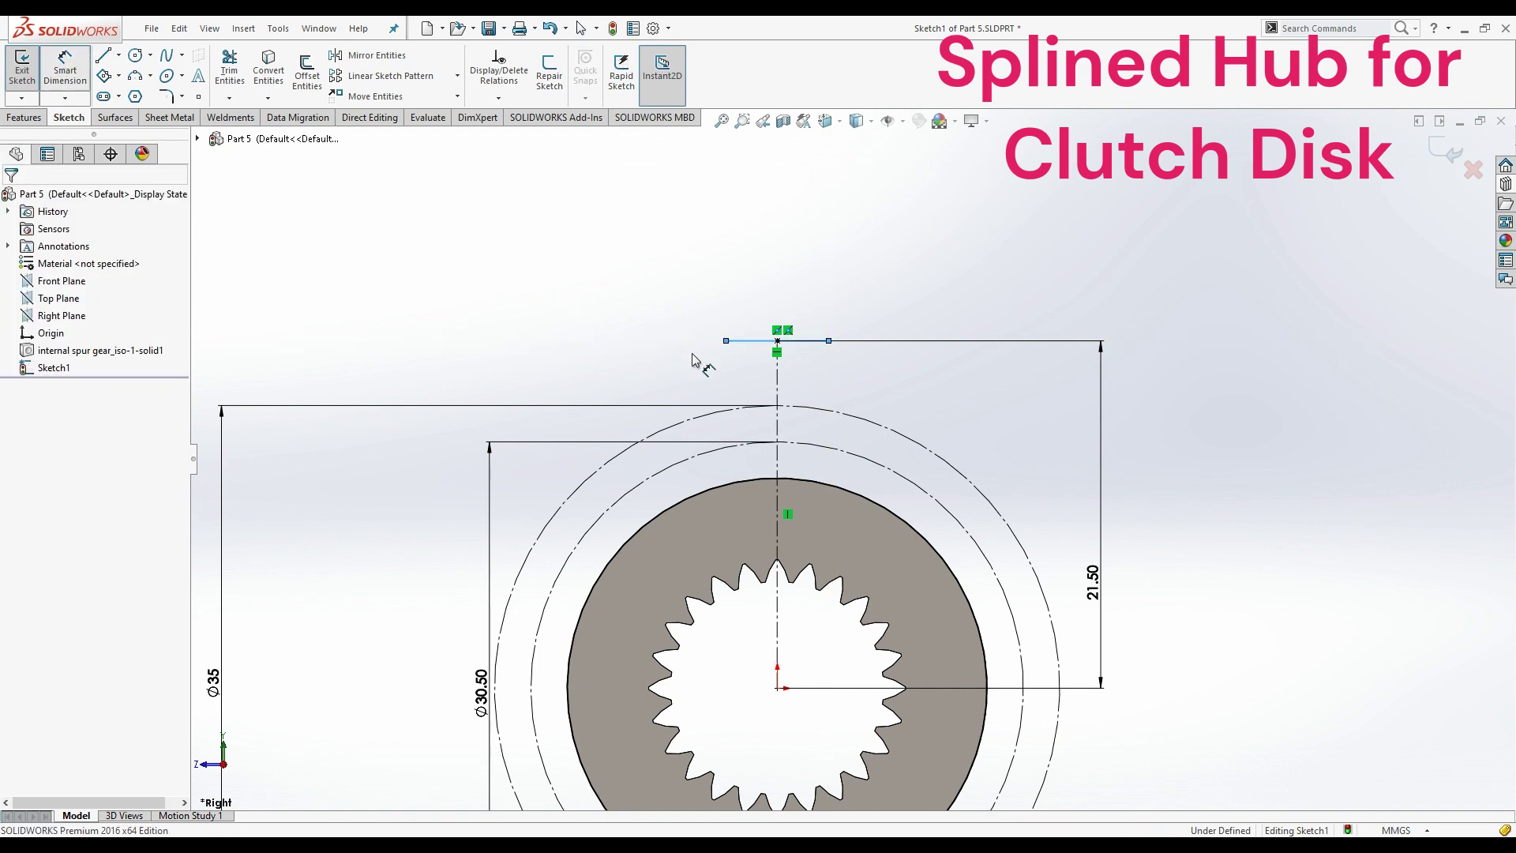
click(760, 340)
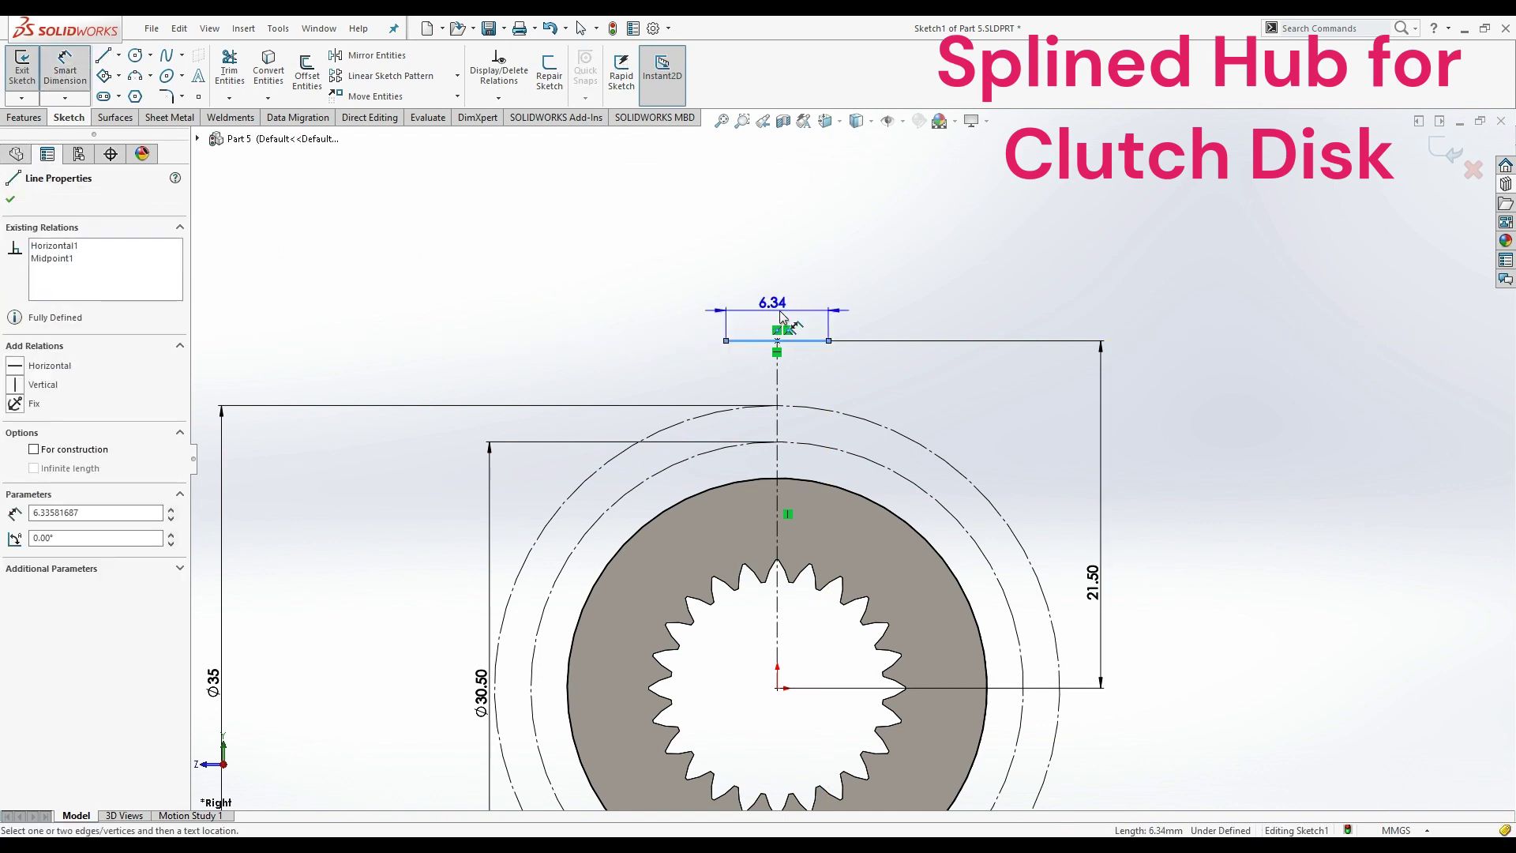
click(779, 315)
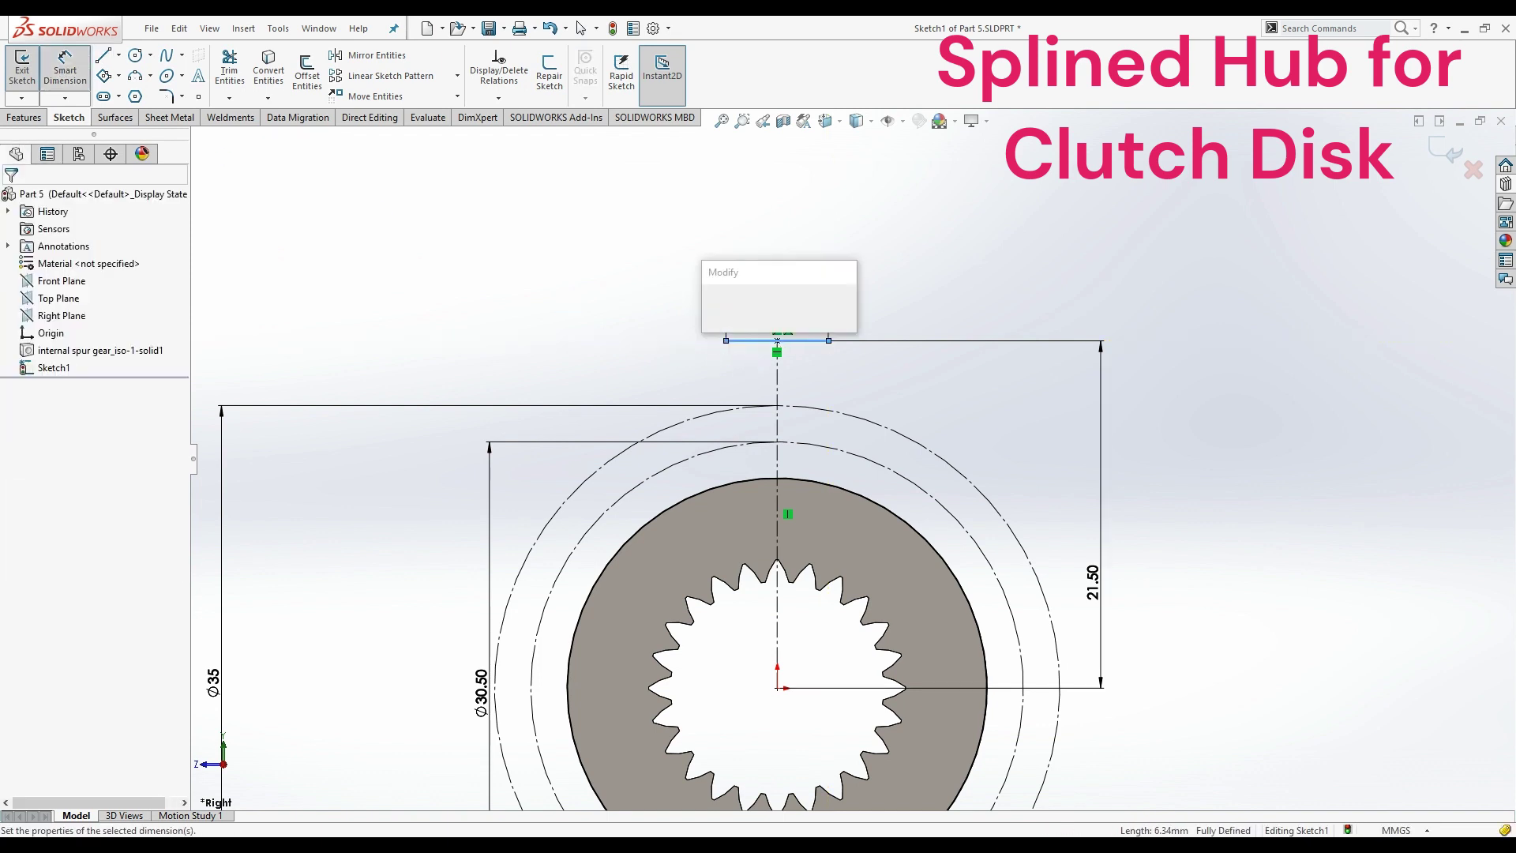
text(2.75)
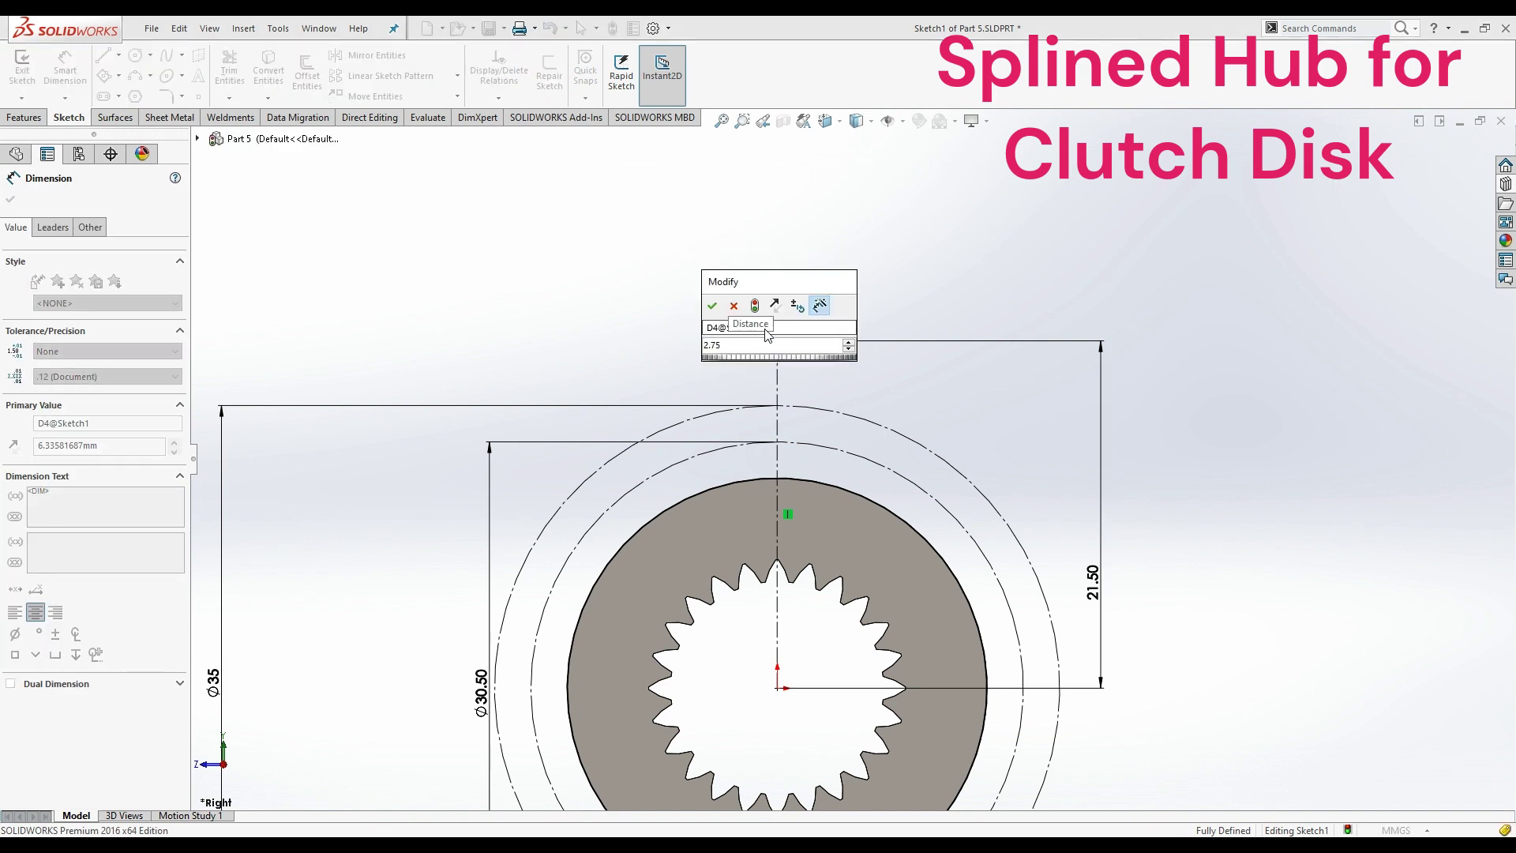
key(Return)
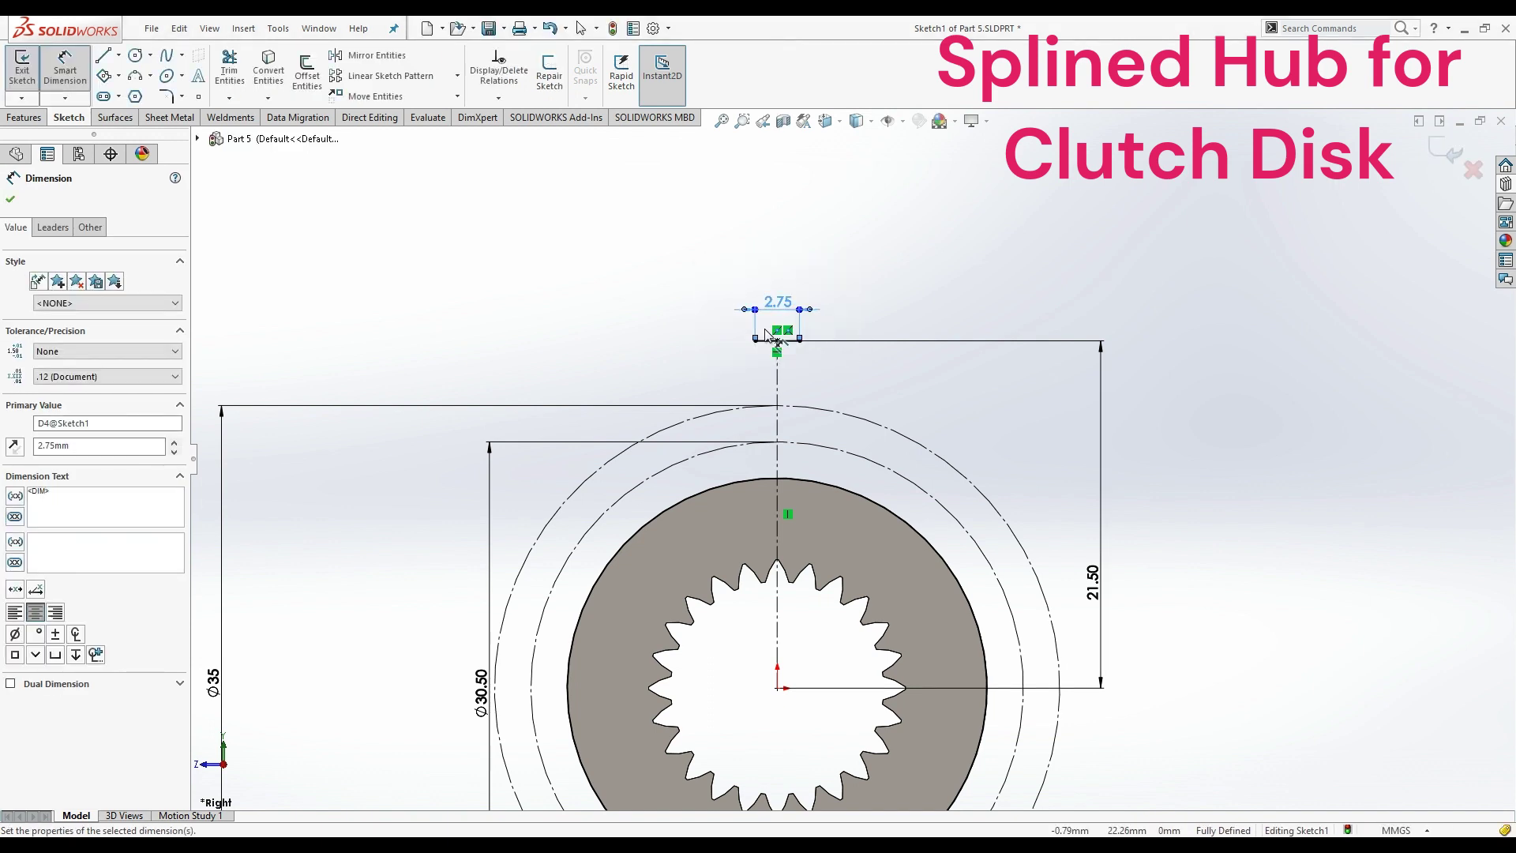
key(Escape)
scroll(770, 336, down, 2)
scroll(786, 342, down, 2)
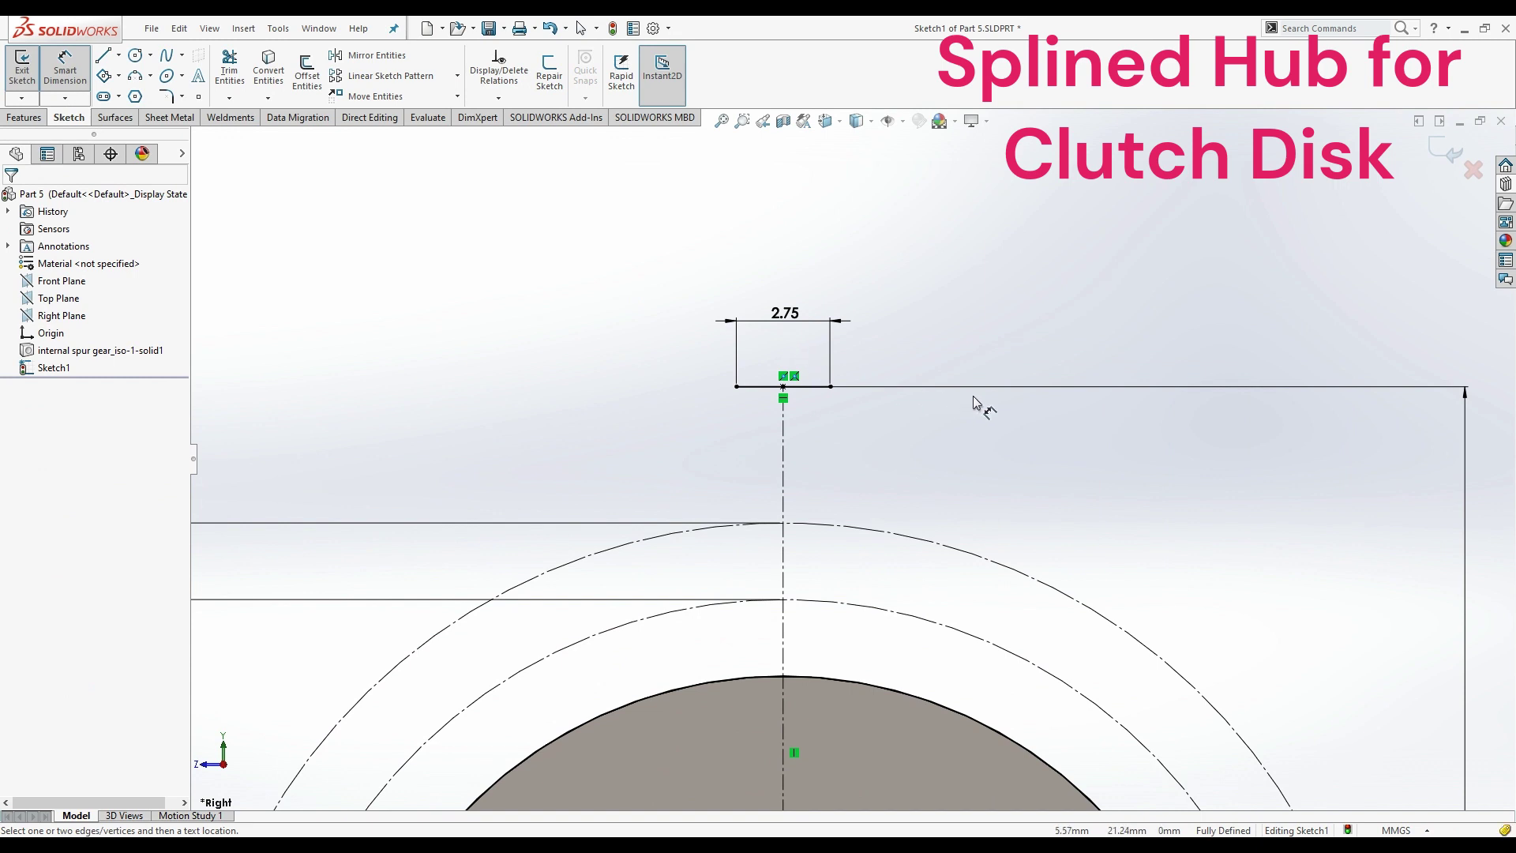
key(Escape)
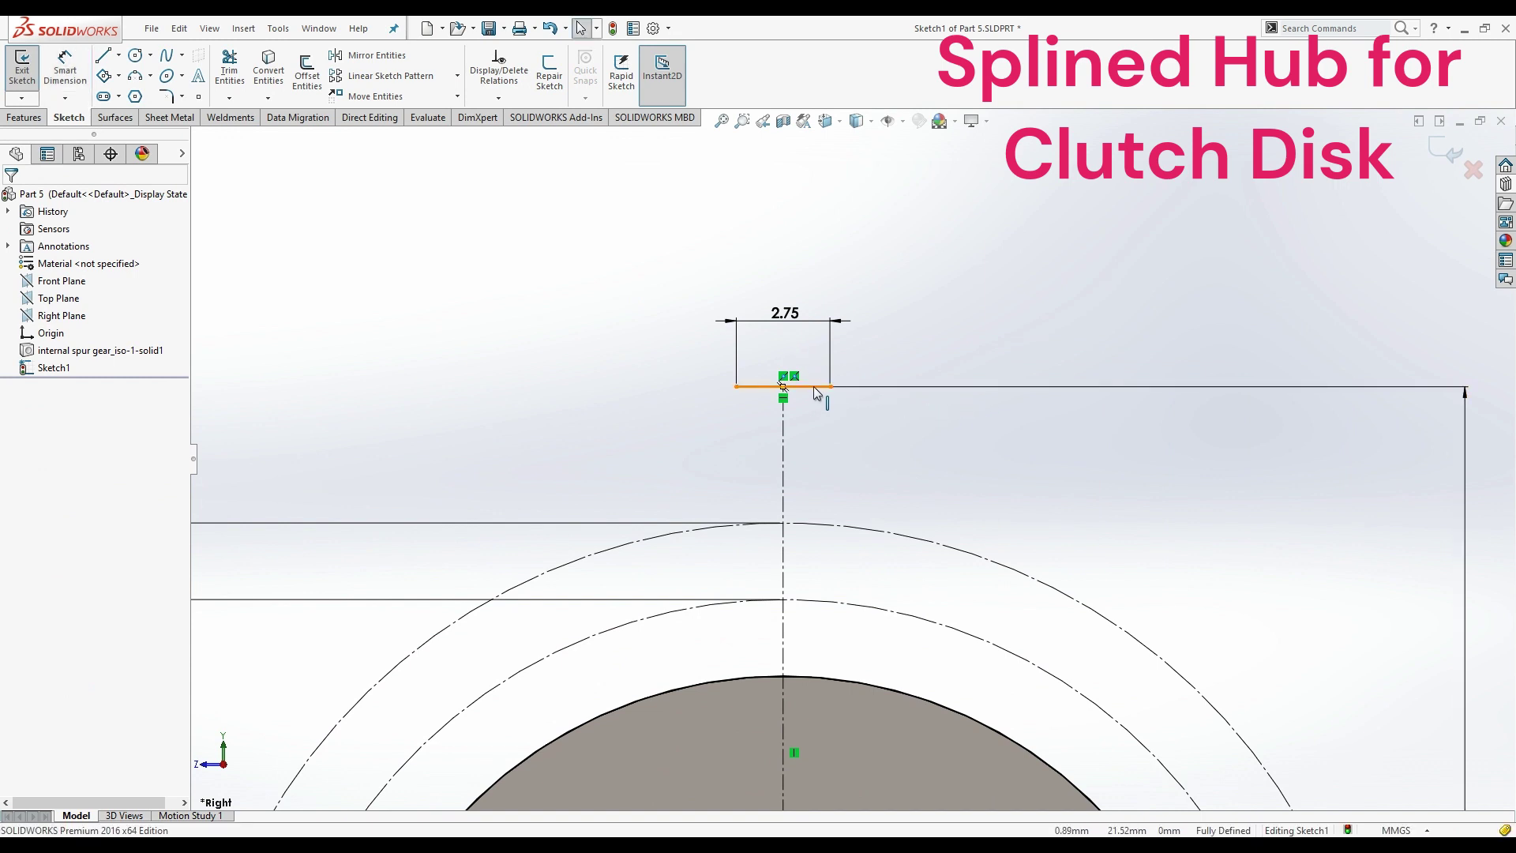
click(815, 389)
key(Escape)
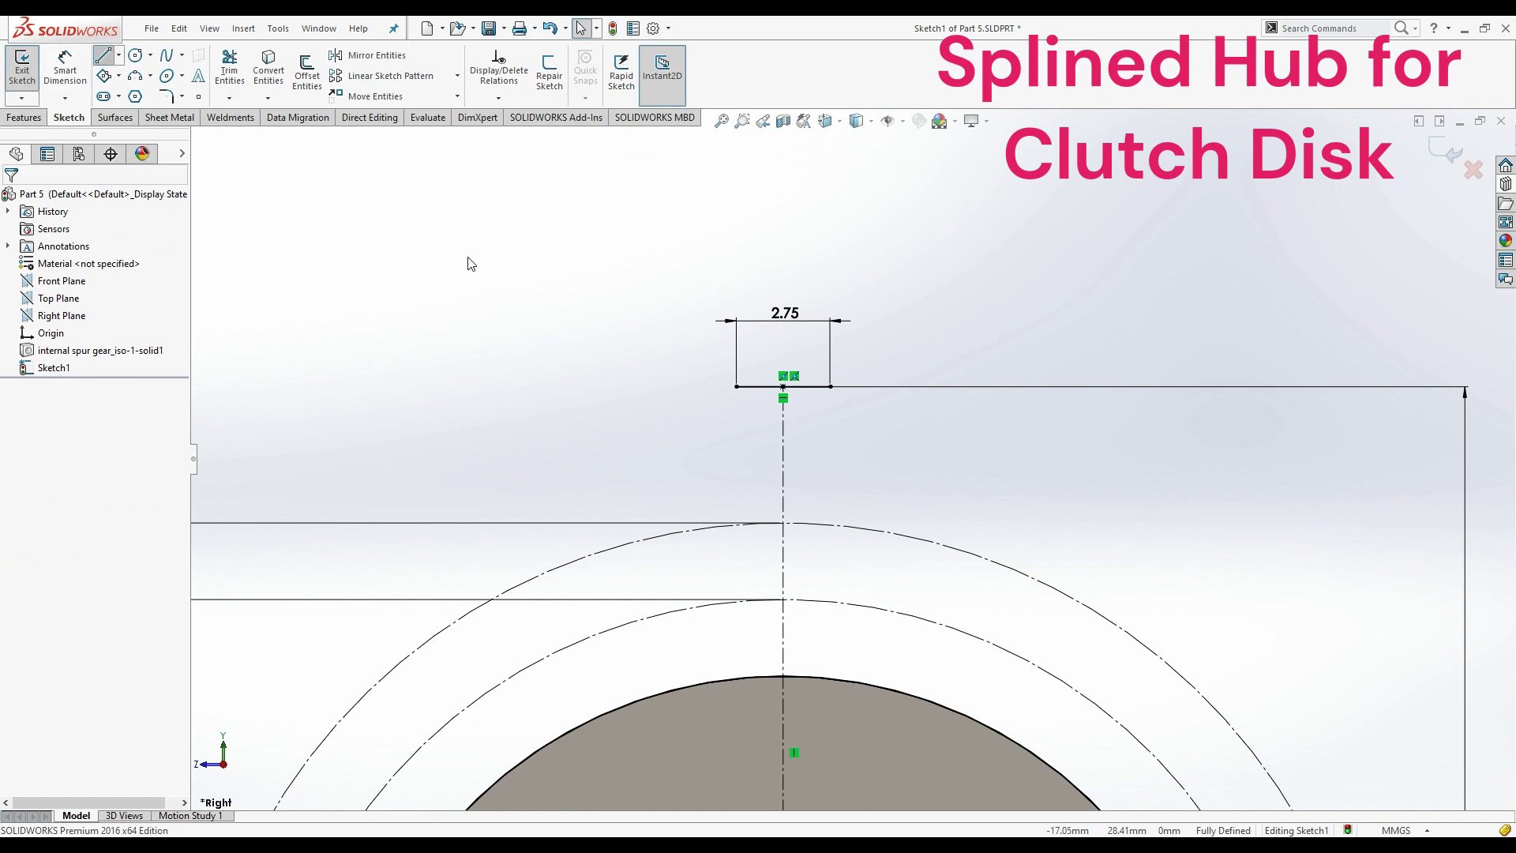
- Draw the left flank line from the top line's left end down to the outer circle
key(l)
click(735, 386)
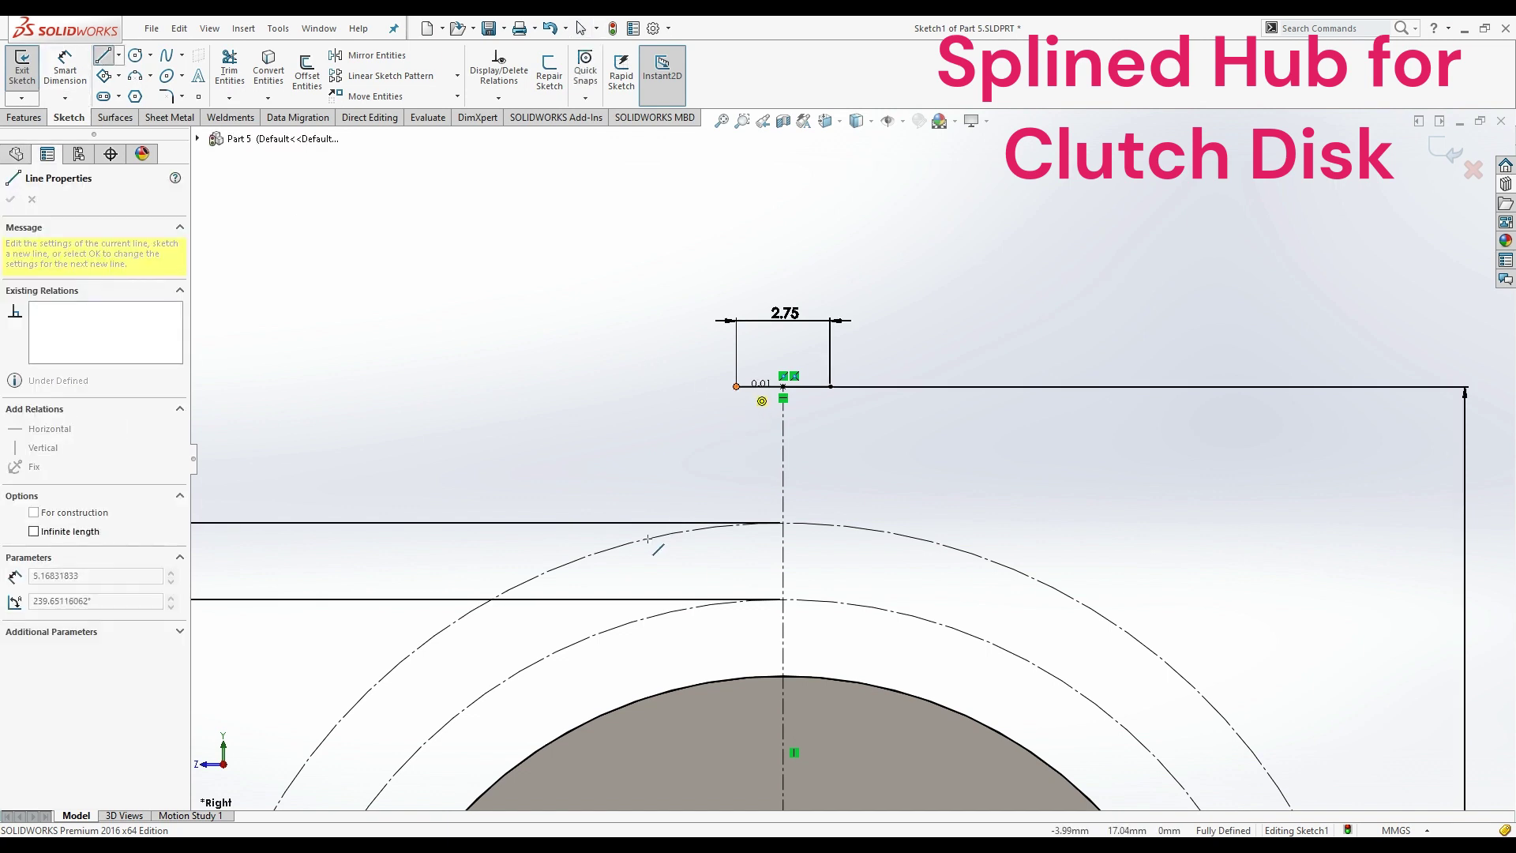
click(648, 539)
key(Escape)
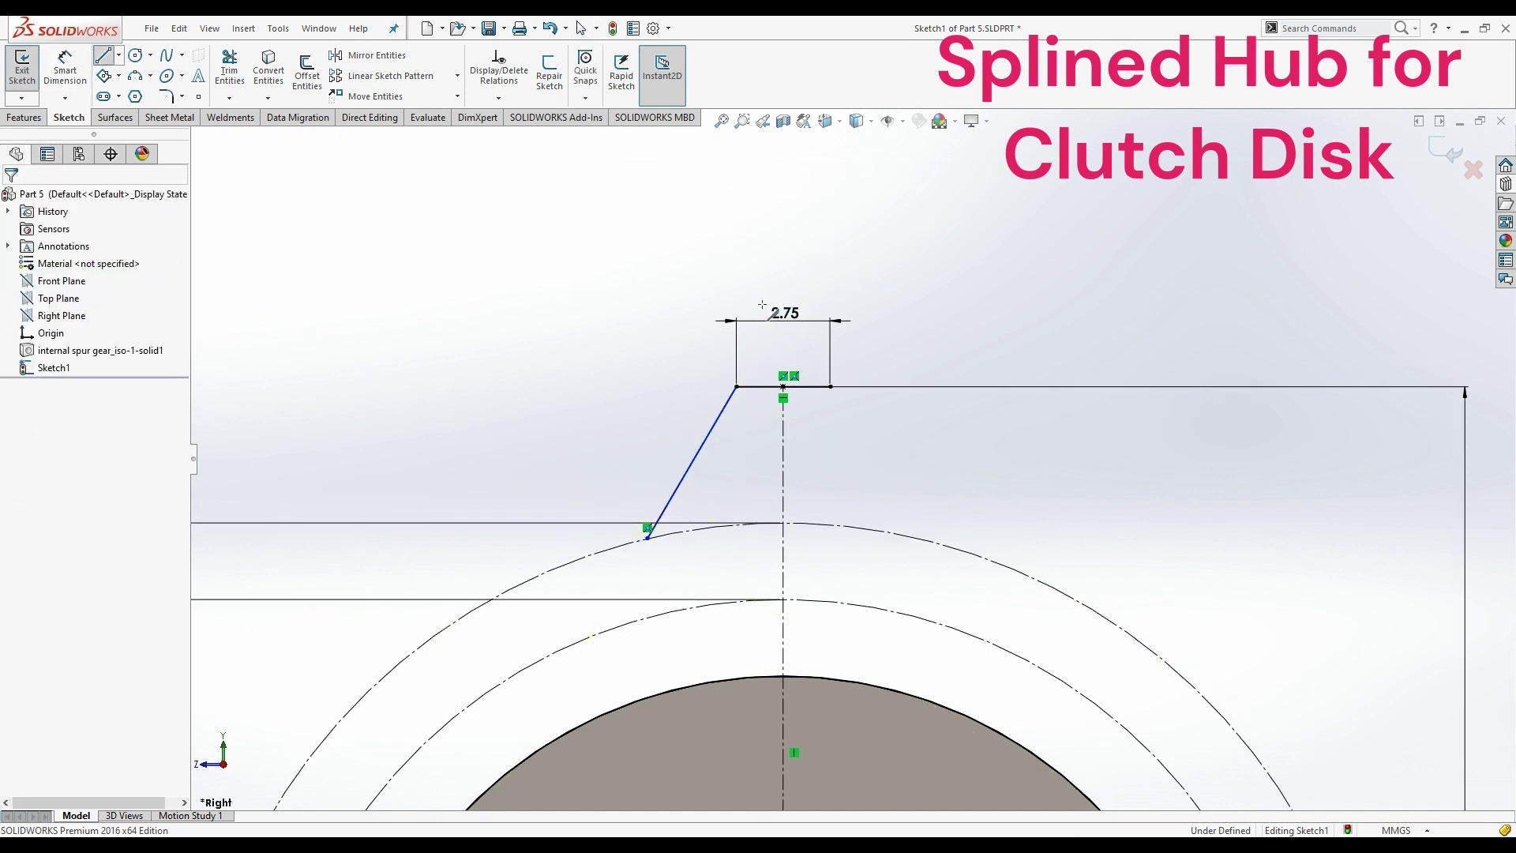
key(Escape)
- Dimension the flank's angle to the 2.75 top line as 118°
key(d)
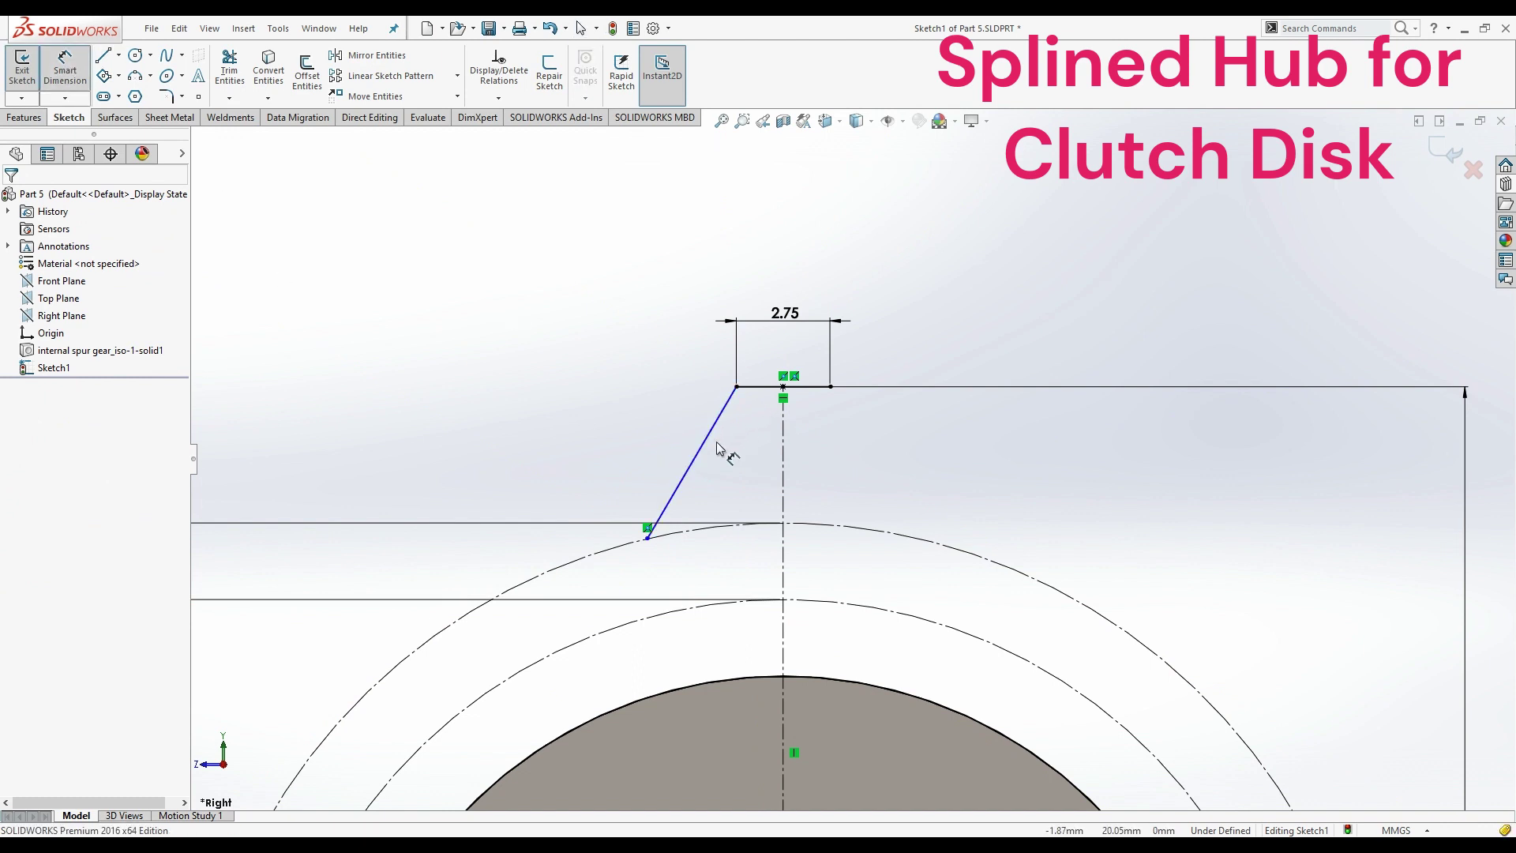
click(694, 464)
click(762, 386)
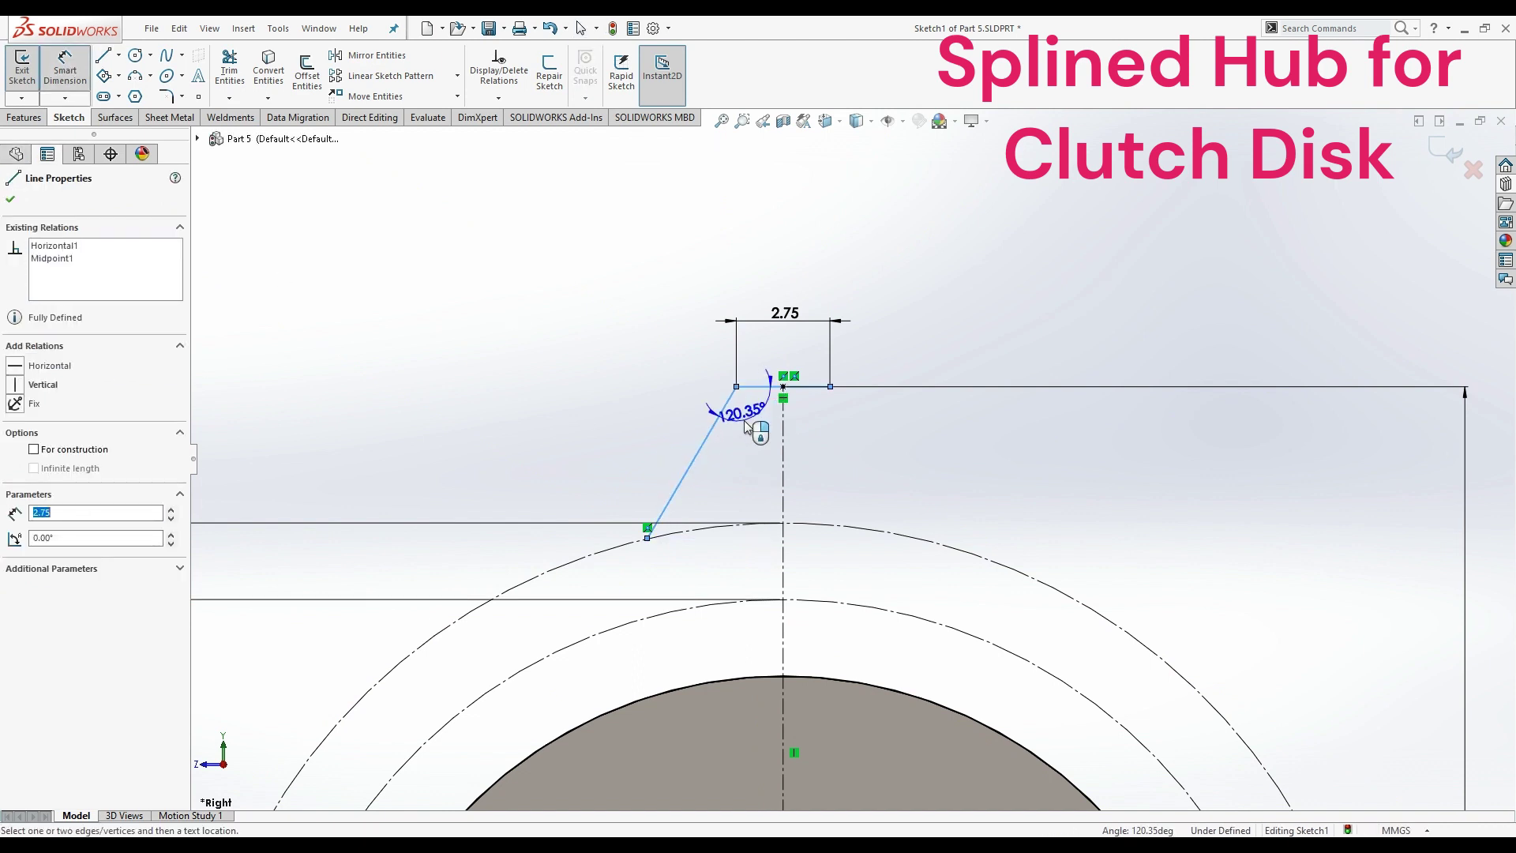
click(782, 465)
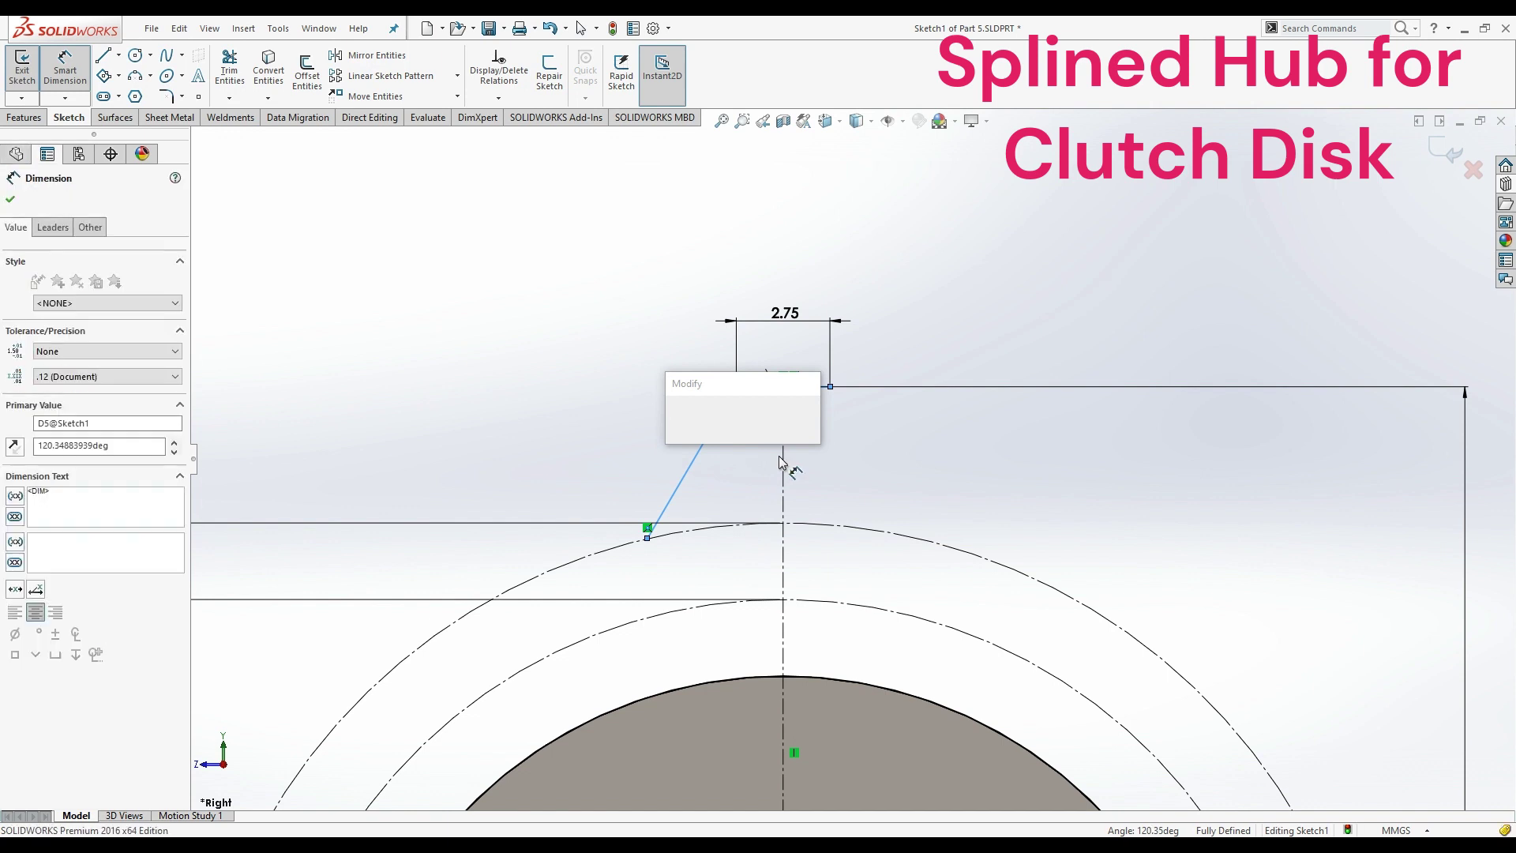
text(118)
key(Return)
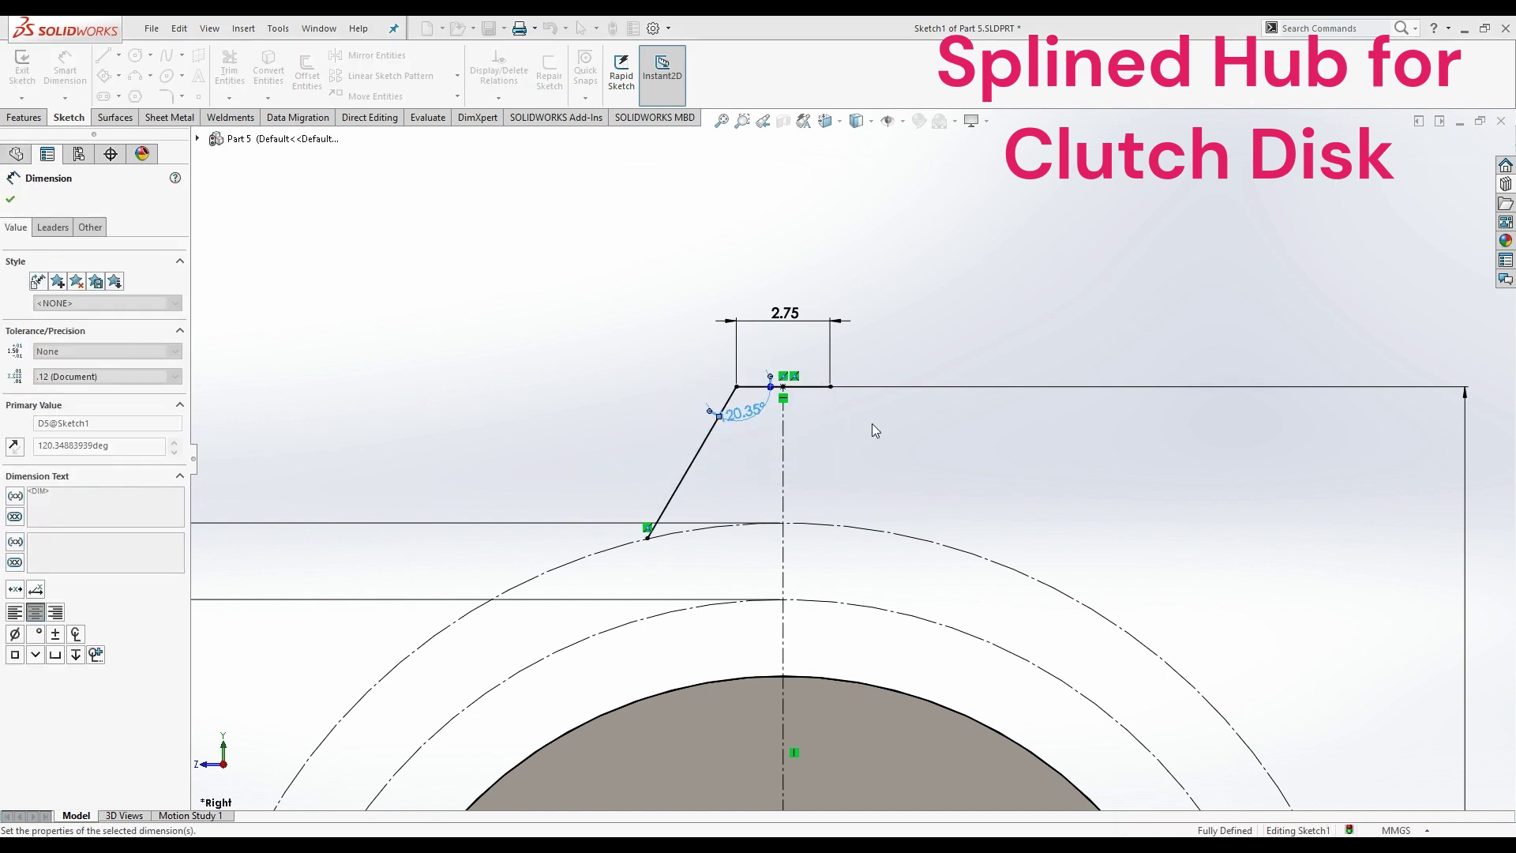
key(Escape)
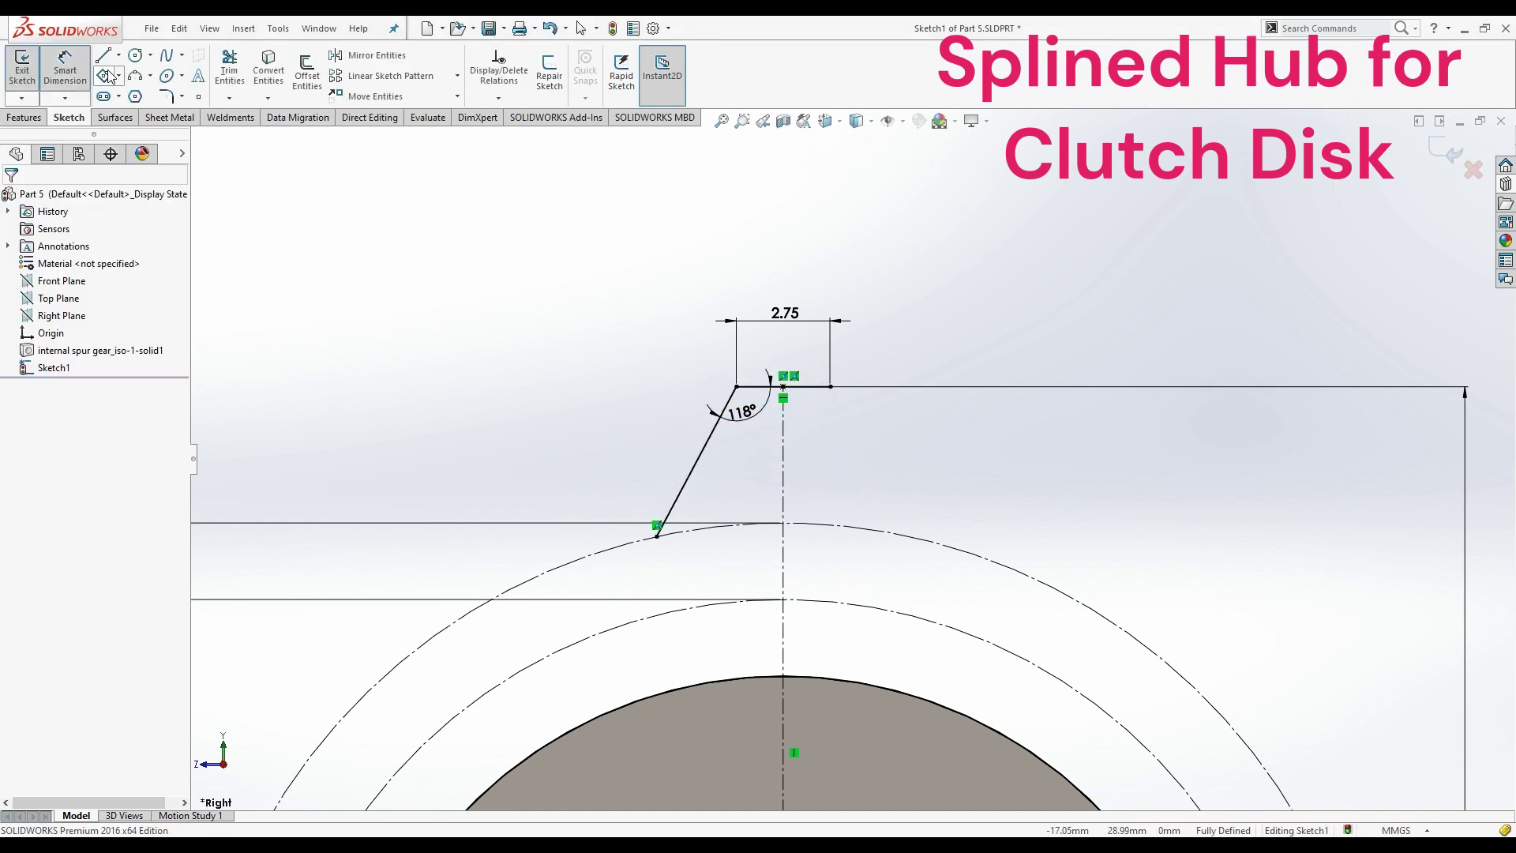
- Mirror the flank about the vertical centerline to create the right flank
click(376, 55)
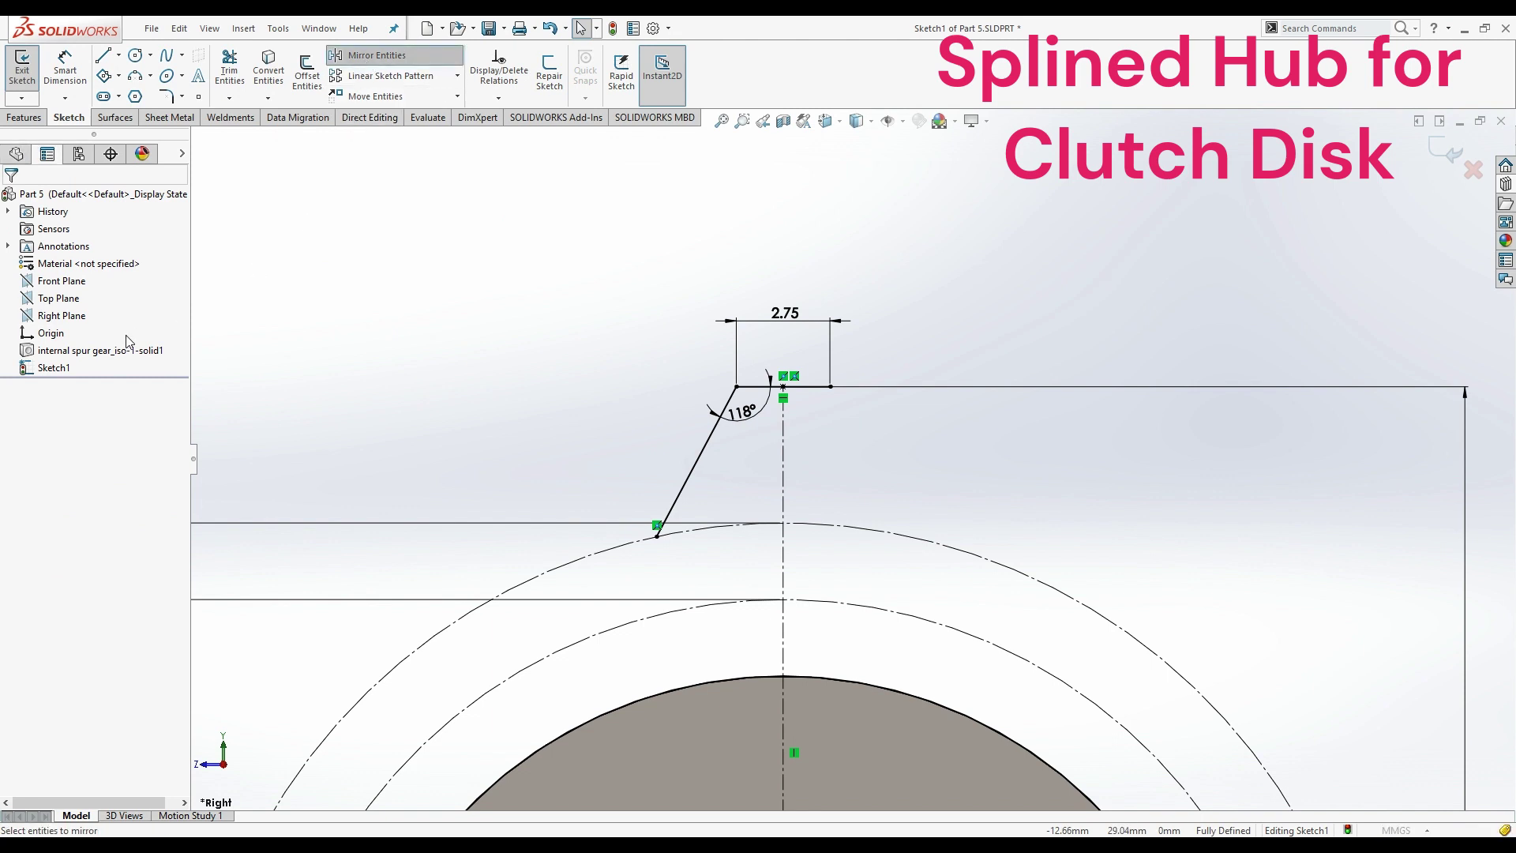
click(698, 468)
click(133, 386)
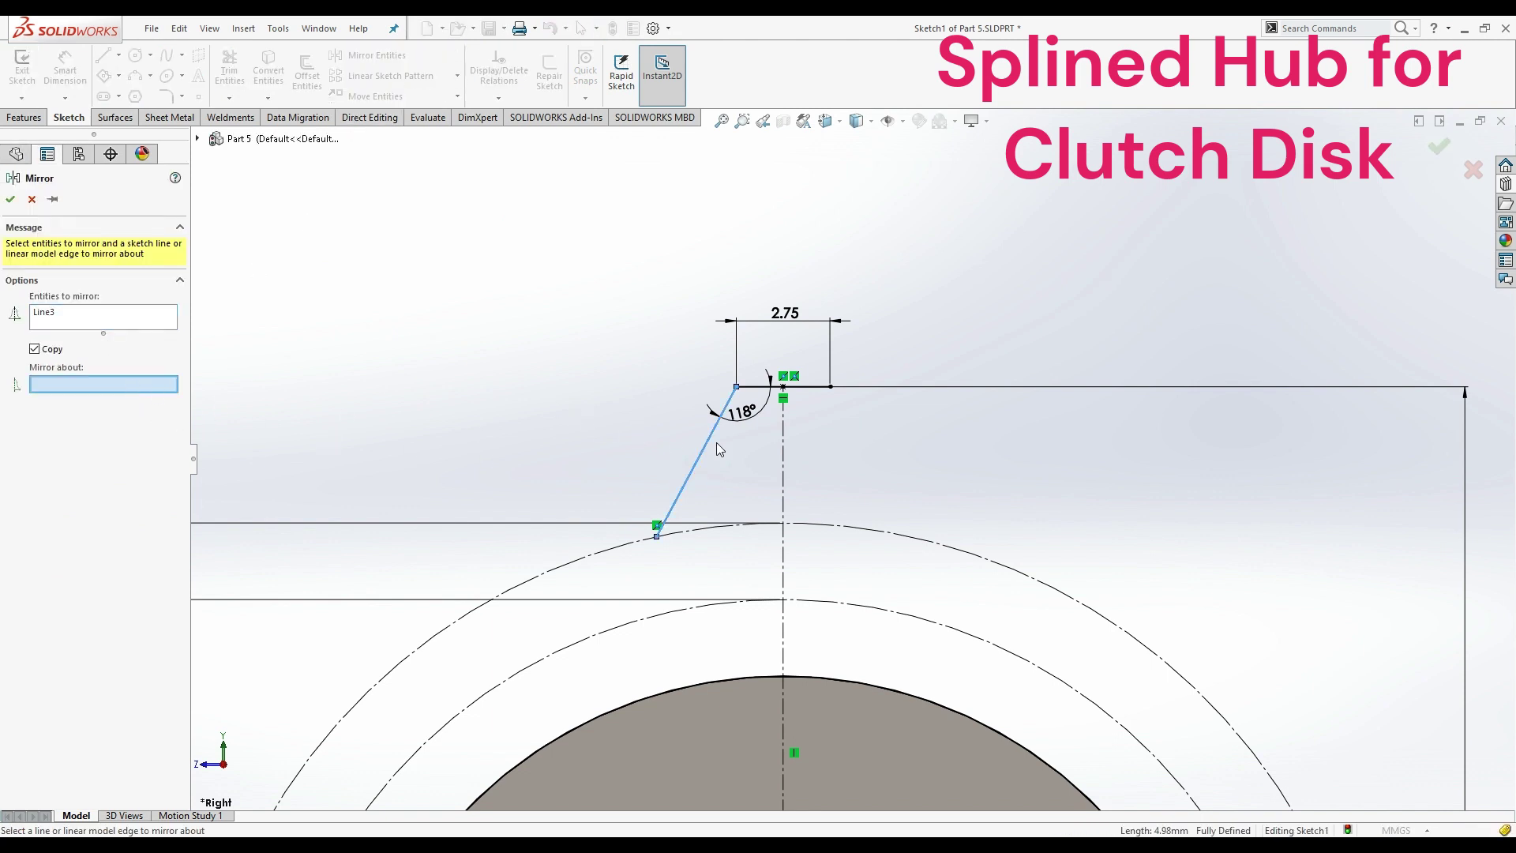
click(782, 448)
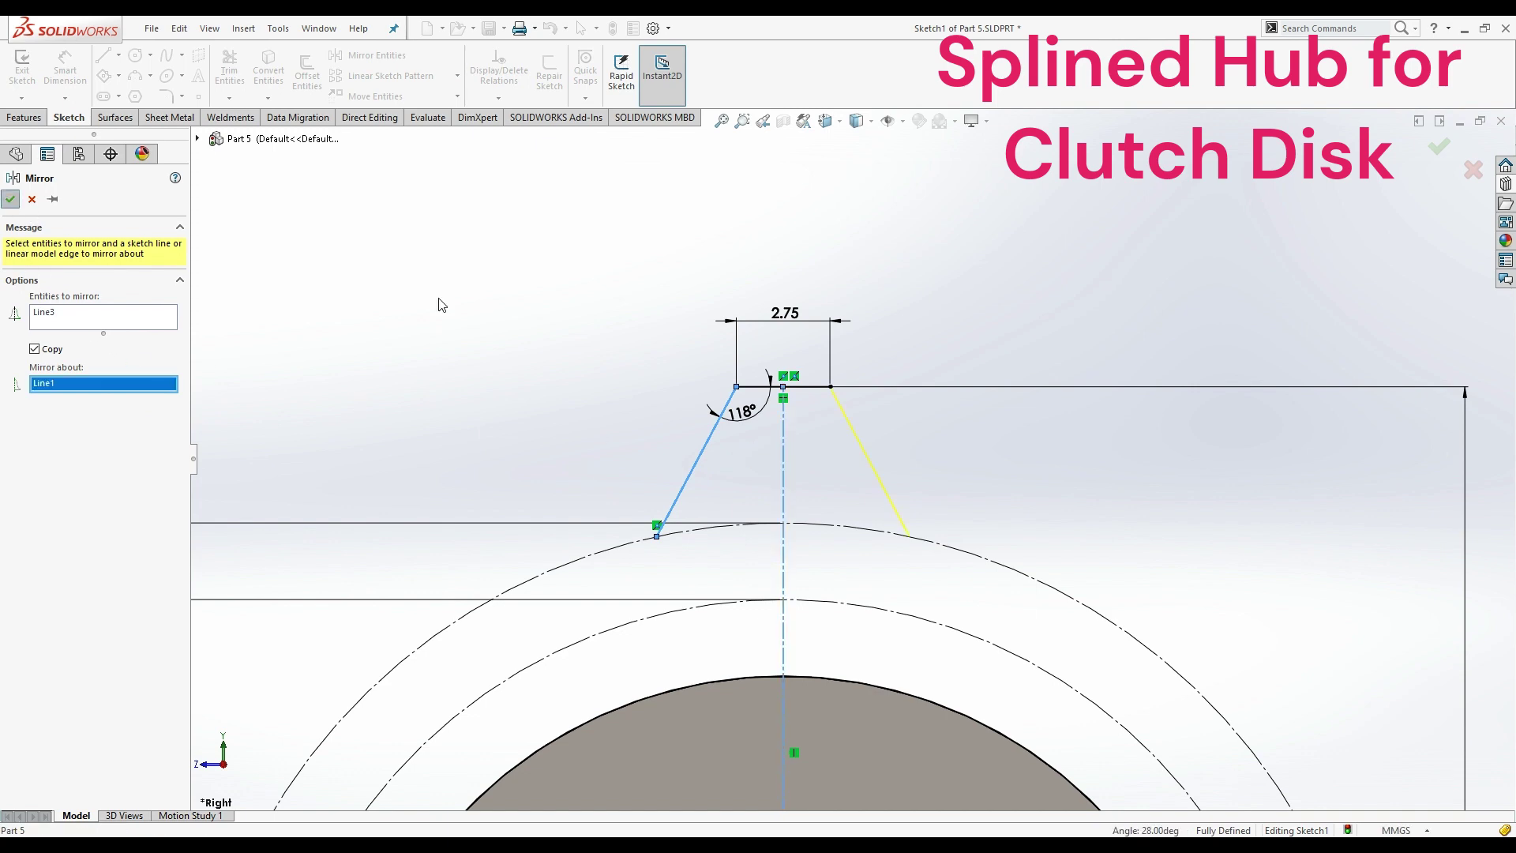
key(Return)
scroll(751, 271, up, 3)
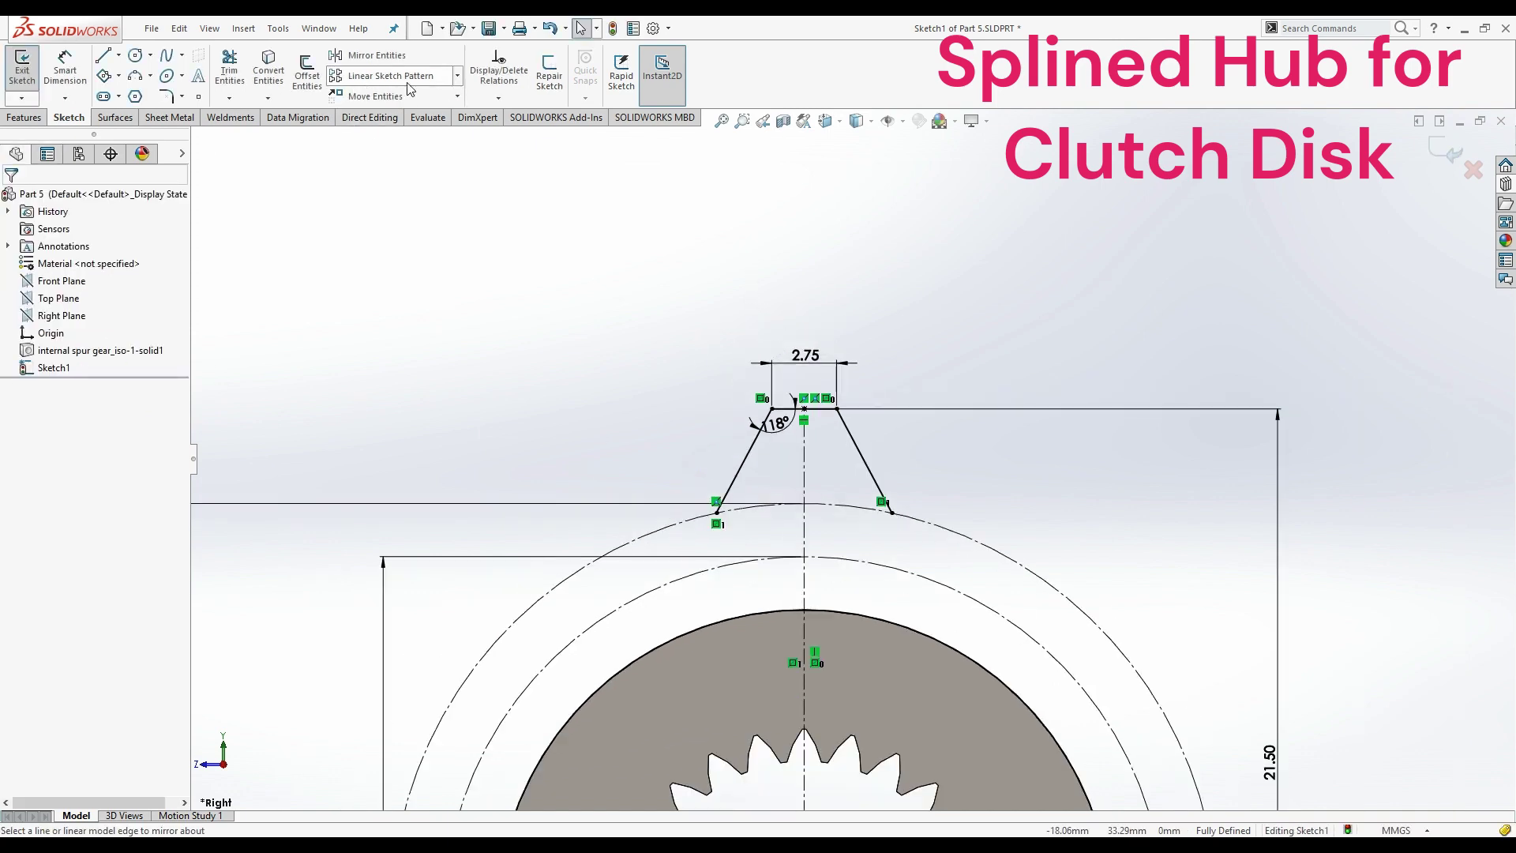
click(457, 75)
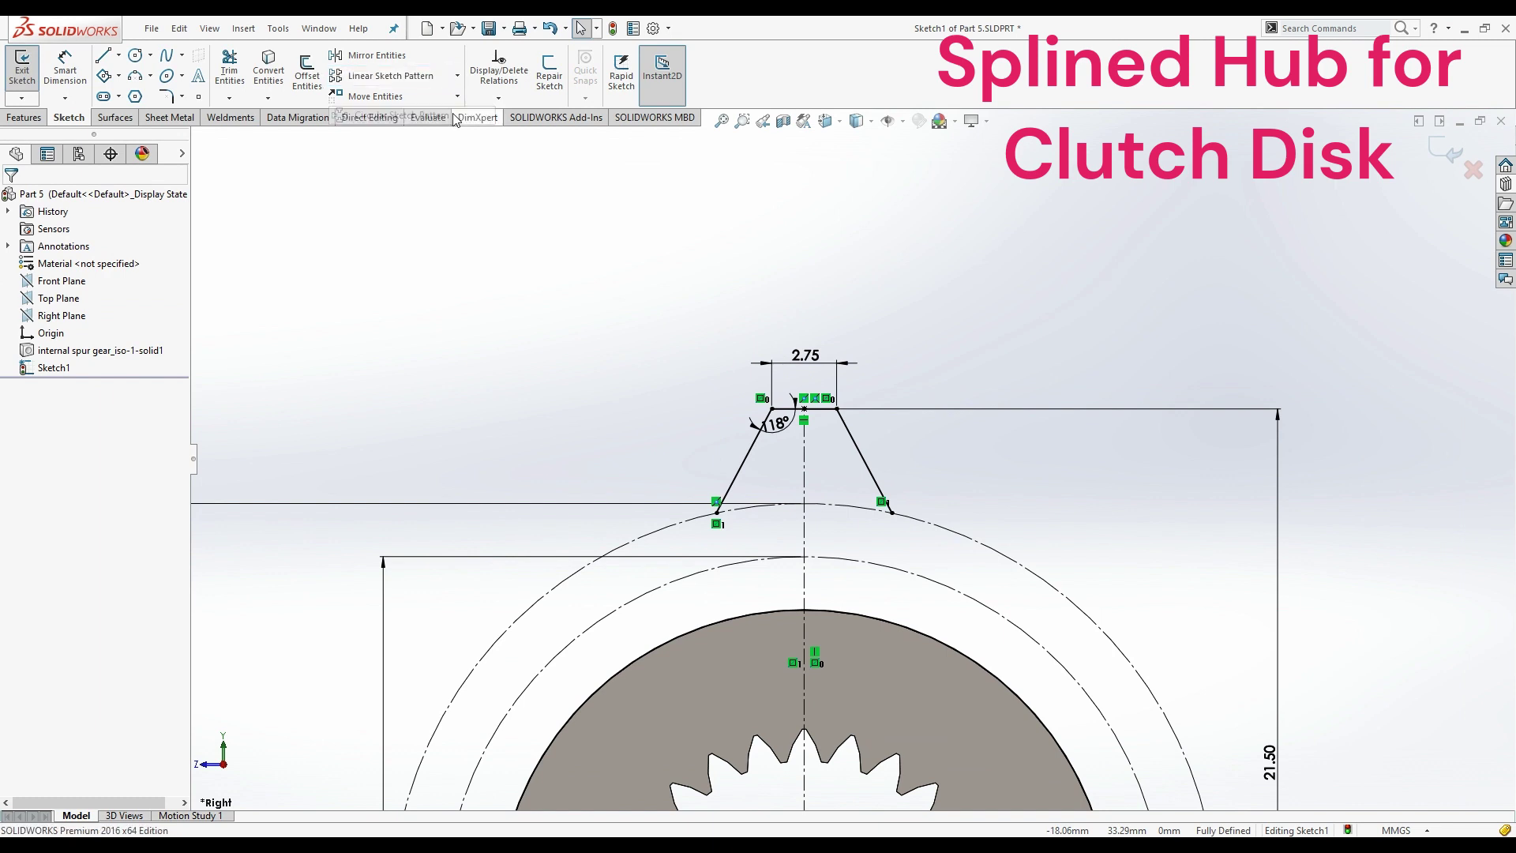
- Set up a circular sketch pattern about the hub centre with the left flank, top line and right flank
click(395, 117)
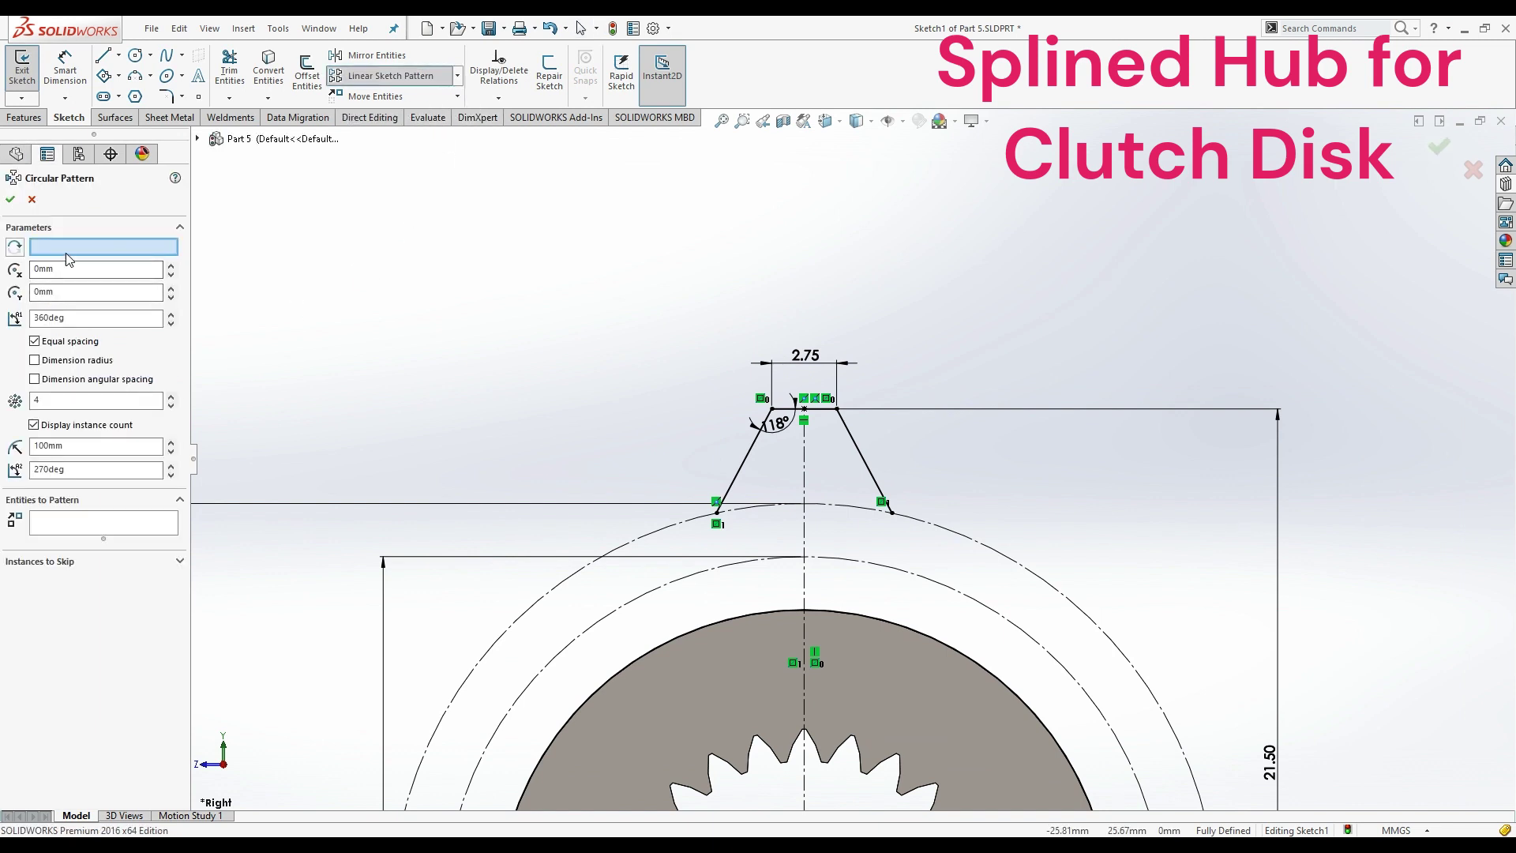
scroll(710, 359, up, 3)
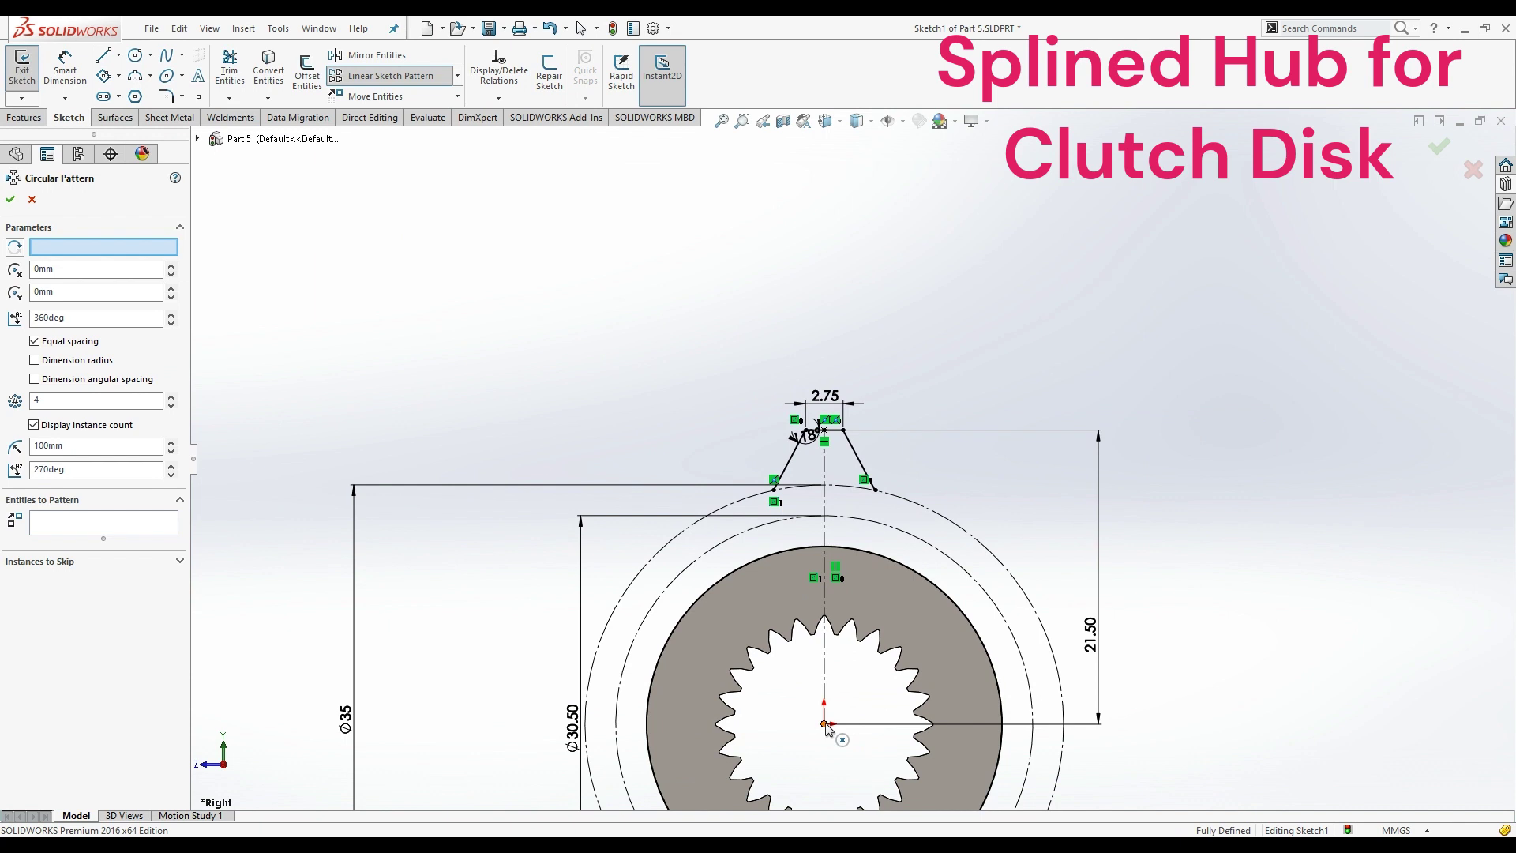
click(73, 252)
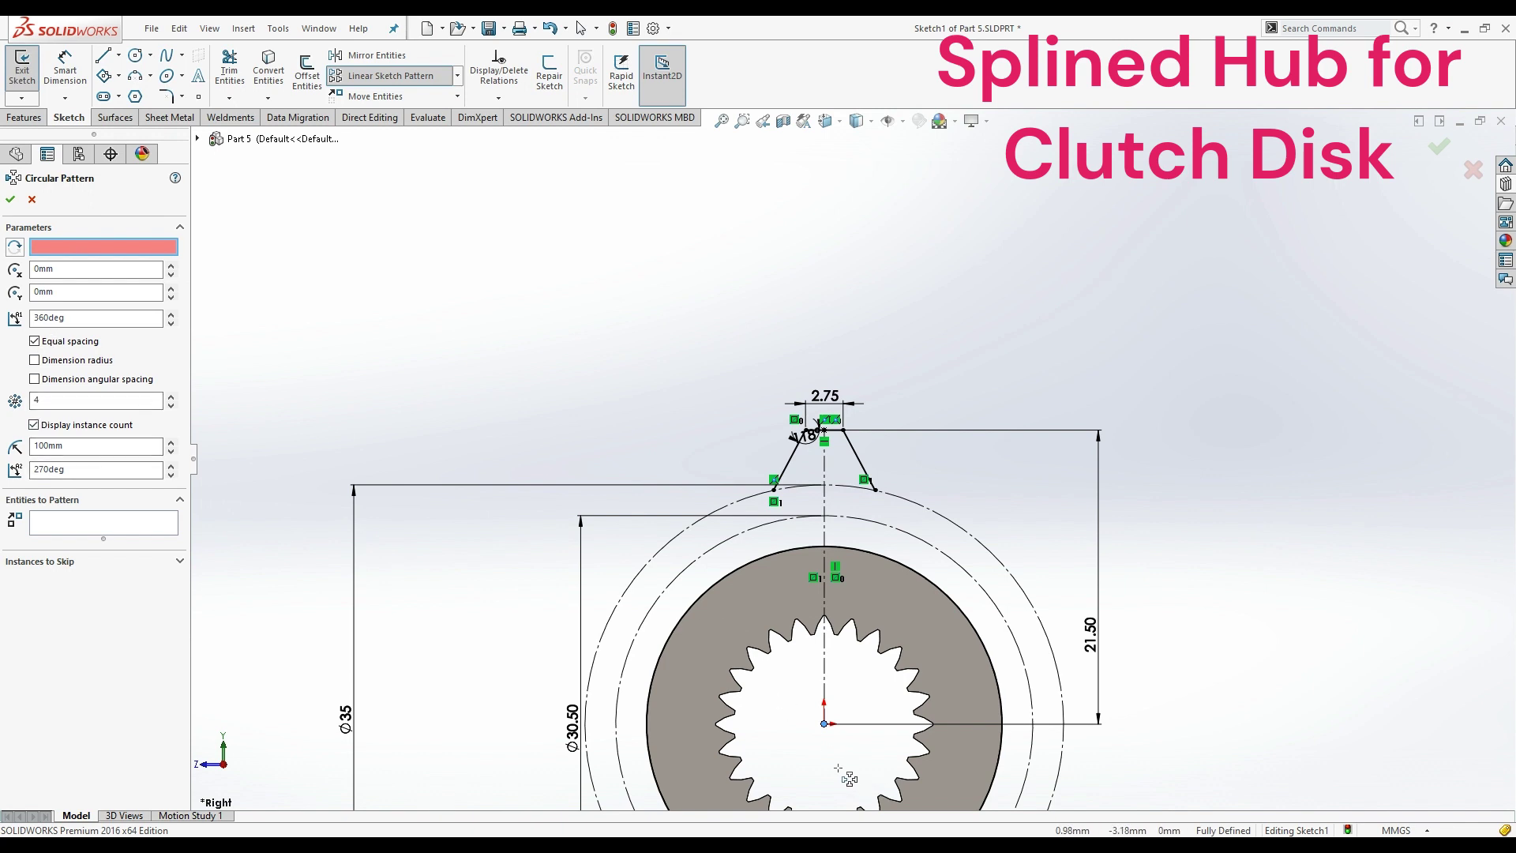
click(77, 526)
click(787, 471)
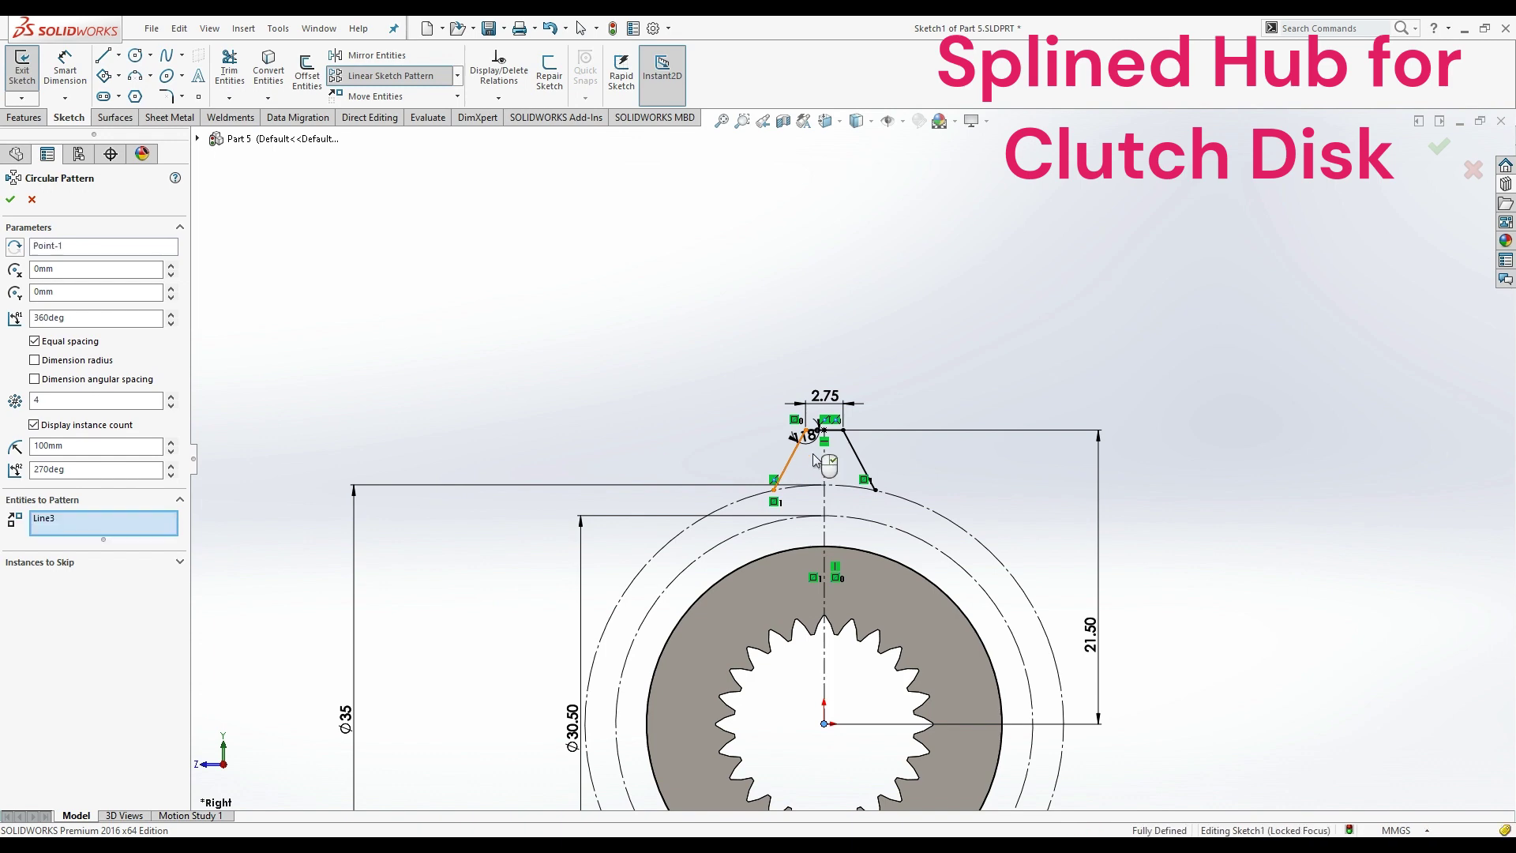
scroll(813, 443, down, 3)
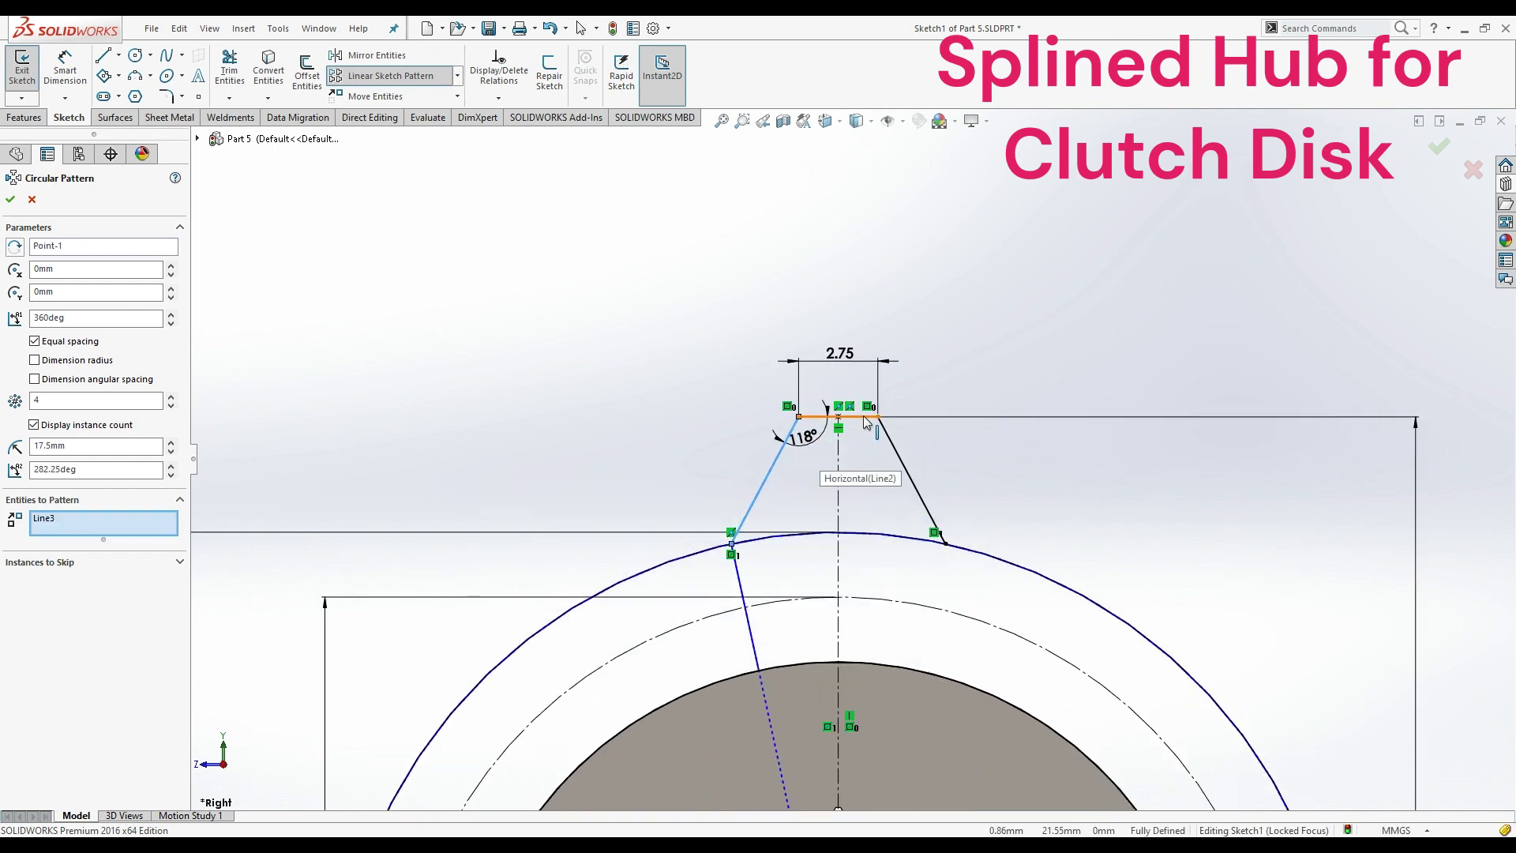
click(870, 418)
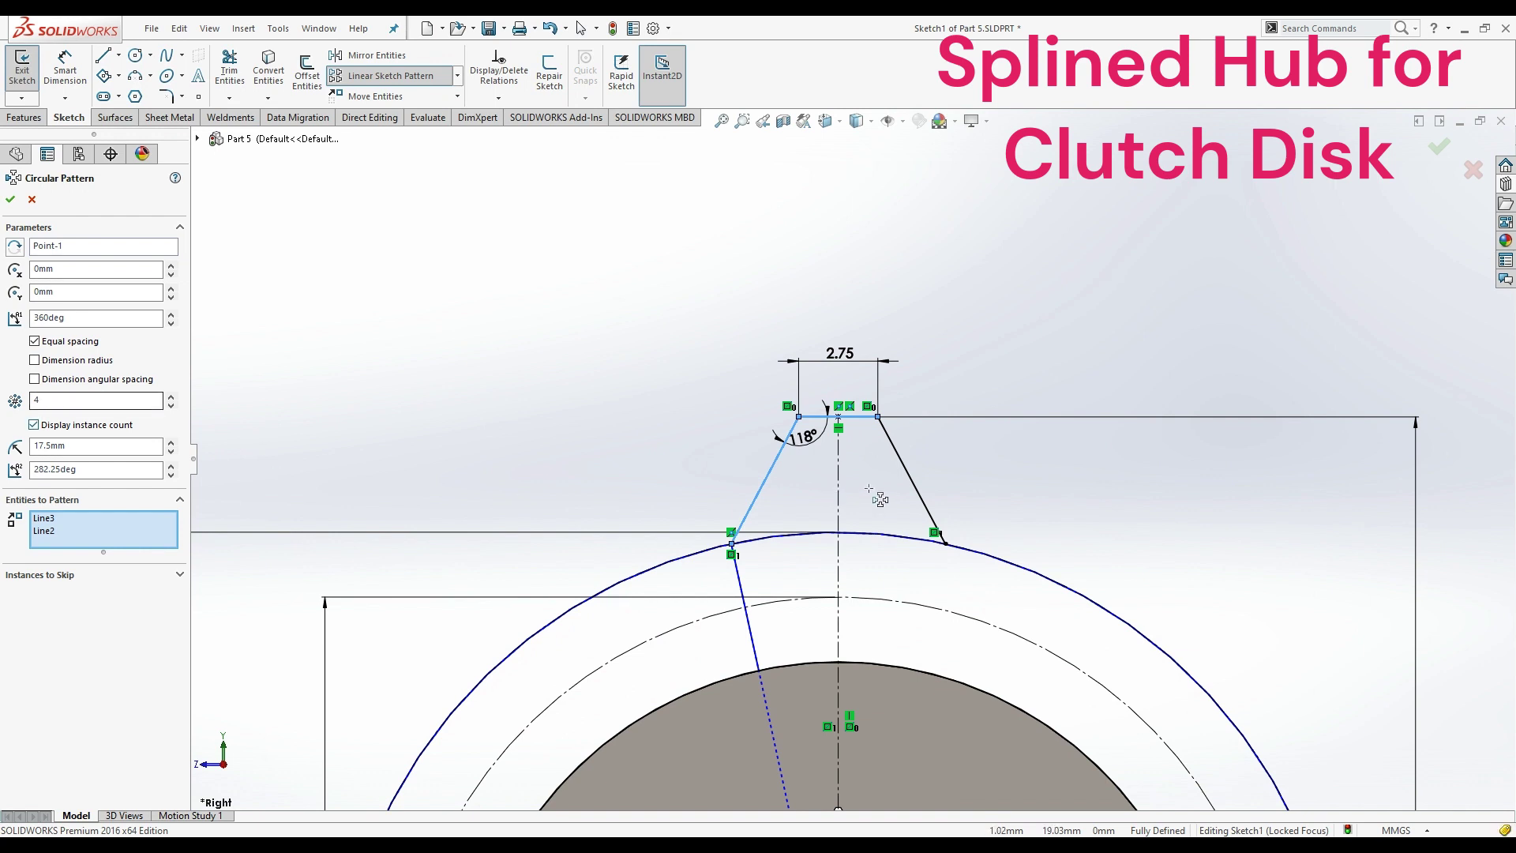
click(905, 471)
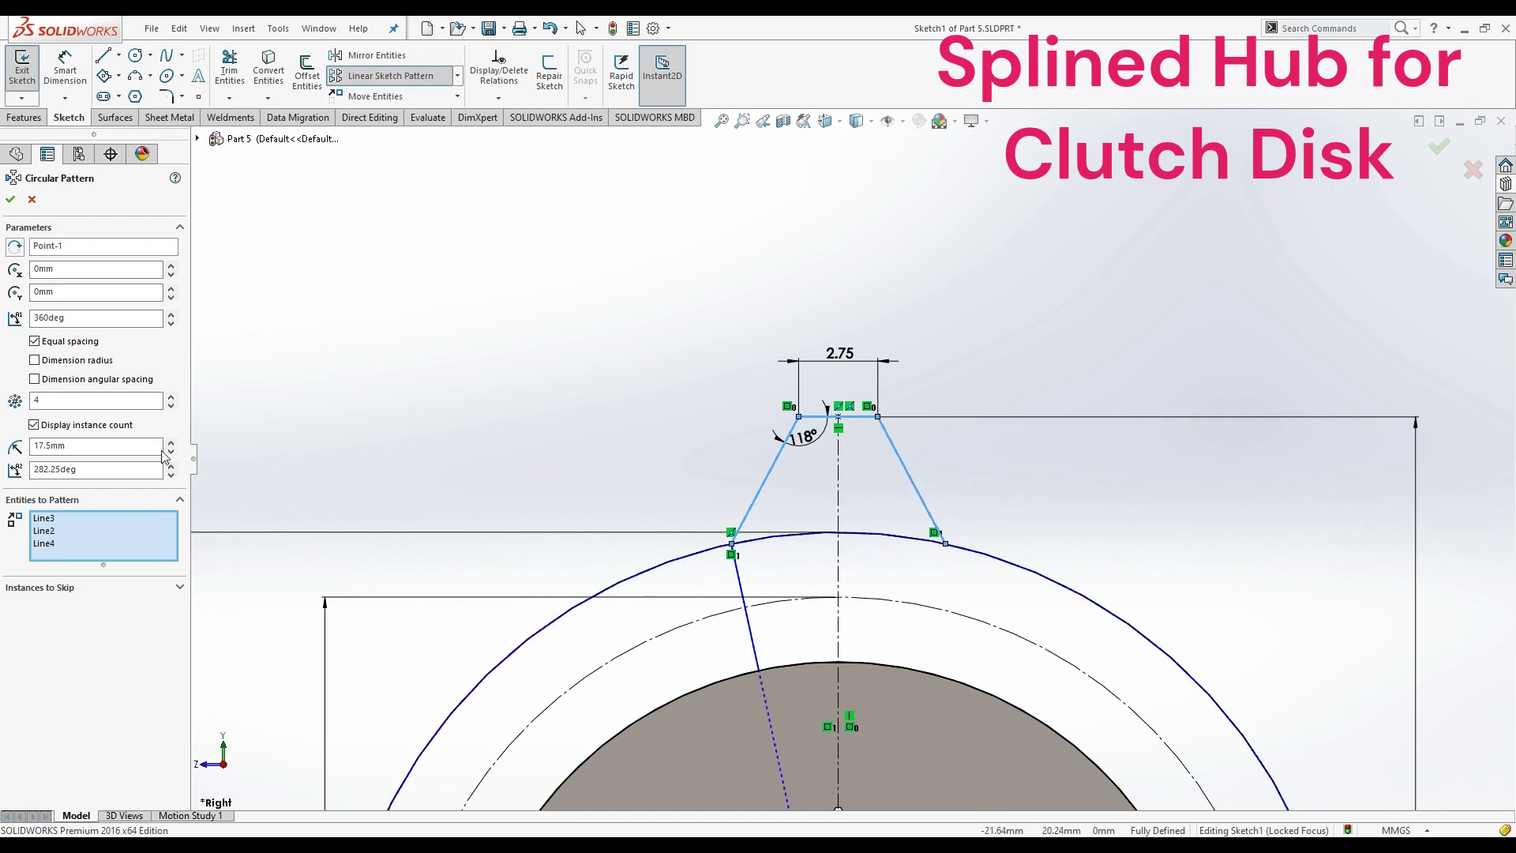
- Set the pattern to 2 instances over 45° and confirm, adding the second tooth
double_click(51, 401)
text(2)
double_click(54, 319)
text(4)
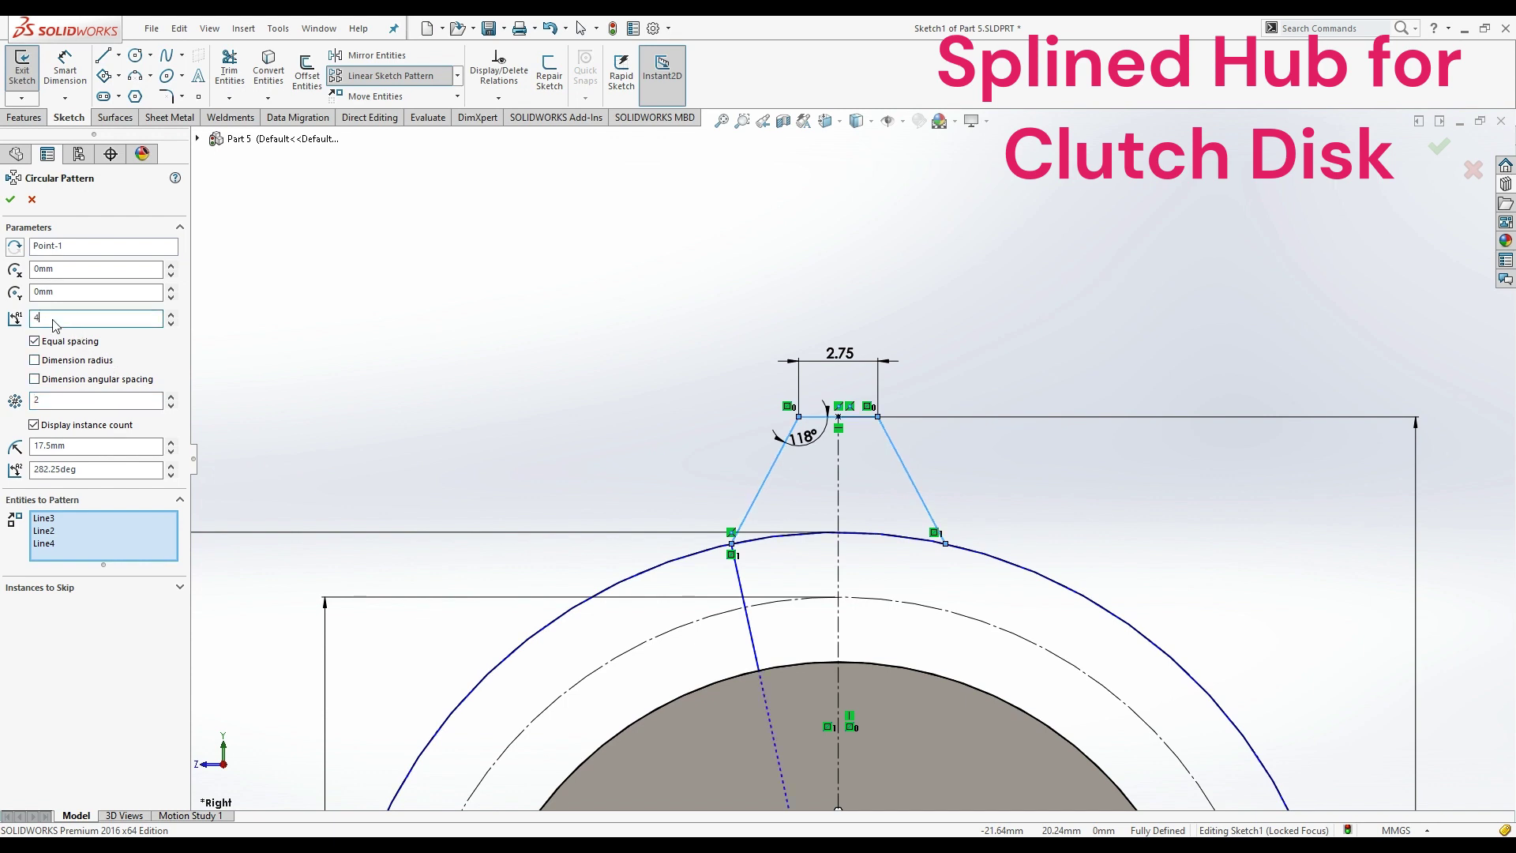
text(5deg)
key(Return)
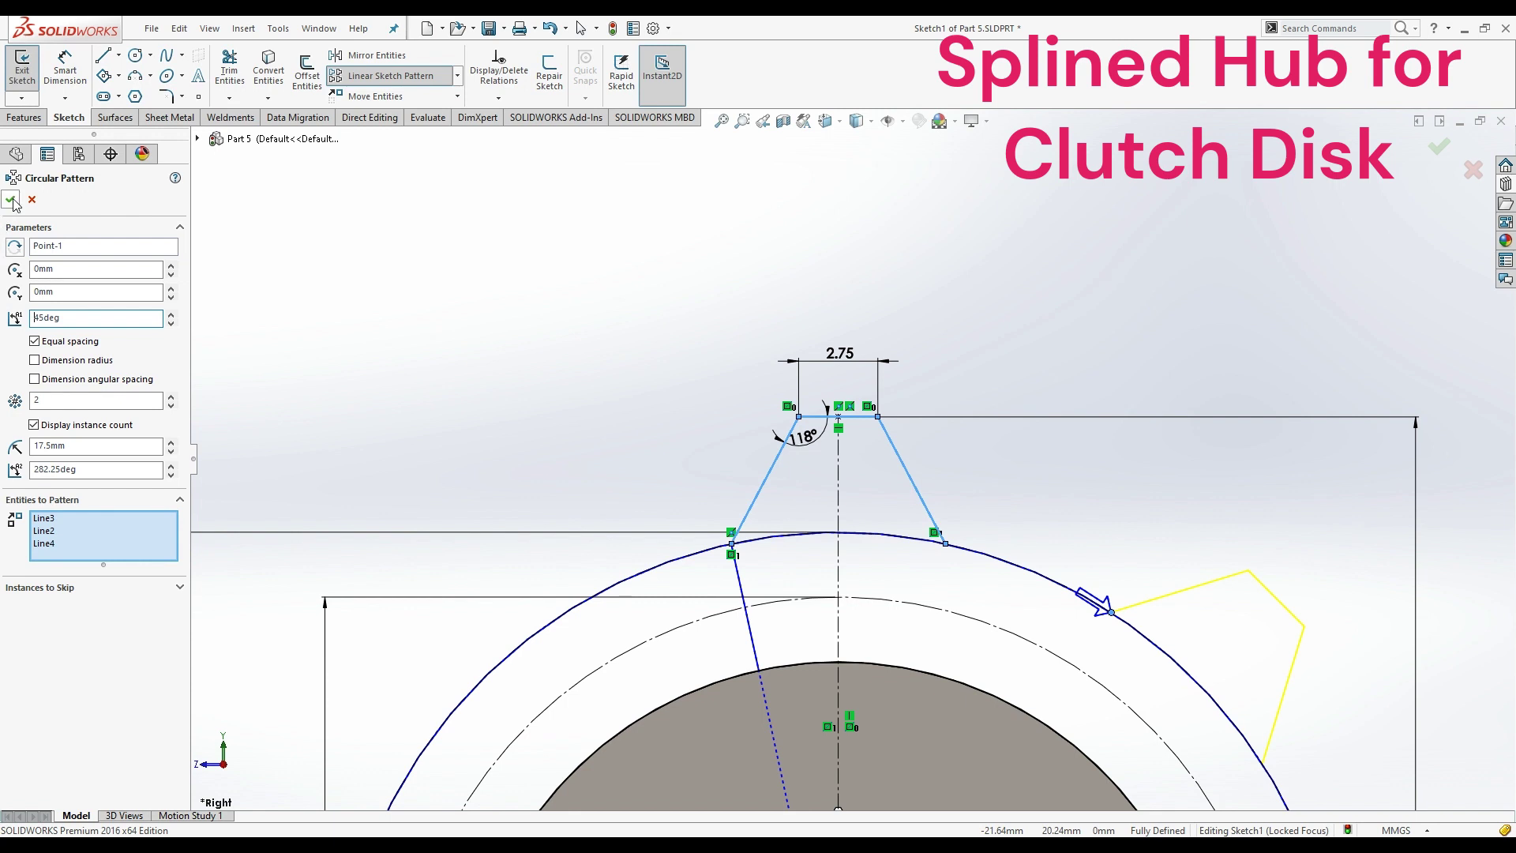
click(11, 200)
- Select the lines of the copied tooth on the right
scroll(850, 457, up, 3)
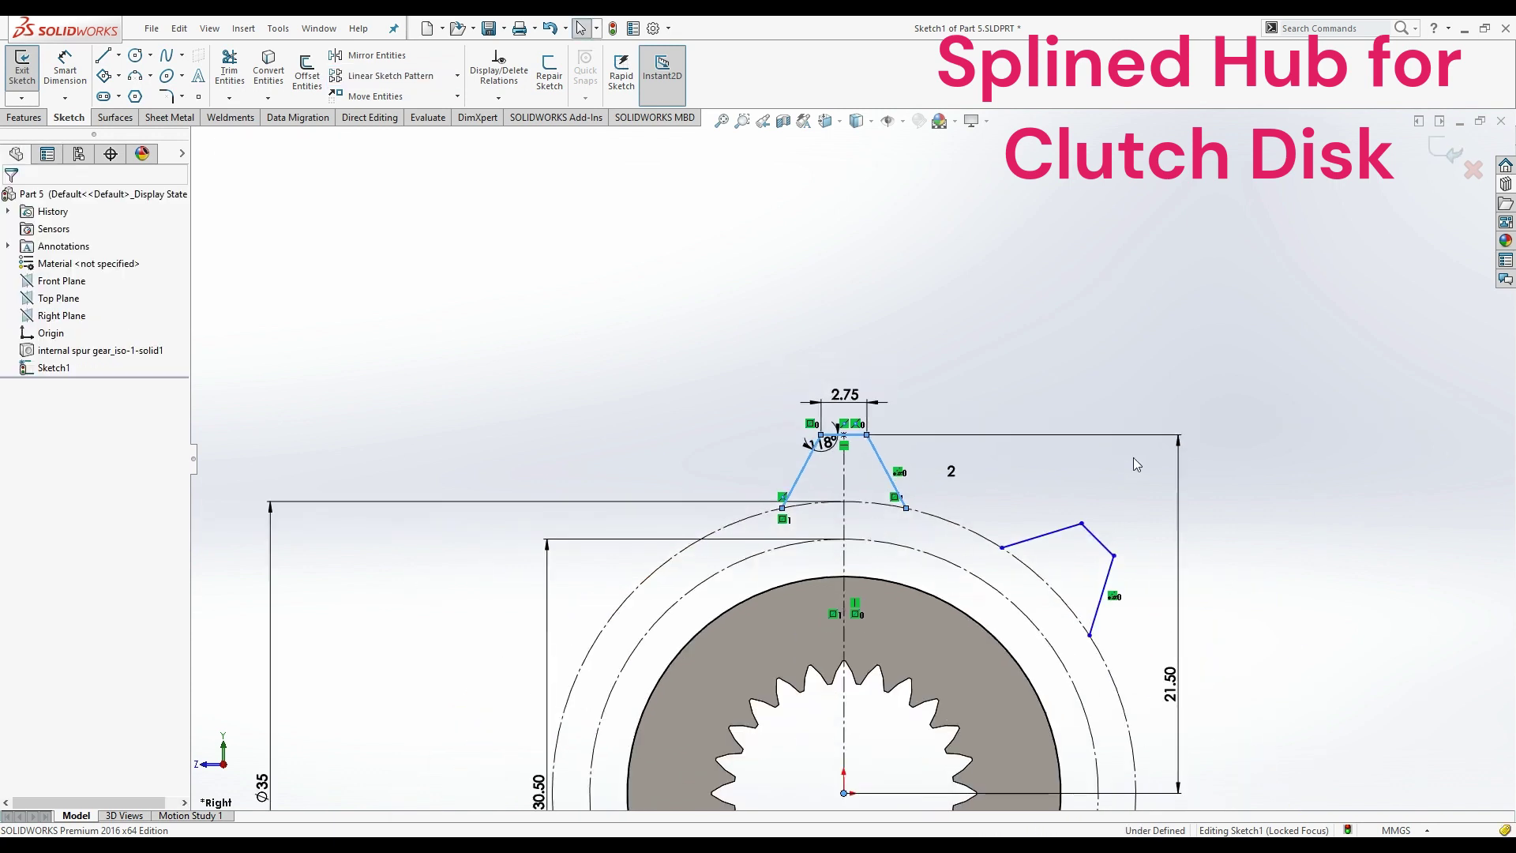
mouse_move(1159, 503)
mouse_down()
mouse_move(1059, 651)
mouse_move(985, 611)
mouse_up()
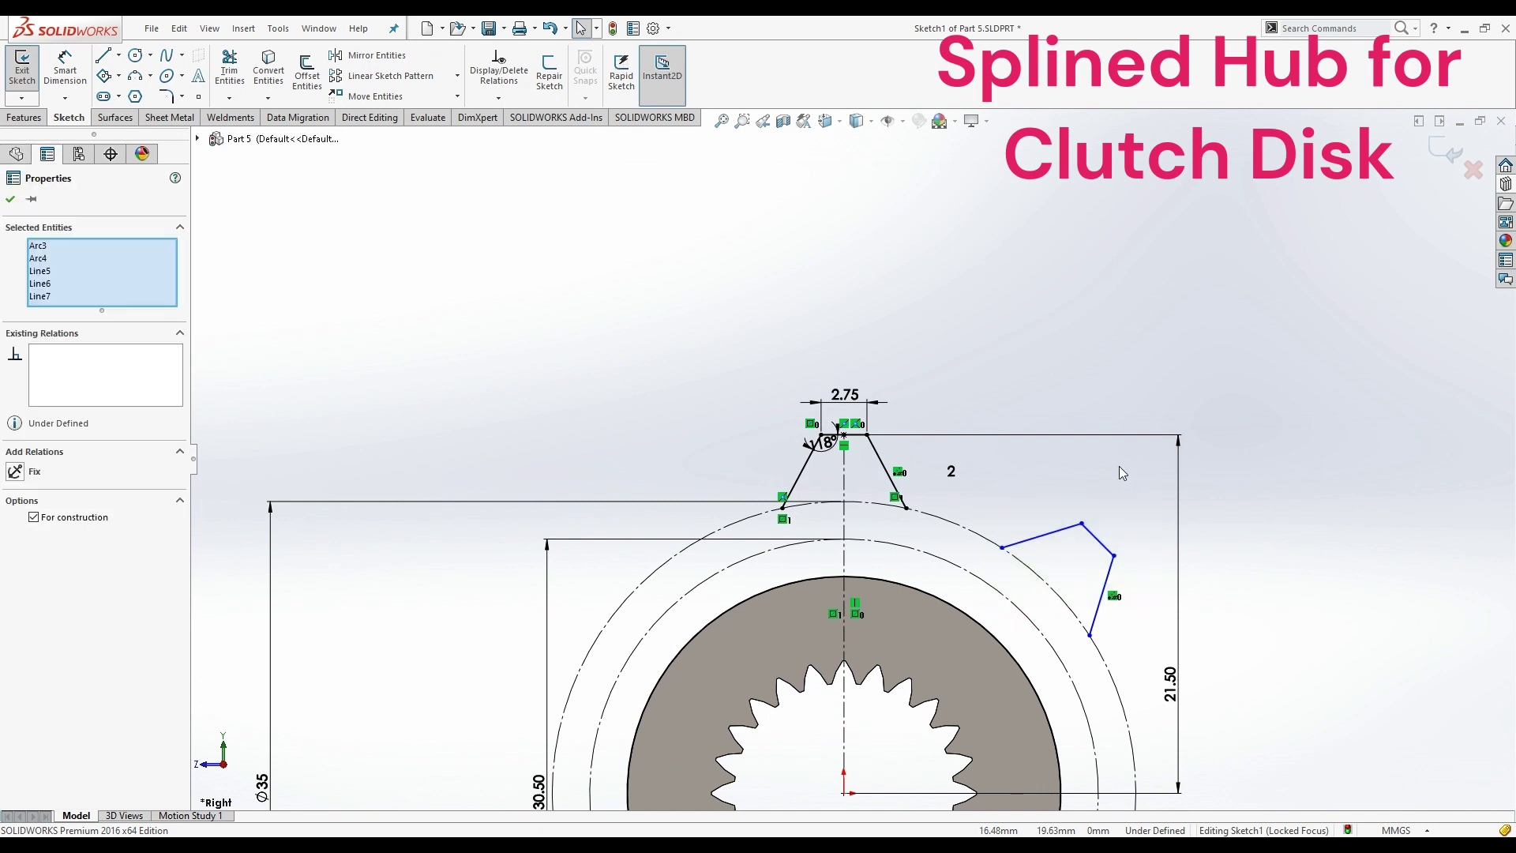
click(15, 203)
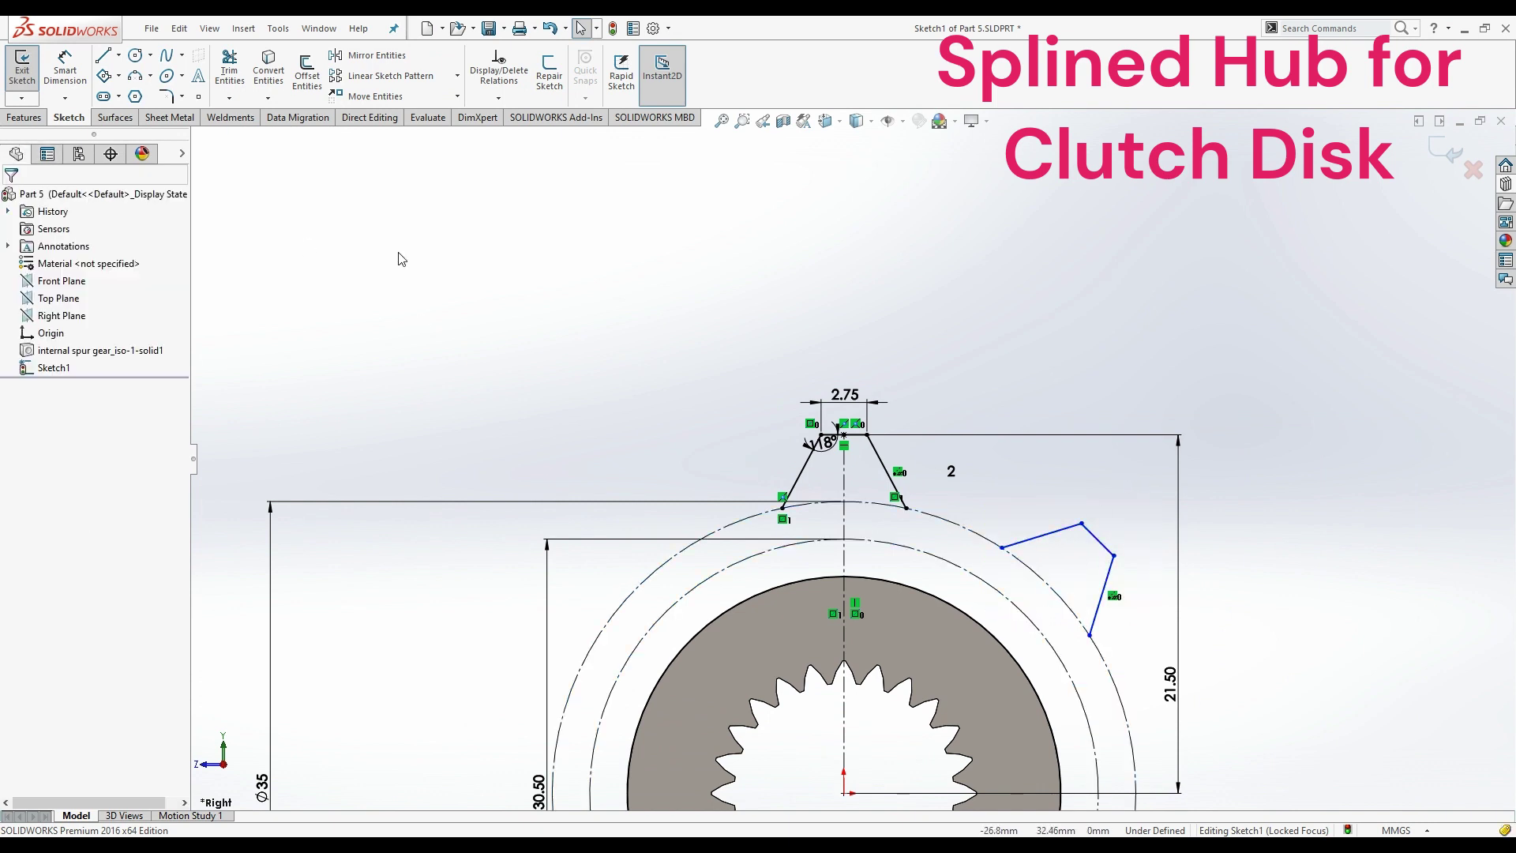
click(1036, 539)
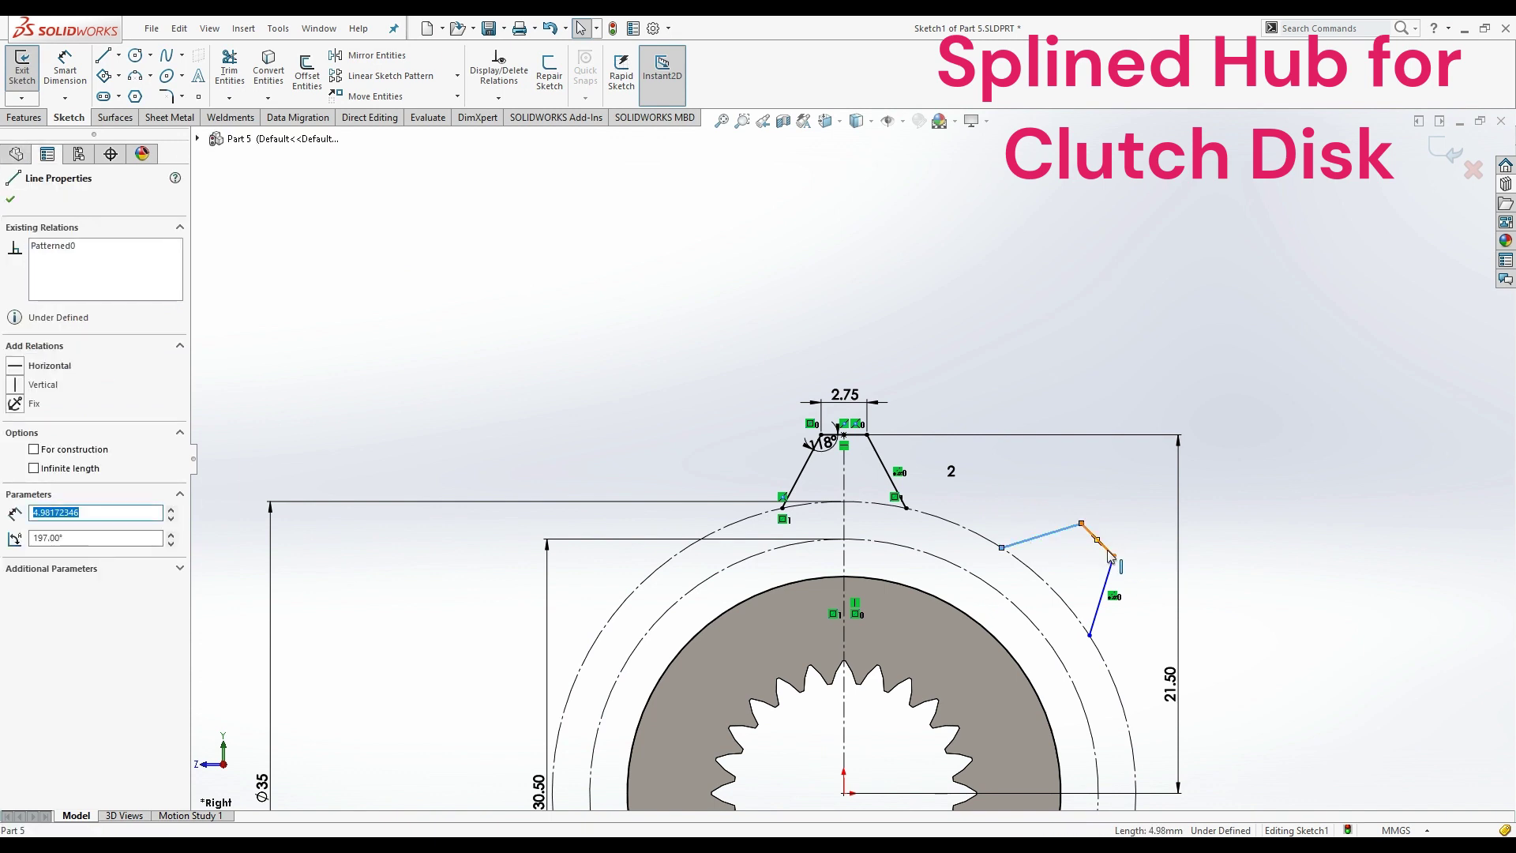
- Mirror the copied tooth's lines, including its short line, about the vertical centreline onto the left
ctrl+click(1115, 567)
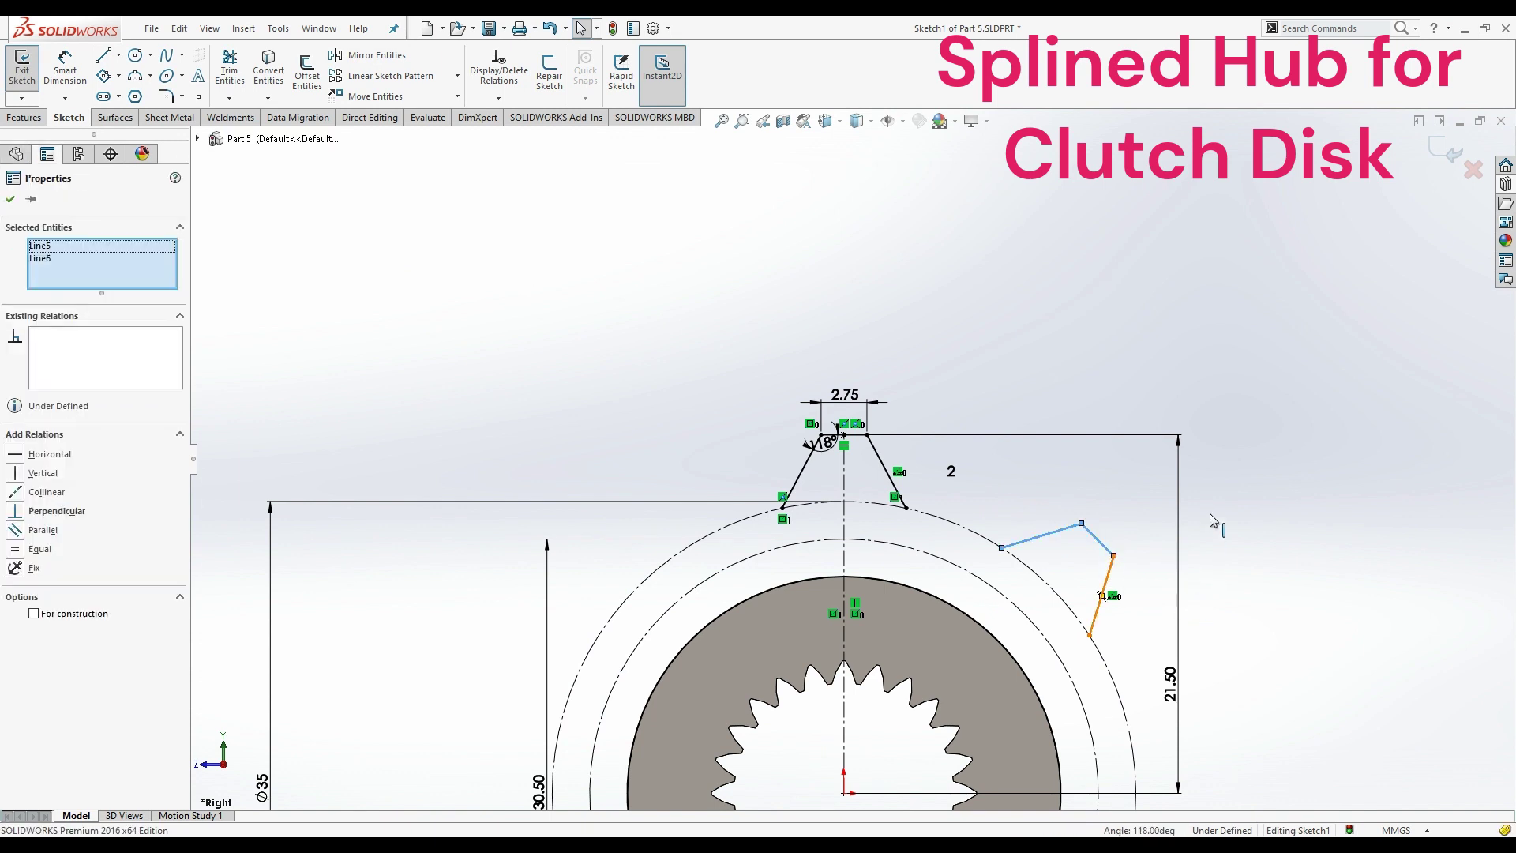
click(395, 57)
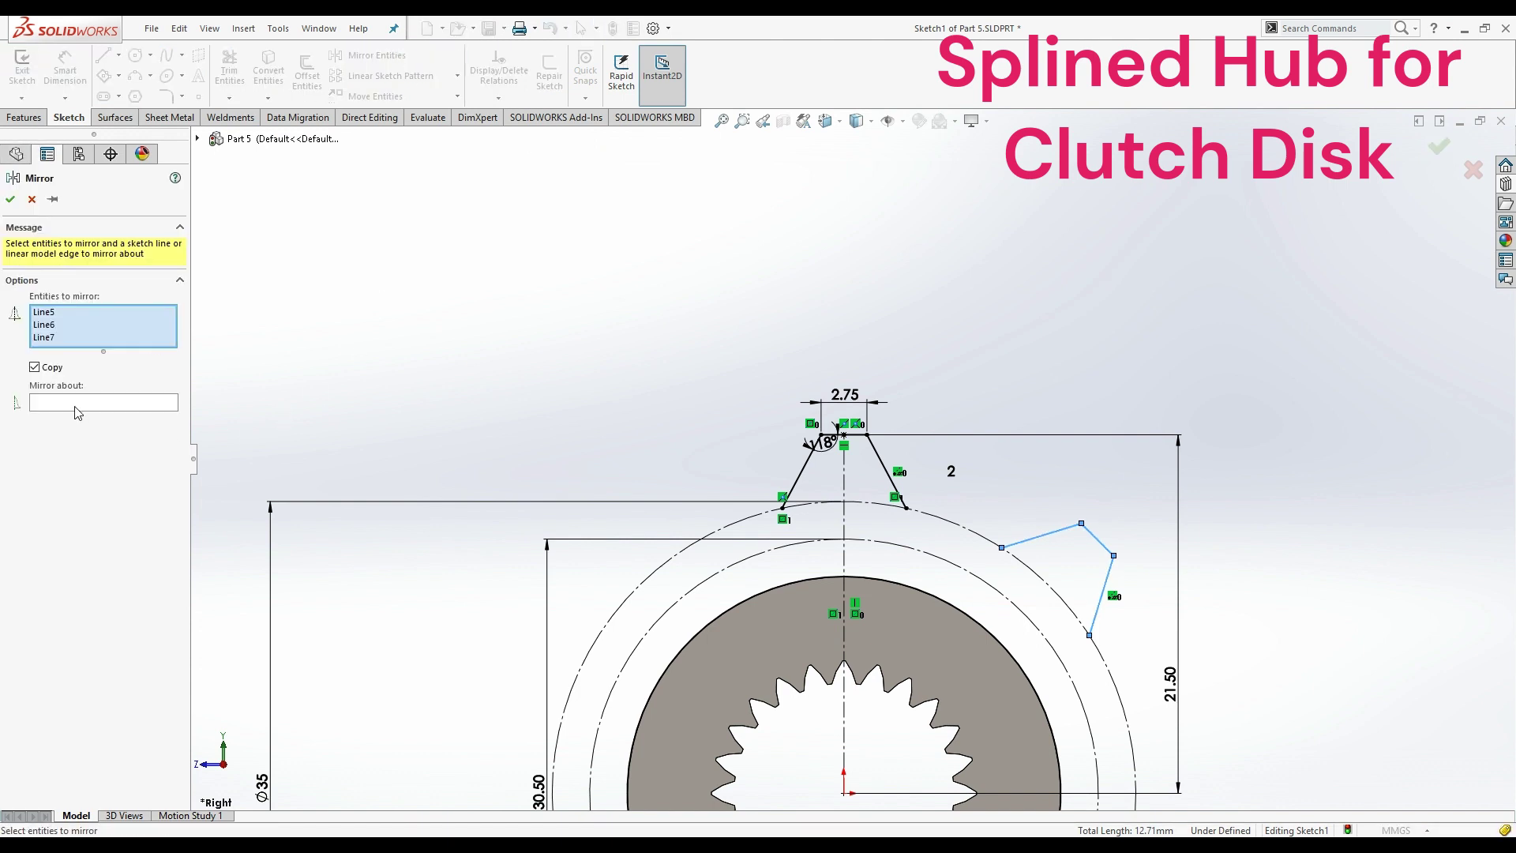
click(77, 404)
click(847, 481)
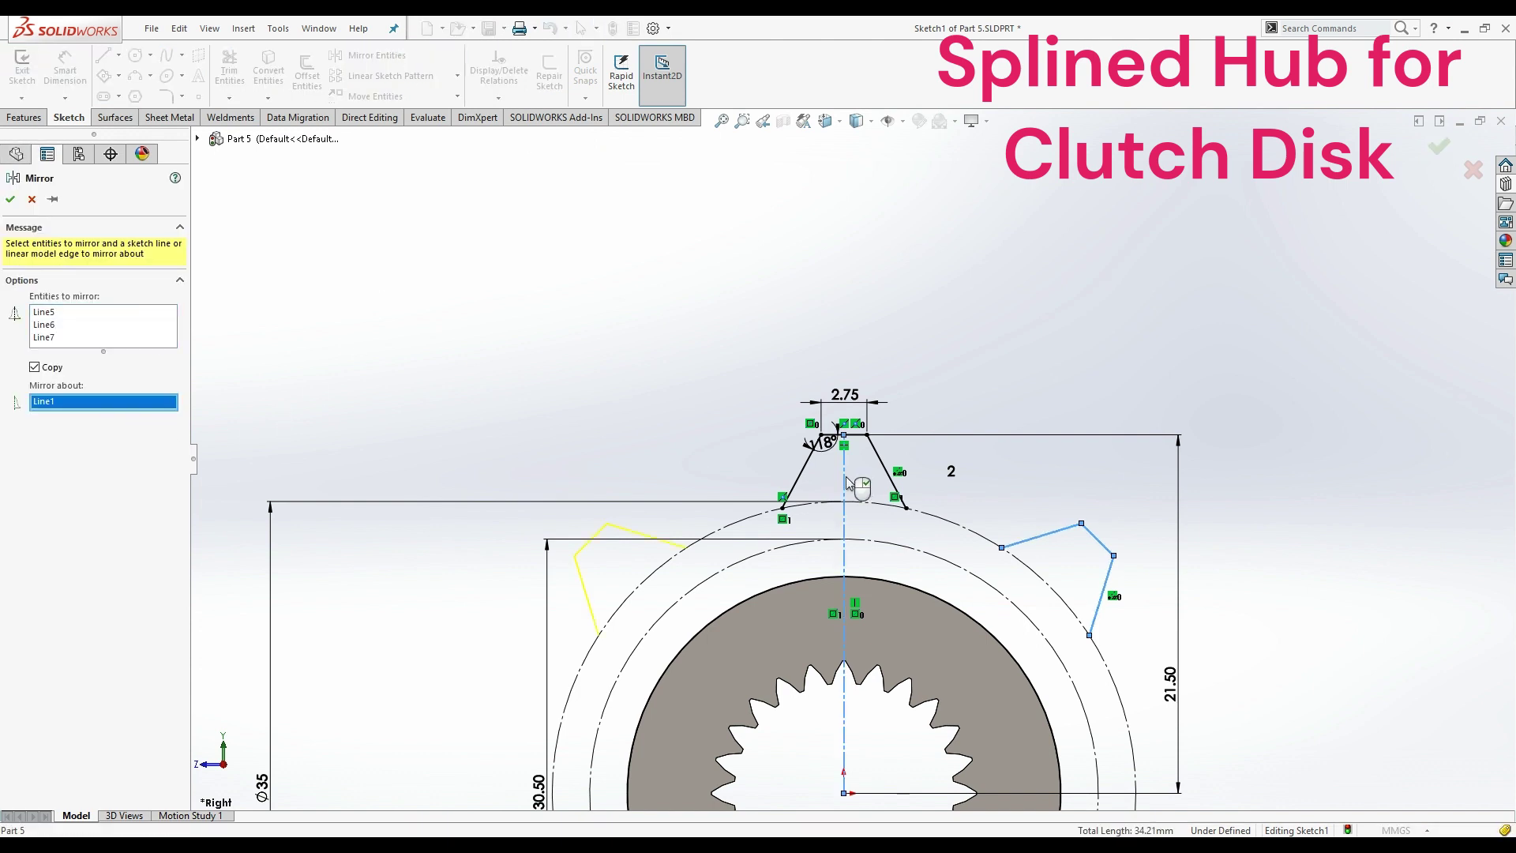
click(12, 201)
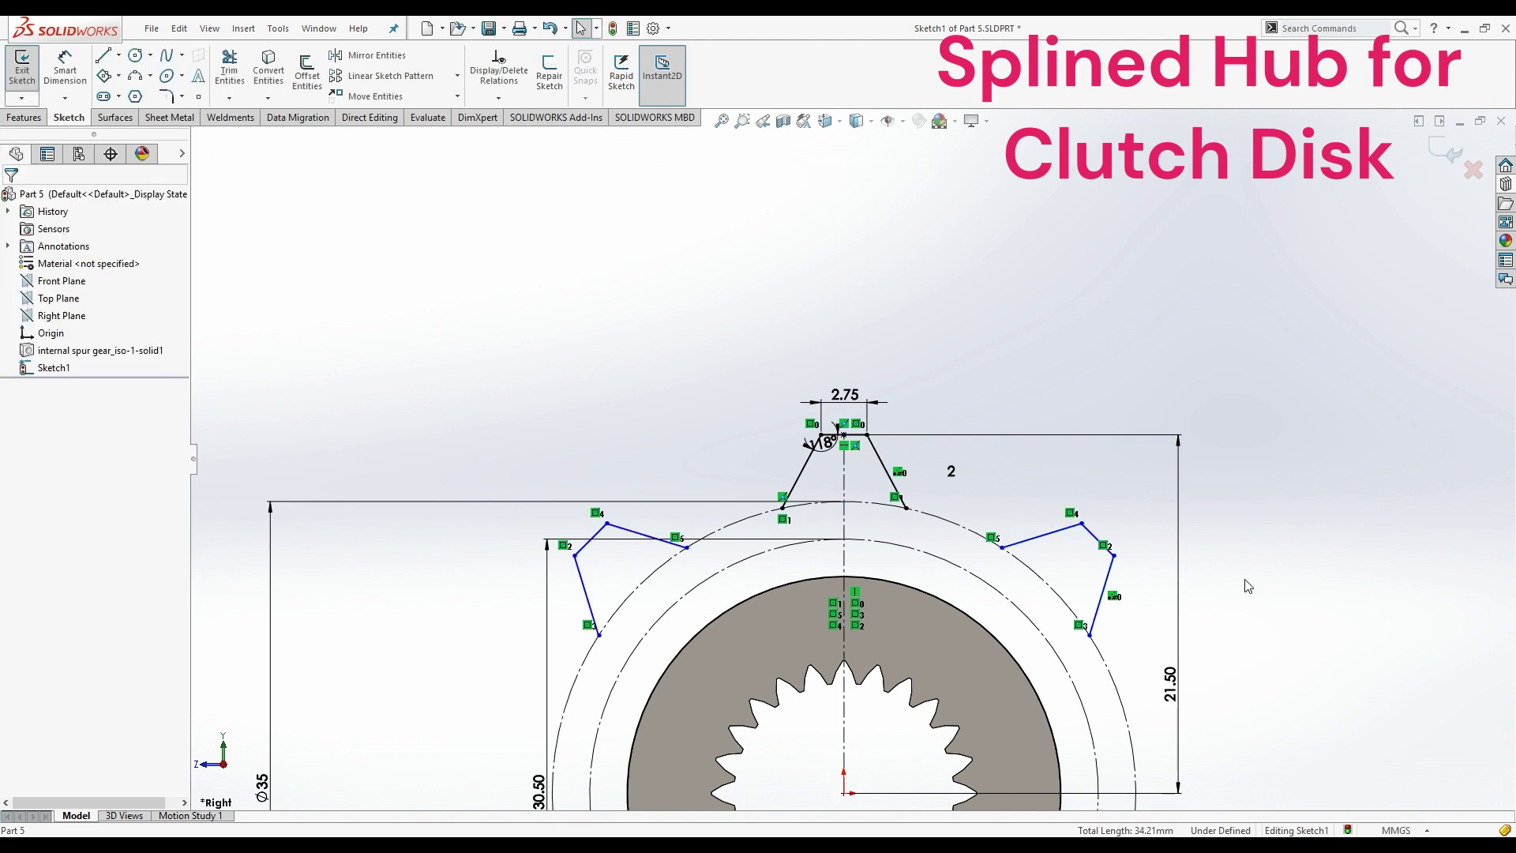
scroll(902, 537, up, 3)
scroll(902, 537, up, 2)
scroll(903, 537, down, 1)
scroll(904, 541, down, 1)
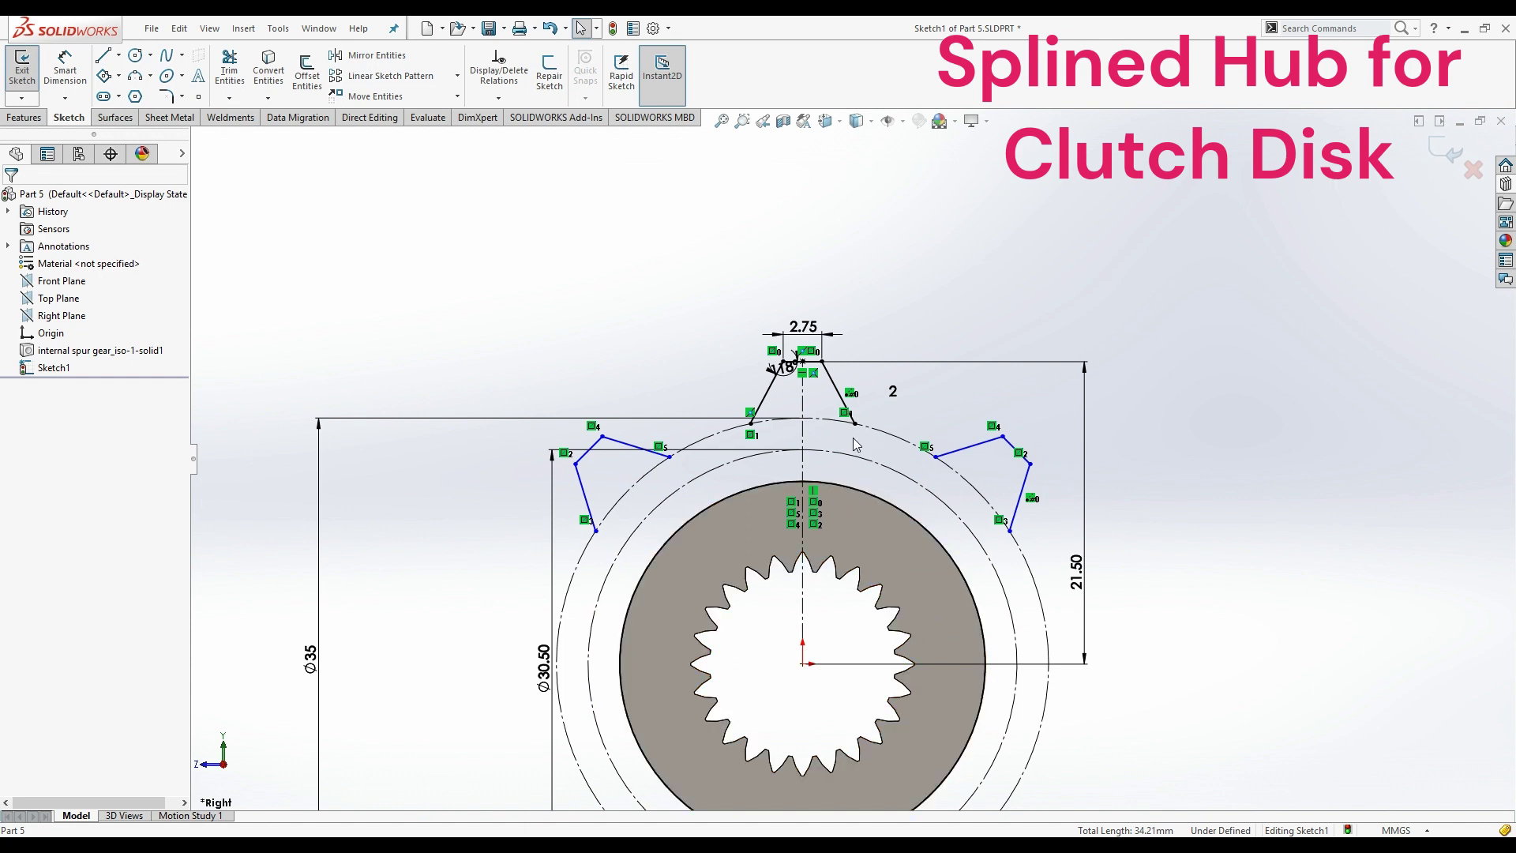
scroll(854, 444, down, 2)
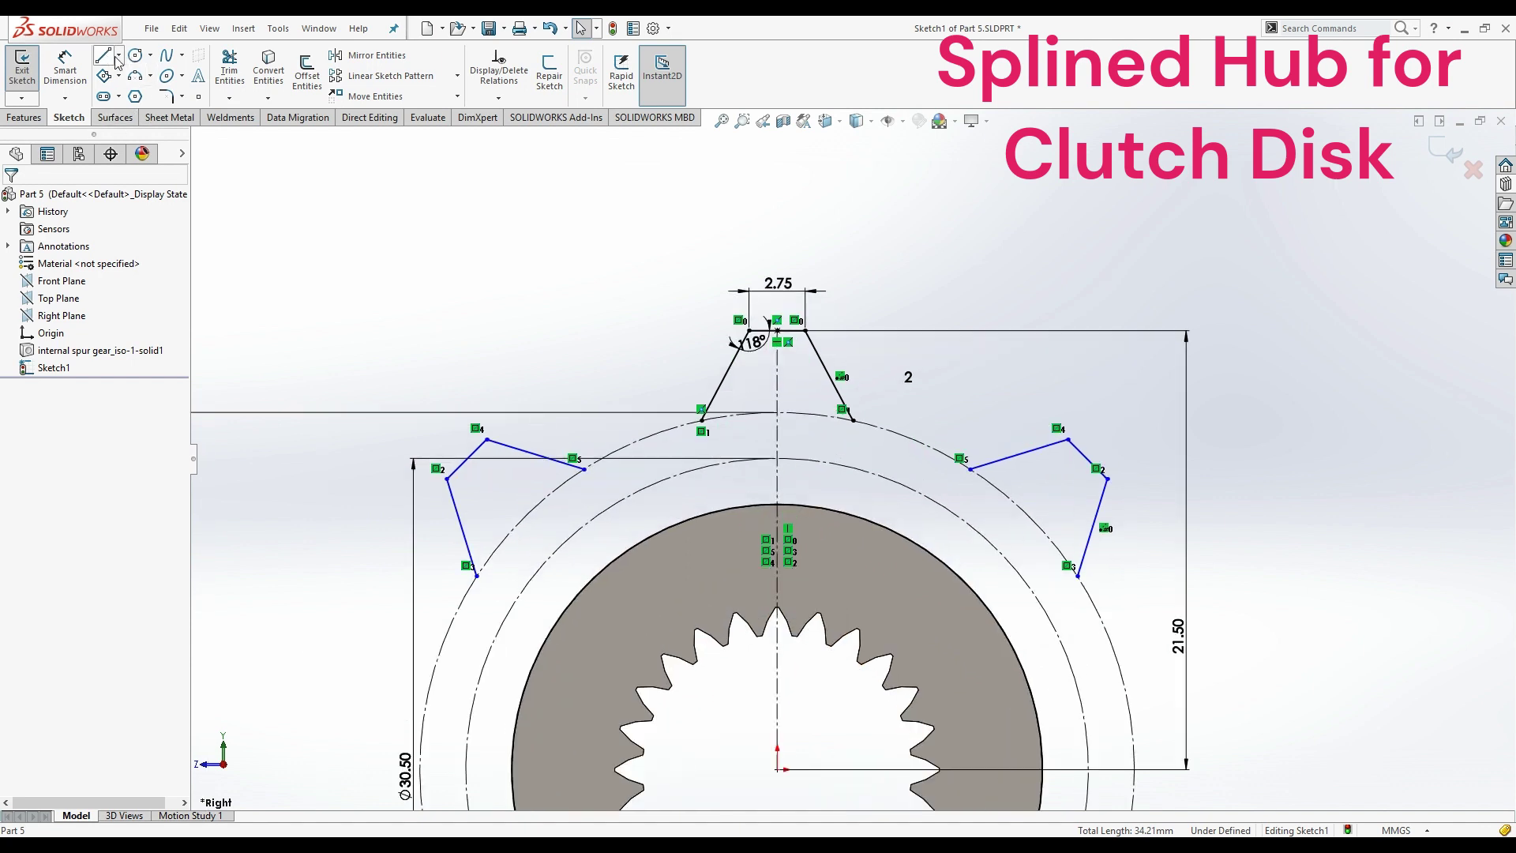
- Draw two three-point arcs along the outer circle linking the top tooth's feet to the side profiles
click(138, 78)
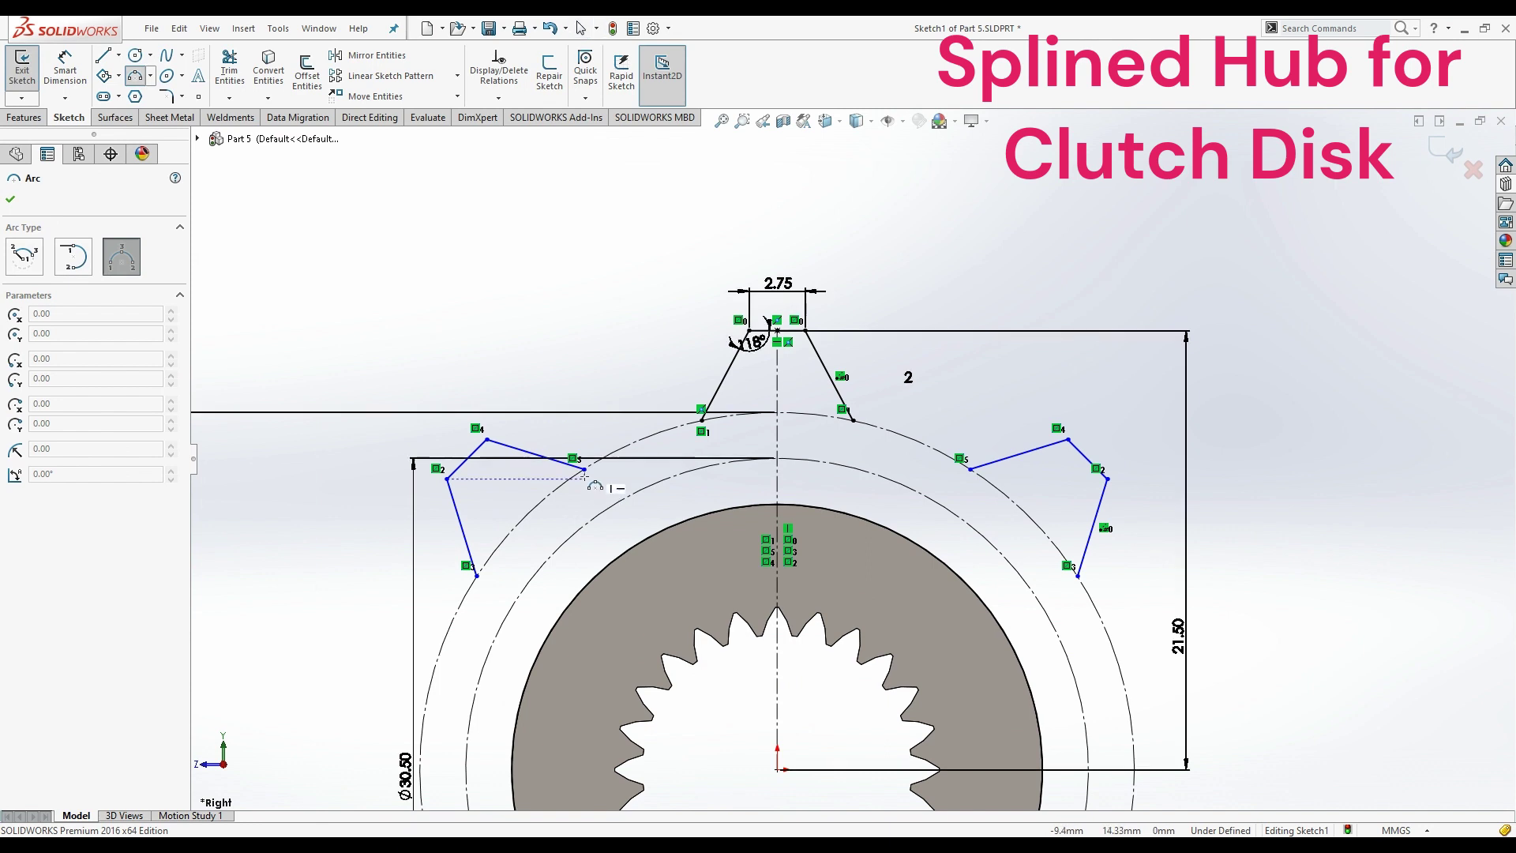
click(585, 469)
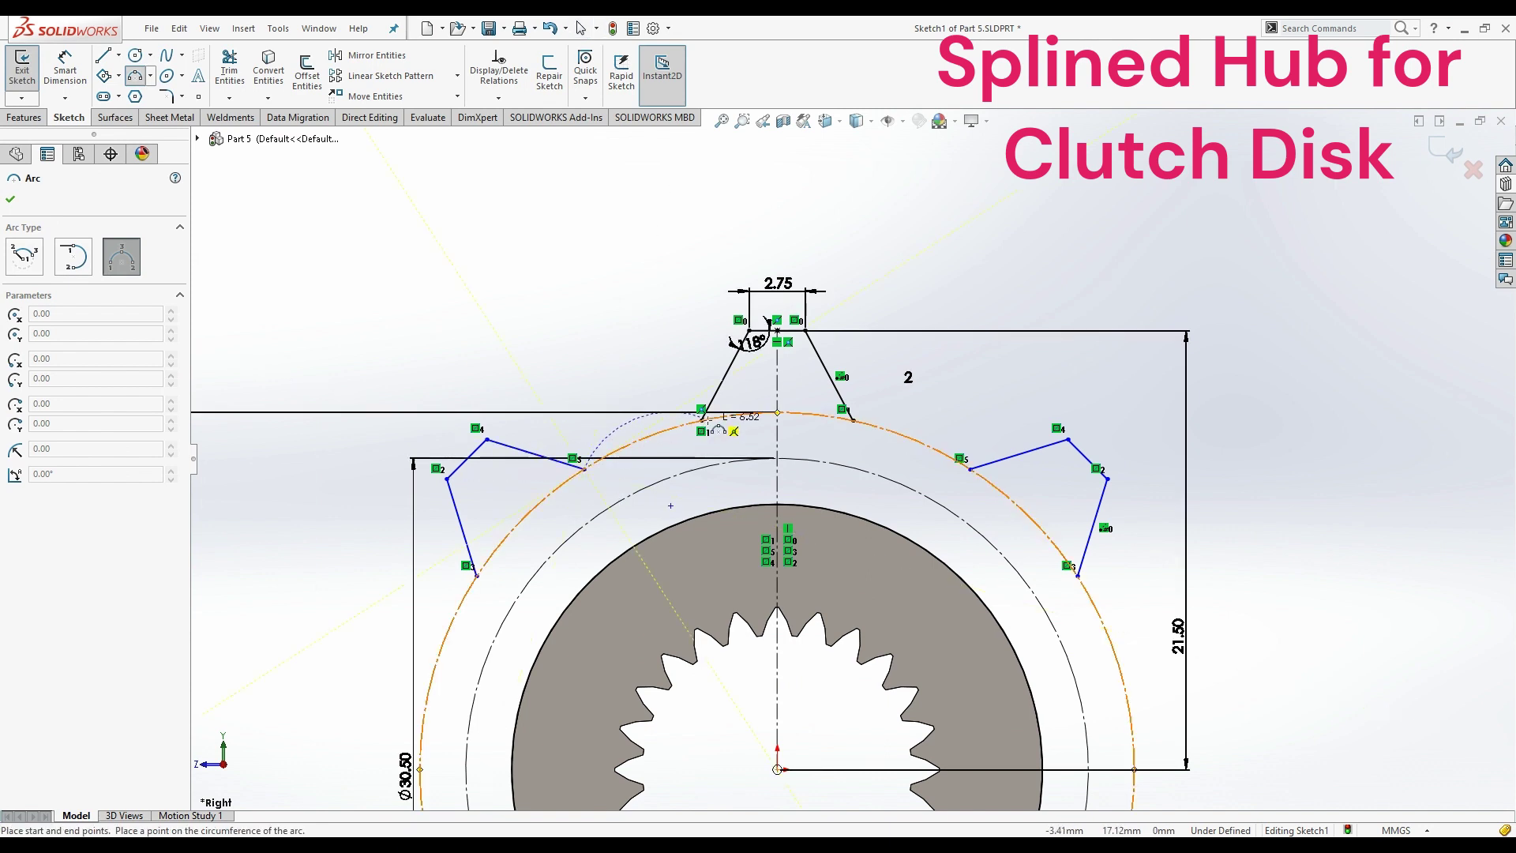
click(706, 418)
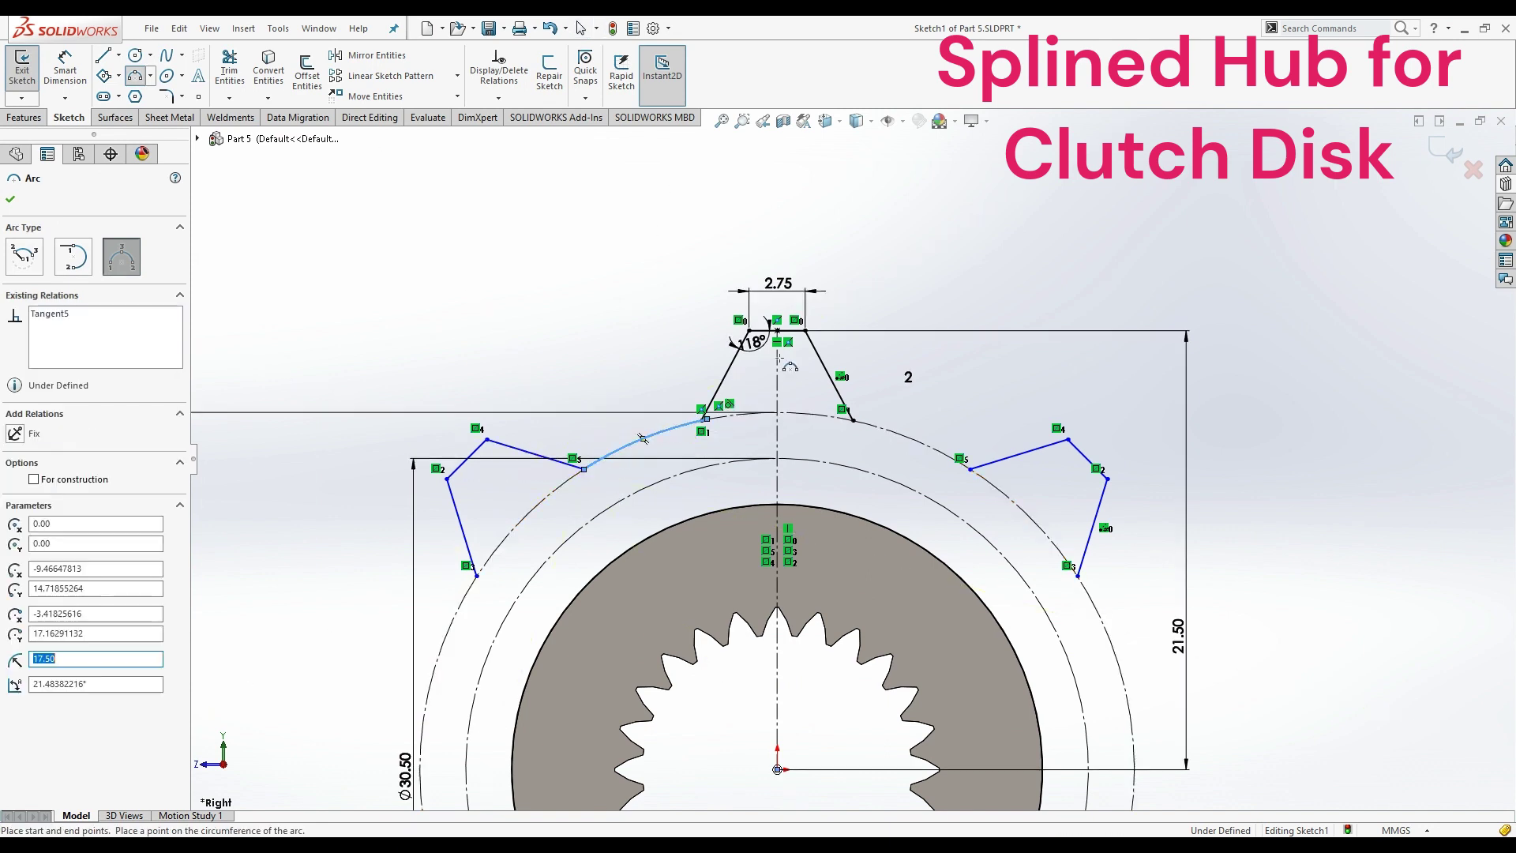
key(Escape)
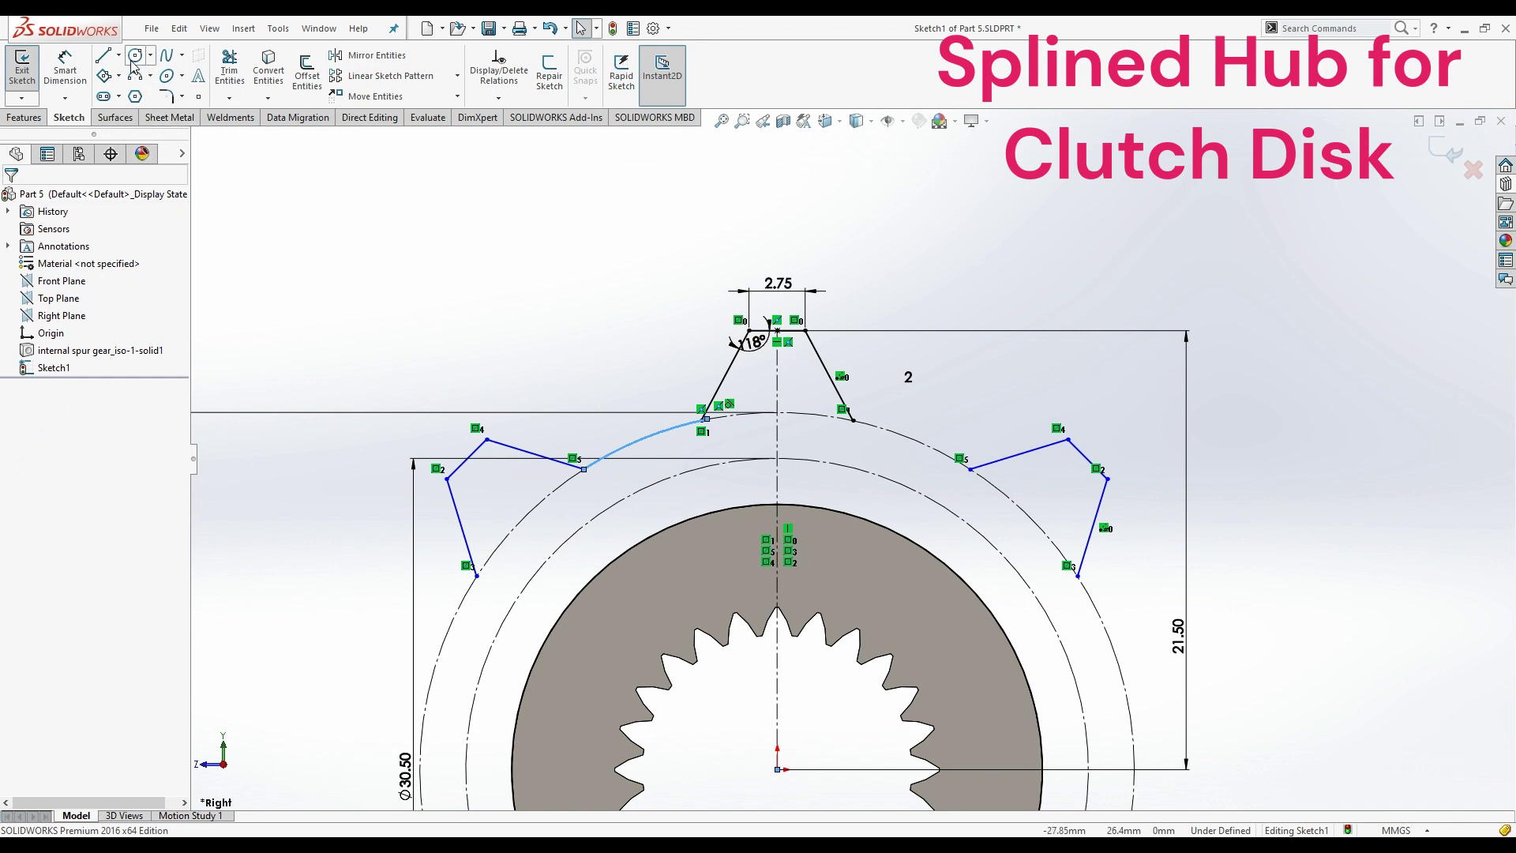
click(135, 55)
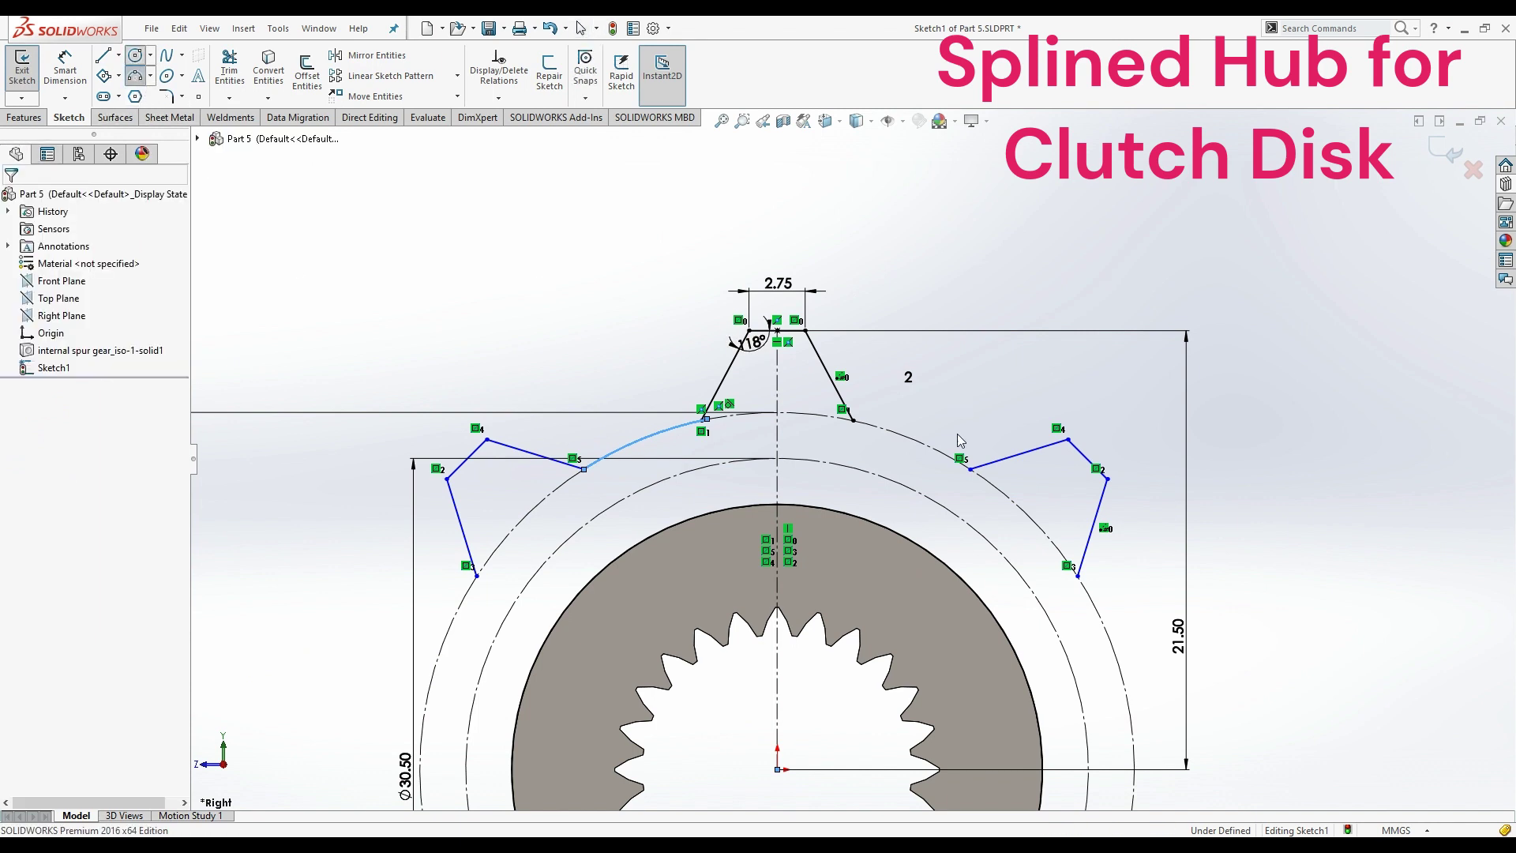
key(Return)
click(852, 421)
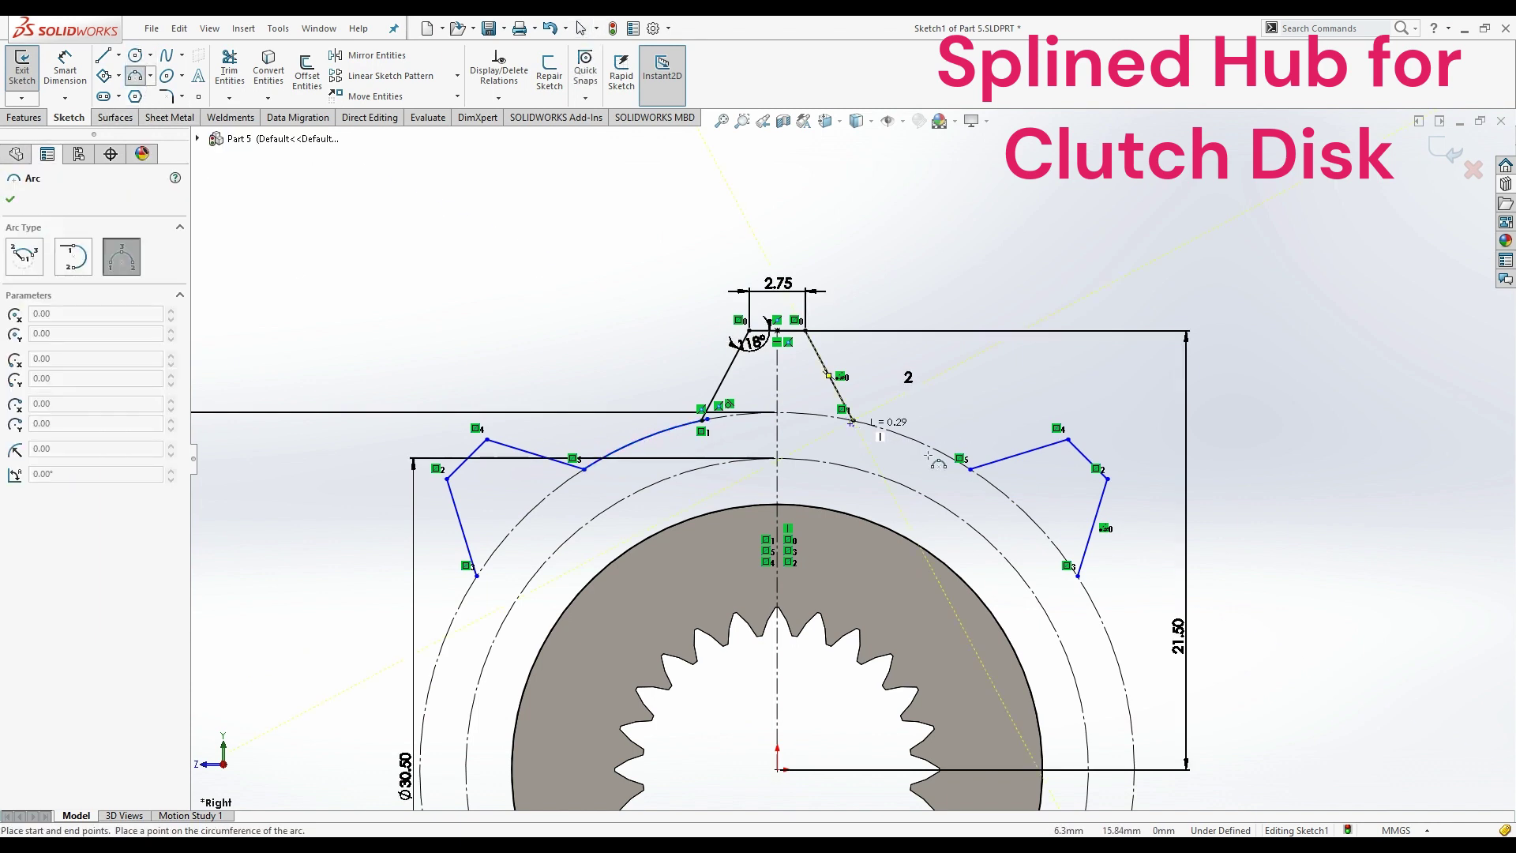
click(970, 469)
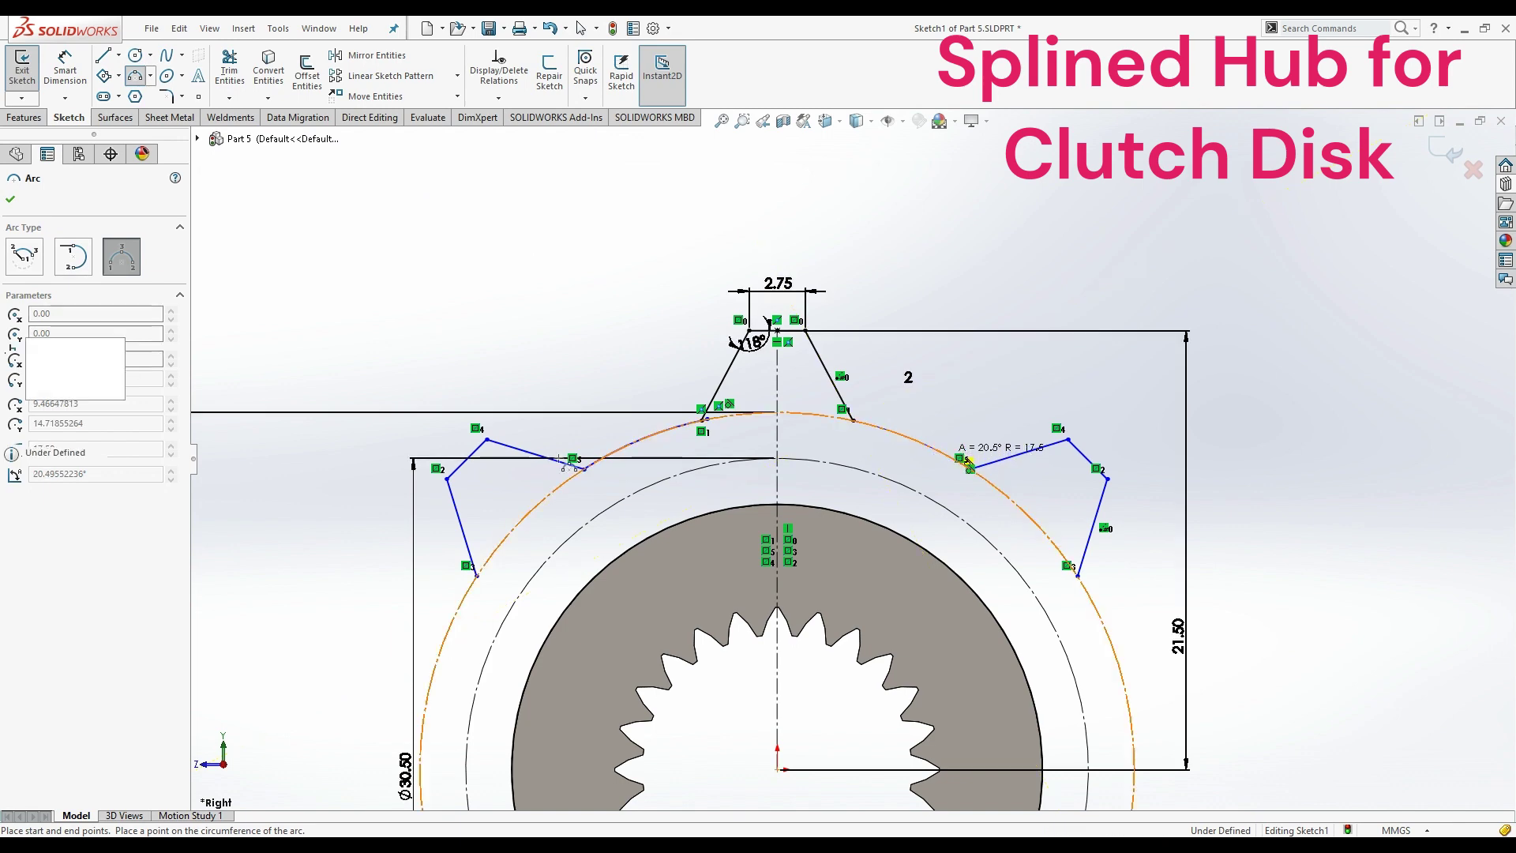
key(Escape)
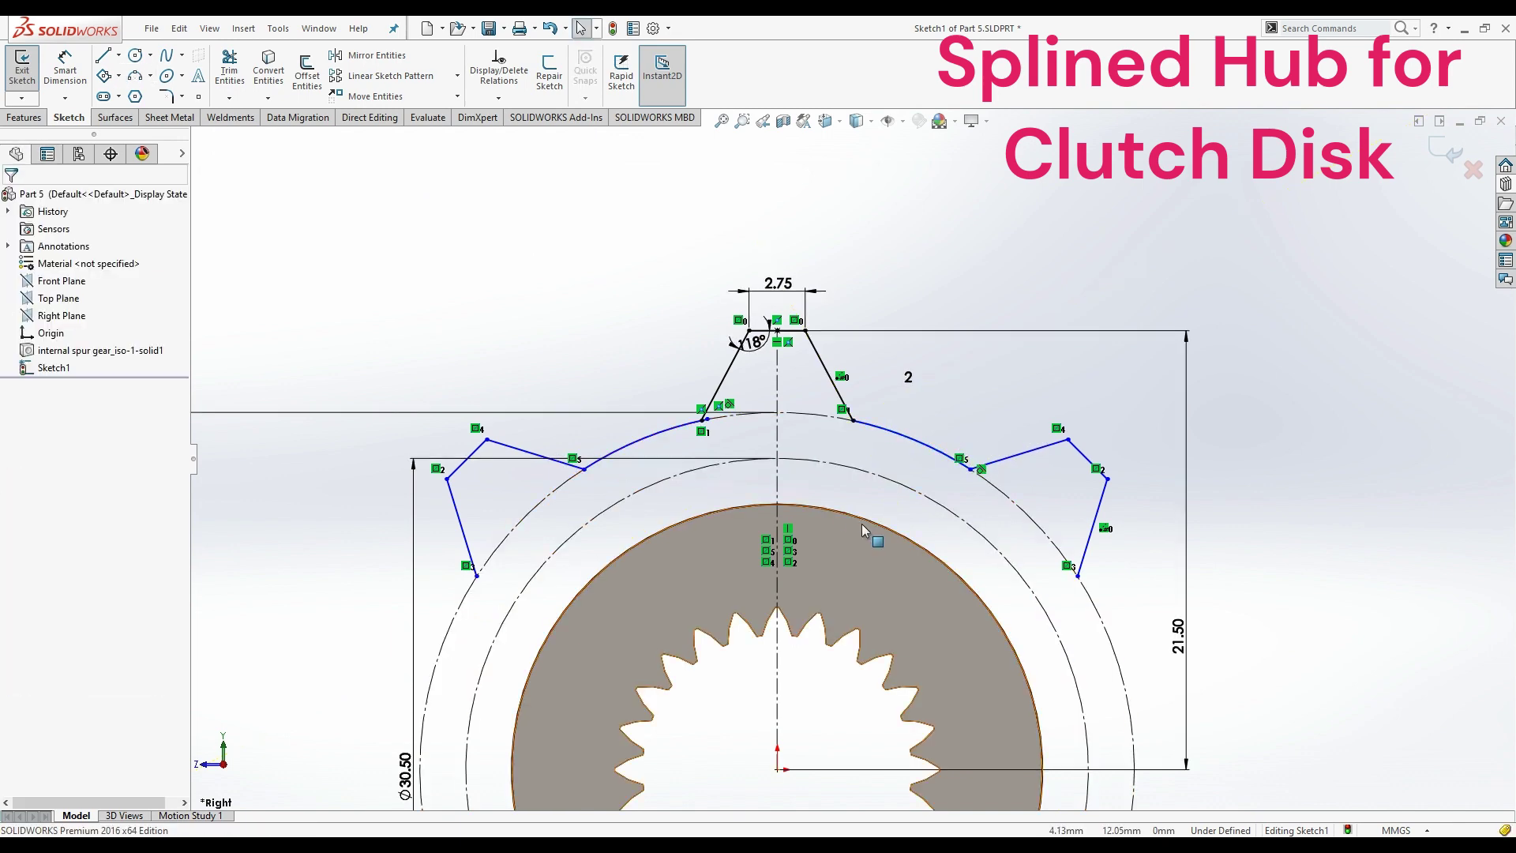
scroll(861, 523, up, 3)
scroll(1008, 641, down, 2)
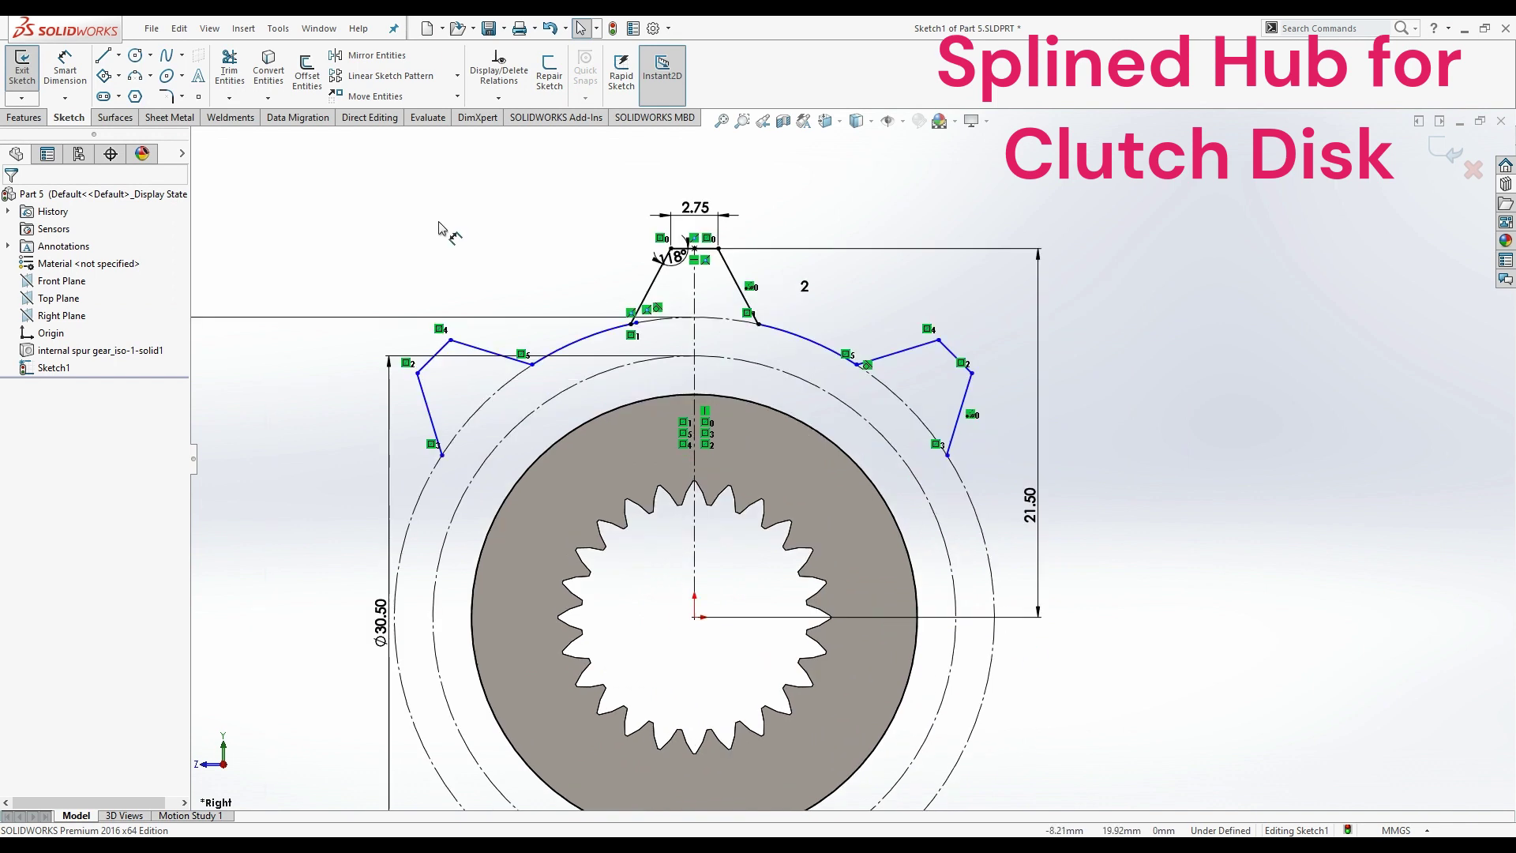
- Draw a radial line from the origin past the outer circle, dimensioned 60° from the centreline
click(109, 56)
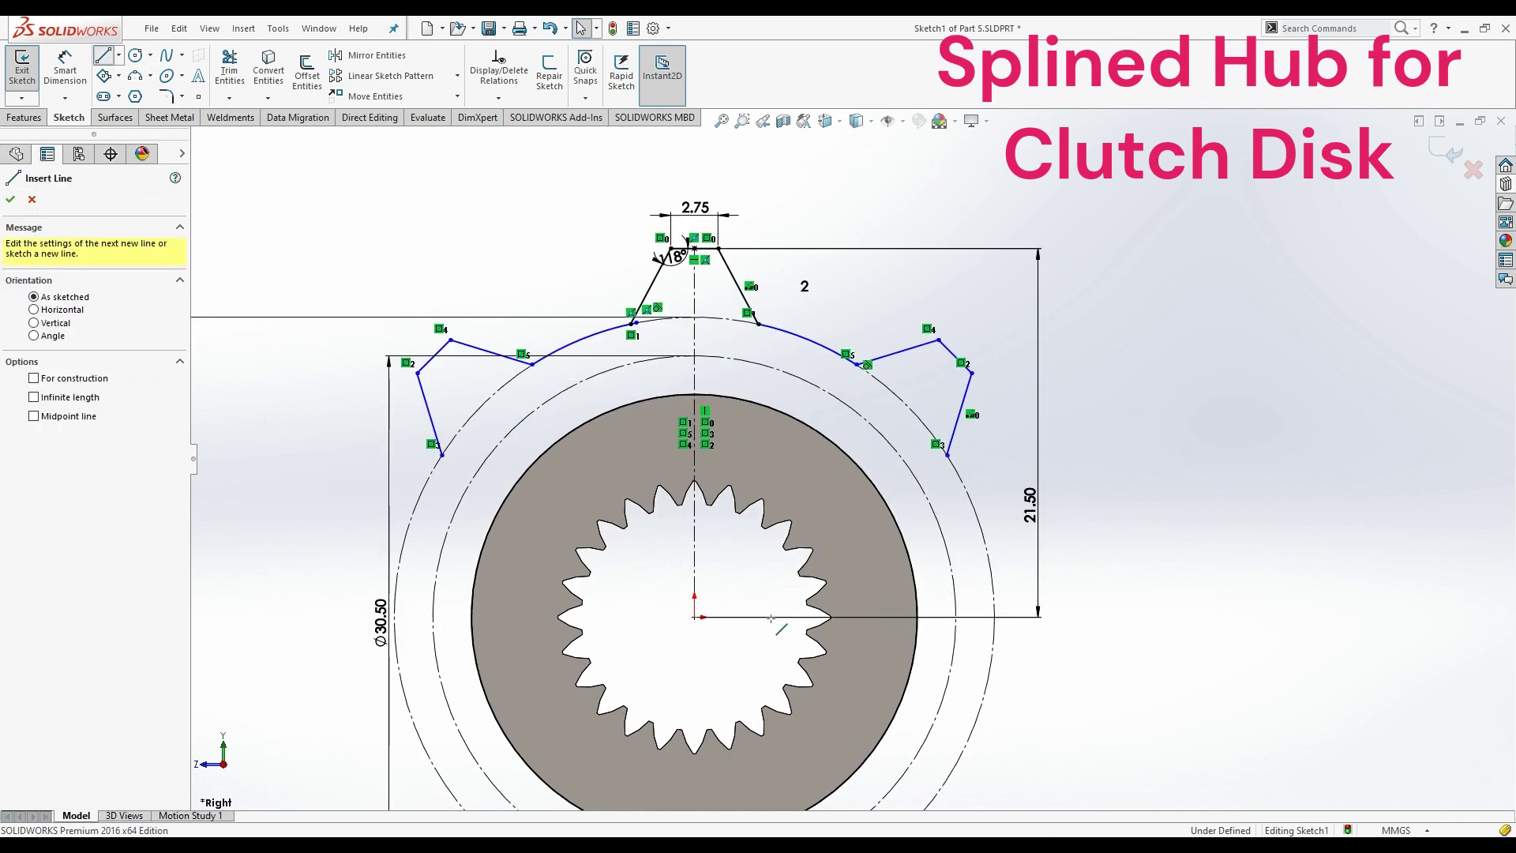
click(696, 619)
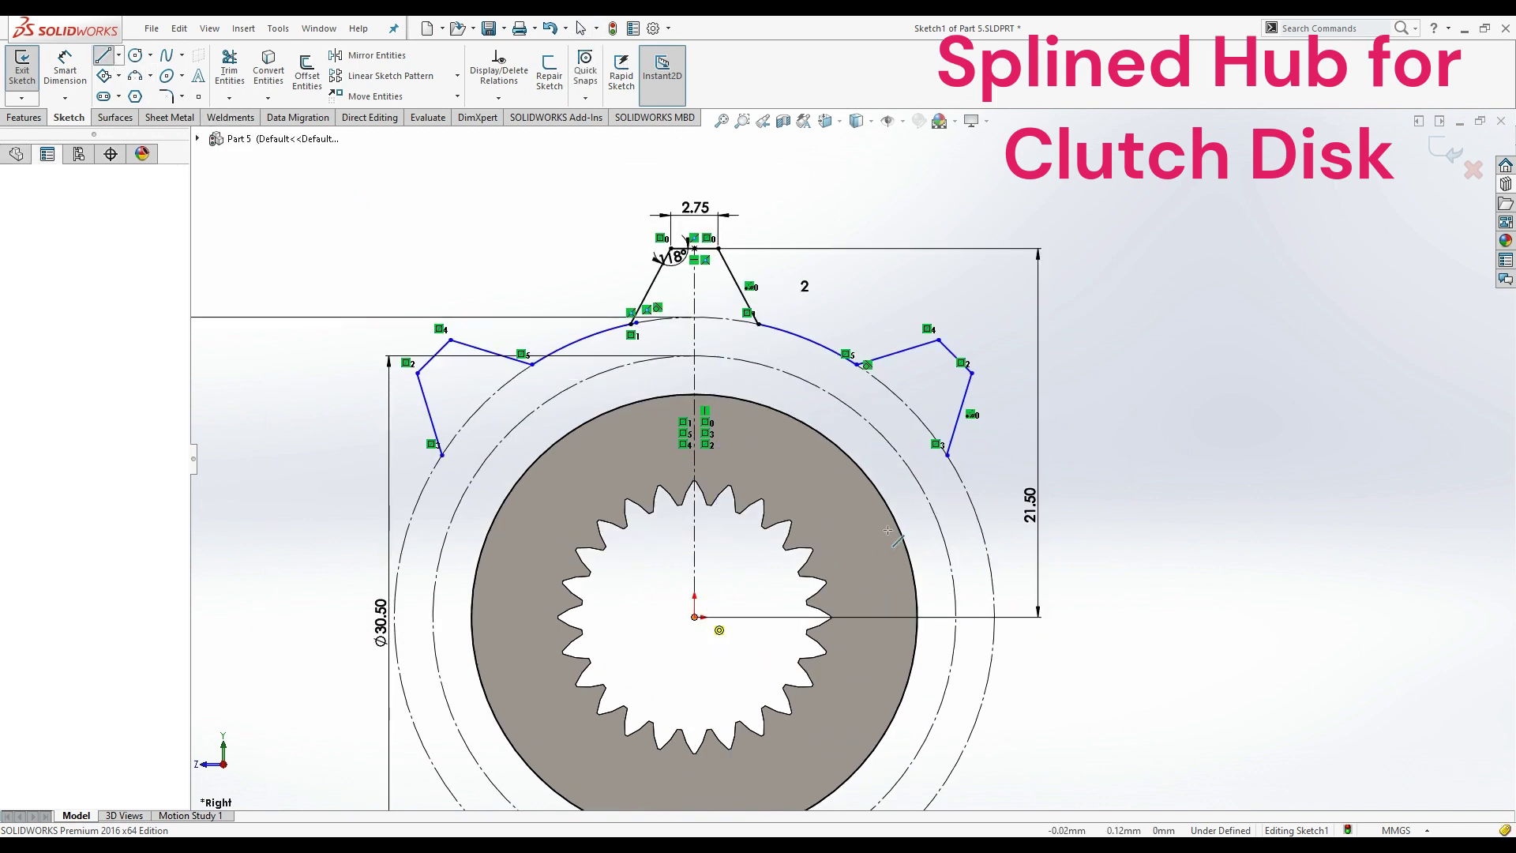
click(936, 517)
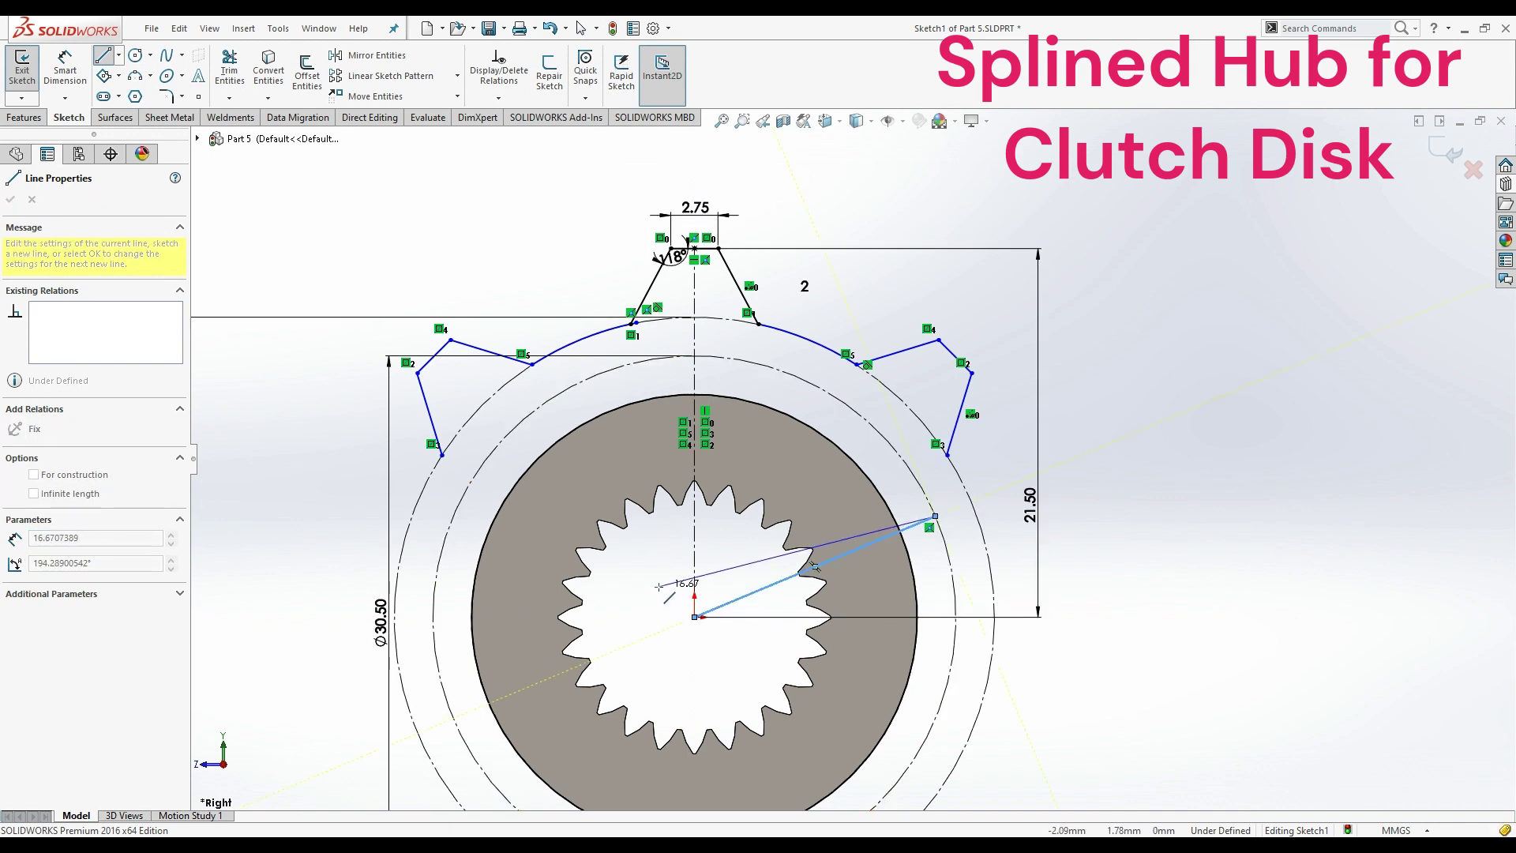
key(Escape)
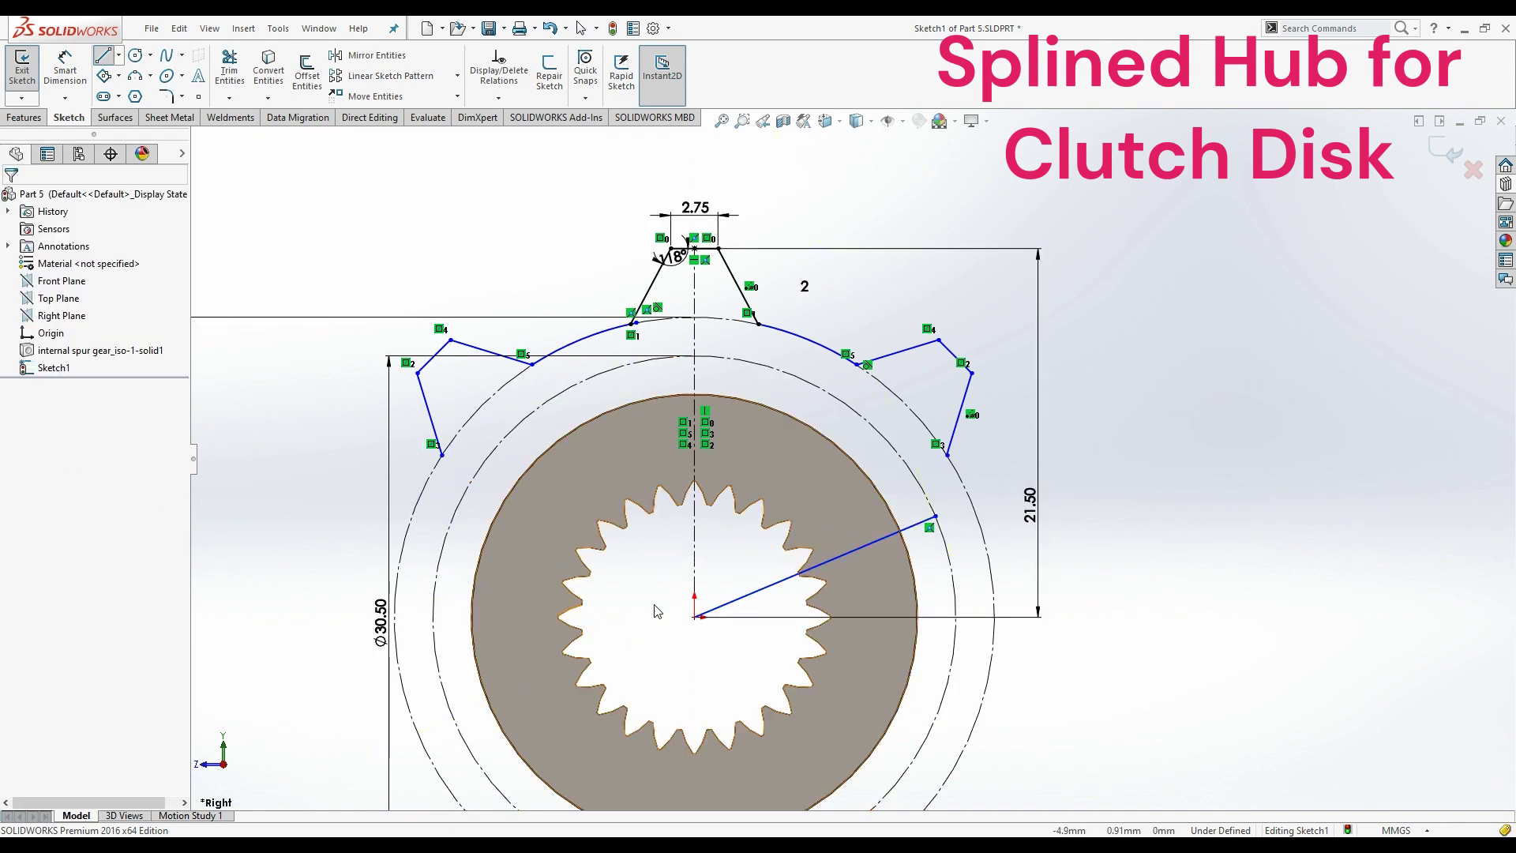
click(742, 606)
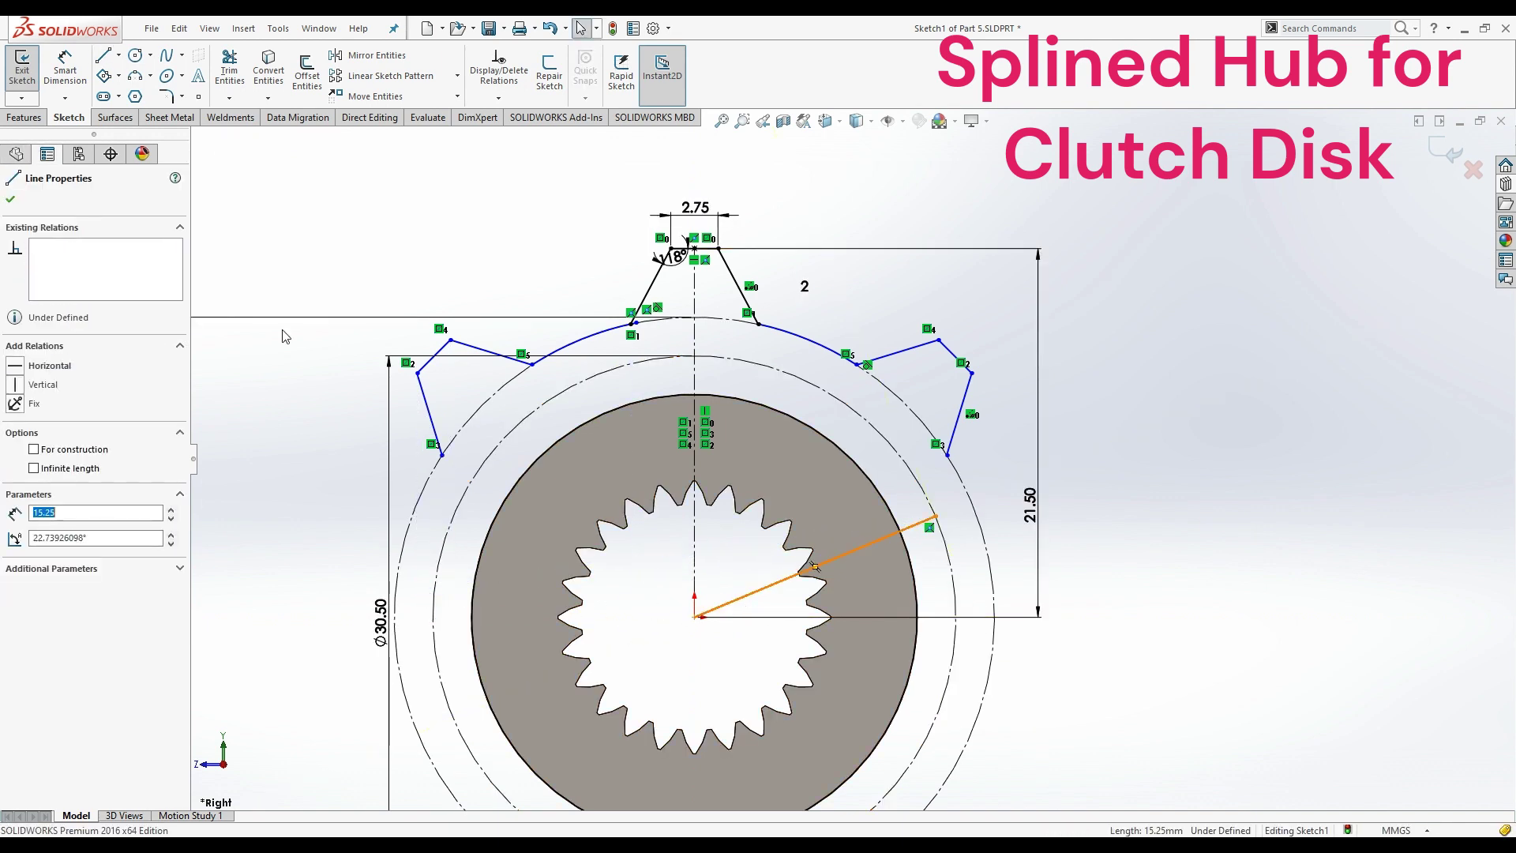
click(65, 70)
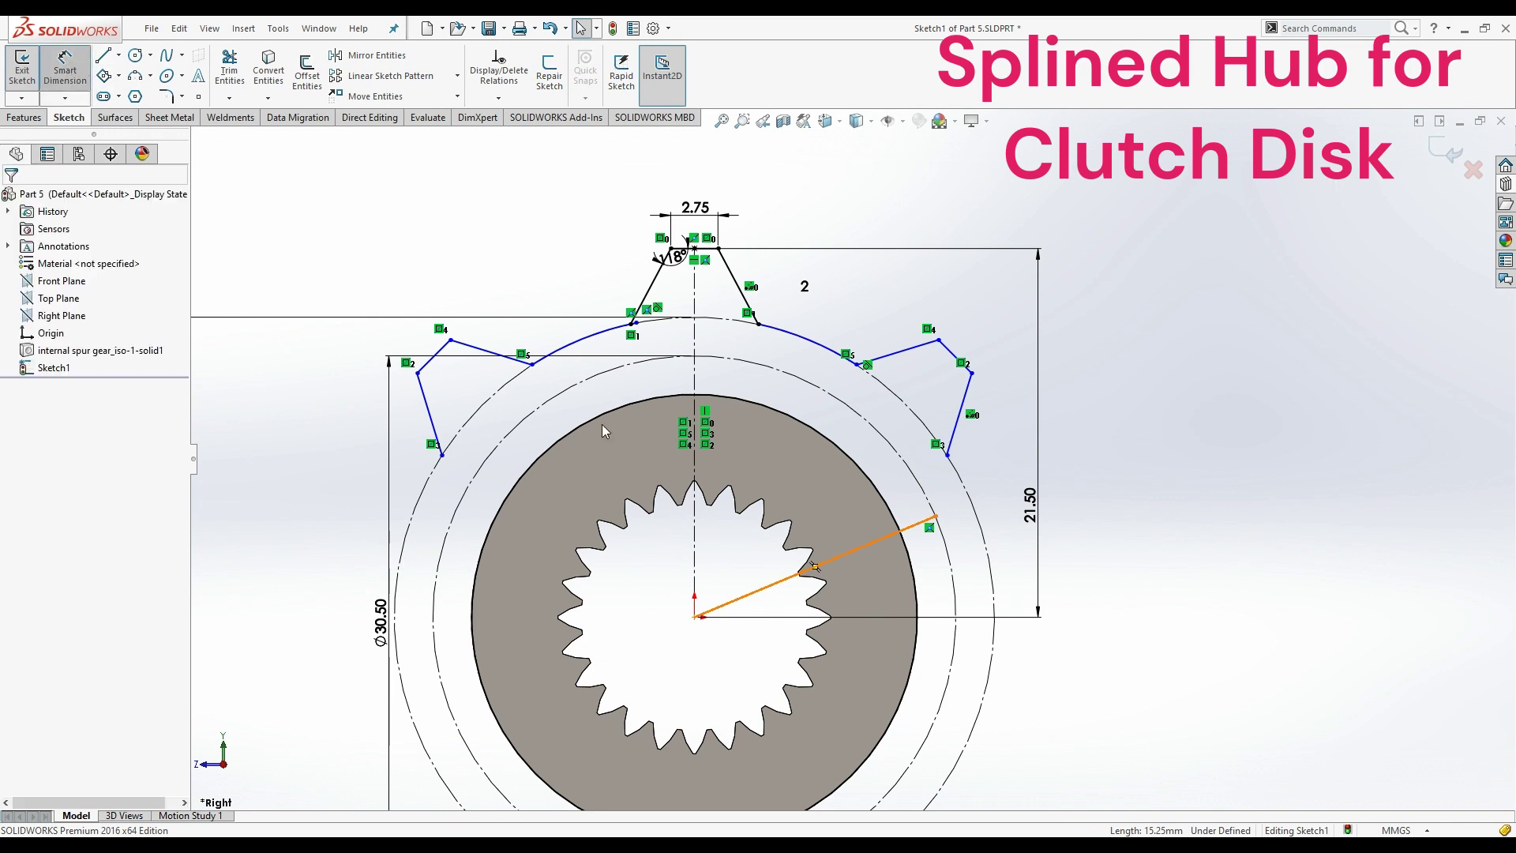
click(781, 580)
click(694, 553)
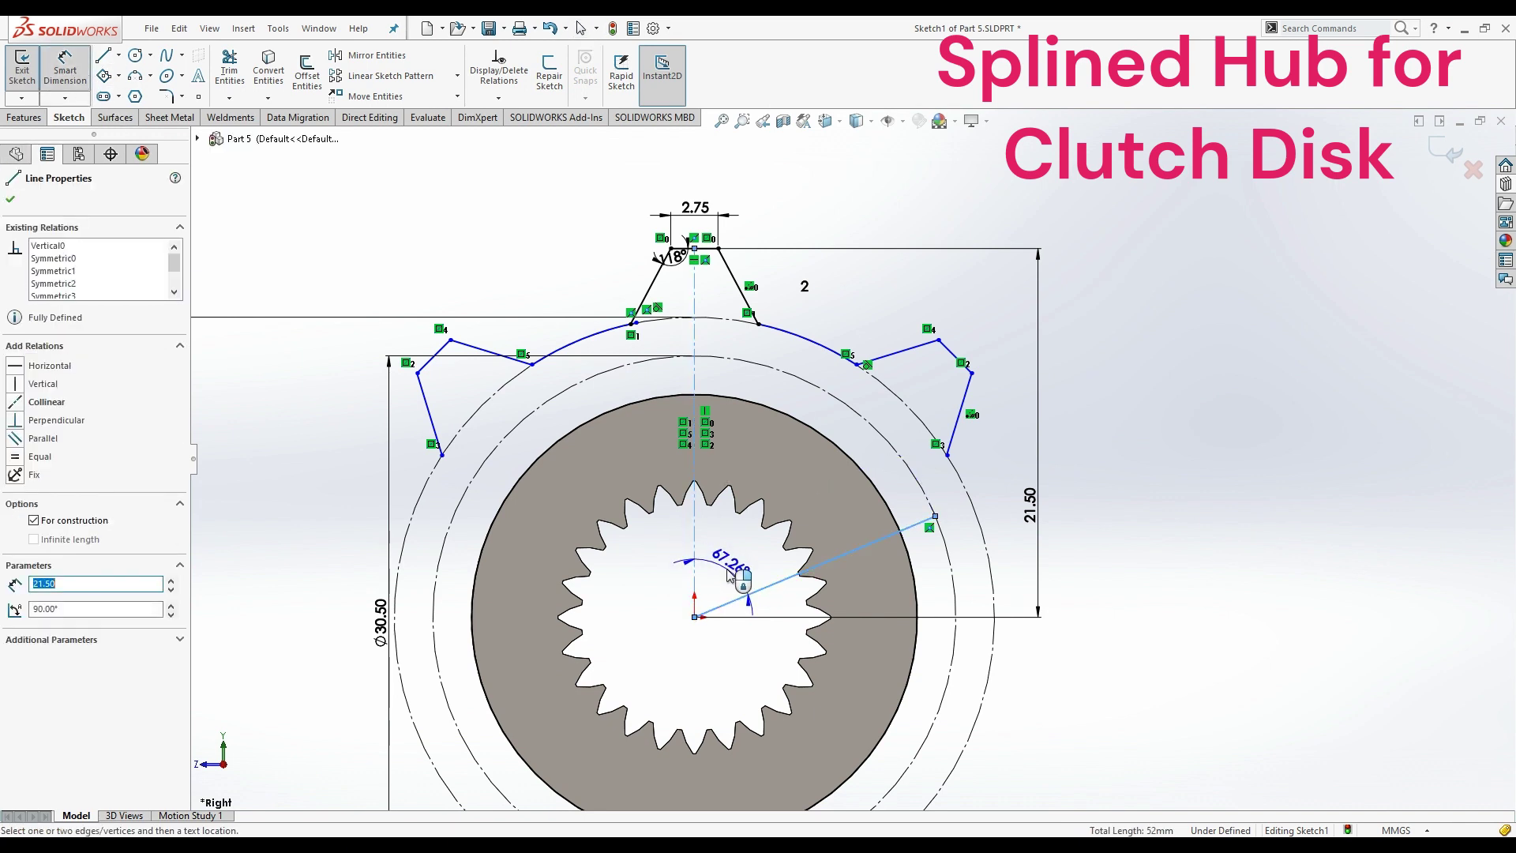
click(723, 566)
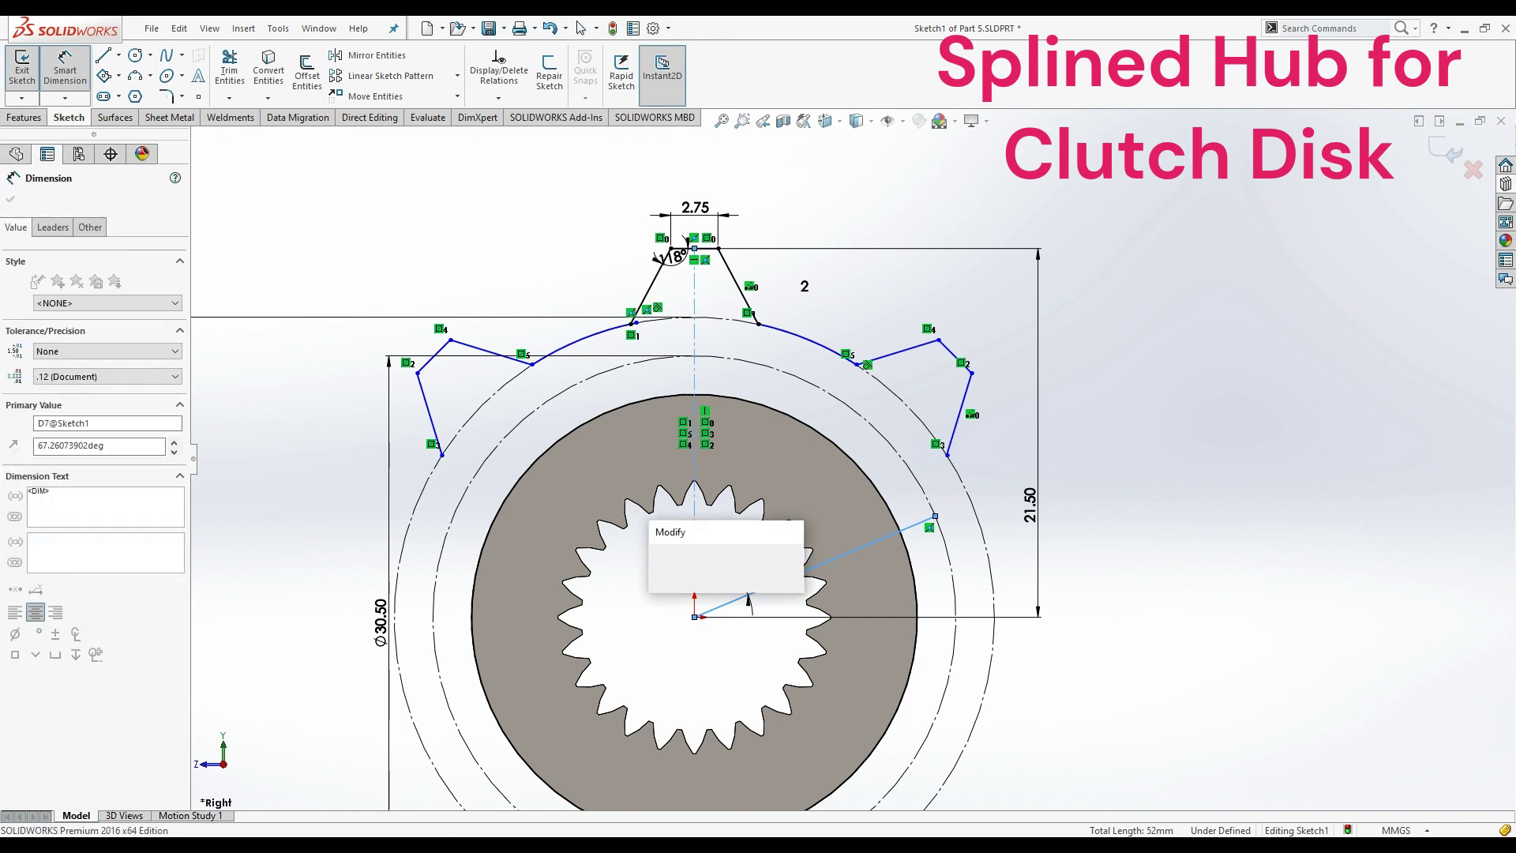
text(60)
key(Return)
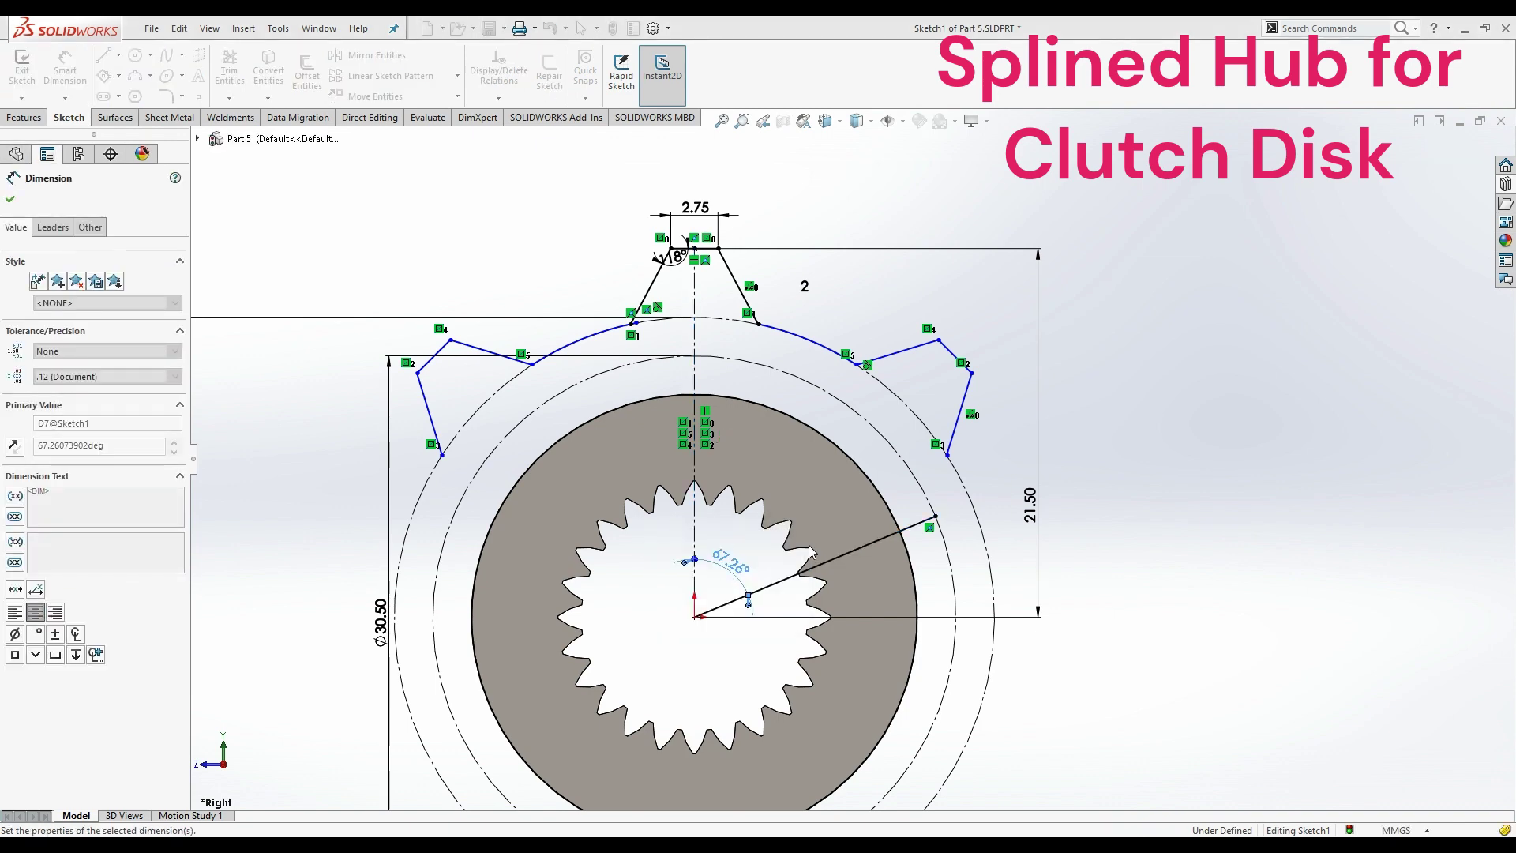
click(1016, 443)
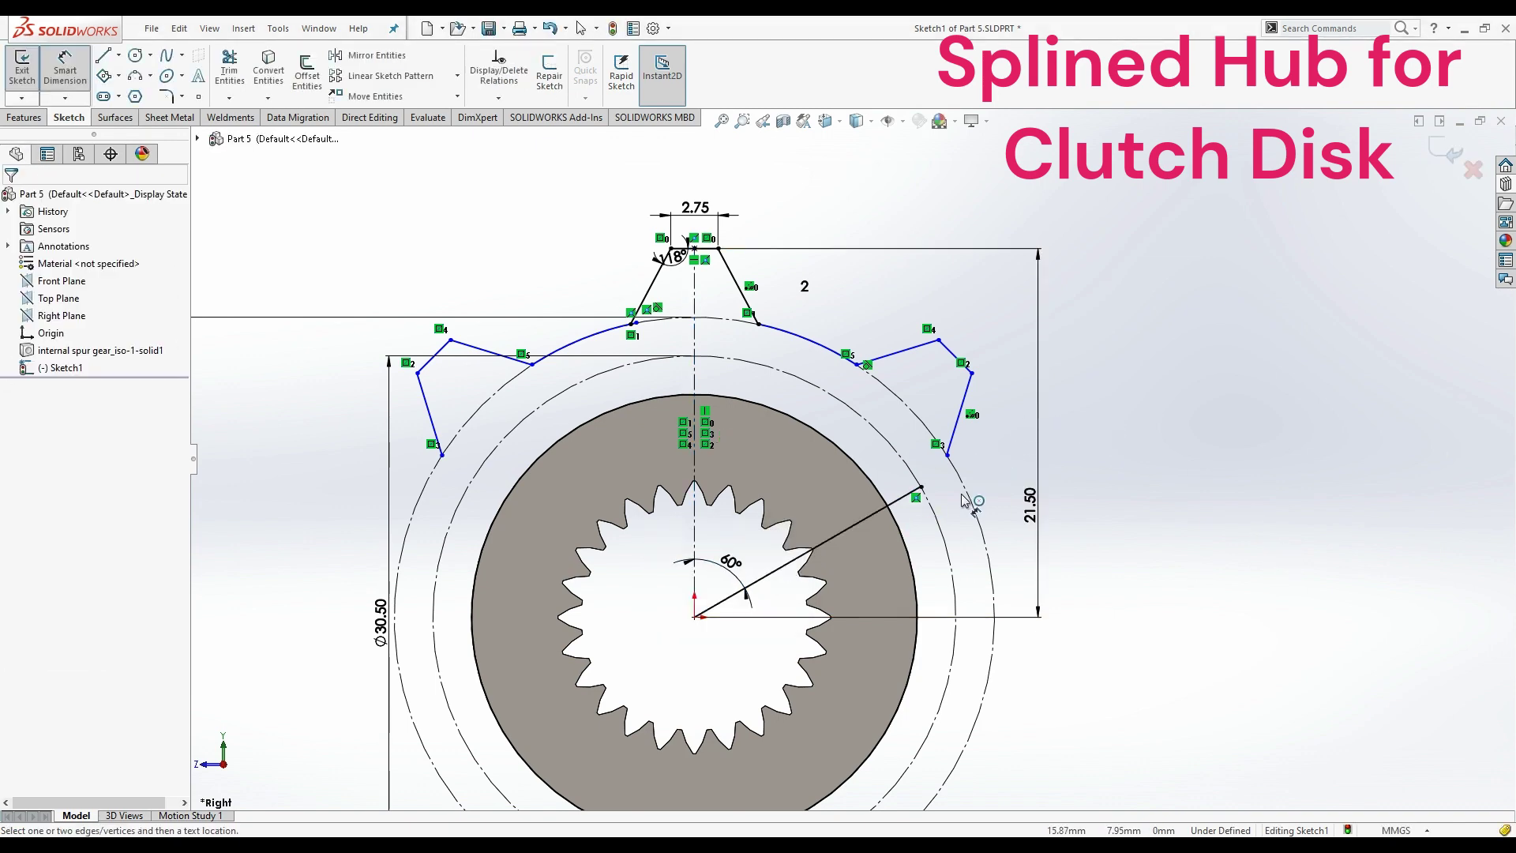
scroll(886, 512, down, 3)
key(Escape)
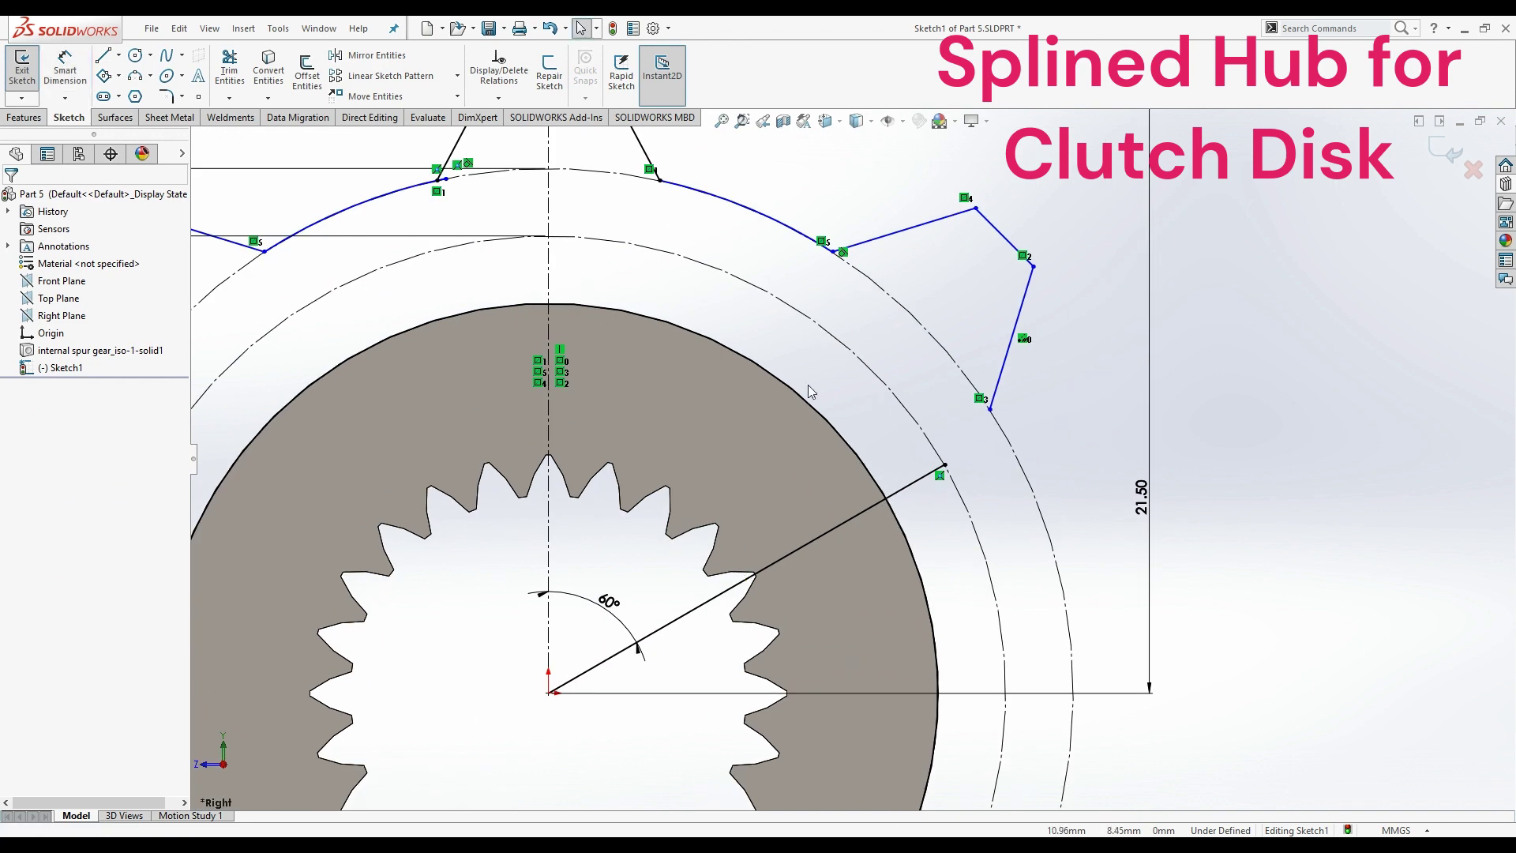
- Draw a second radial line from the origin and dimension it at 69°
click(101, 58)
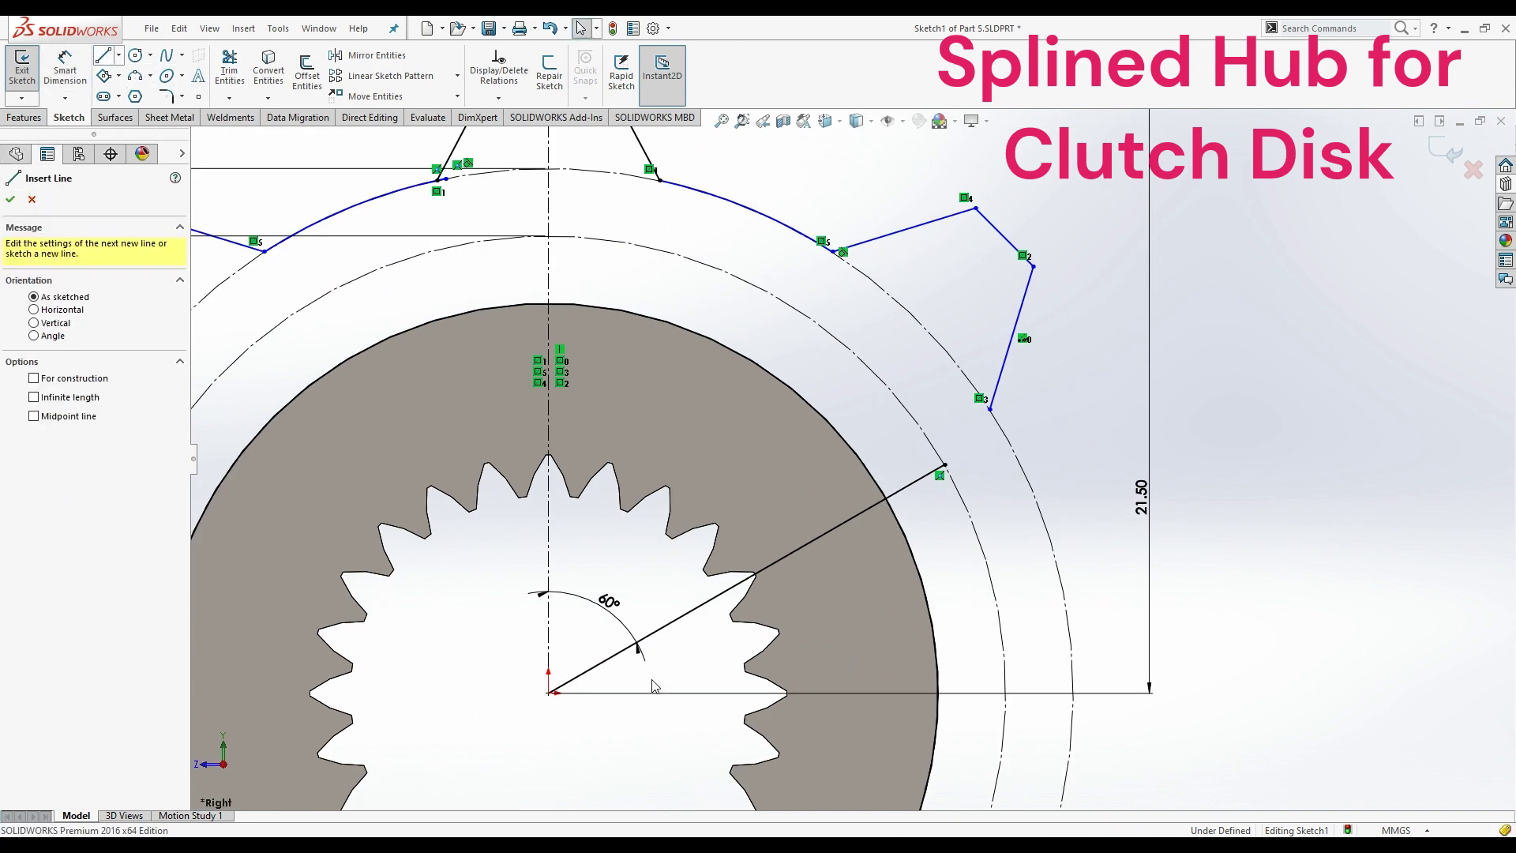
click(548, 692)
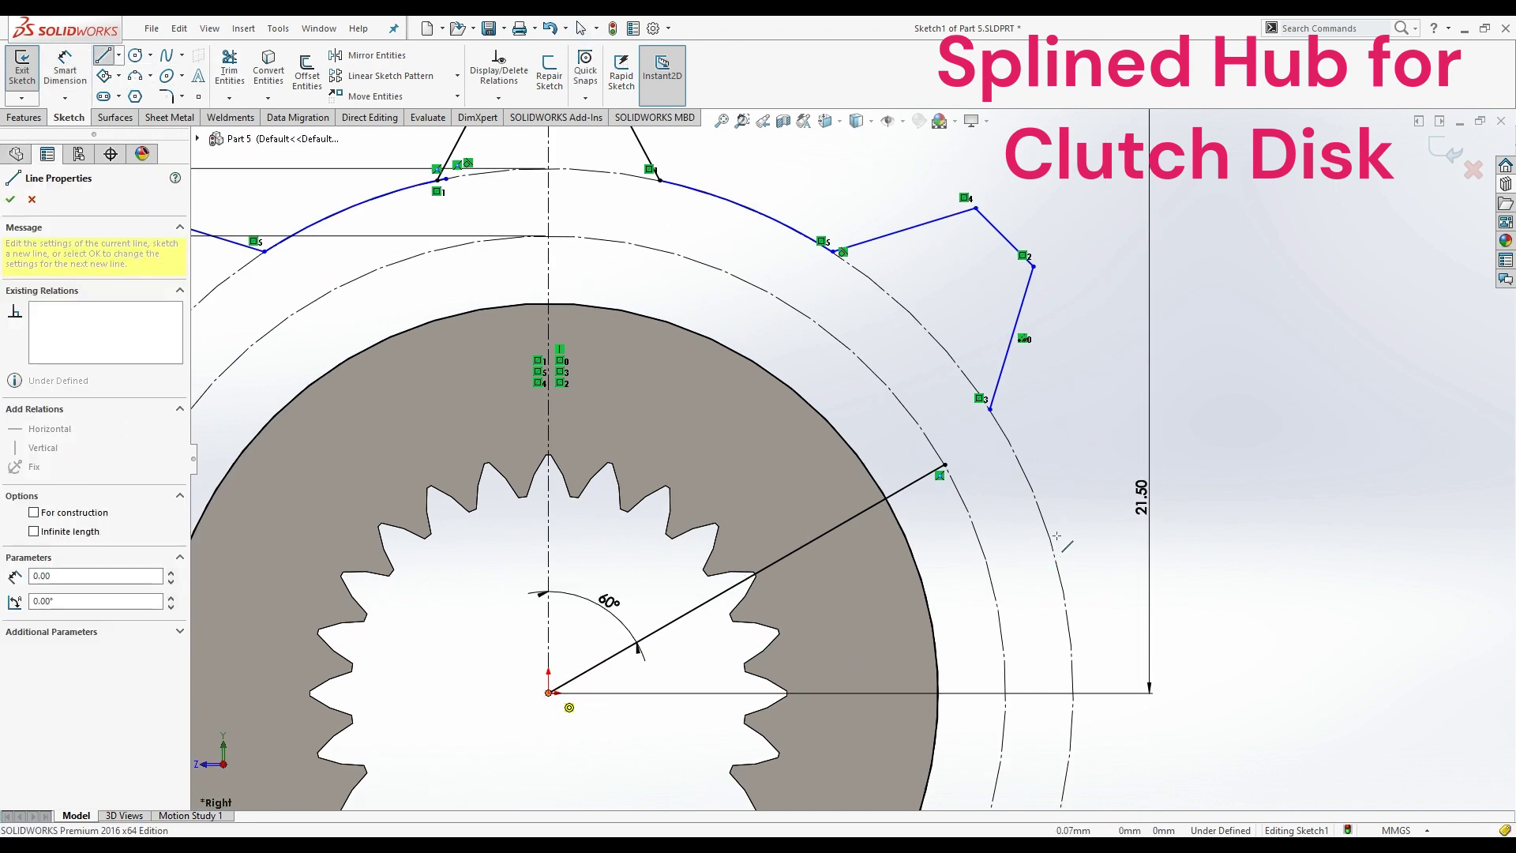
click(1040, 512)
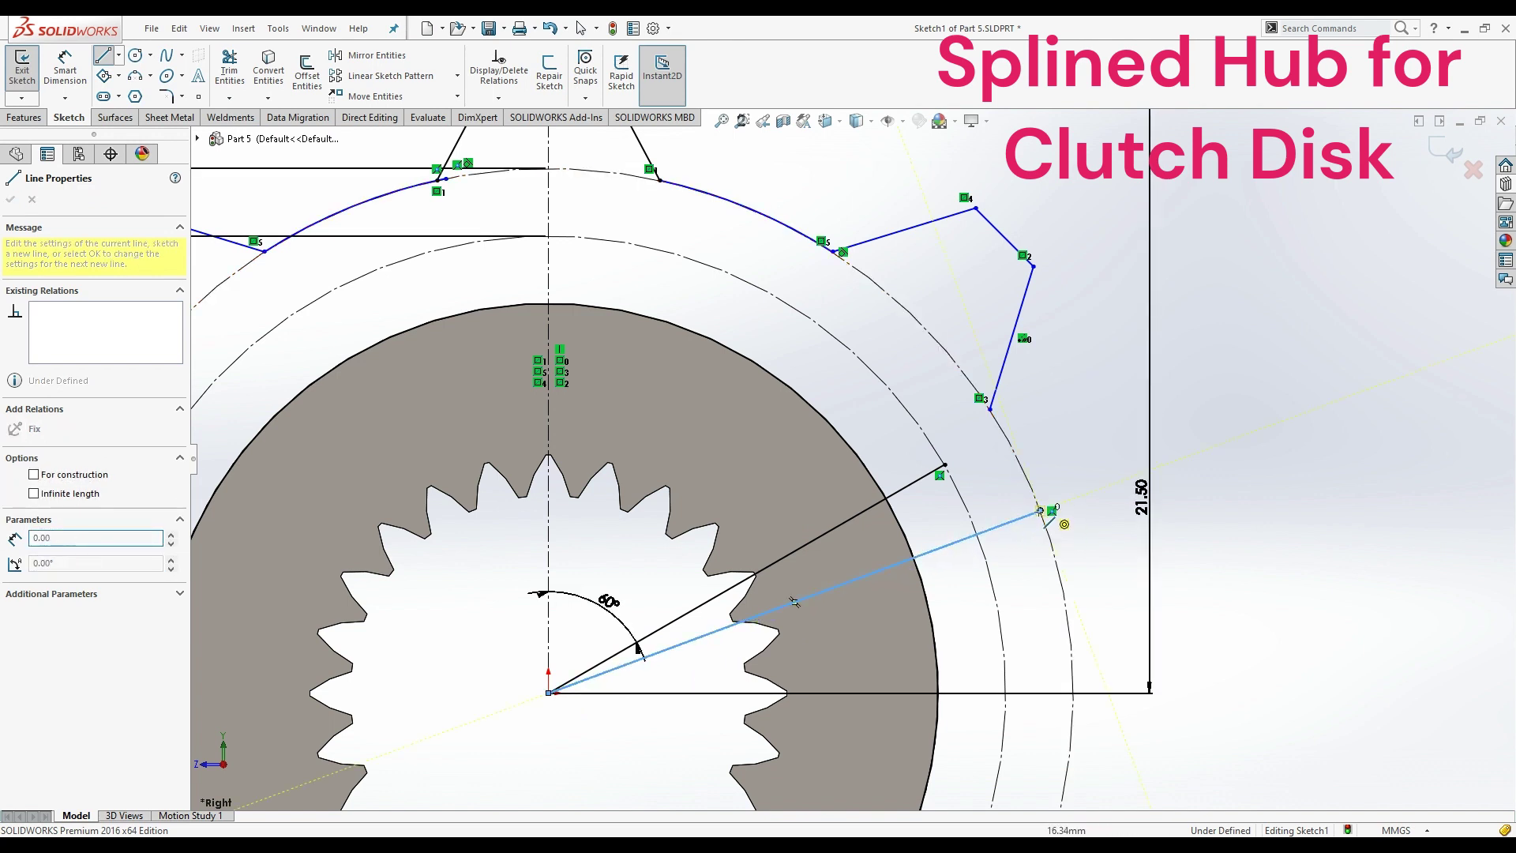
click(66, 71)
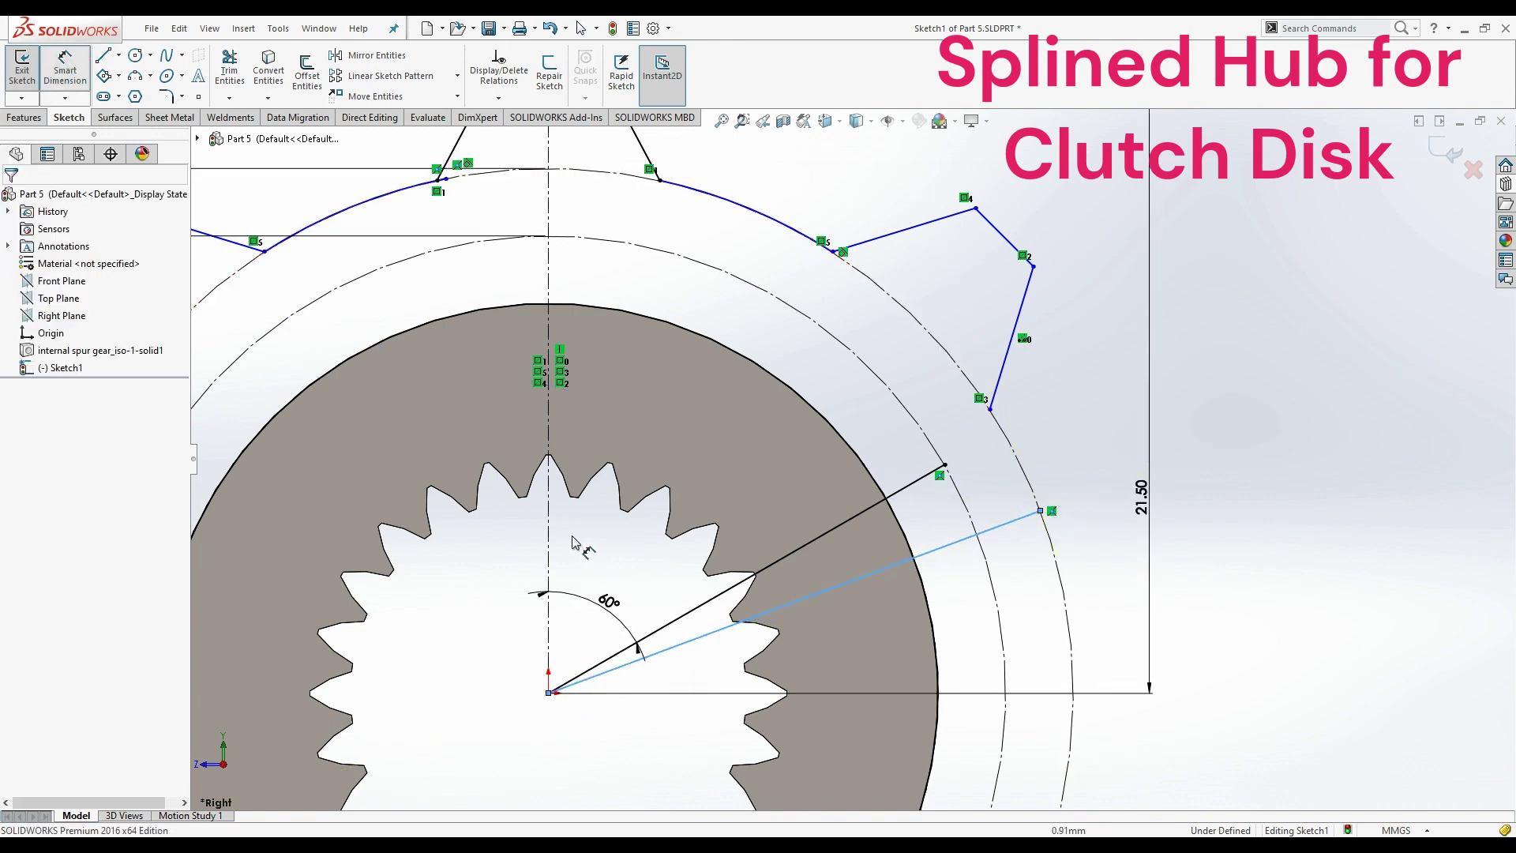
click(734, 626)
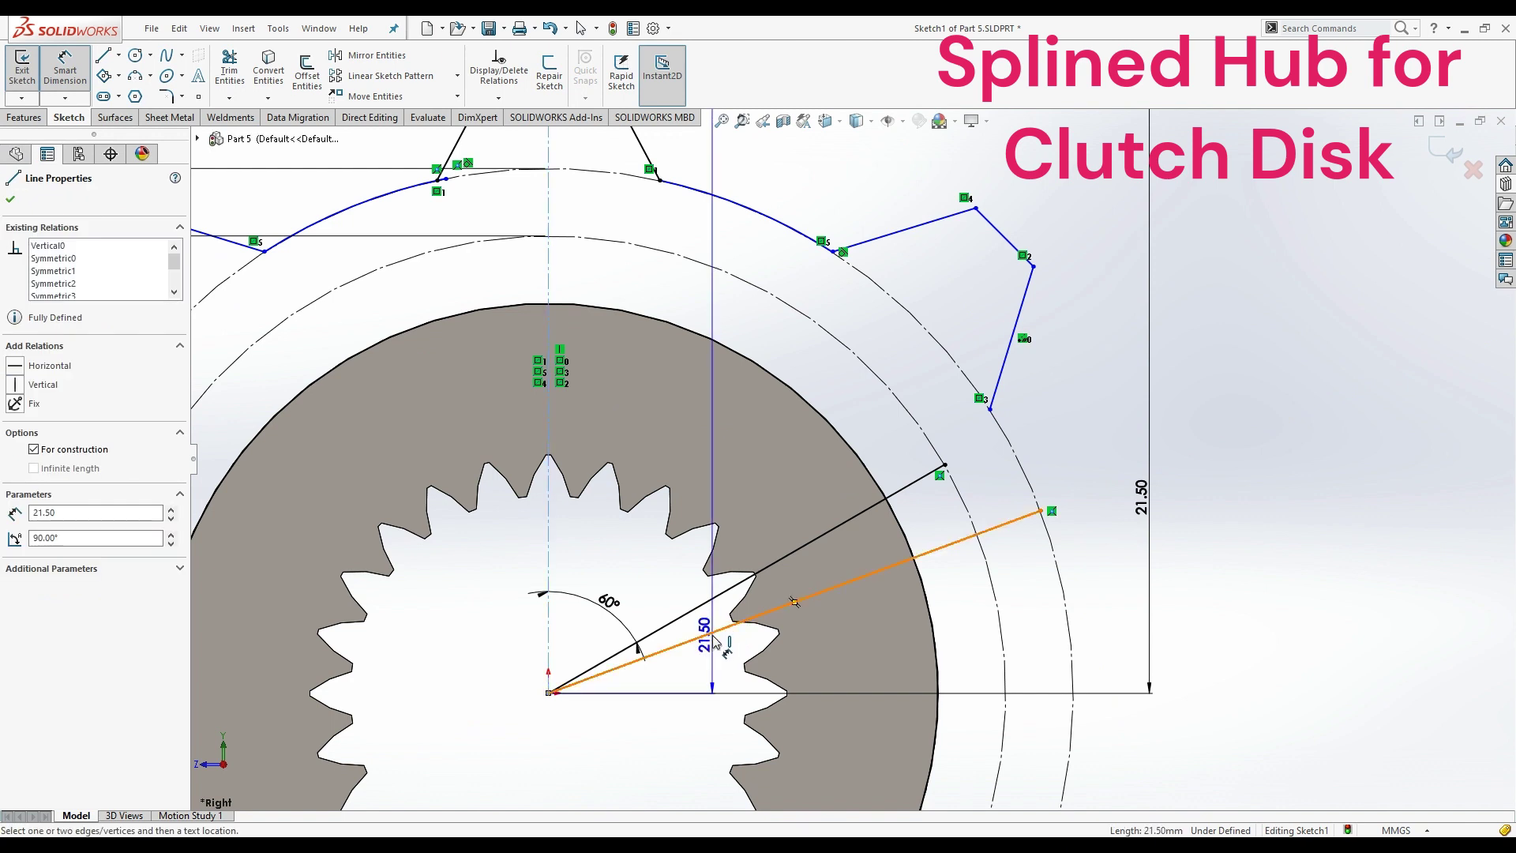
click(672, 573)
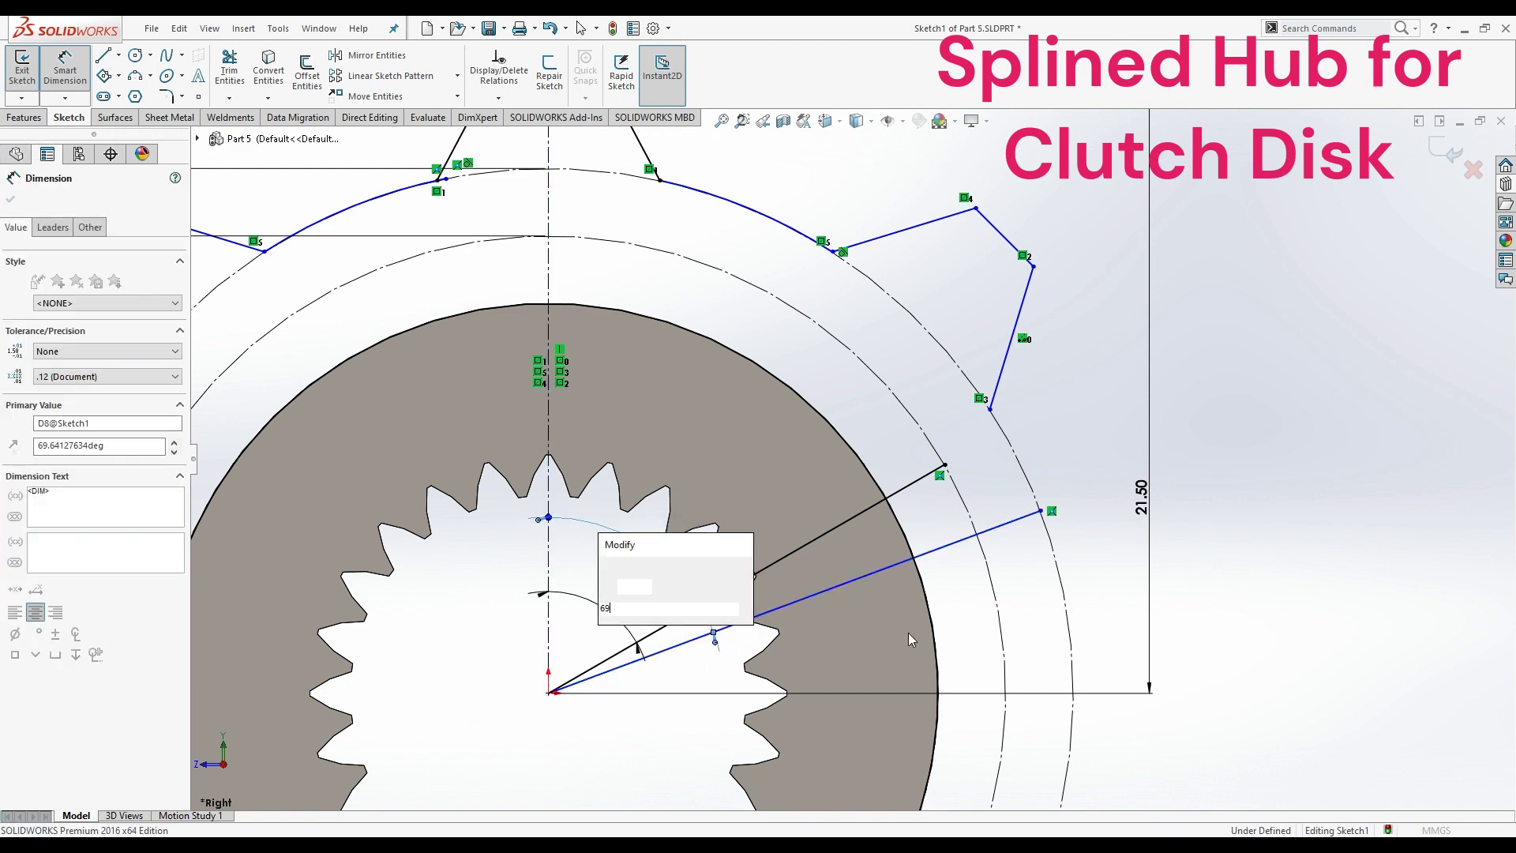
key(Return)
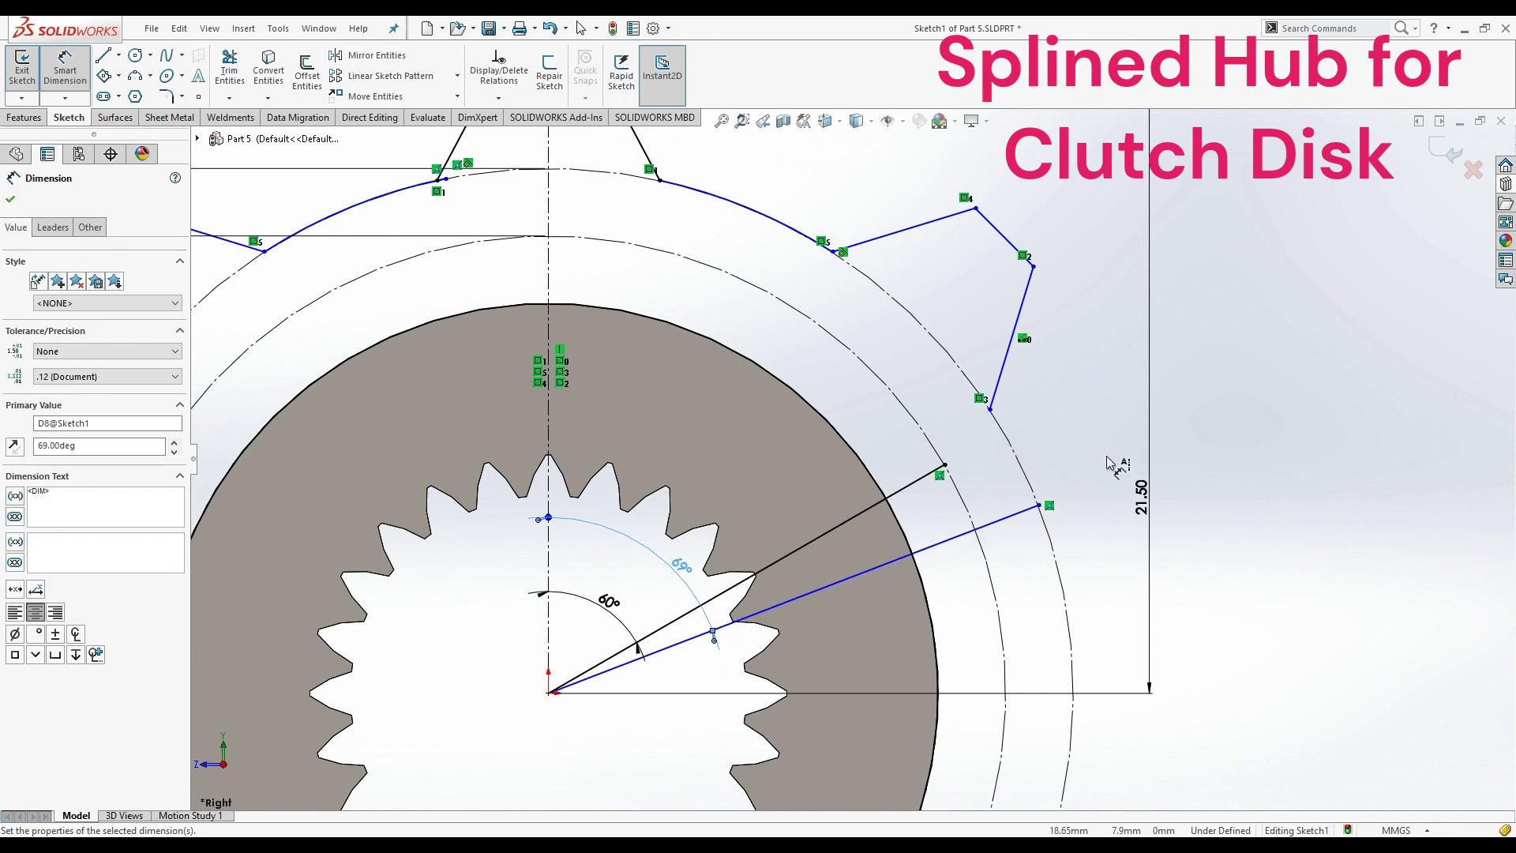
scroll(1113, 465, down, 3)
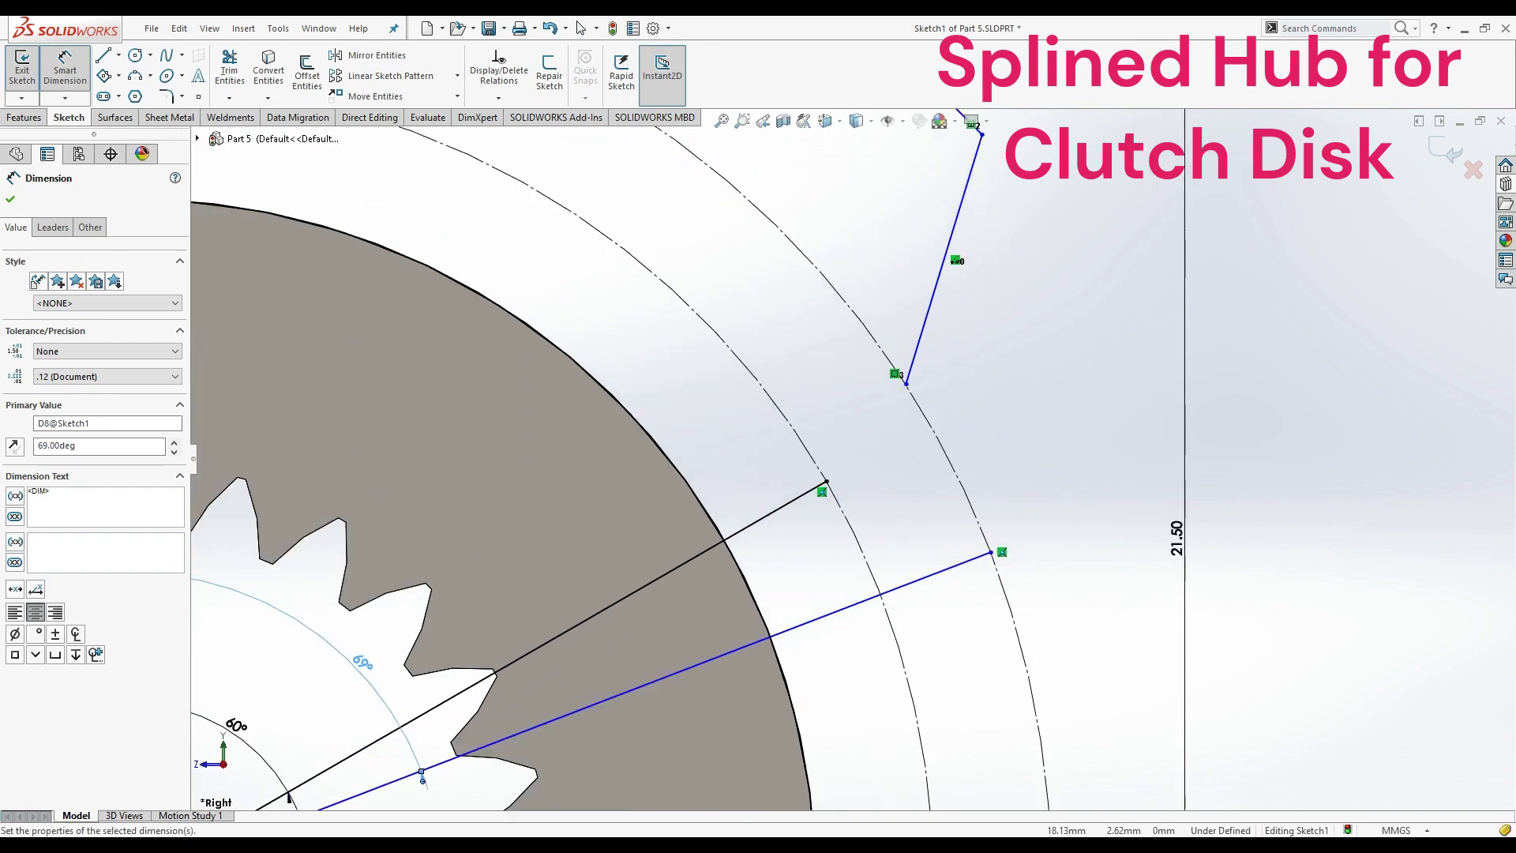
- Draw a short line joining the black radial line's outer end to the blue line's tip
click(104, 57)
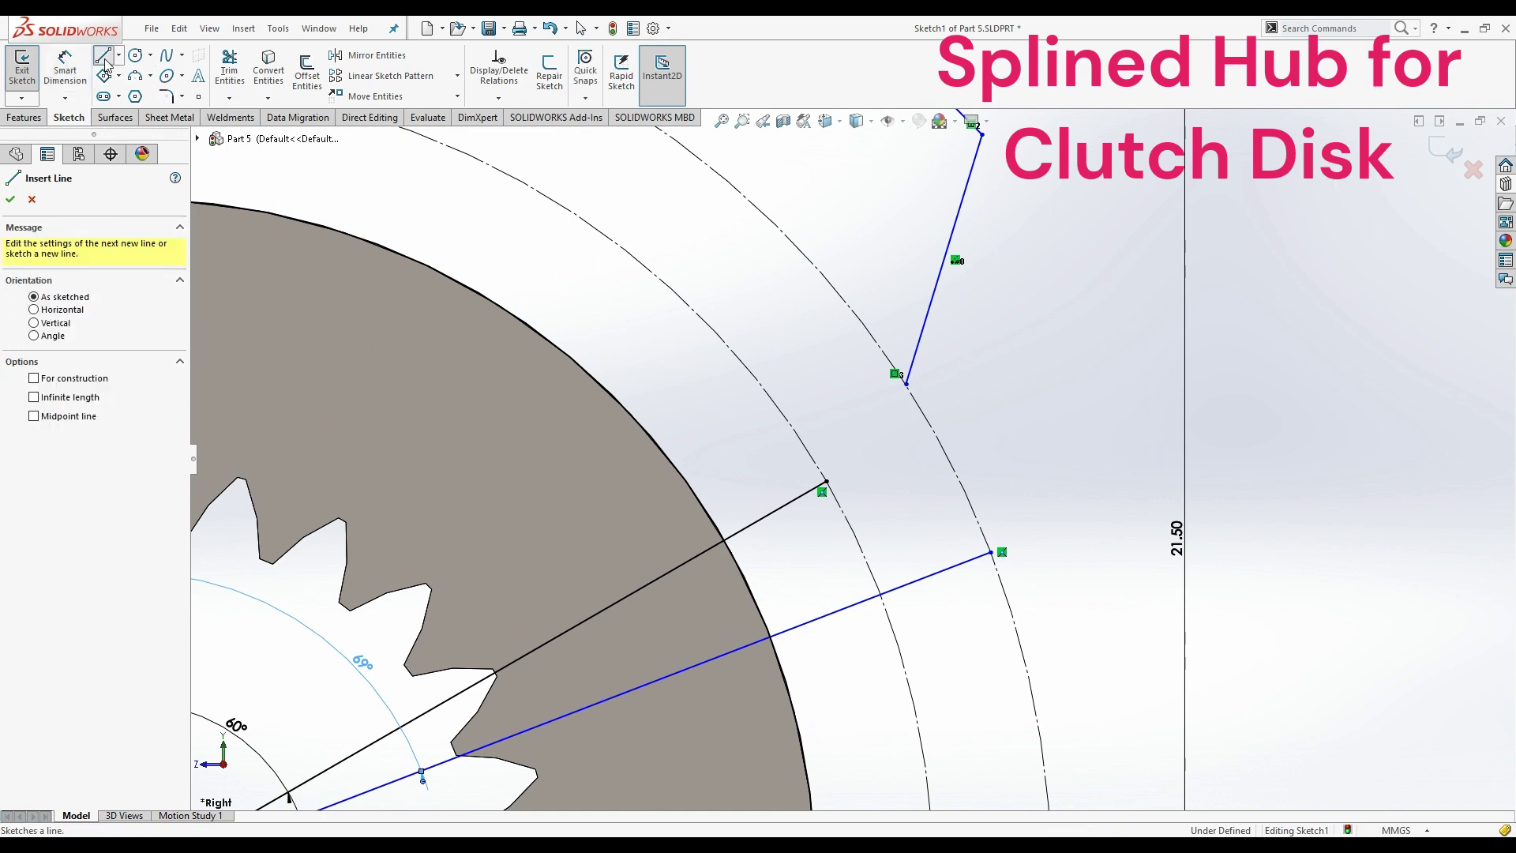
click(829, 483)
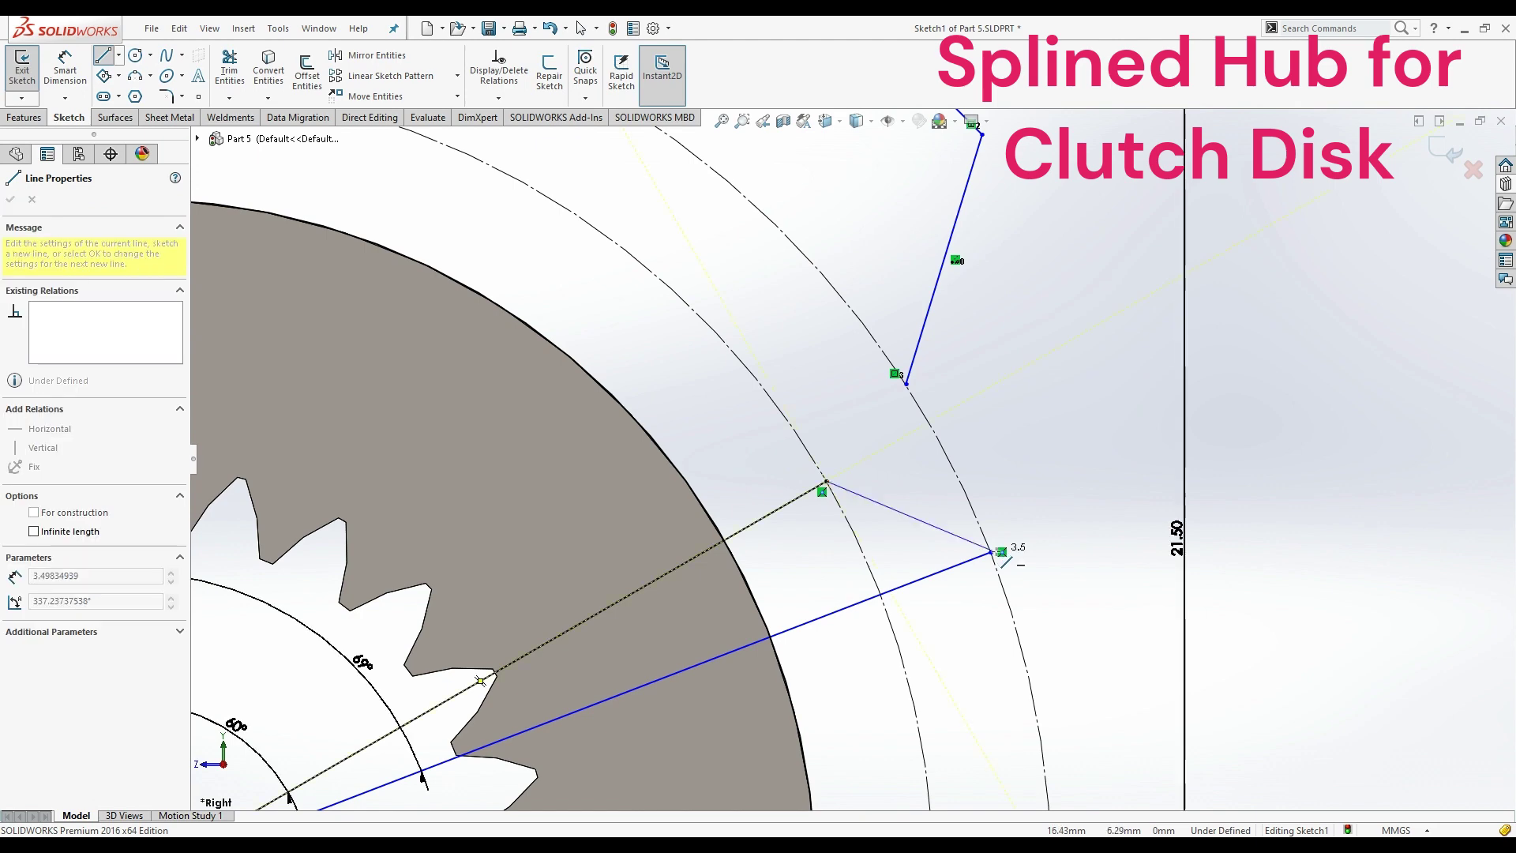
click(992, 552)
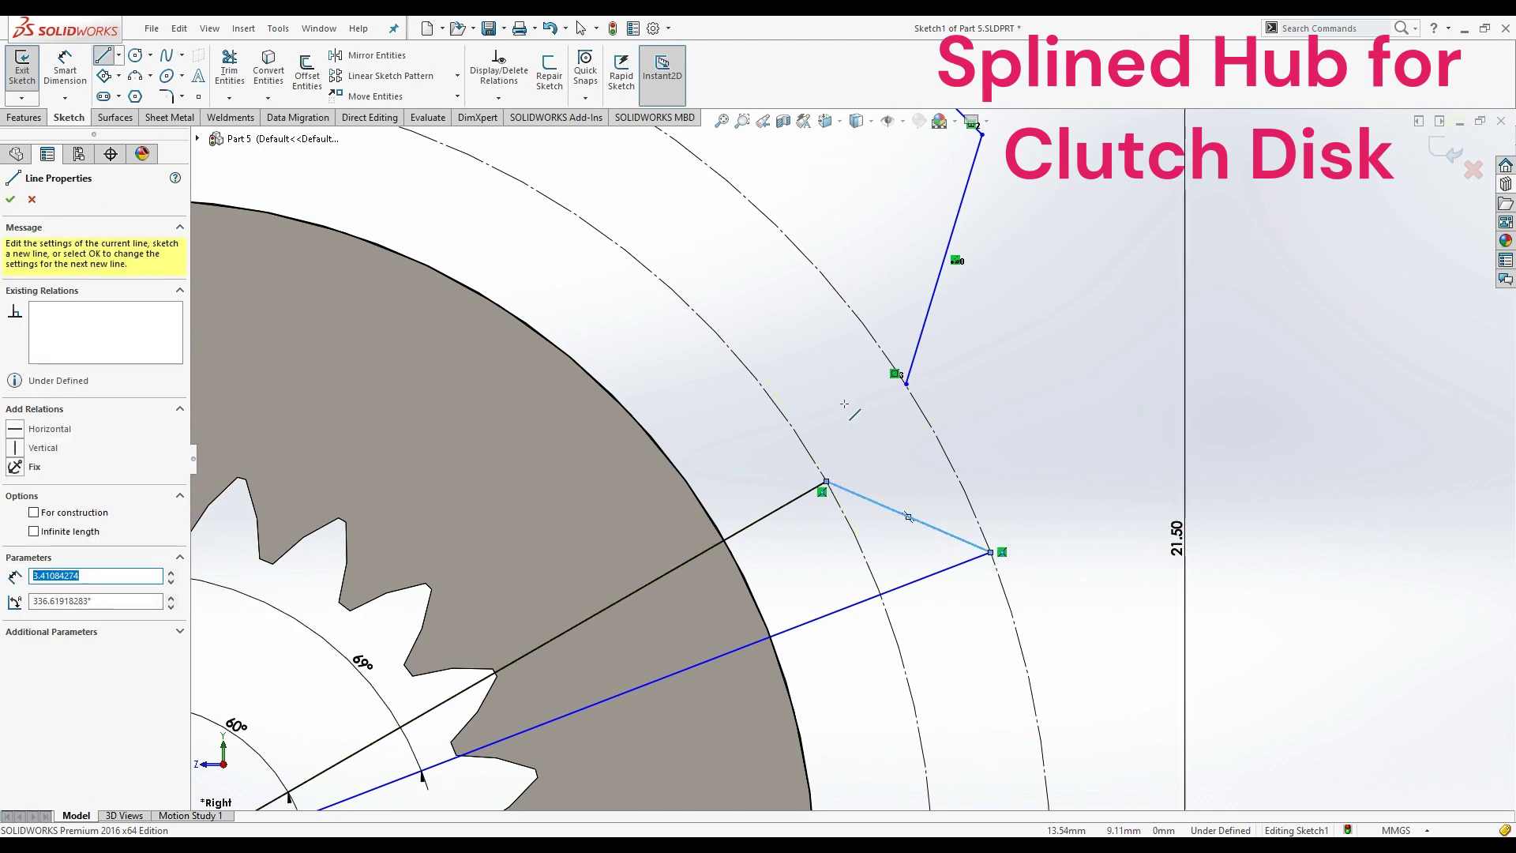
key(Escape)
scroll(857, 538, up, 3)
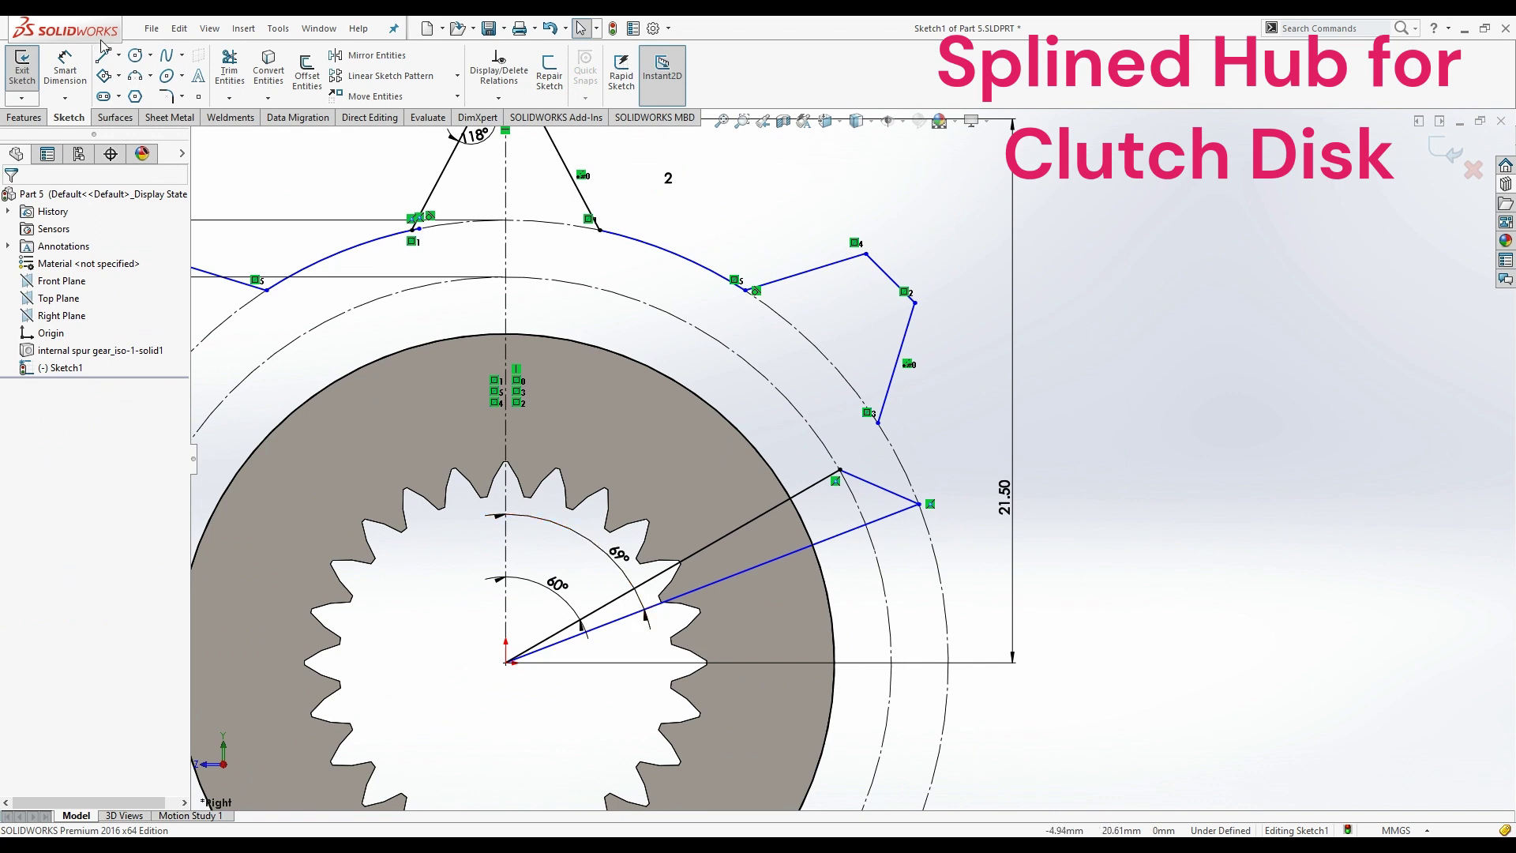
- Add a three-point arc on the outer R17.5 circle from the tooth side's end to the blue line's tip
click(135, 75)
click(917, 506)
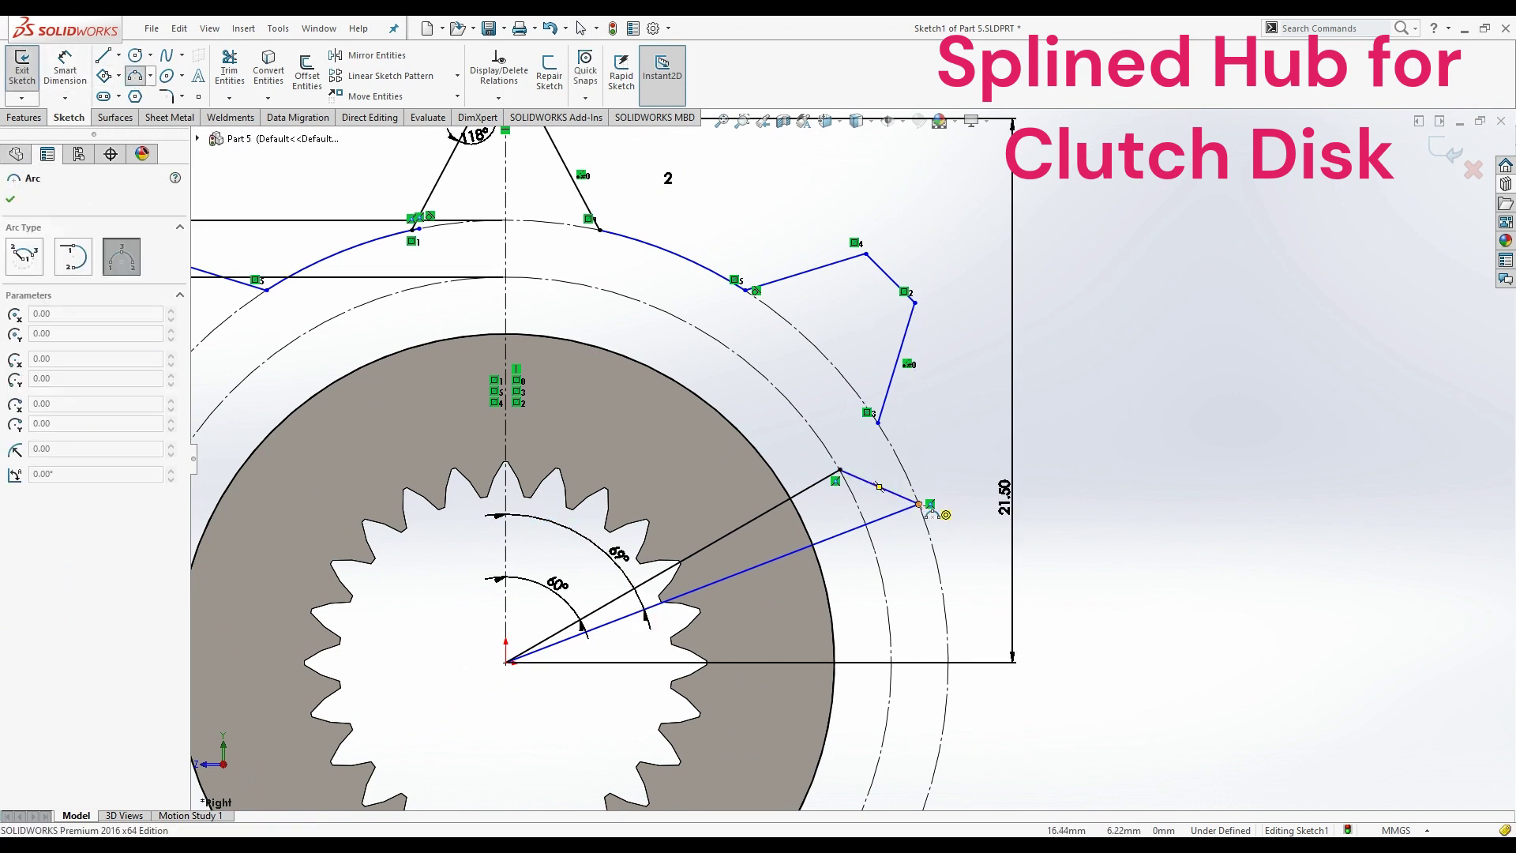
click(878, 424)
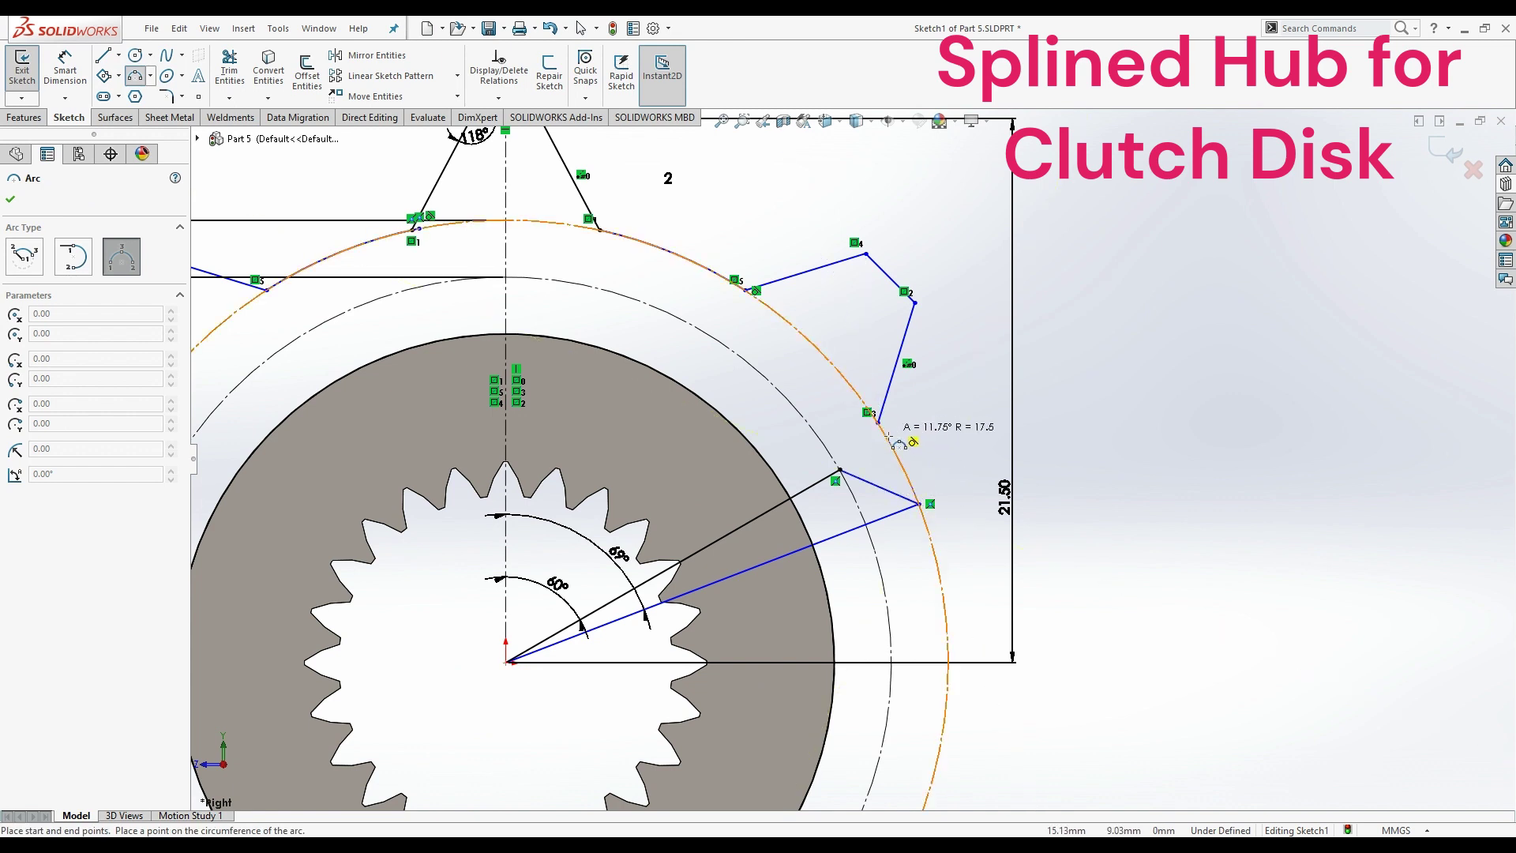
click(910, 443)
key(Escape)
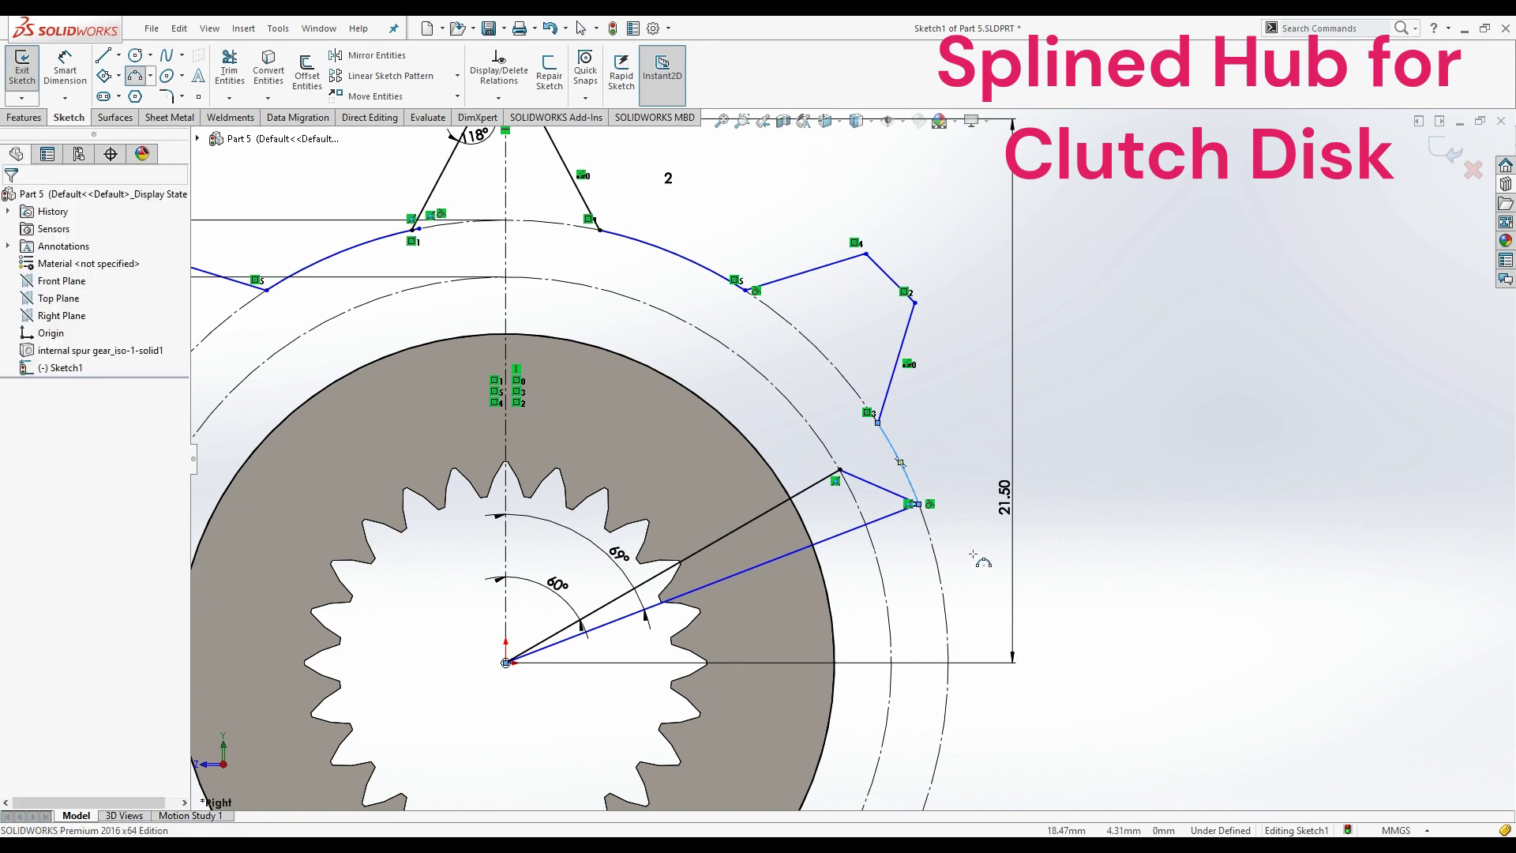
- Convert the blue angled radial line to construction geometry
click(817, 545)
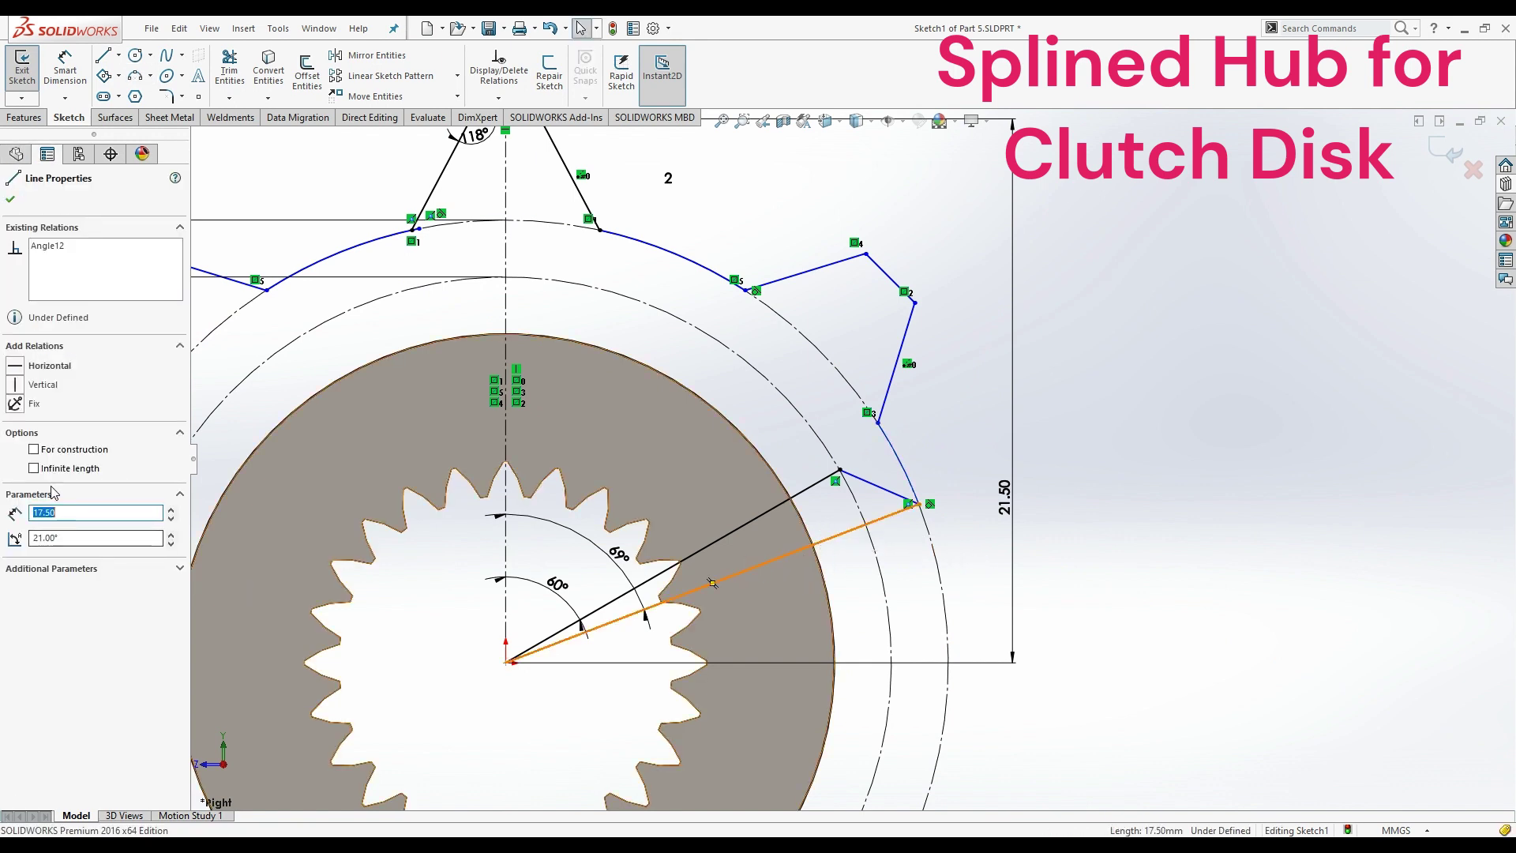
click(34, 450)
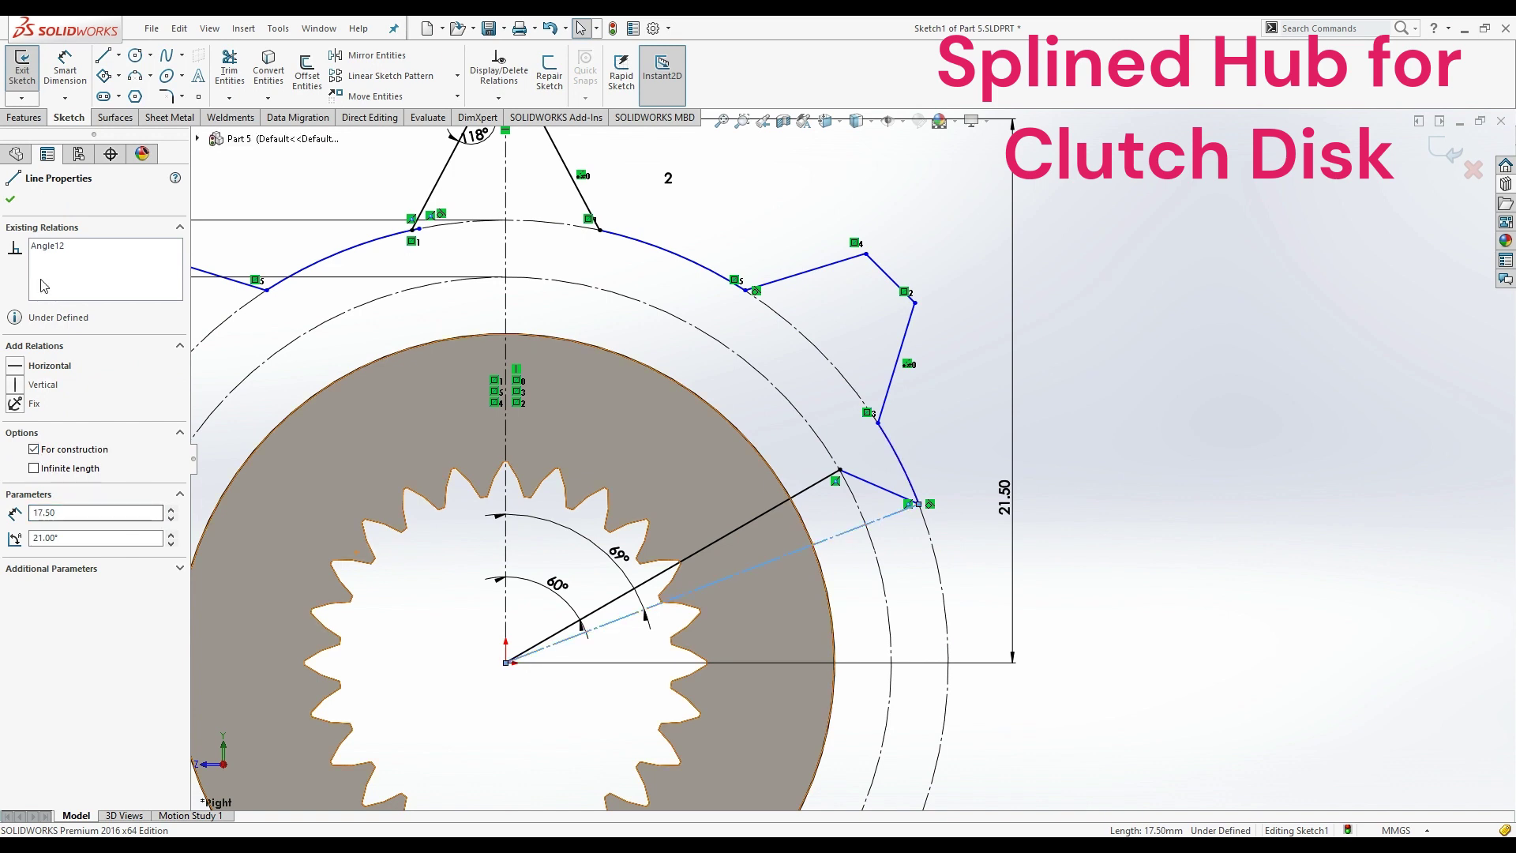
click(11, 199)
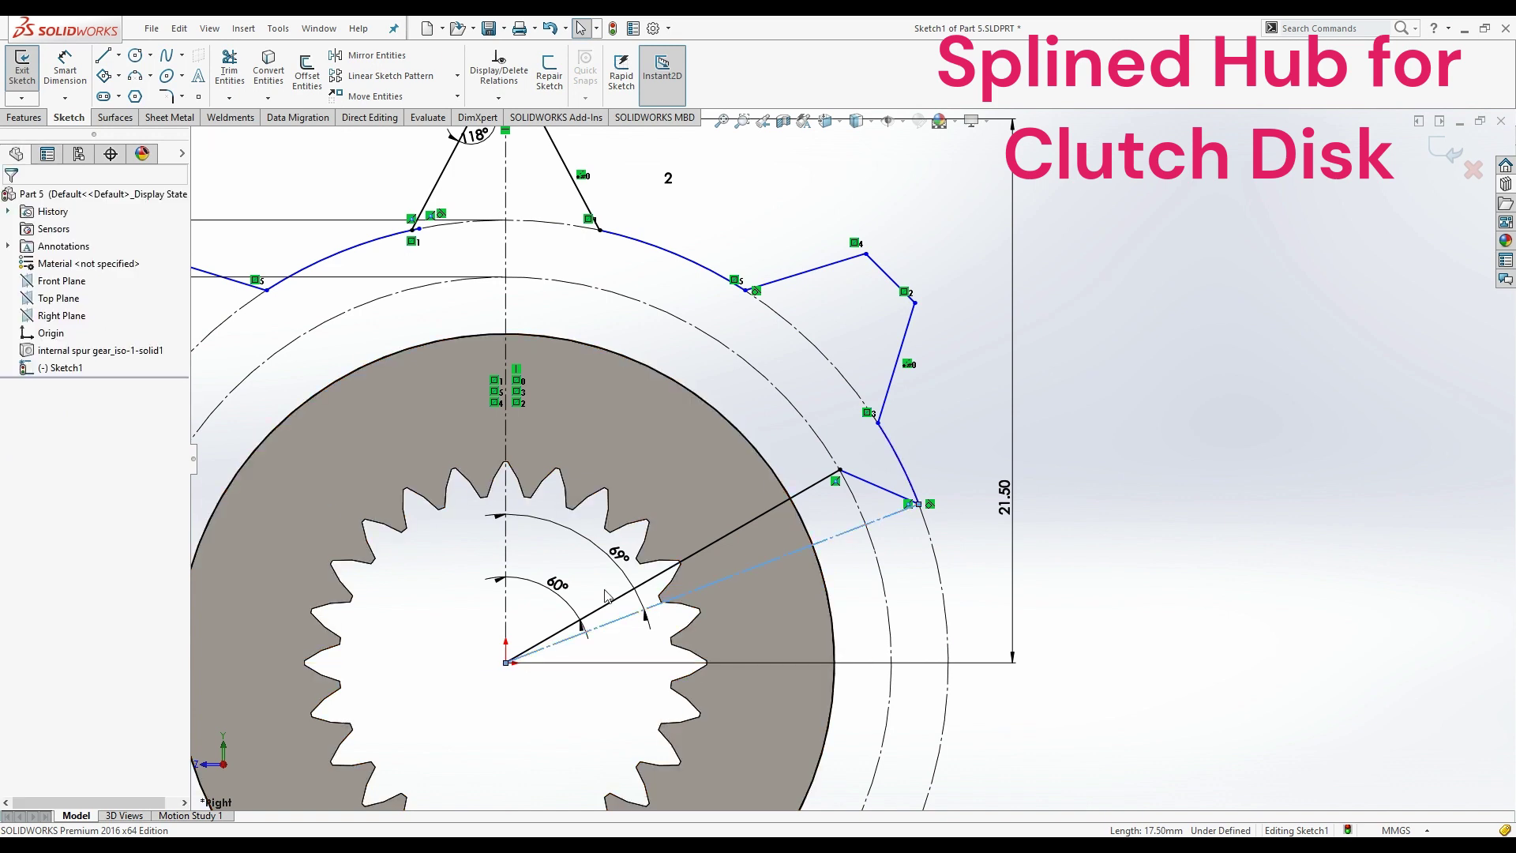
click(1106, 600)
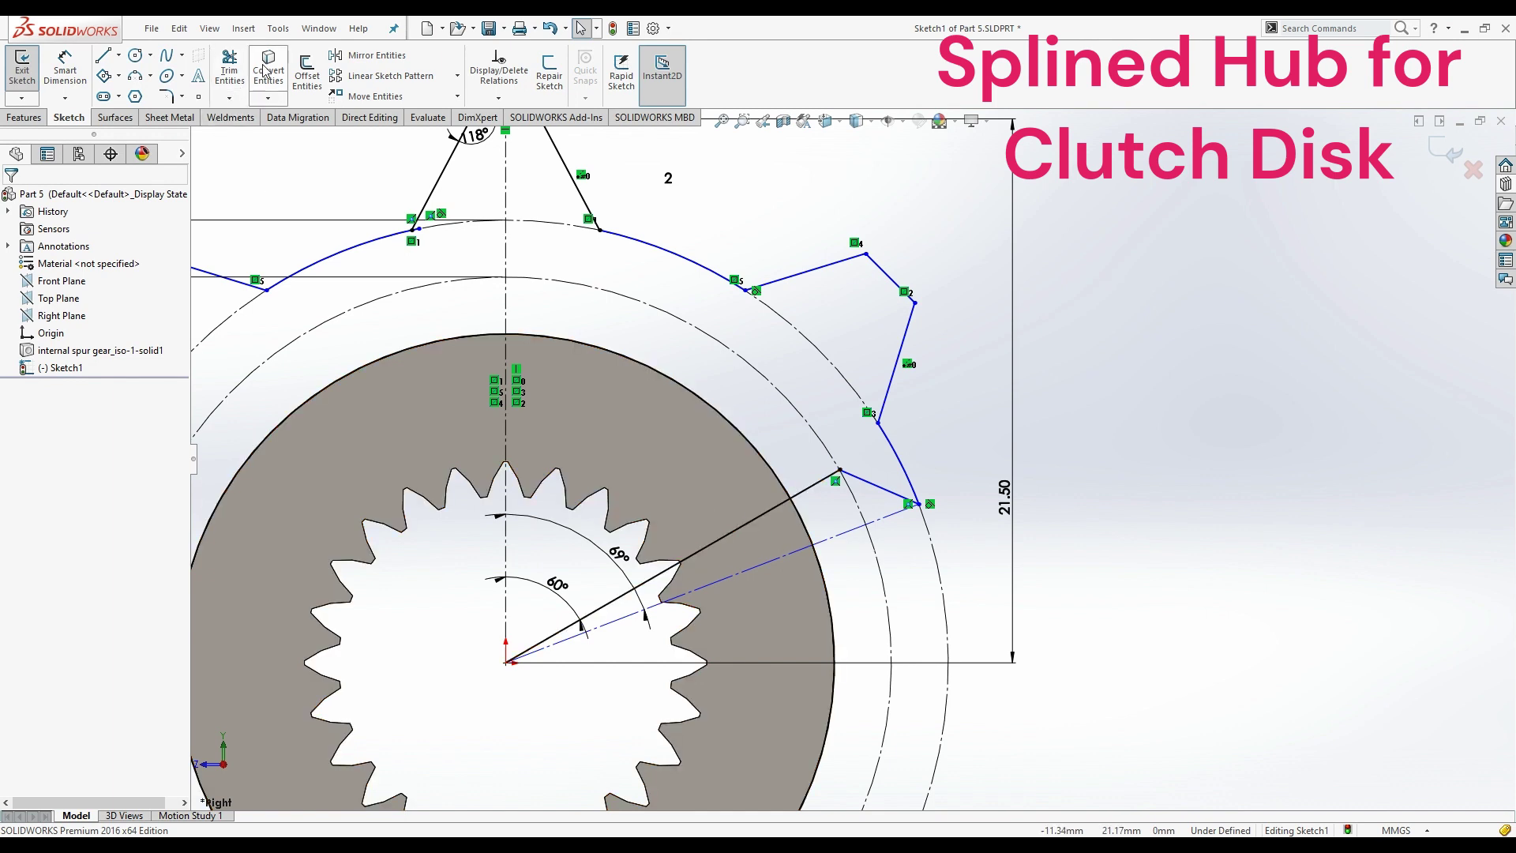
click(239, 77)
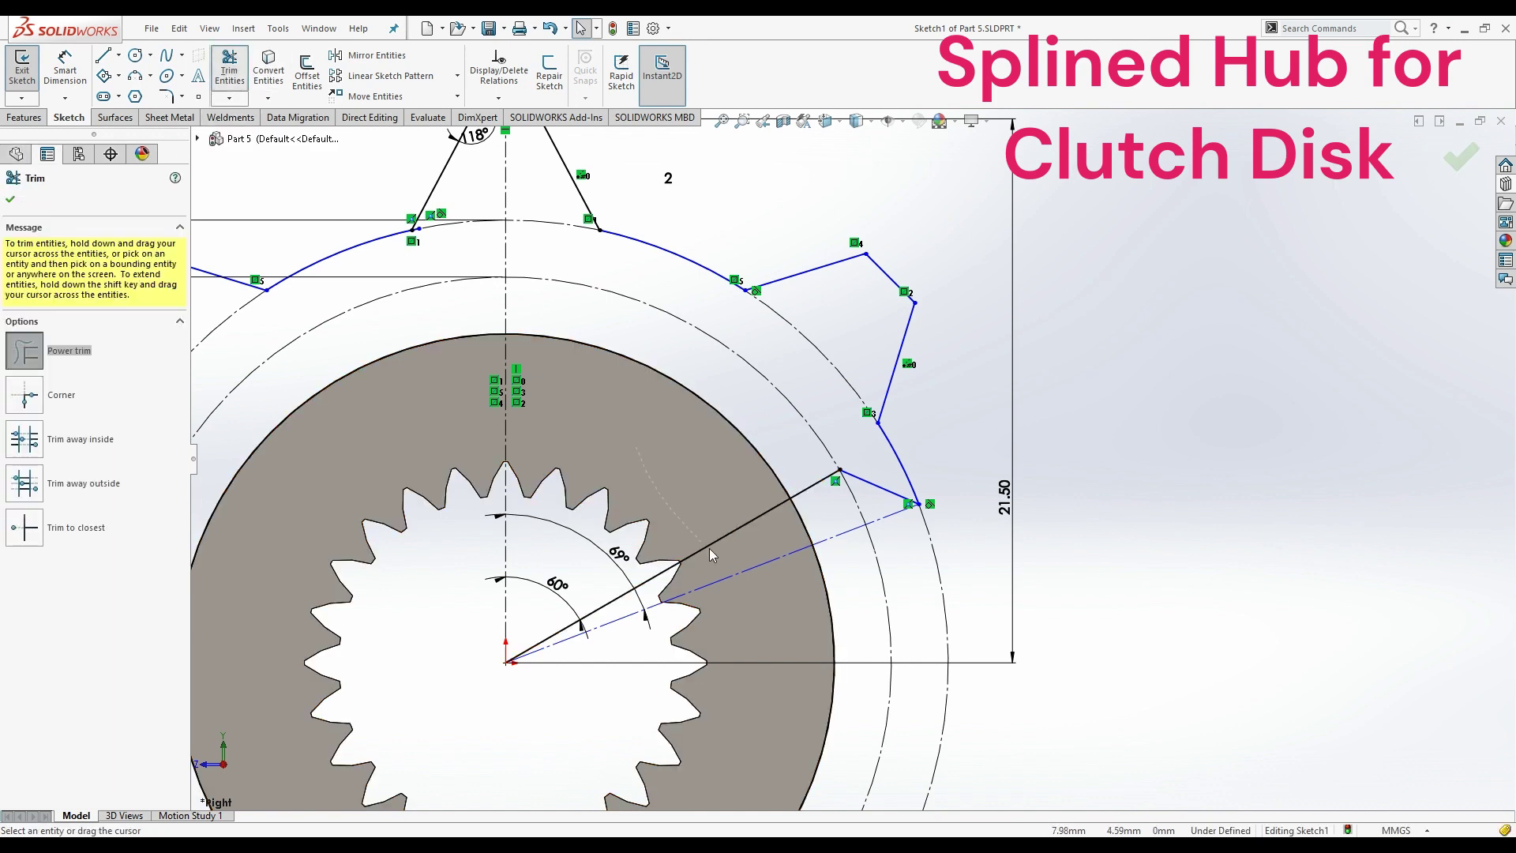
- Trim away the extra part of the black radial line
drag(709, 548, 643, 410)
scroll(636, 408, up, 2)
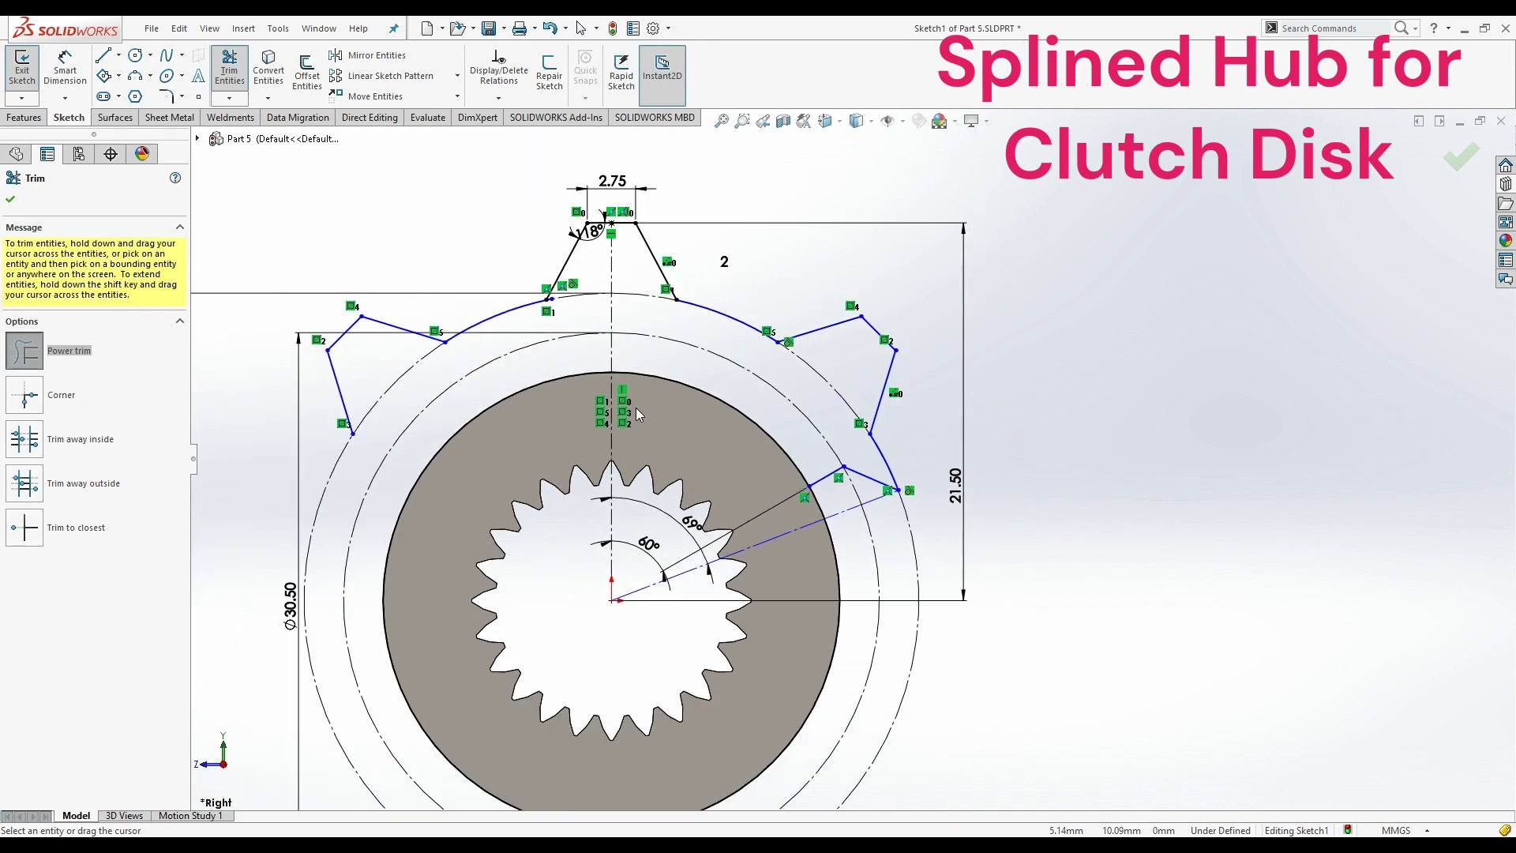
key(Escape)
scroll(836, 494, down, 2)
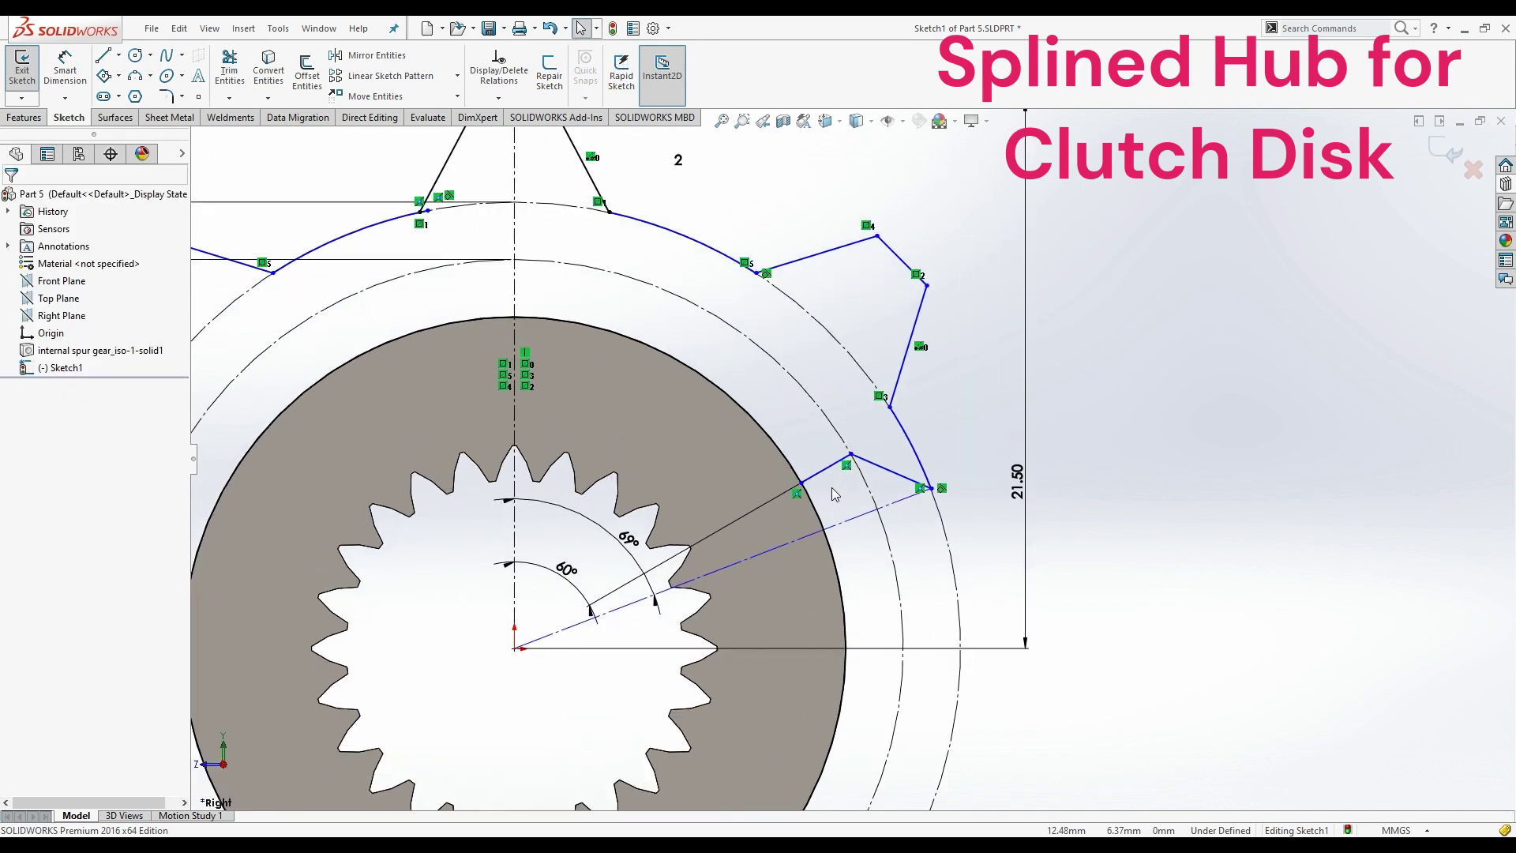
scroll(835, 494, down, 2)
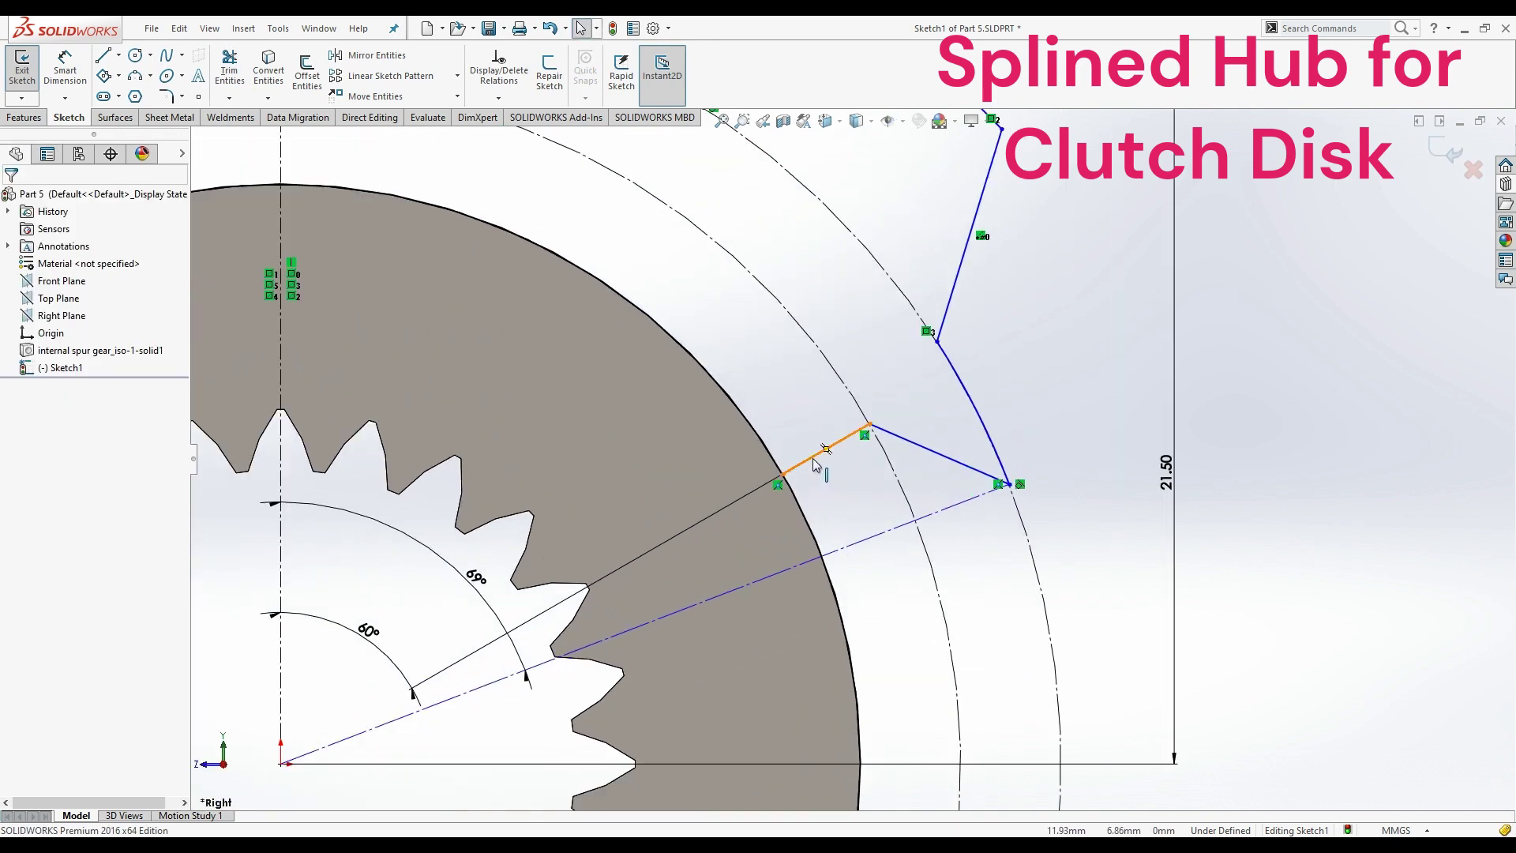
- Mirror the 2.25 mm tooth line and its neighbouring line across the vertical centreline
click(817, 464)
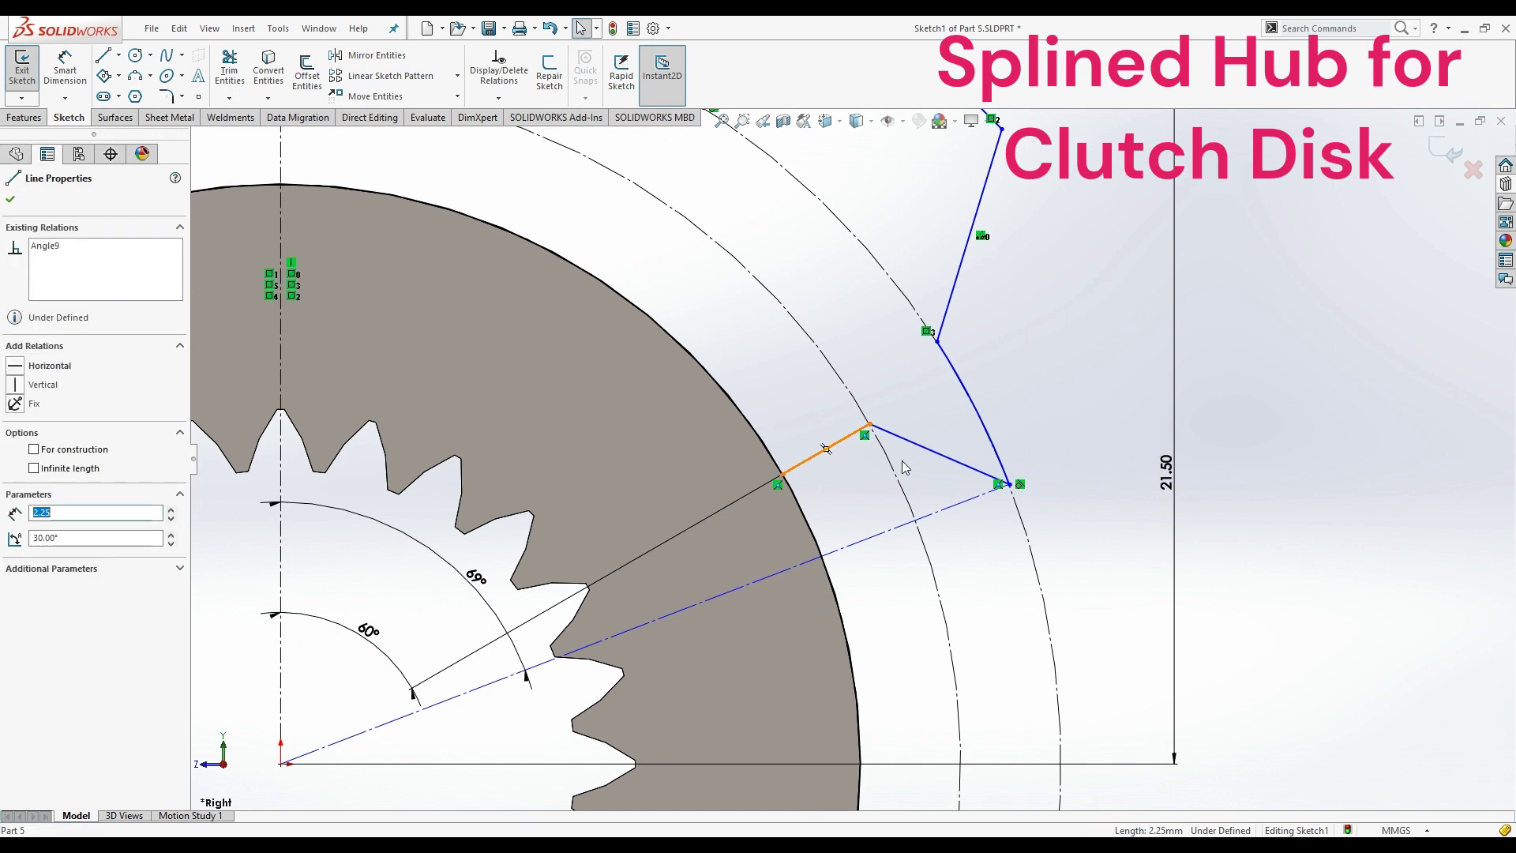
ctrl+click(946, 466)
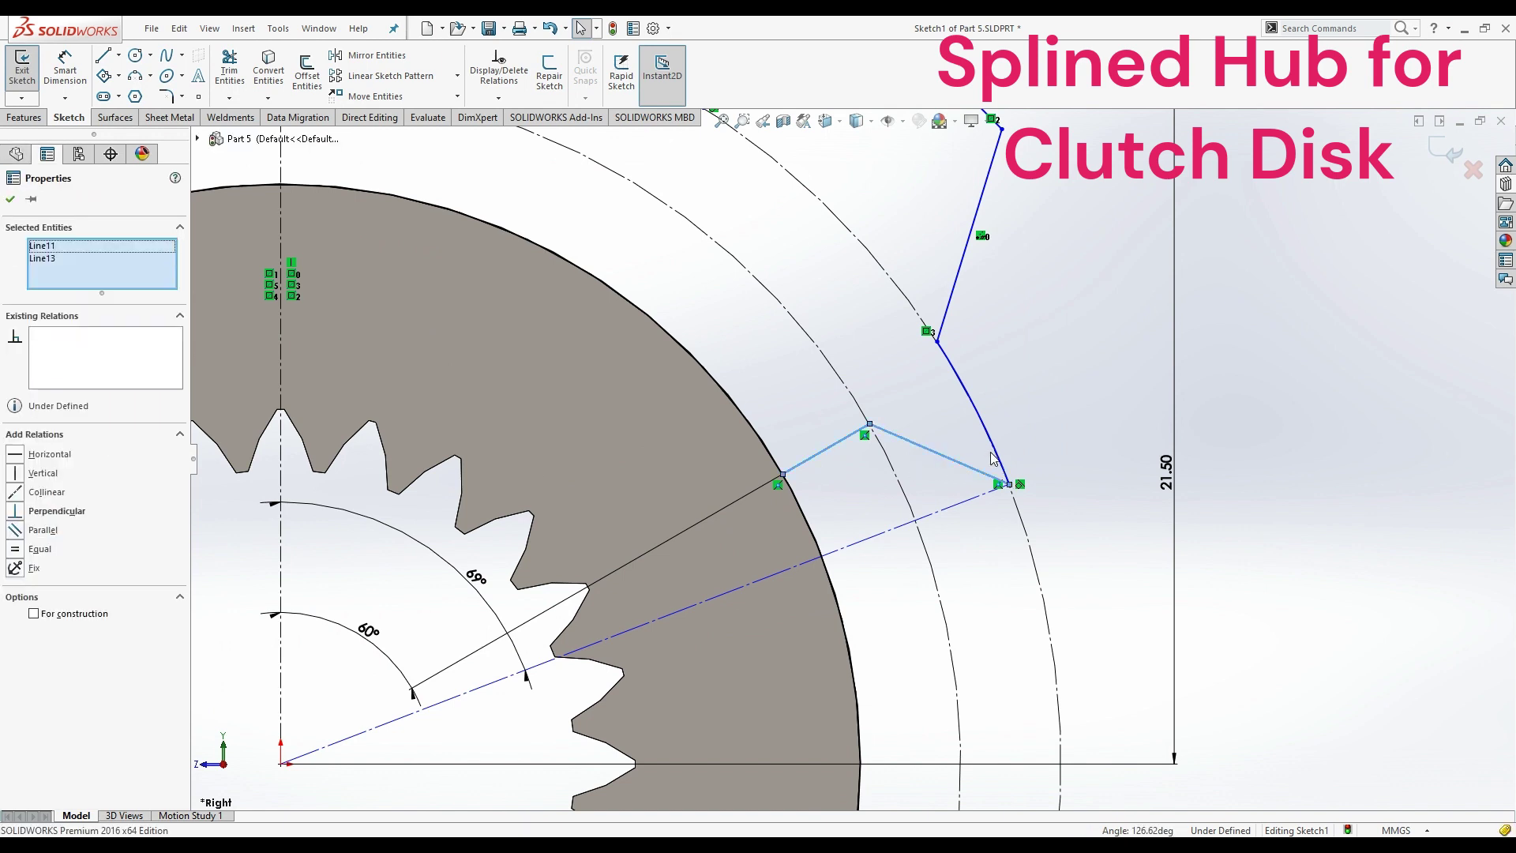
scroll(742, 584, up, 2)
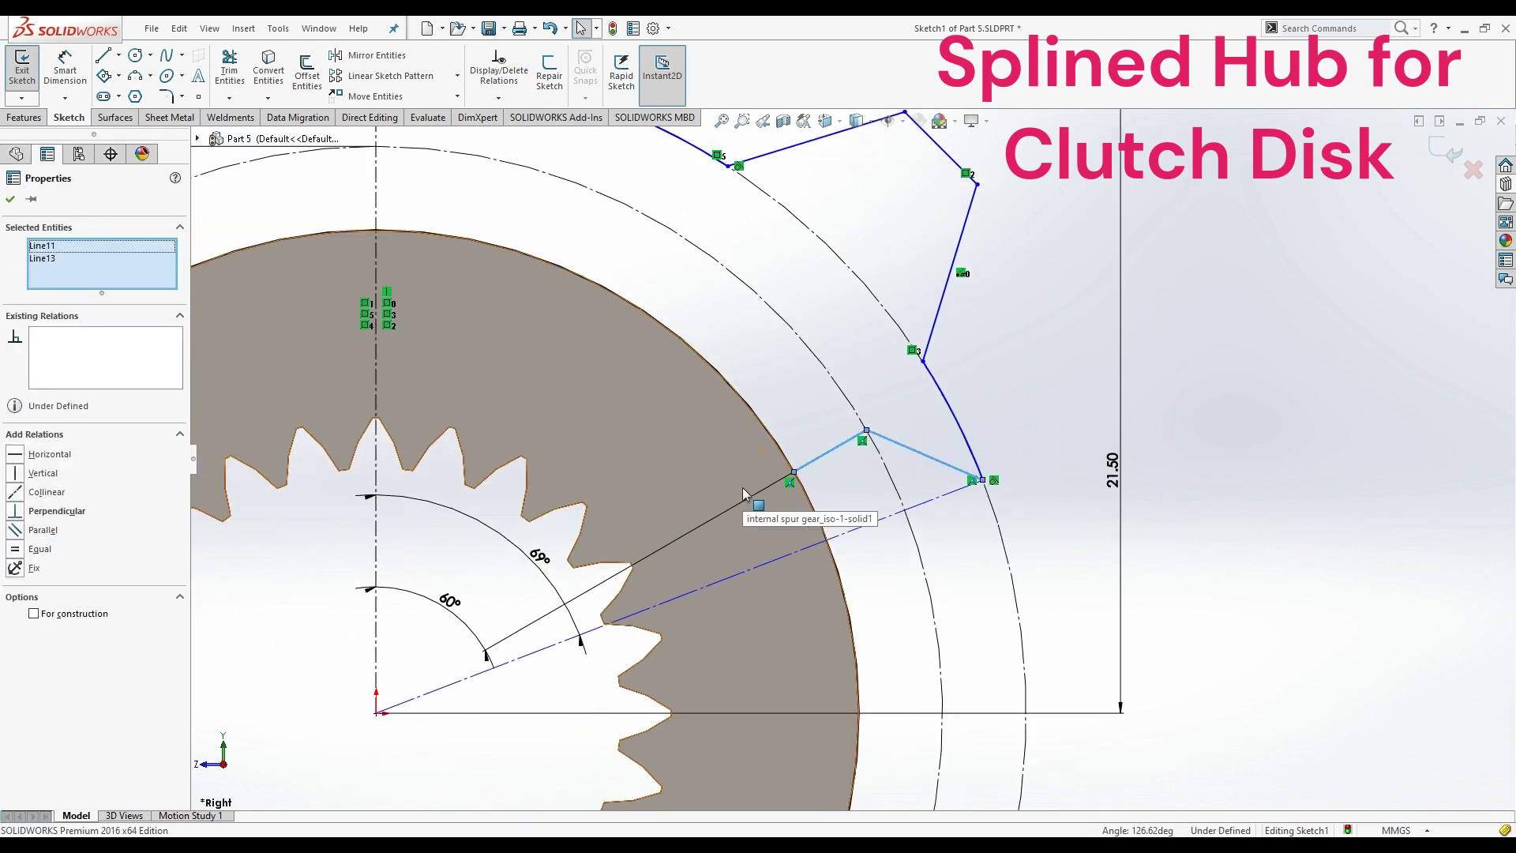
scroll(643, 395, up, 2)
scroll(643, 394, up, 1)
click(373, 55)
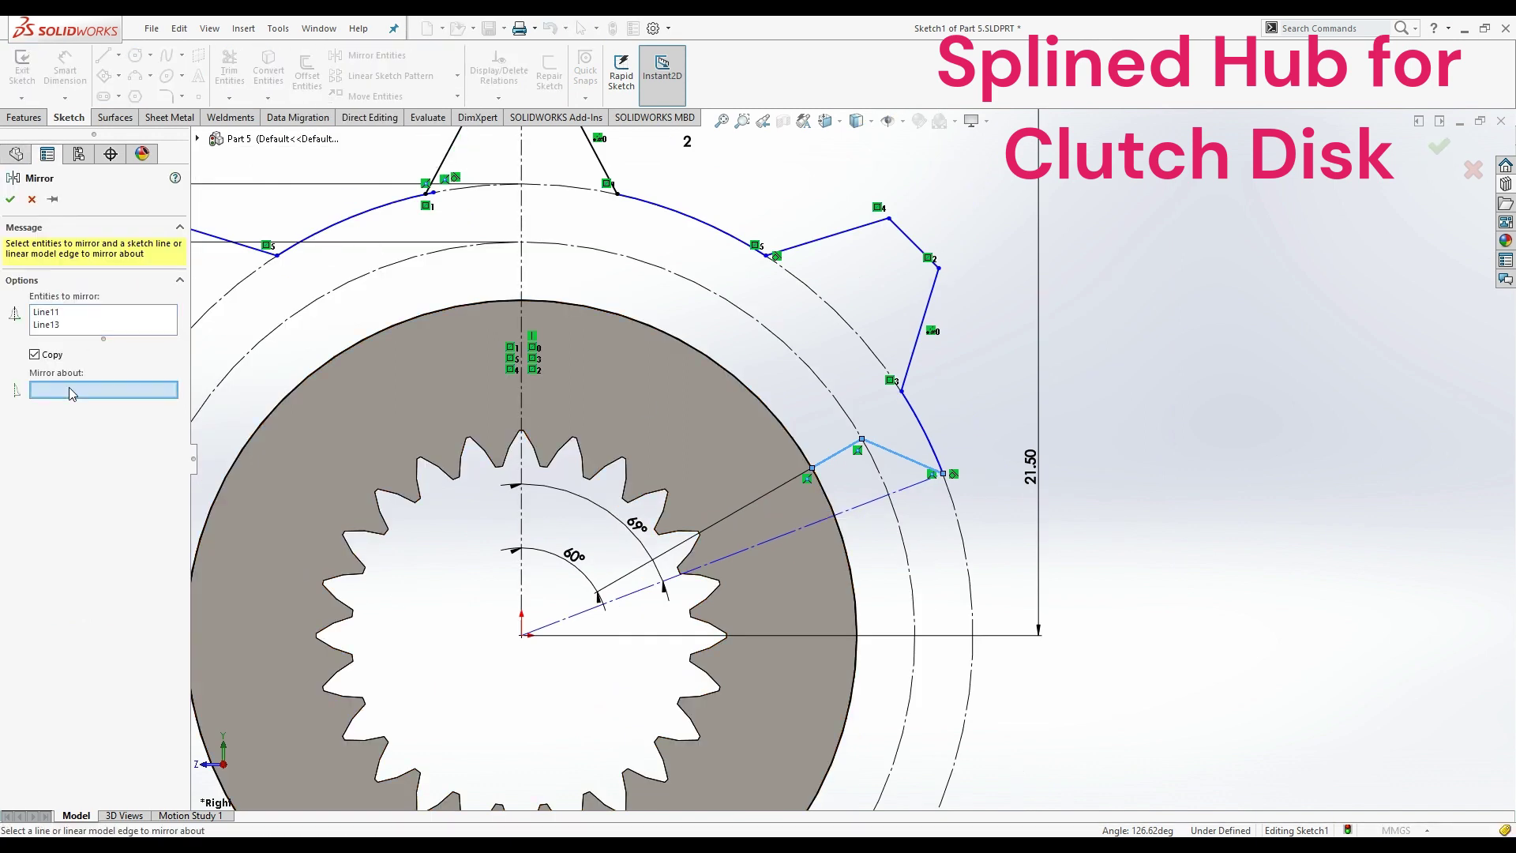
click(522, 263)
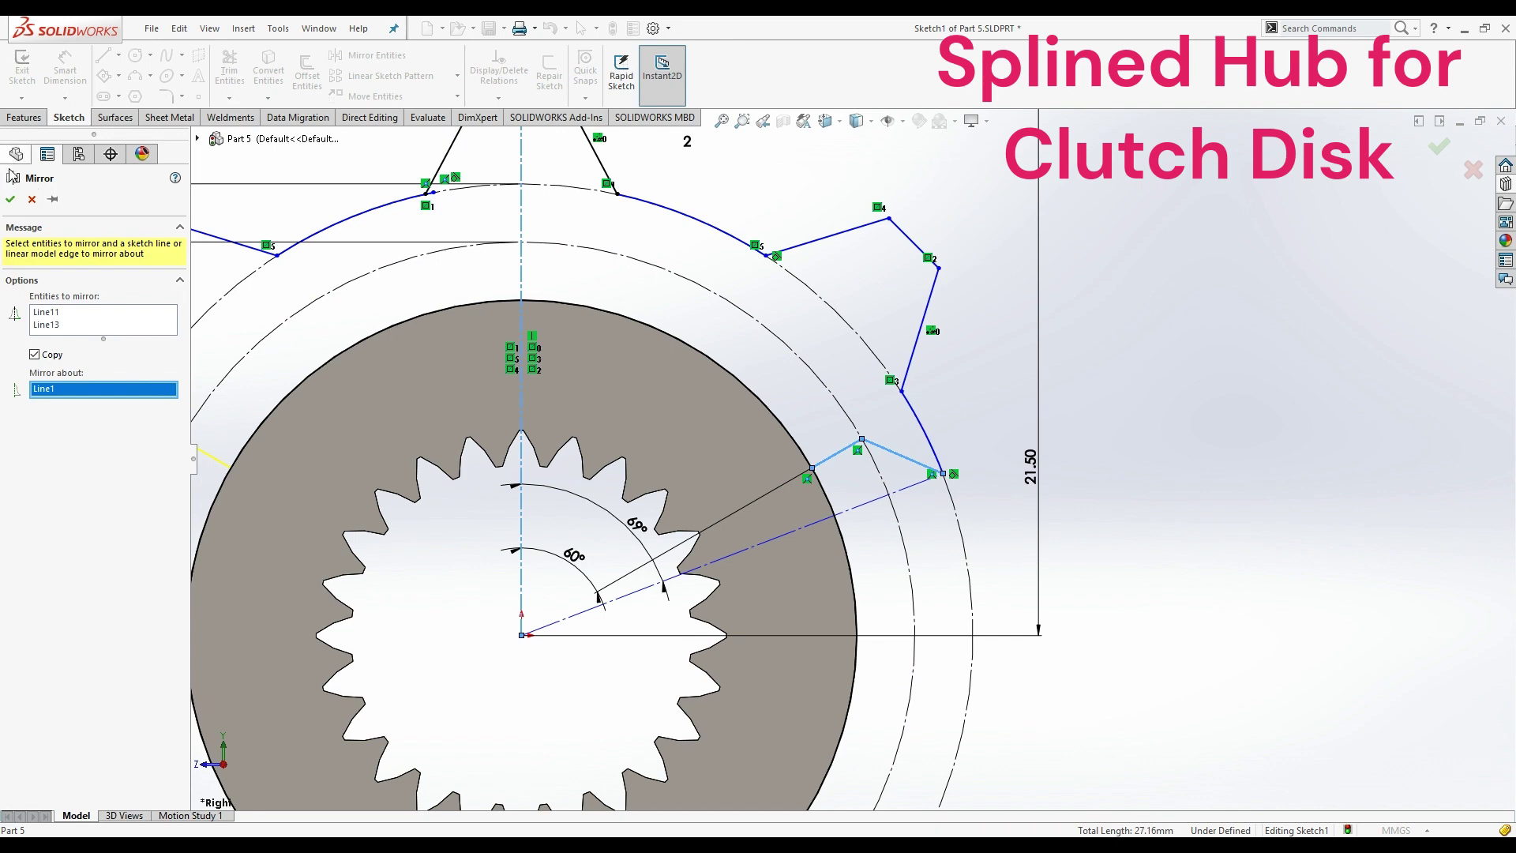
click(13, 201)
scroll(466, 365, up, 5)
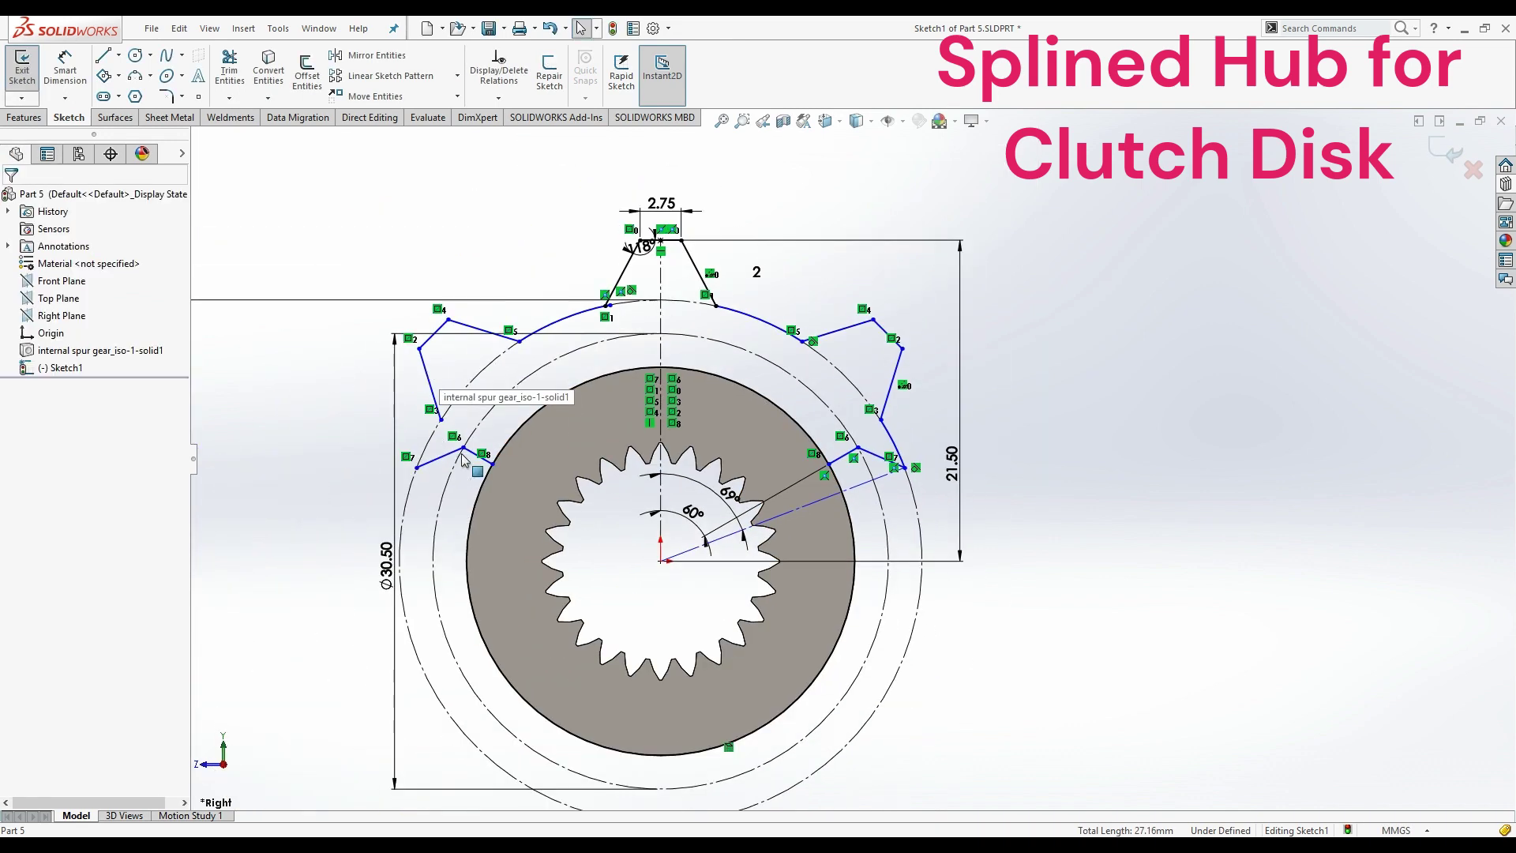
scroll(320, 191, down, 5)
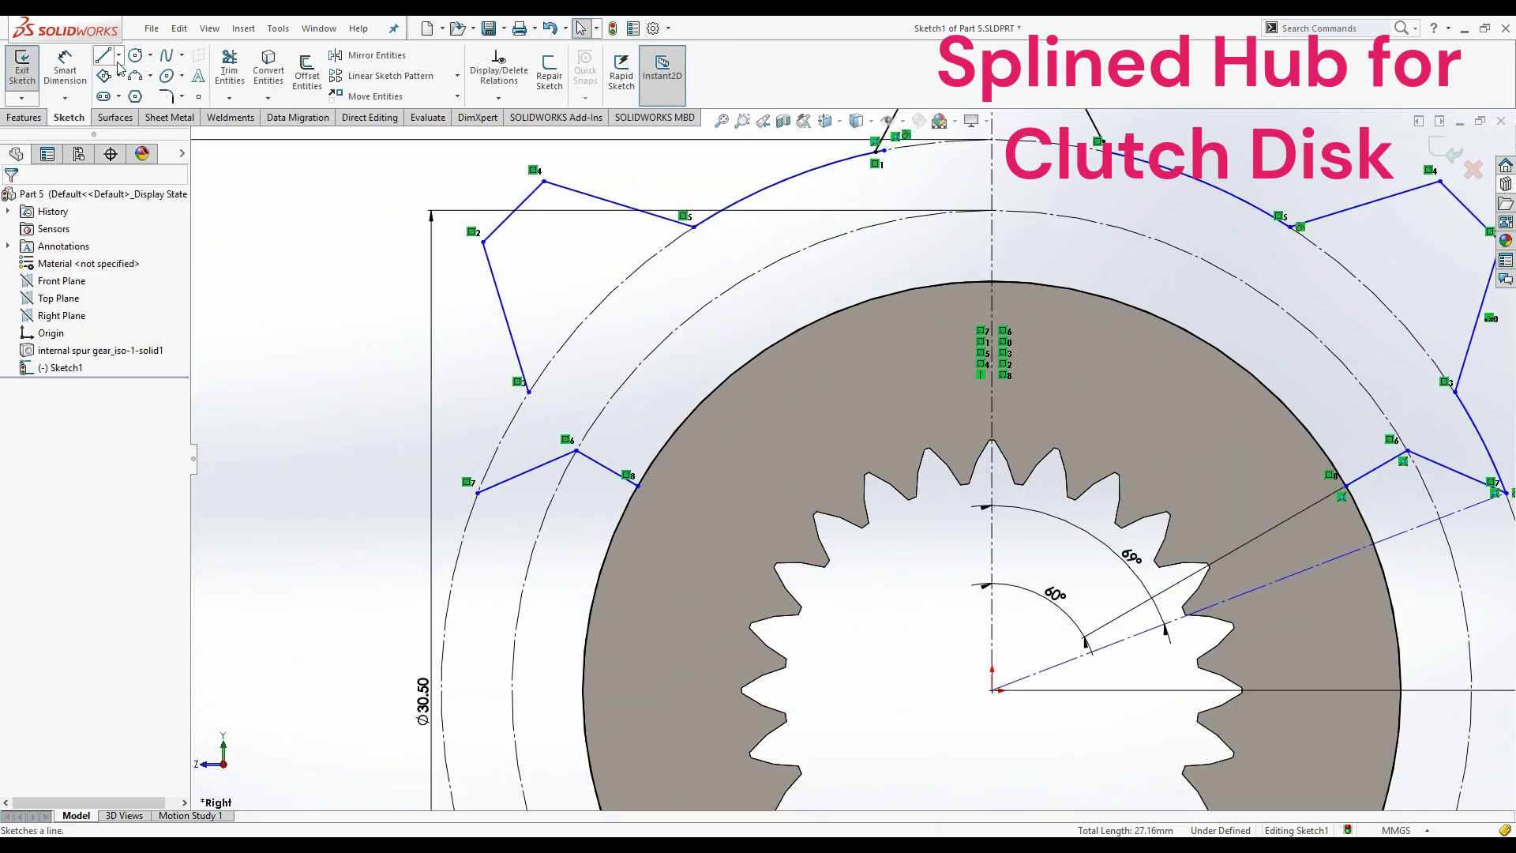
- Try a three-point arc on the left tooth, then undo it since it makes the sketch unsolvable
click(135, 75)
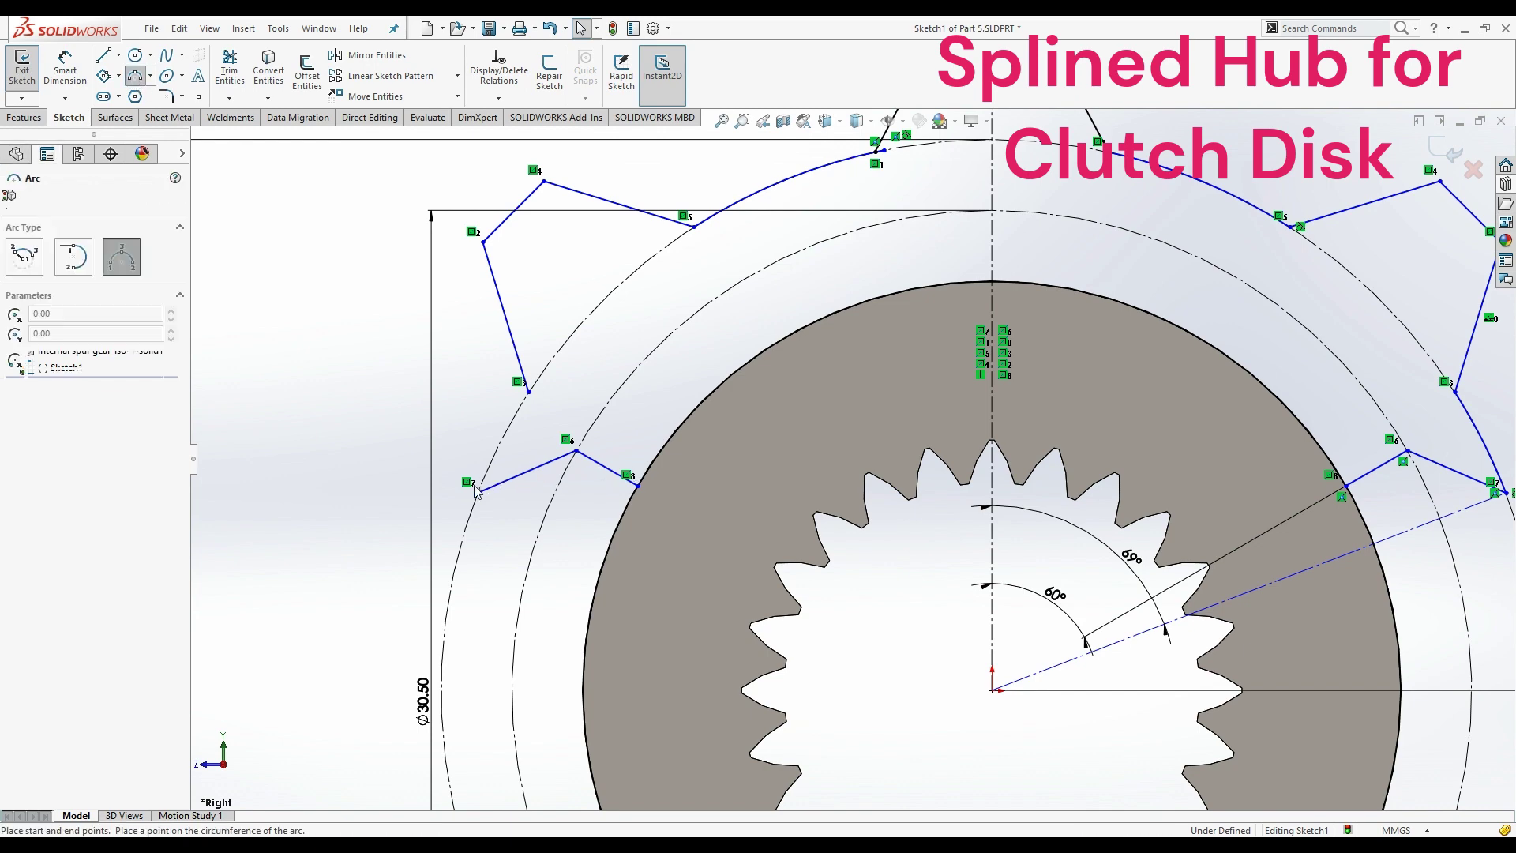
click(477, 493)
click(528, 391)
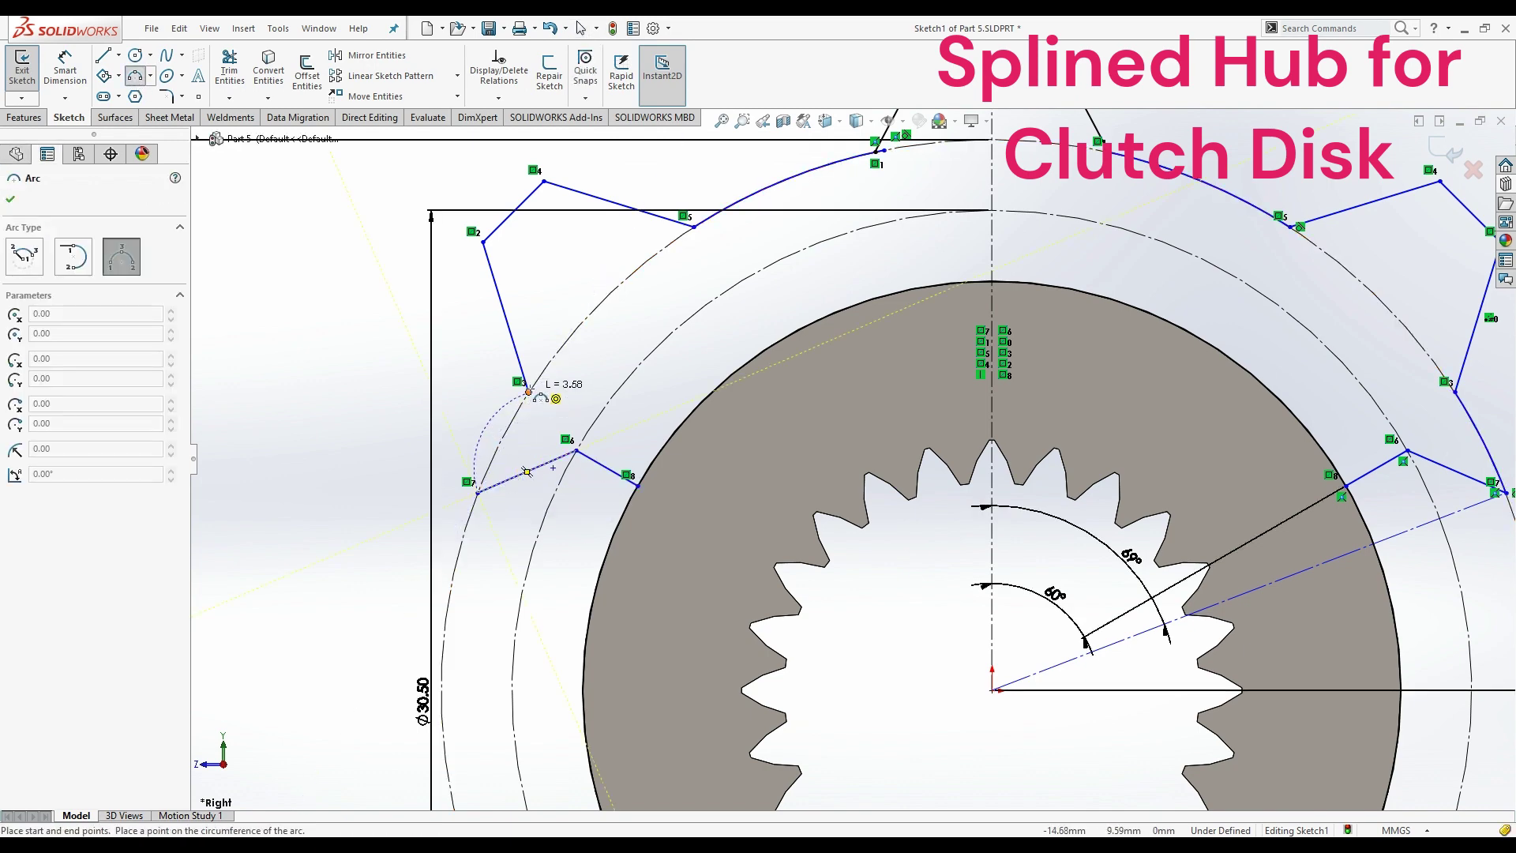
click(549, 439)
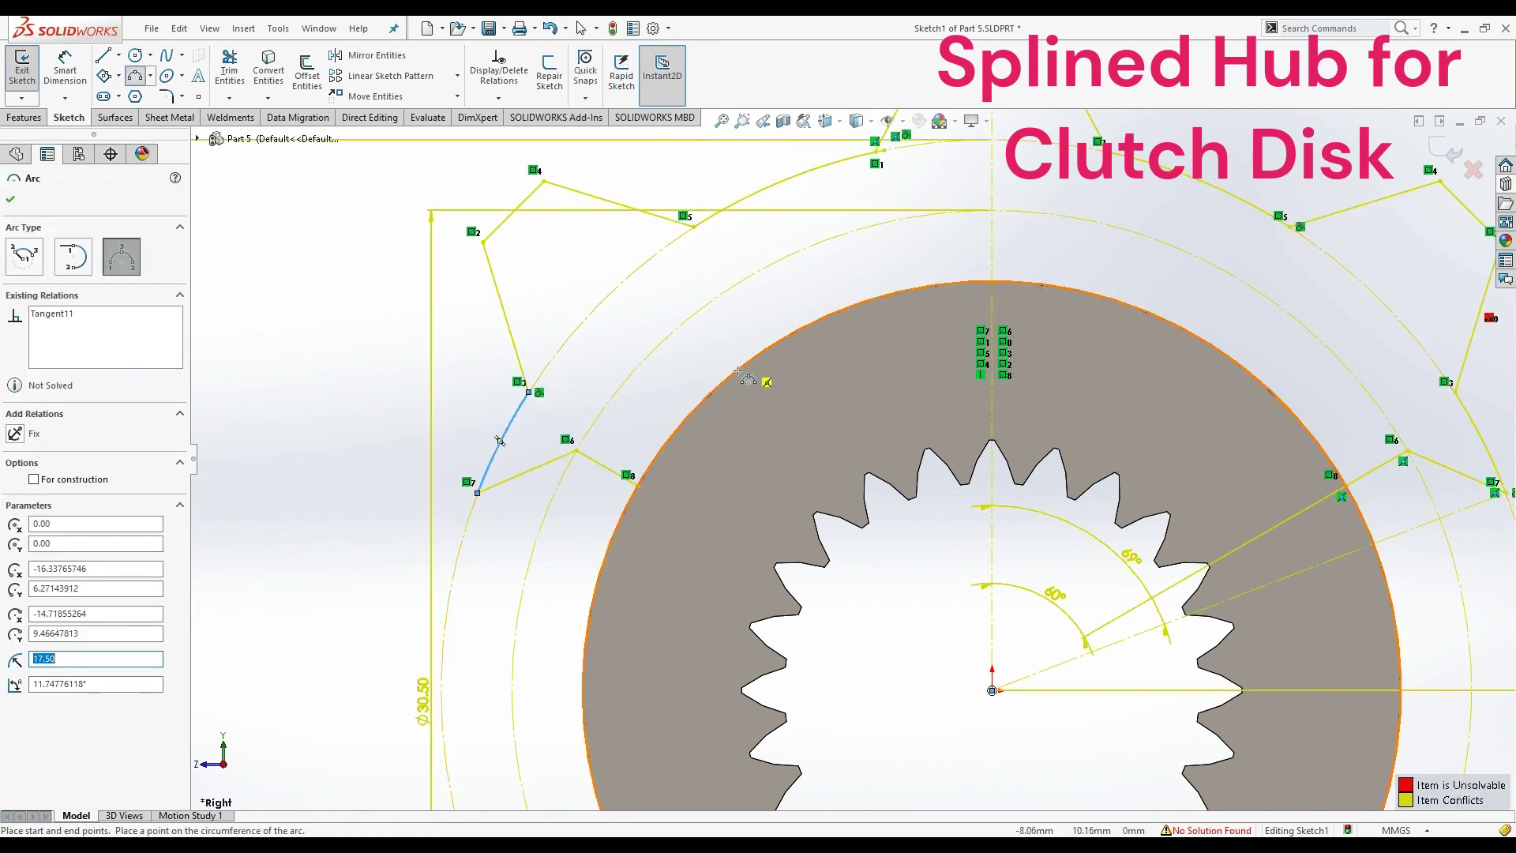
key(Escape)
key(ctrl+z)
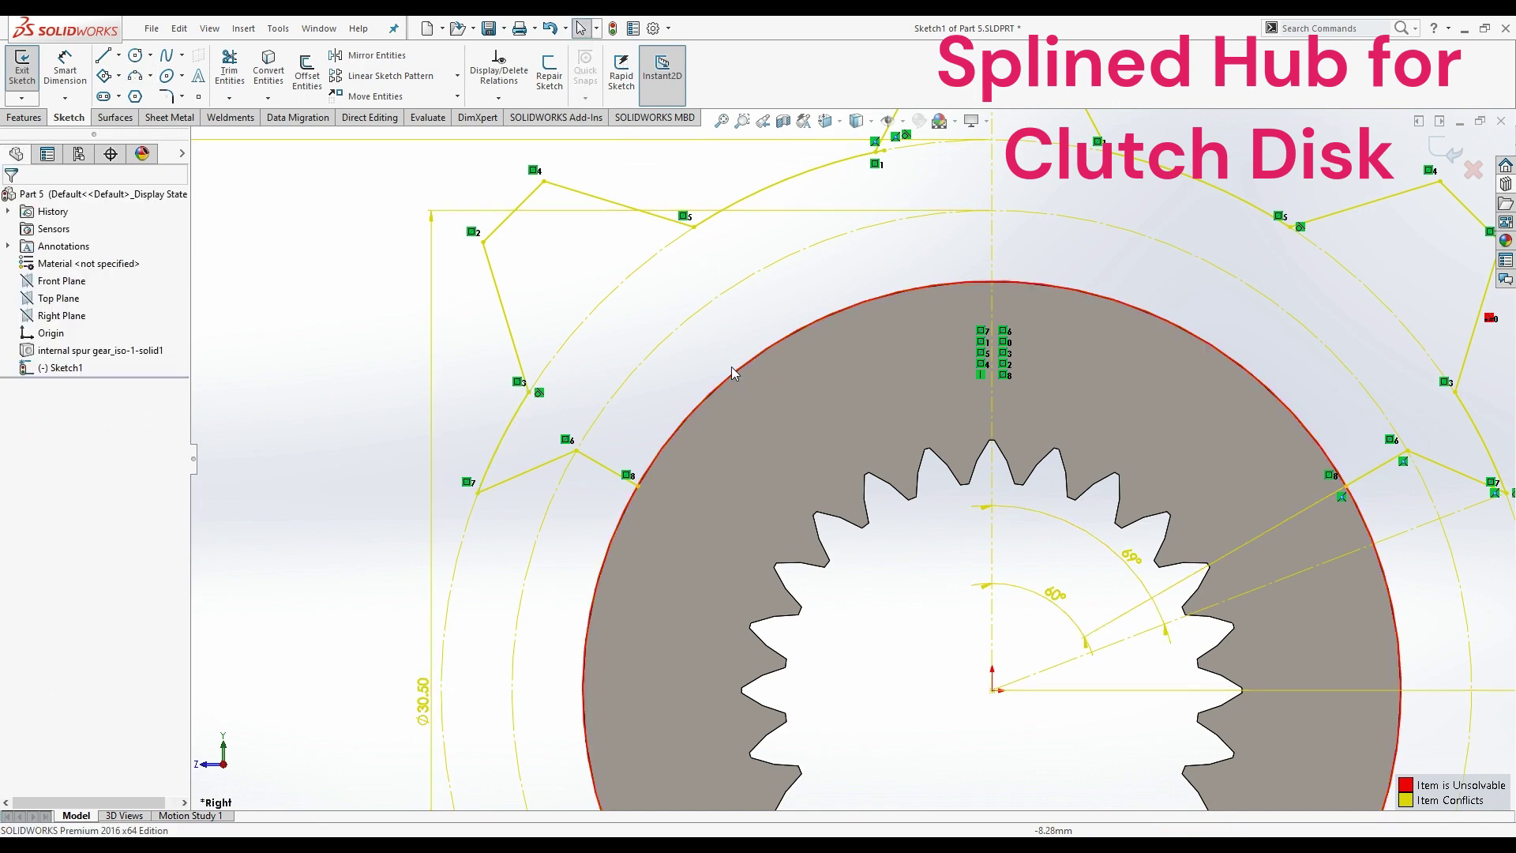
scroll(652, 381, up, 2)
scroll(805, 405, up, 1)
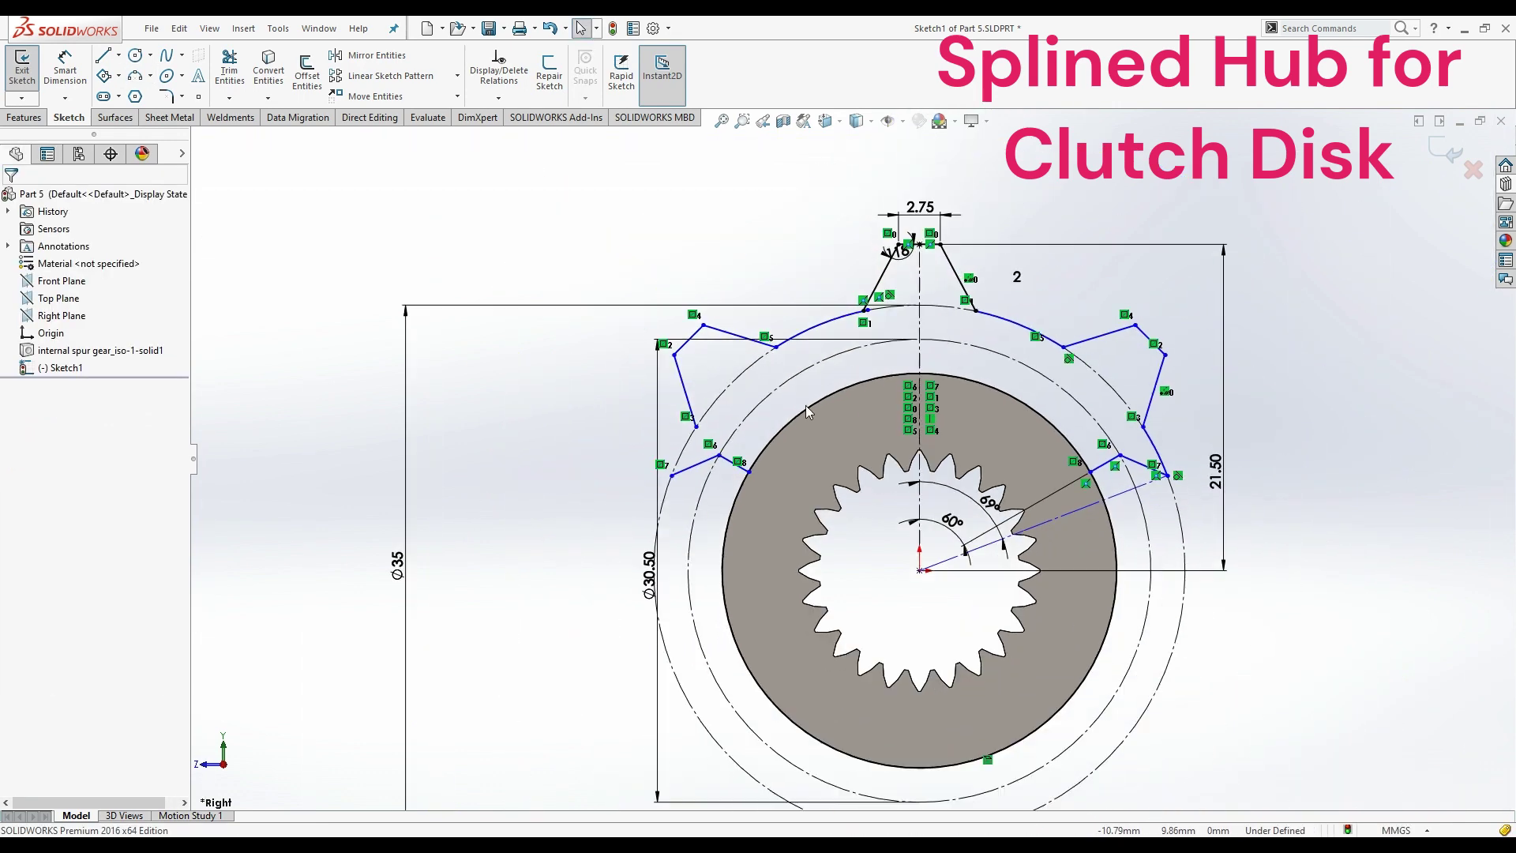
scroll(1133, 451, down, 3)
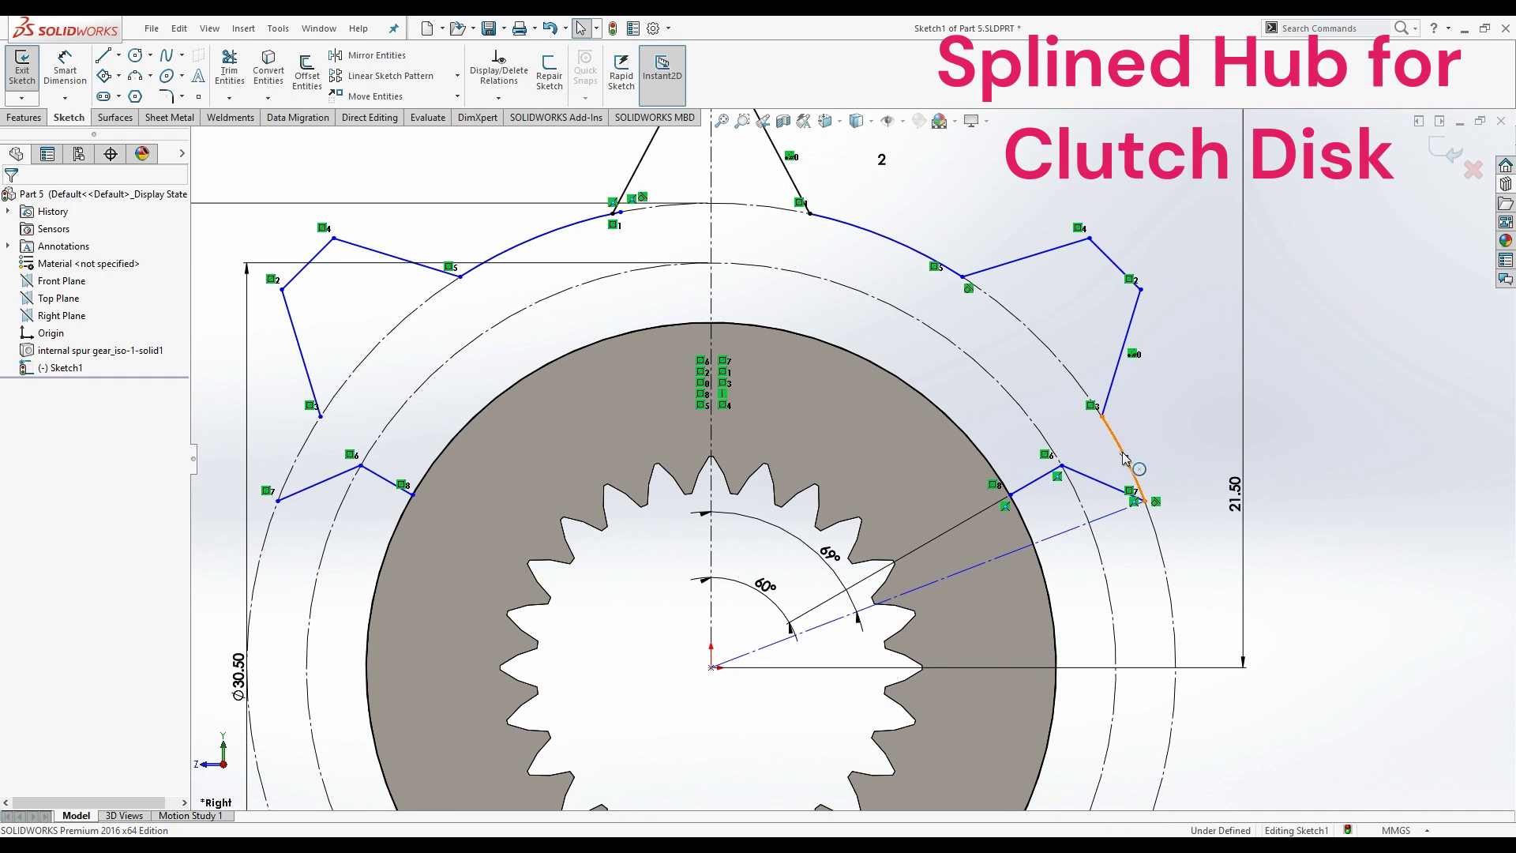
- Mirror the right-side R17.5 arc across the vertical centerline and zoom to fit
click(1124, 454)
click(377, 55)
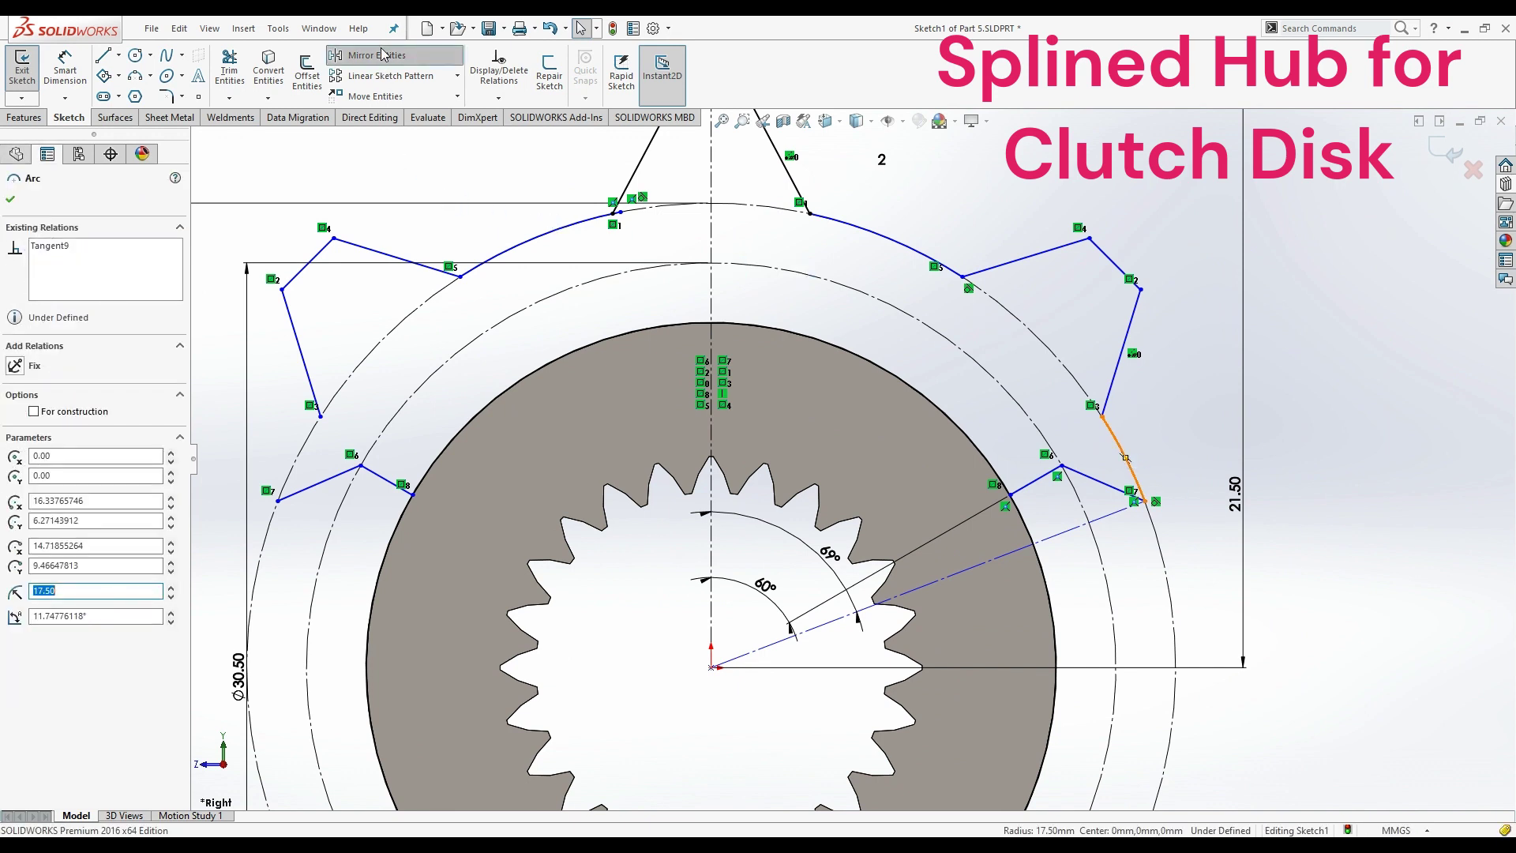
click(70, 386)
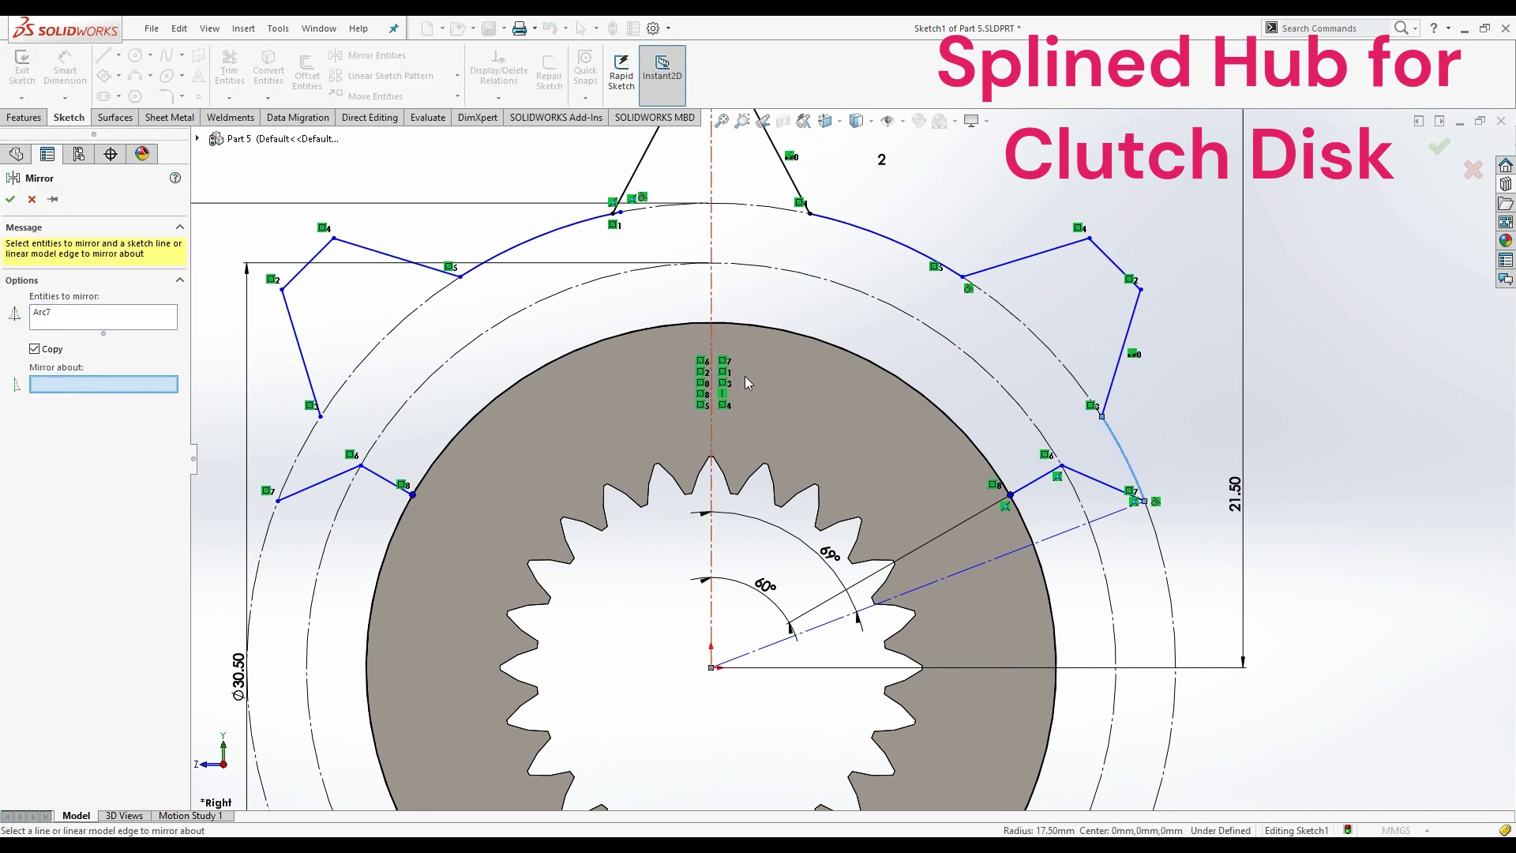
click(713, 310)
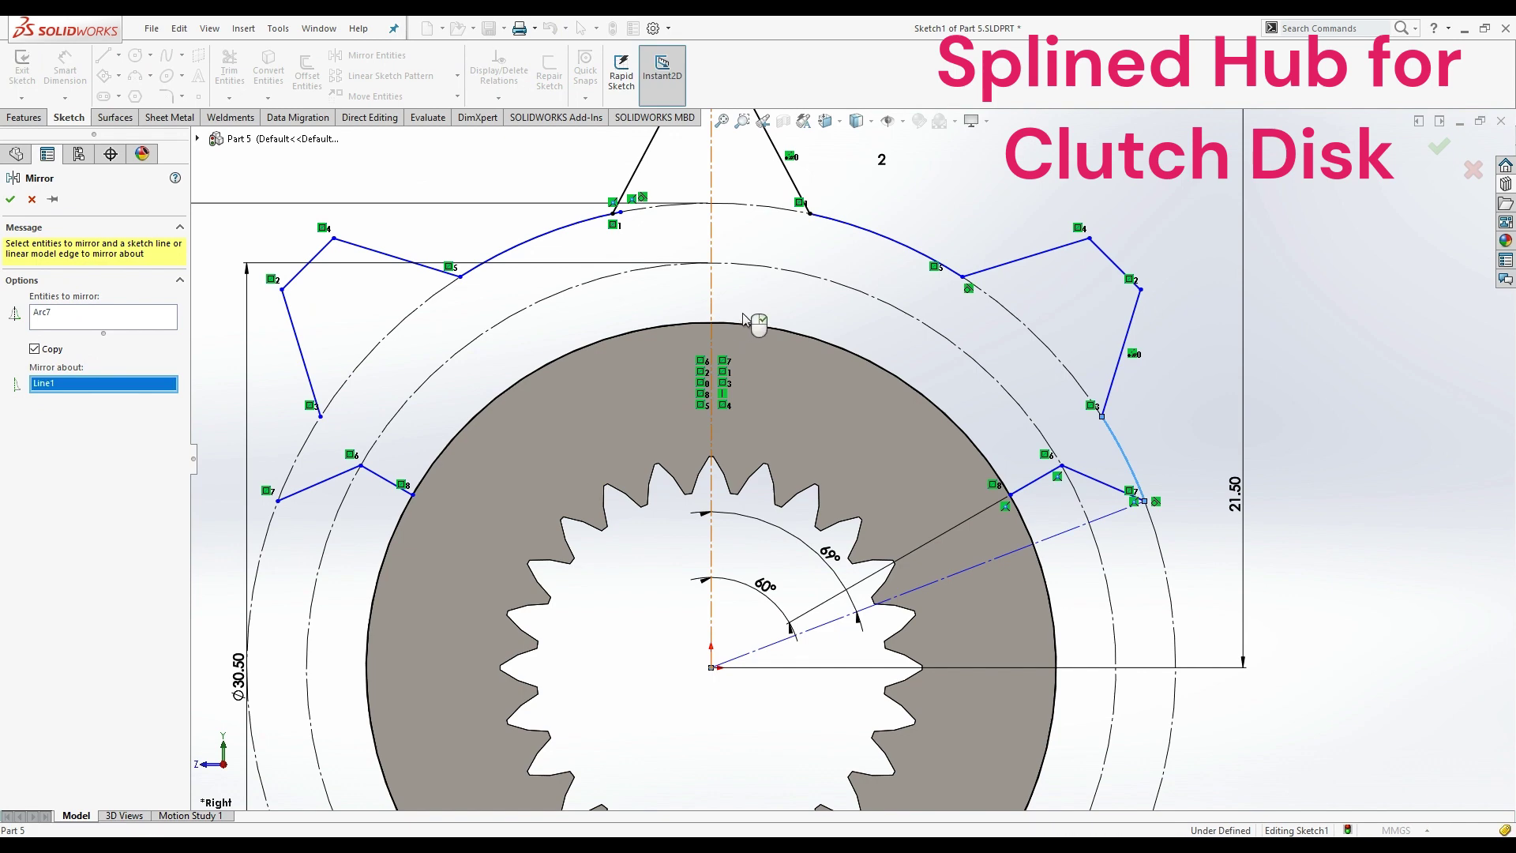
click(10, 199)
key(z)
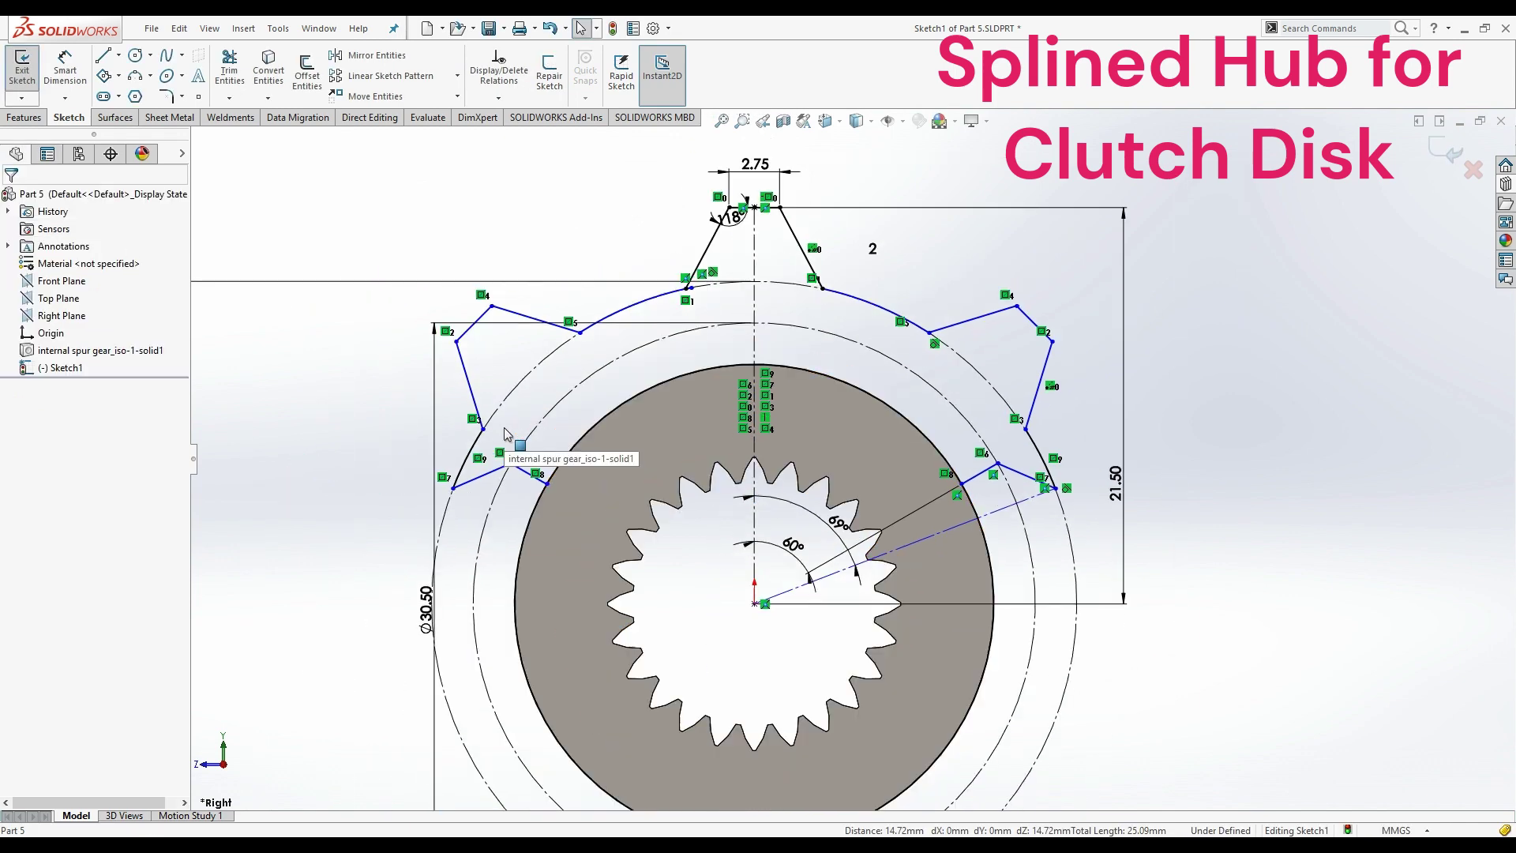
- Start an Extruded Boss/Base and select the tooth-profile region in an angled view
click(24, 120)
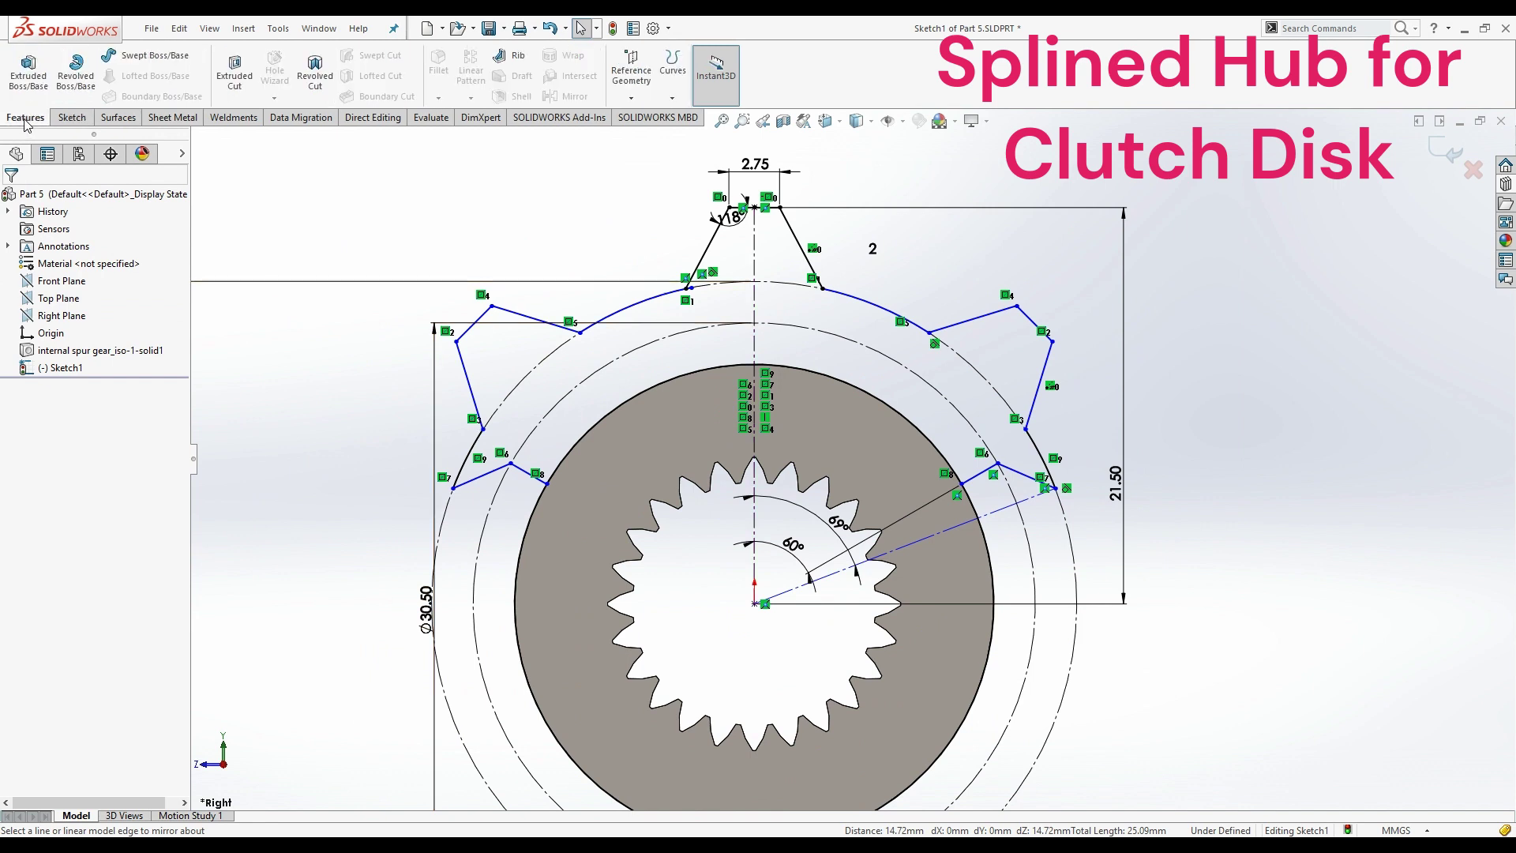
click(29, 70)
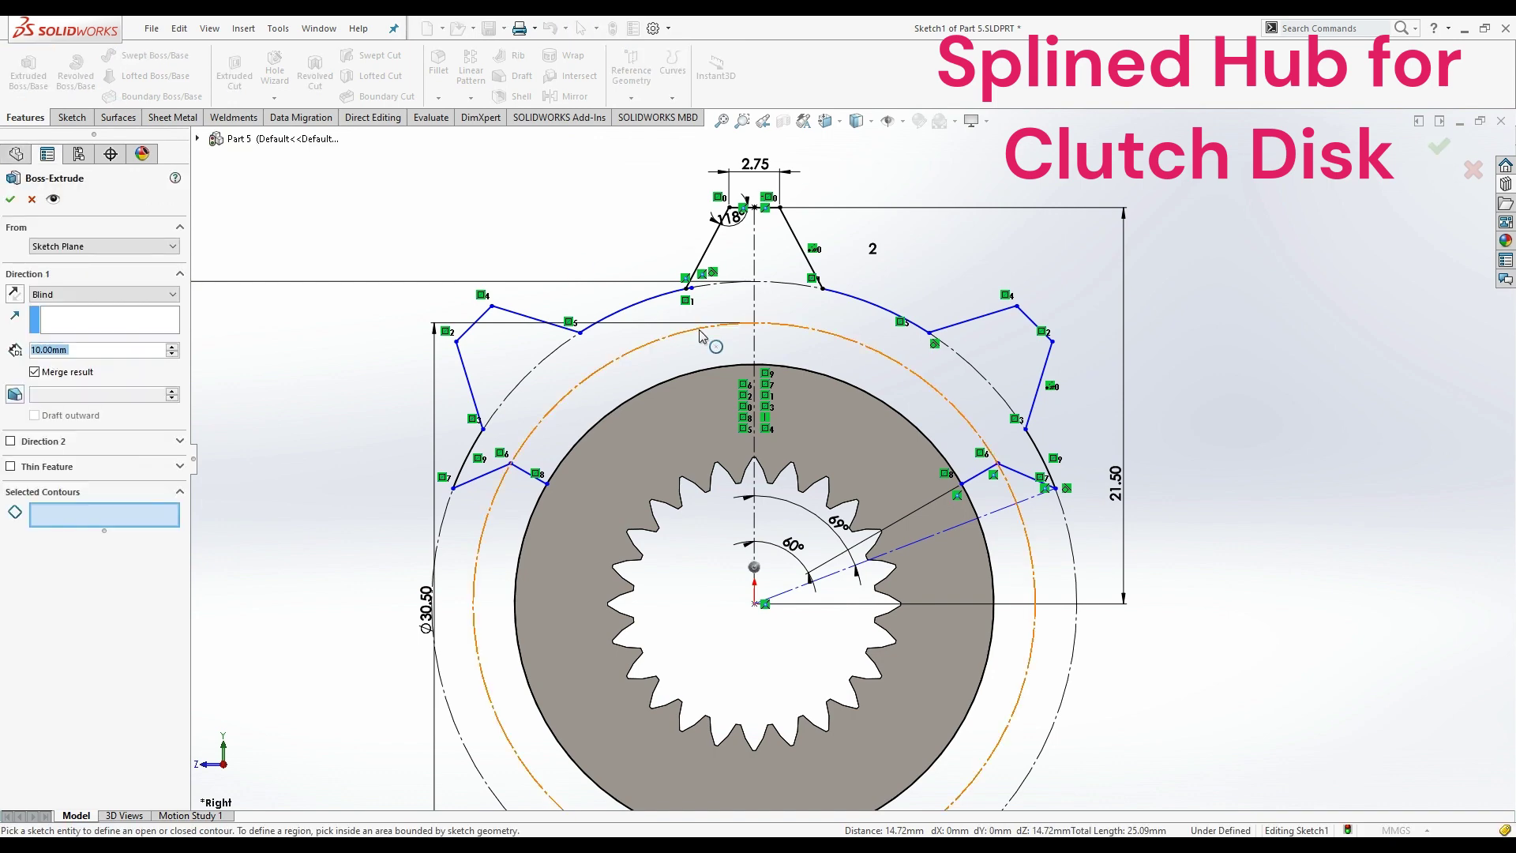
middle_drag(928, 447, 838, 443)
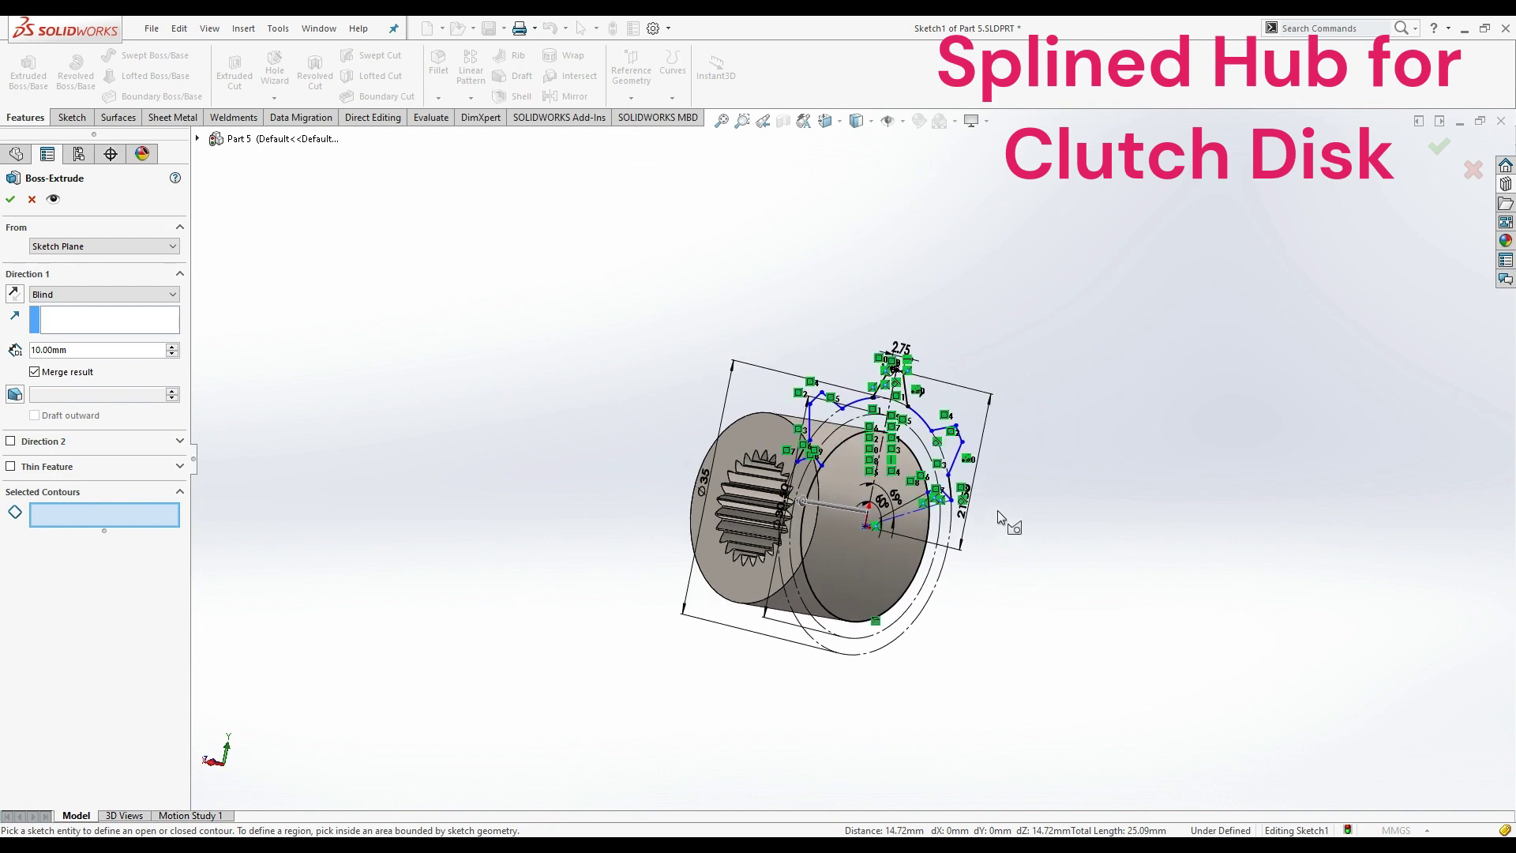
scroll(987, 506, down, 2)
scroll(932, 443, down, 2)
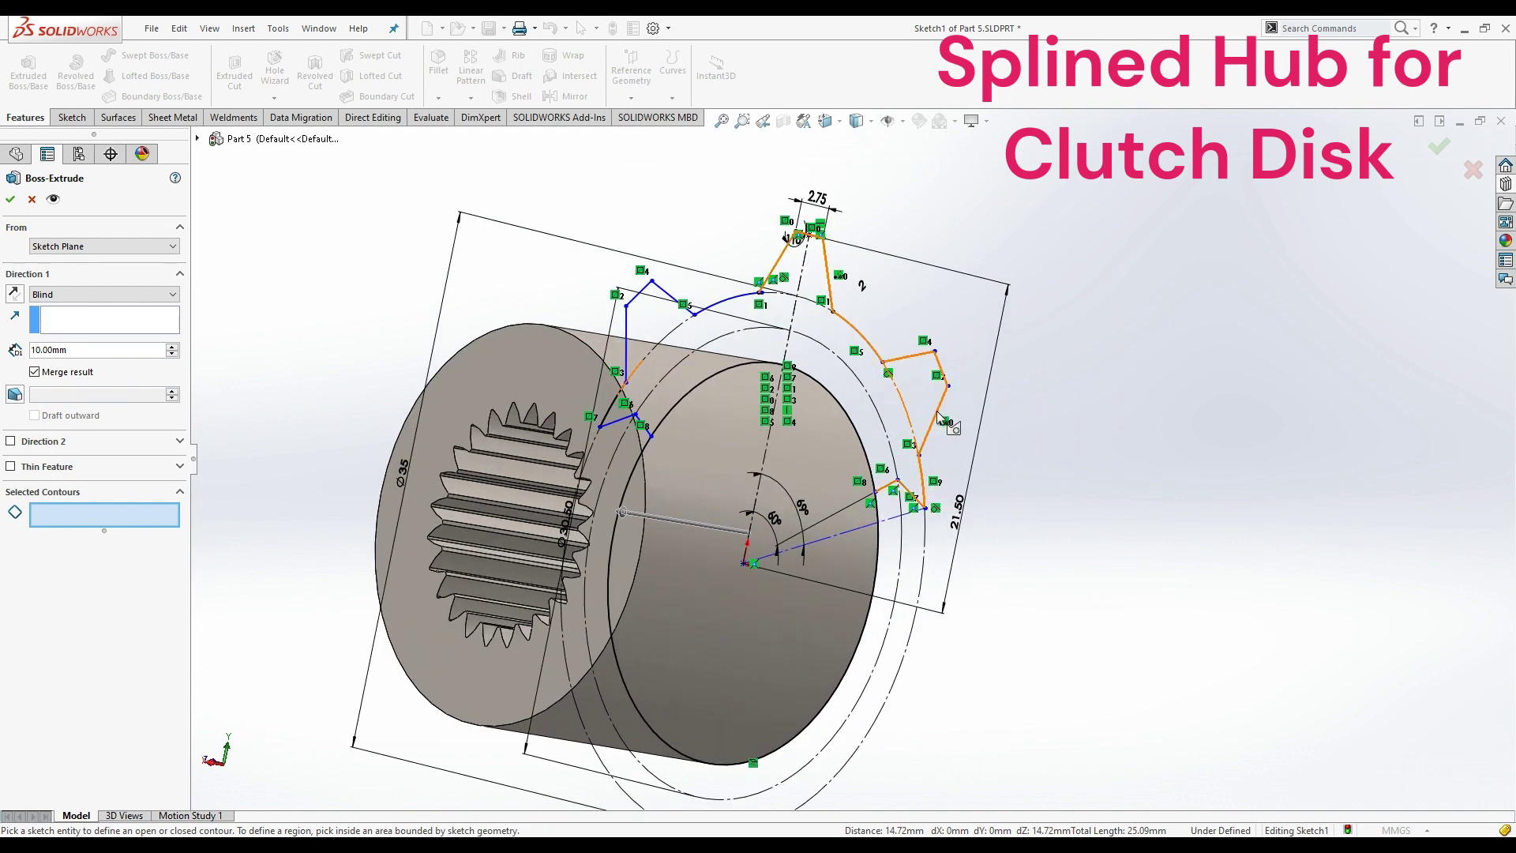
click(933, 408)
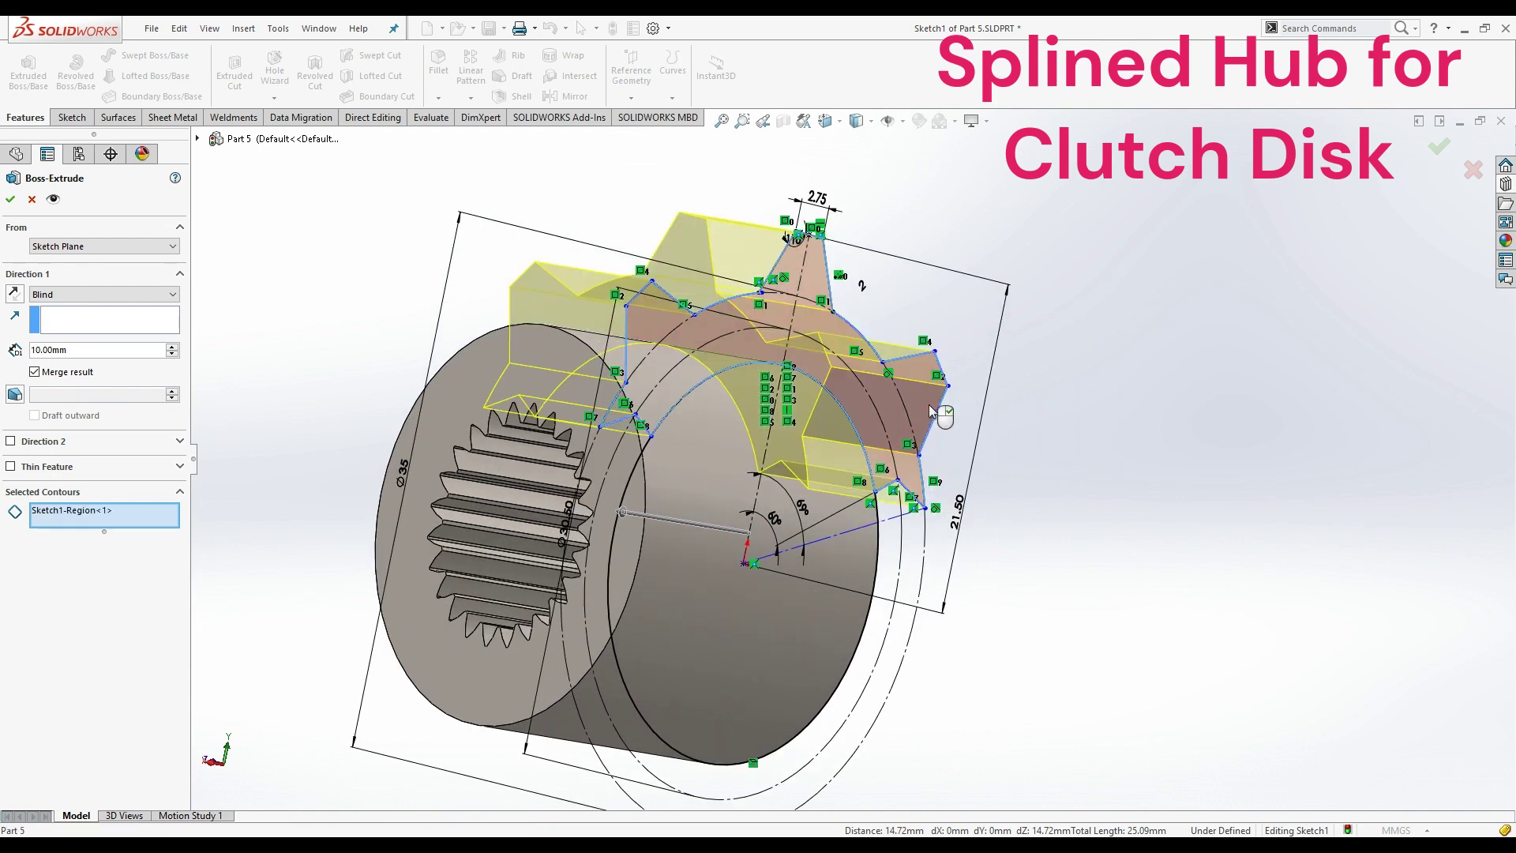
- Set the extrusion to start from a 9 mm offset with a 7 mm depth, and confirm
click(103, 245)
click(85, 292)
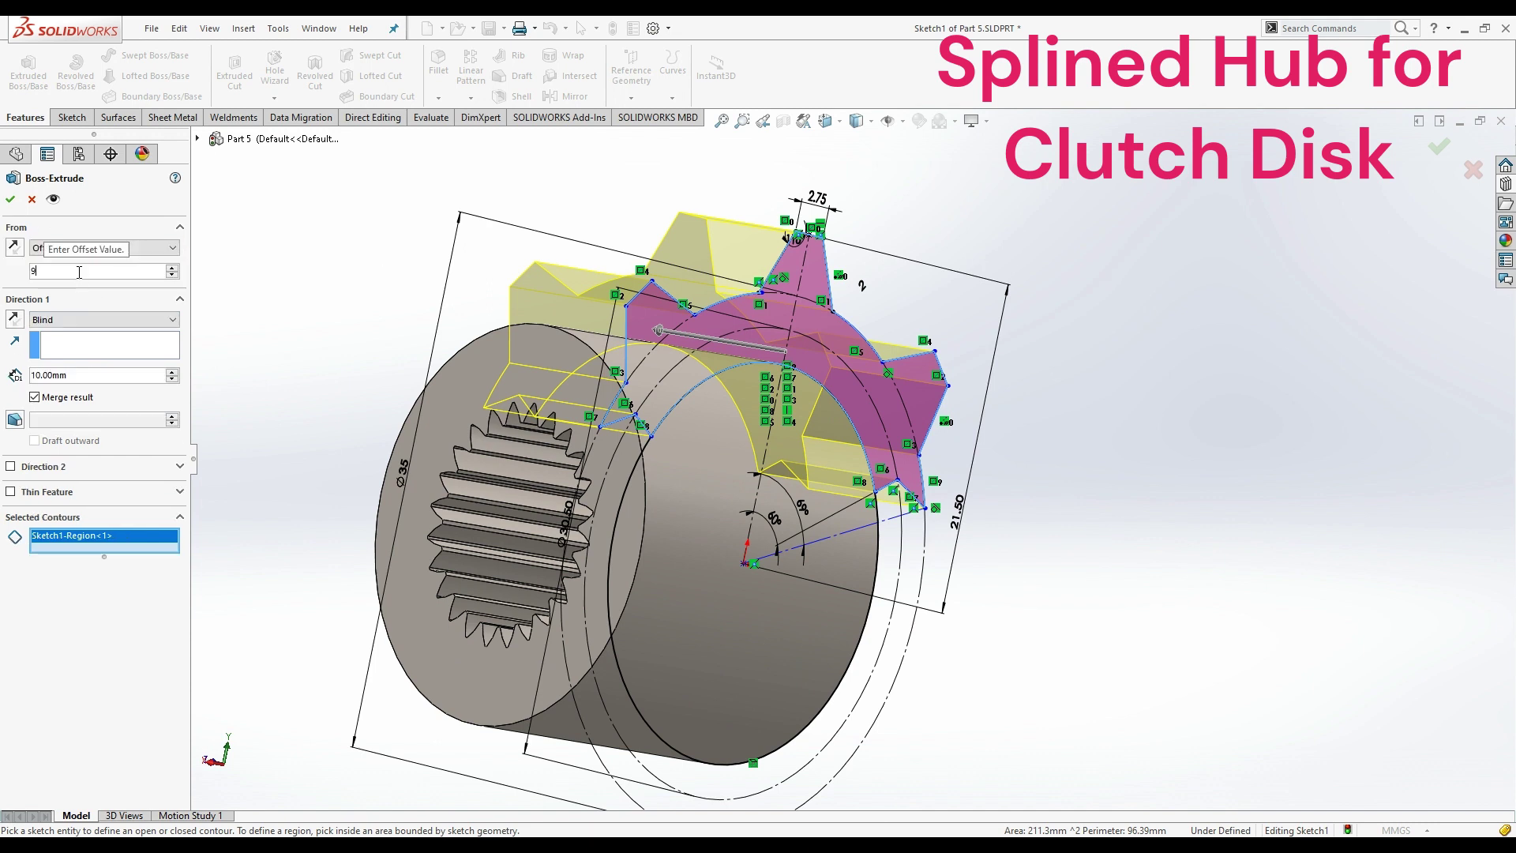
text(9)
key(Return)
click(64, 376)
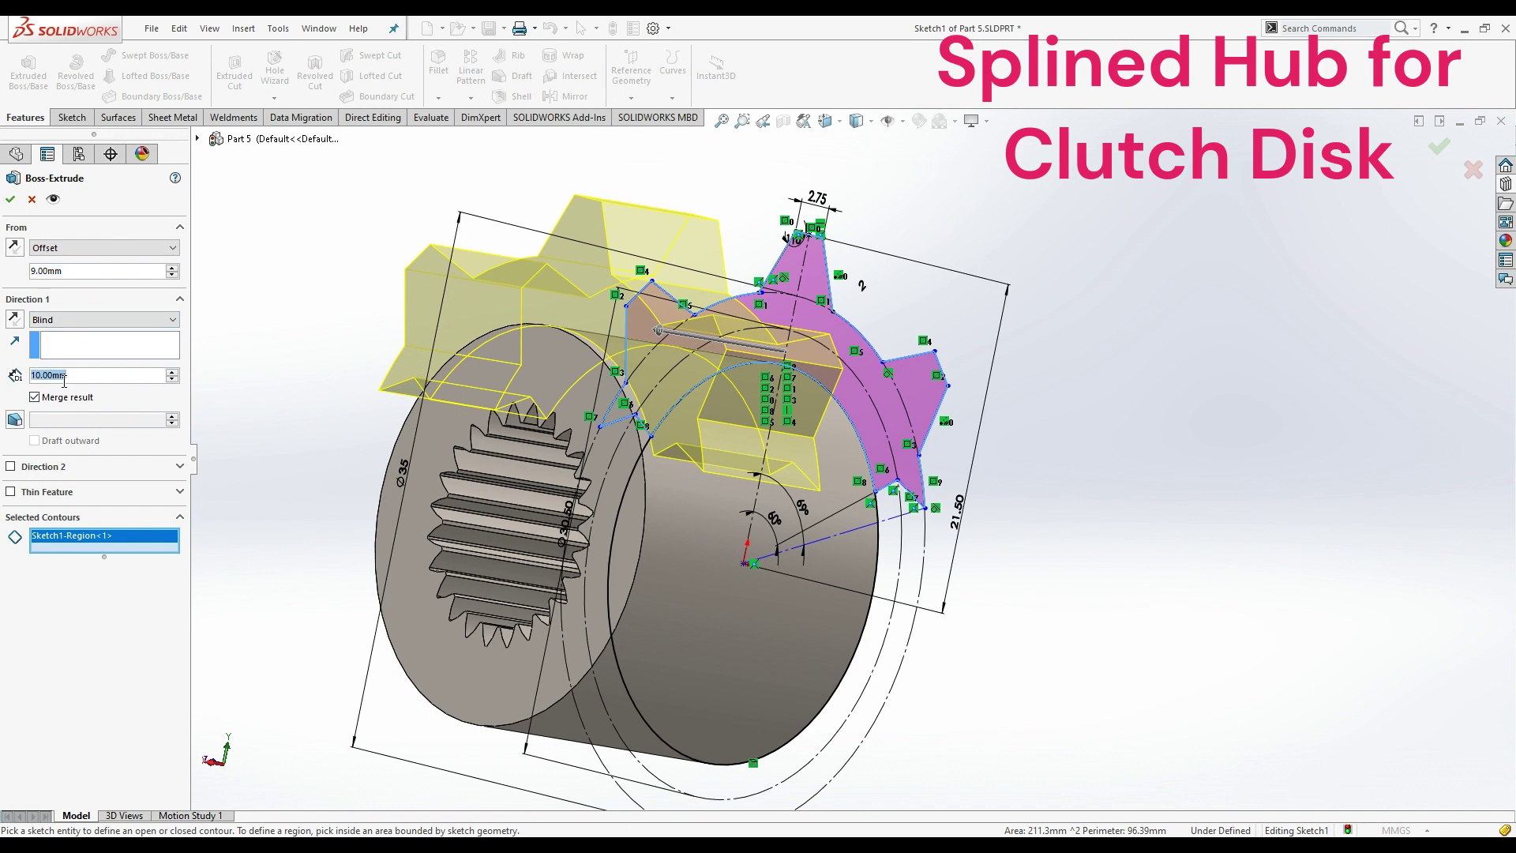
text(7)
key(Return)
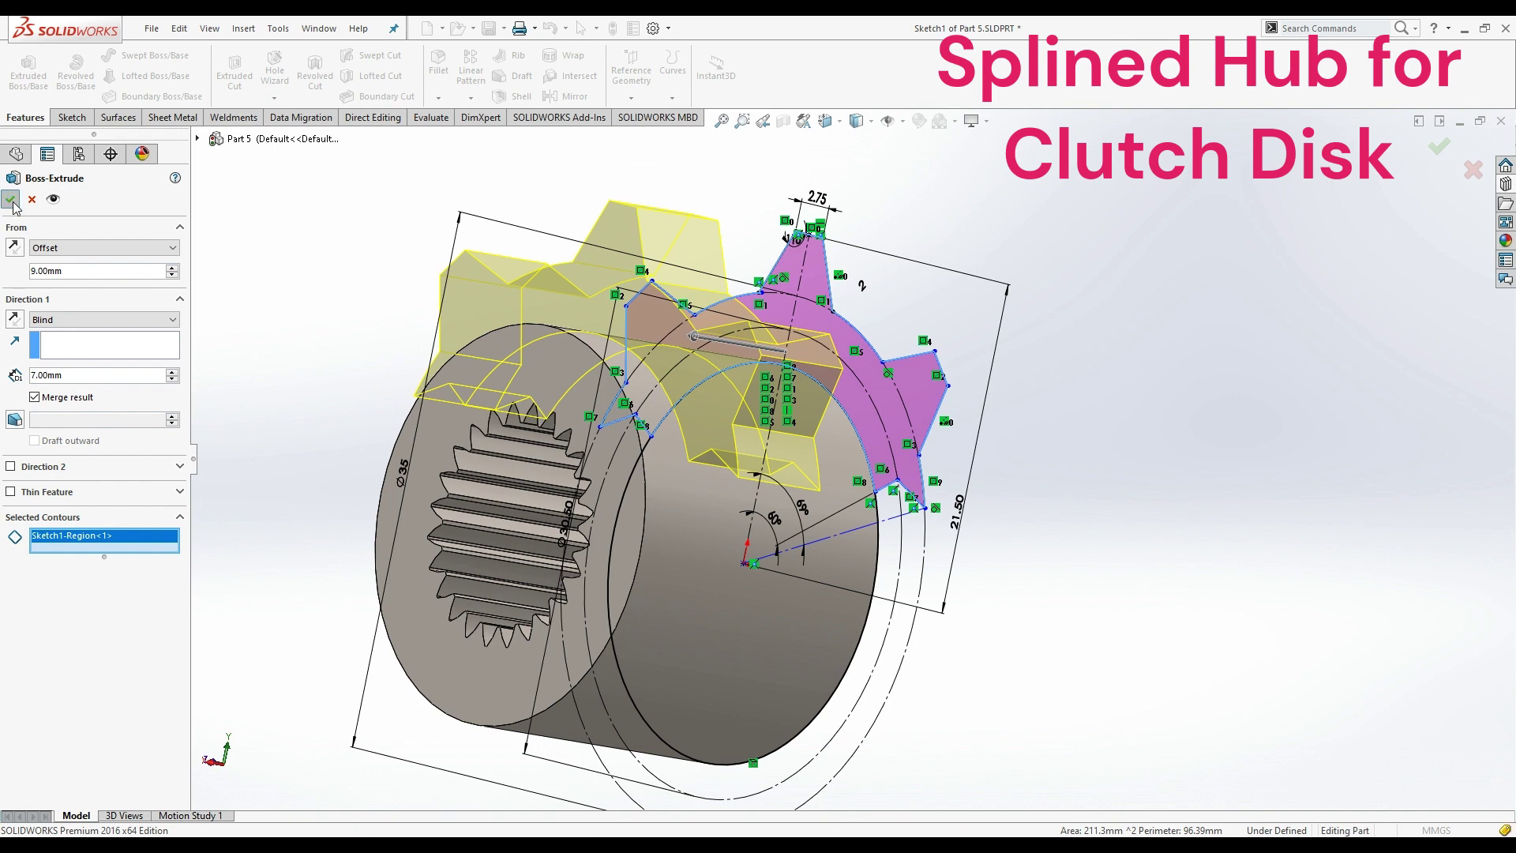
click(11, 199)
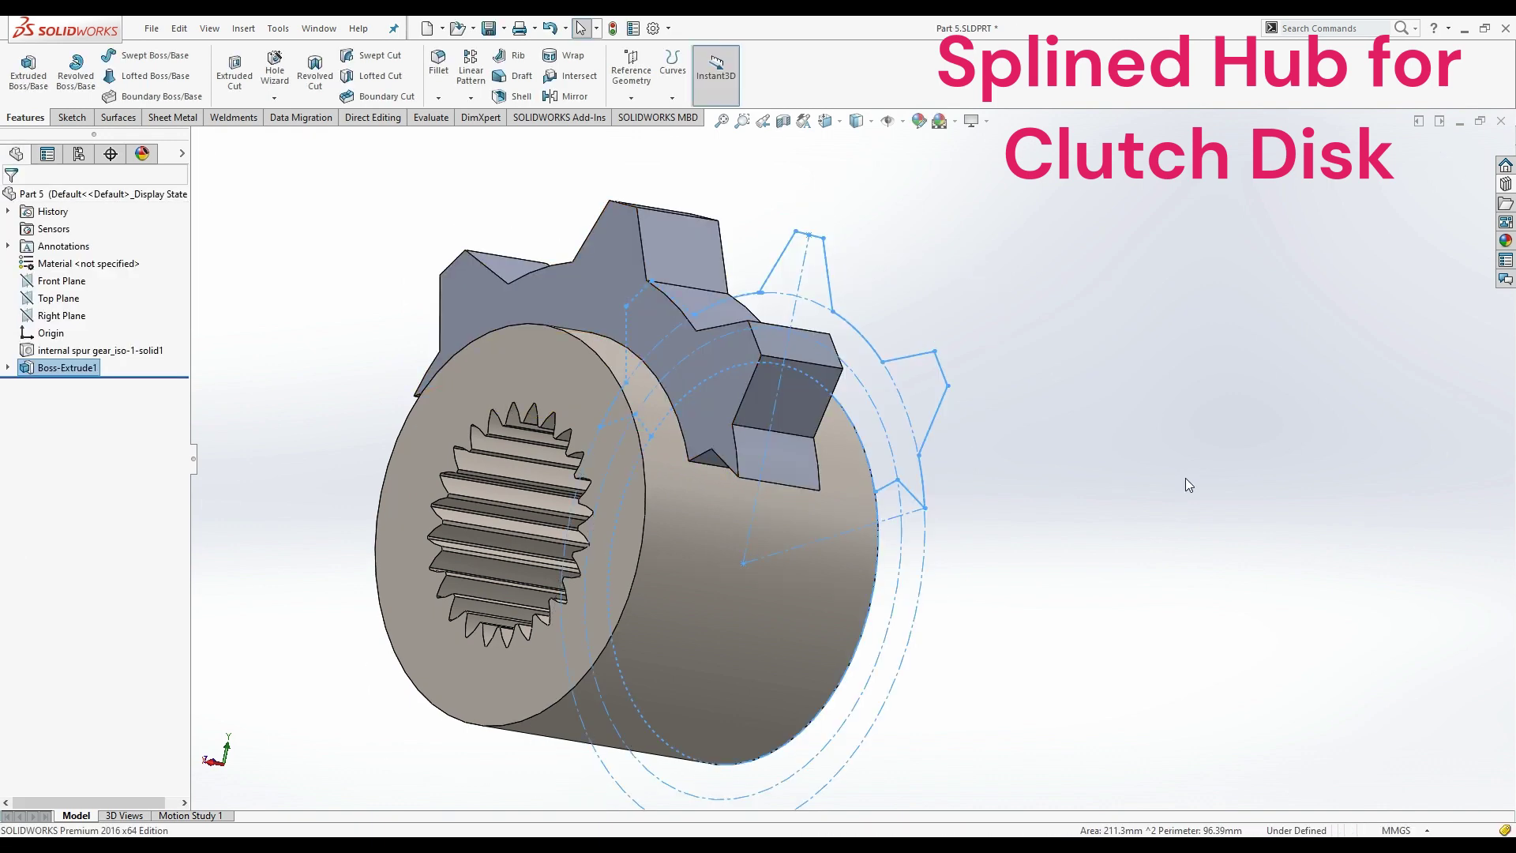
- Circular-pattern Boss-Extrude1 around the hub's circular edge: 2 instances over 360°
mouse_move(1106, 455)
middle_down()
mouse_move(965, 389)
mouse_move(1069, 369)
mouse_move(981, 334)
middle_up()
click(67, 367)
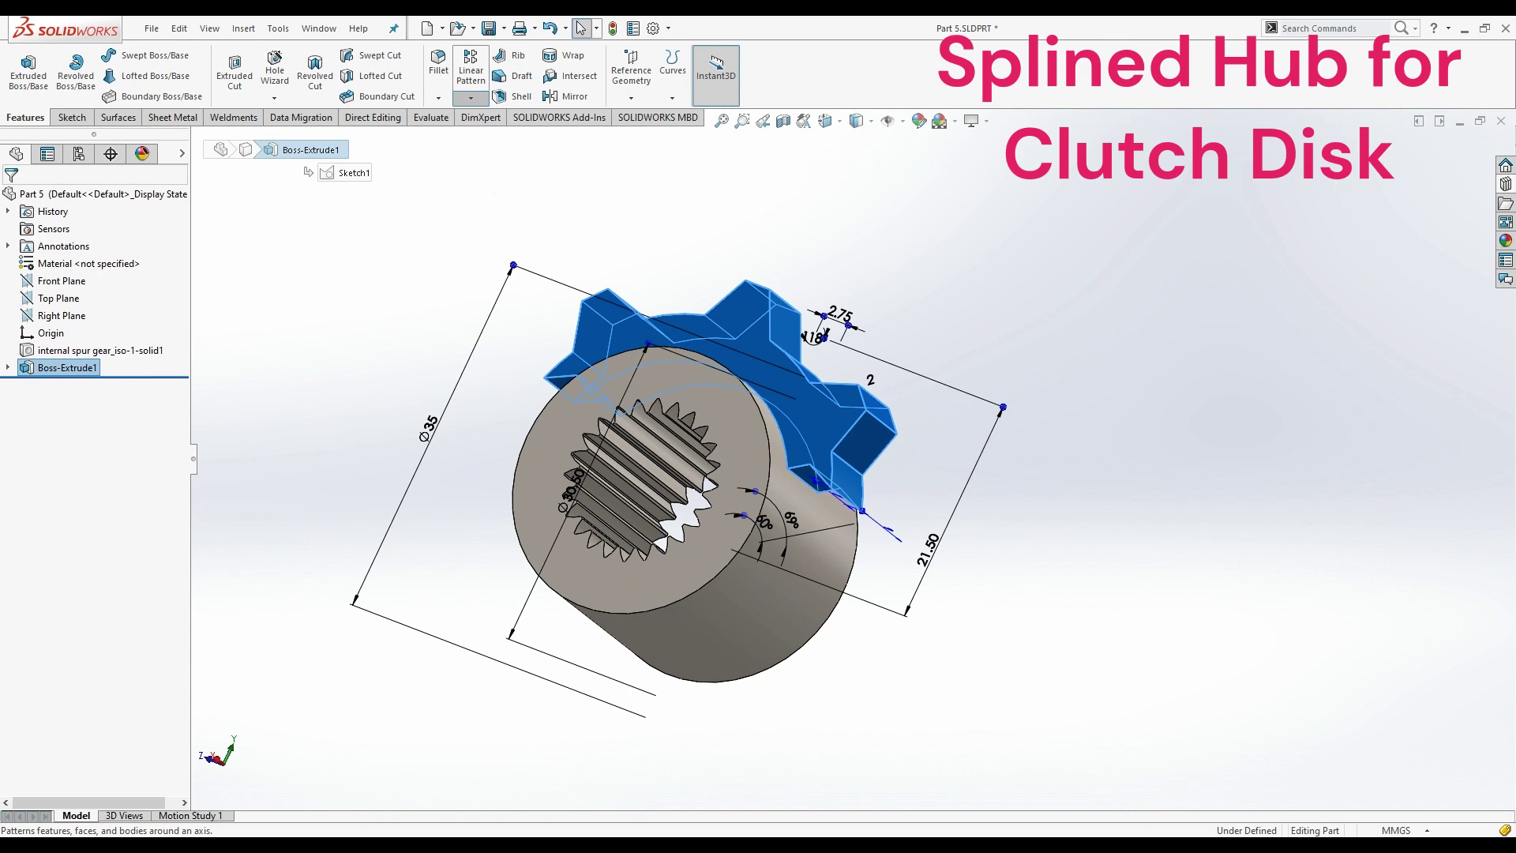
click(513, 140)
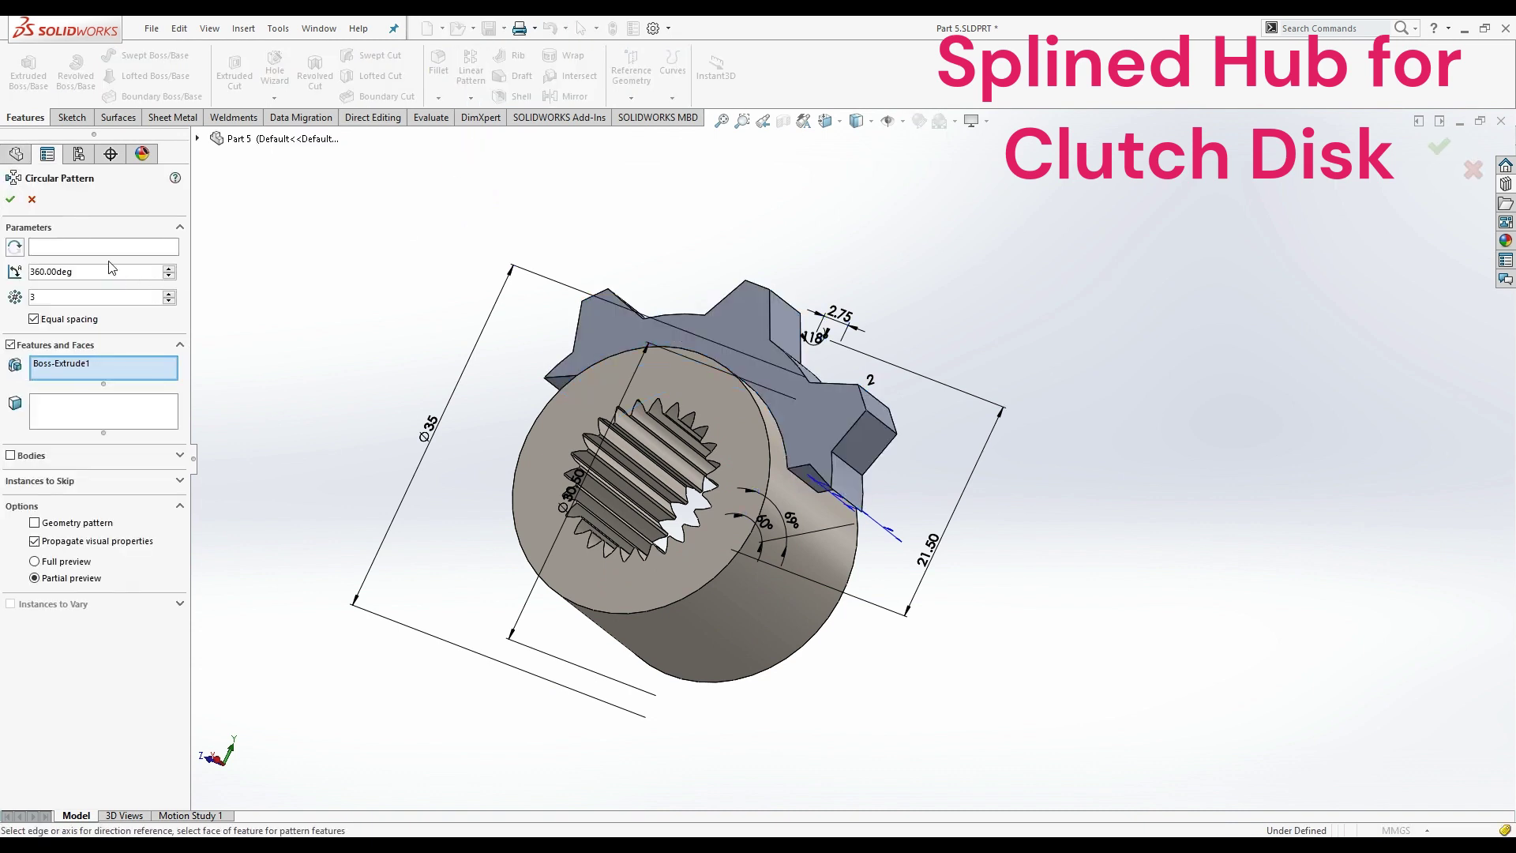
click(111, 247)
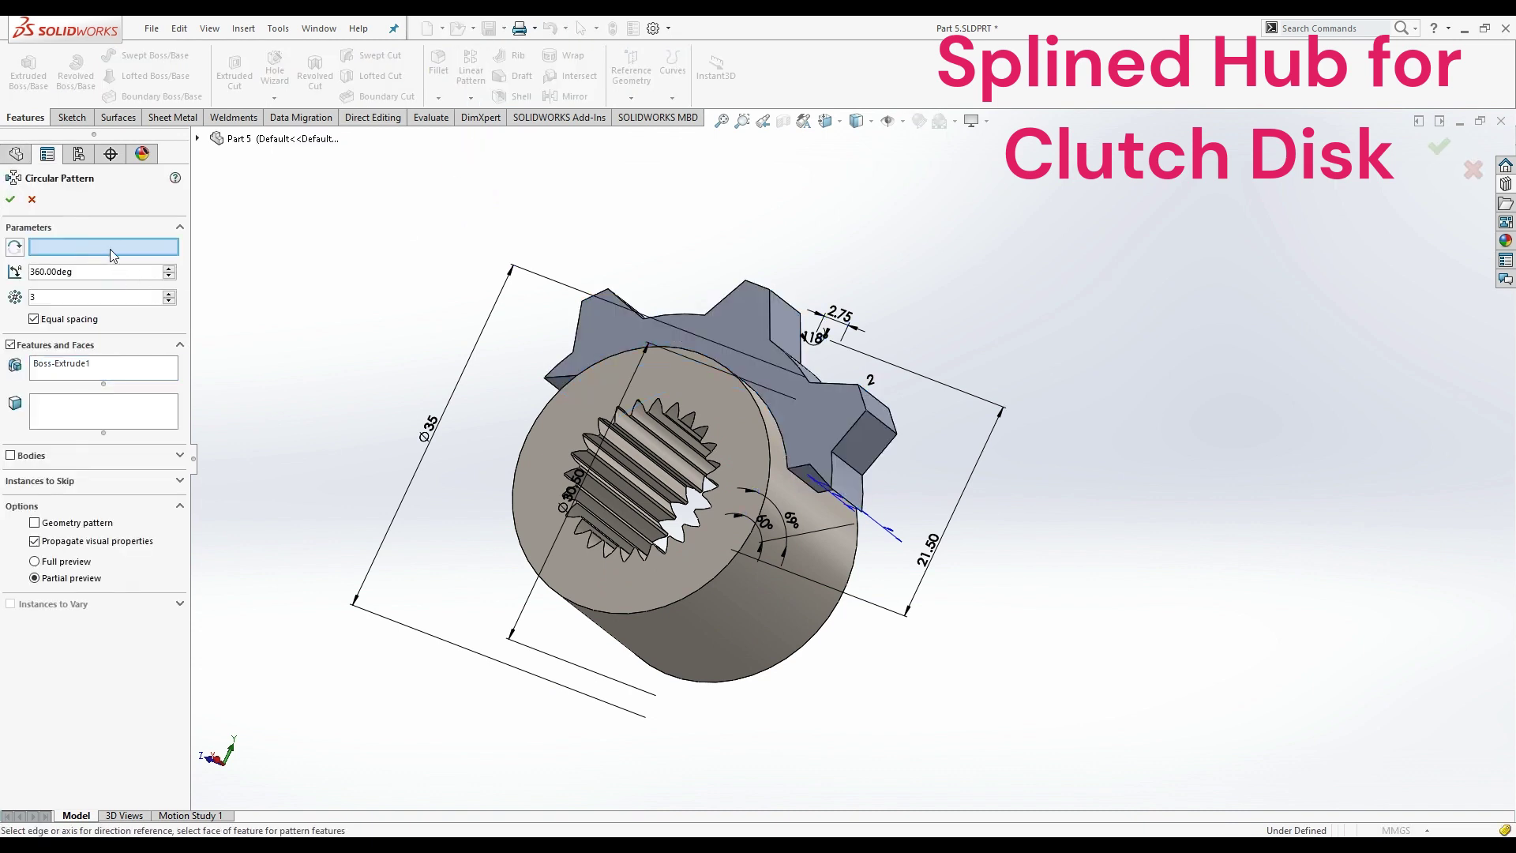
click(767, 490)
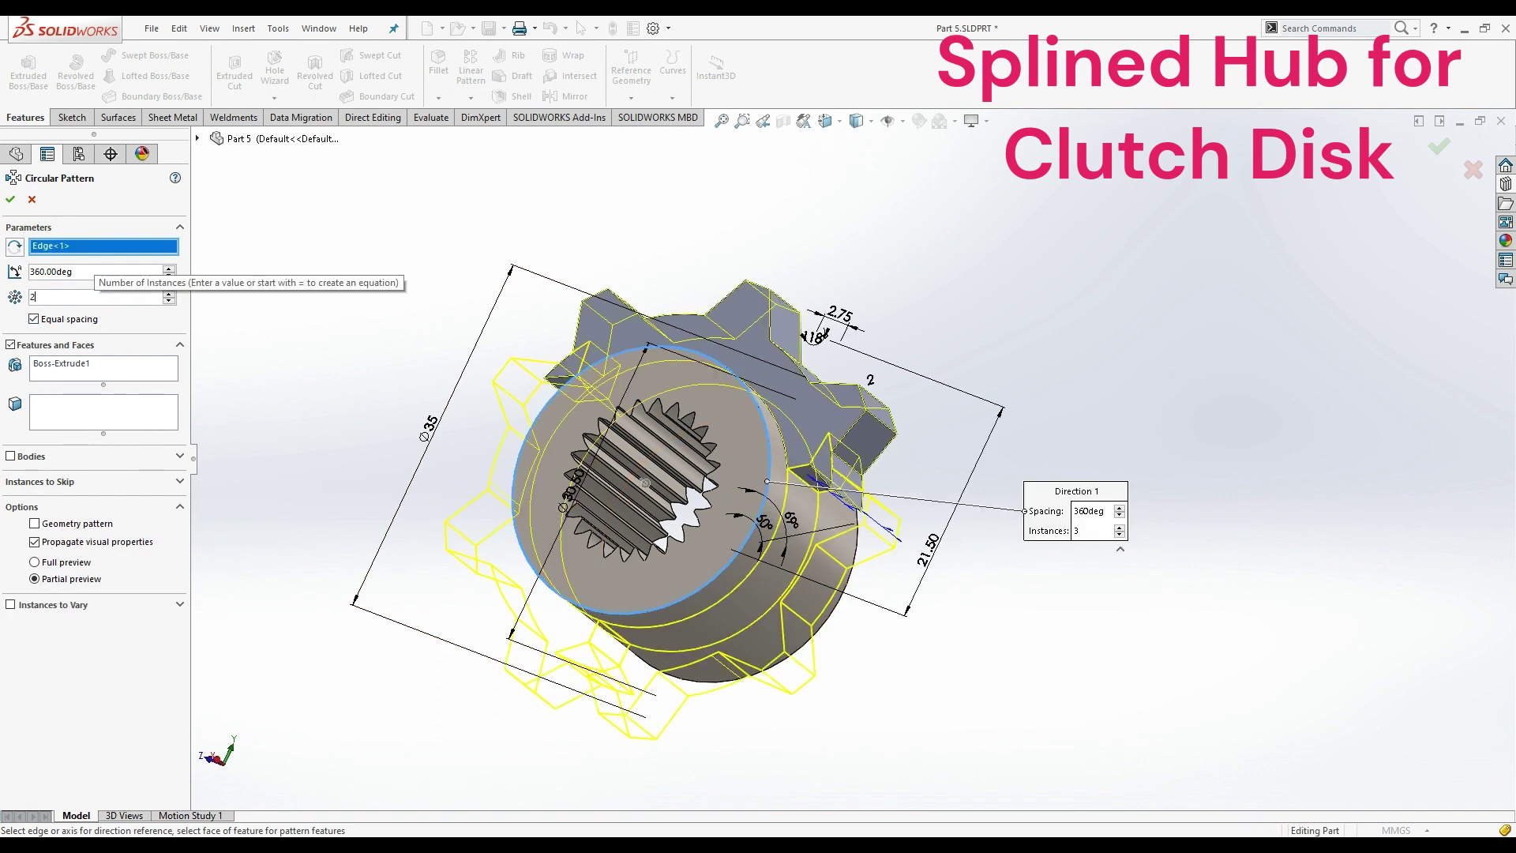
scroll(88, 298, down, 1)
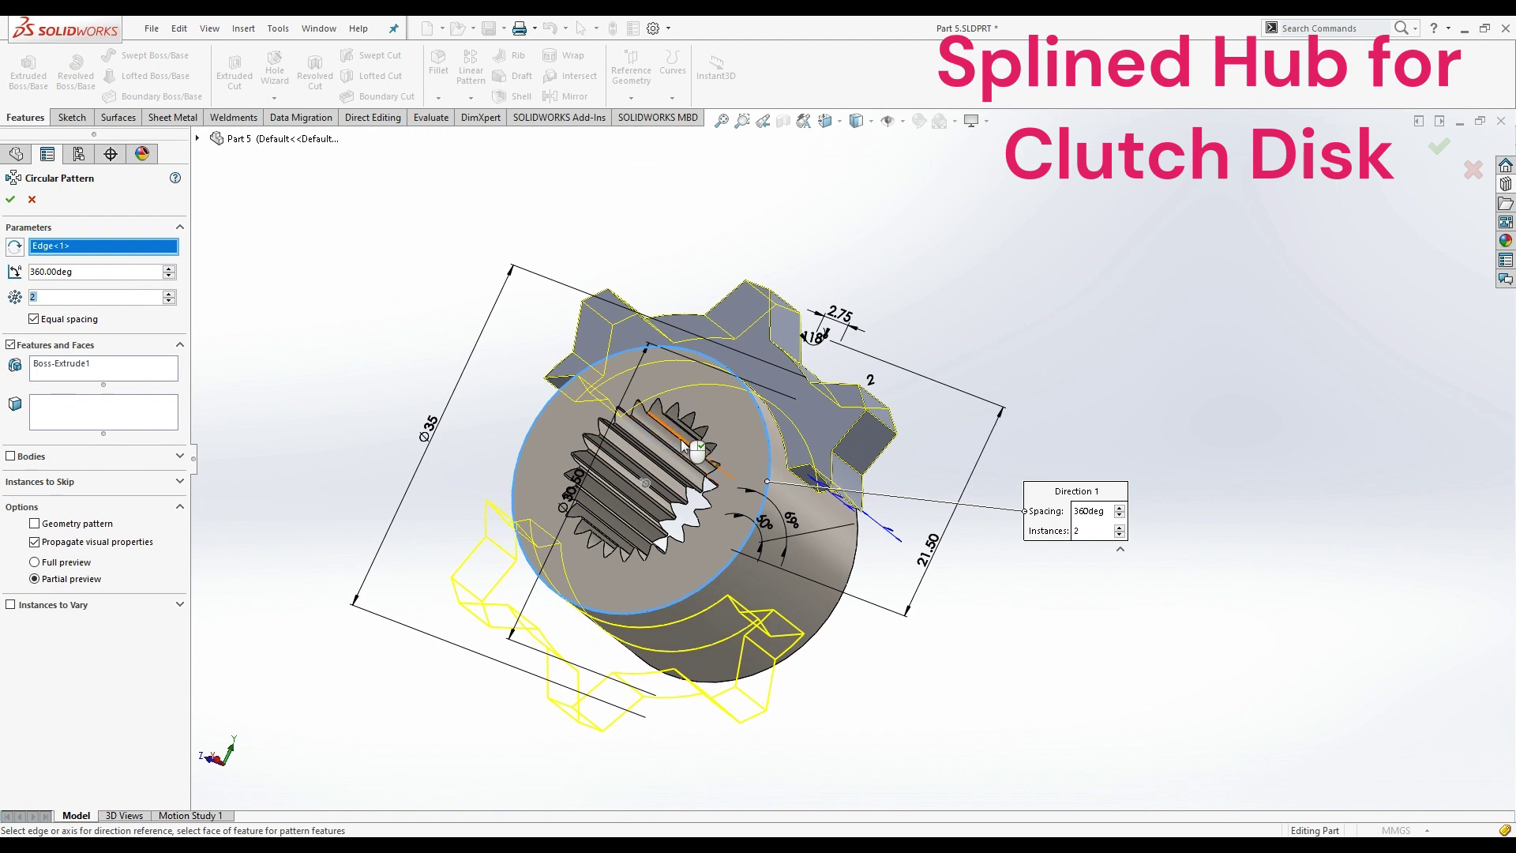
click(12, 200)
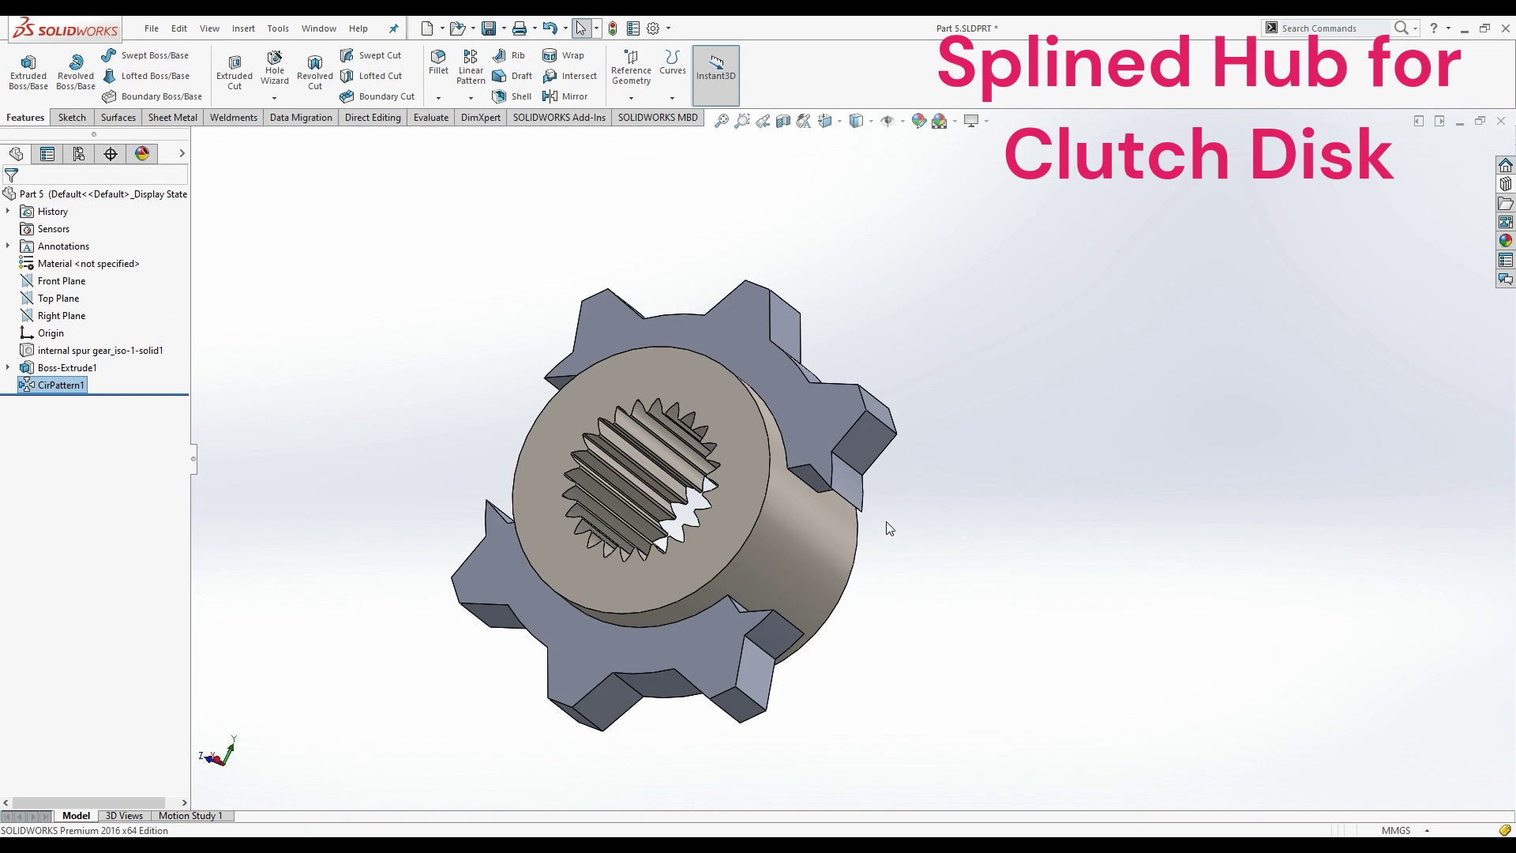
- Apply a brushed steel Metal appearance to the hub body and save Part 5.SLDPRT
click(758, 503)
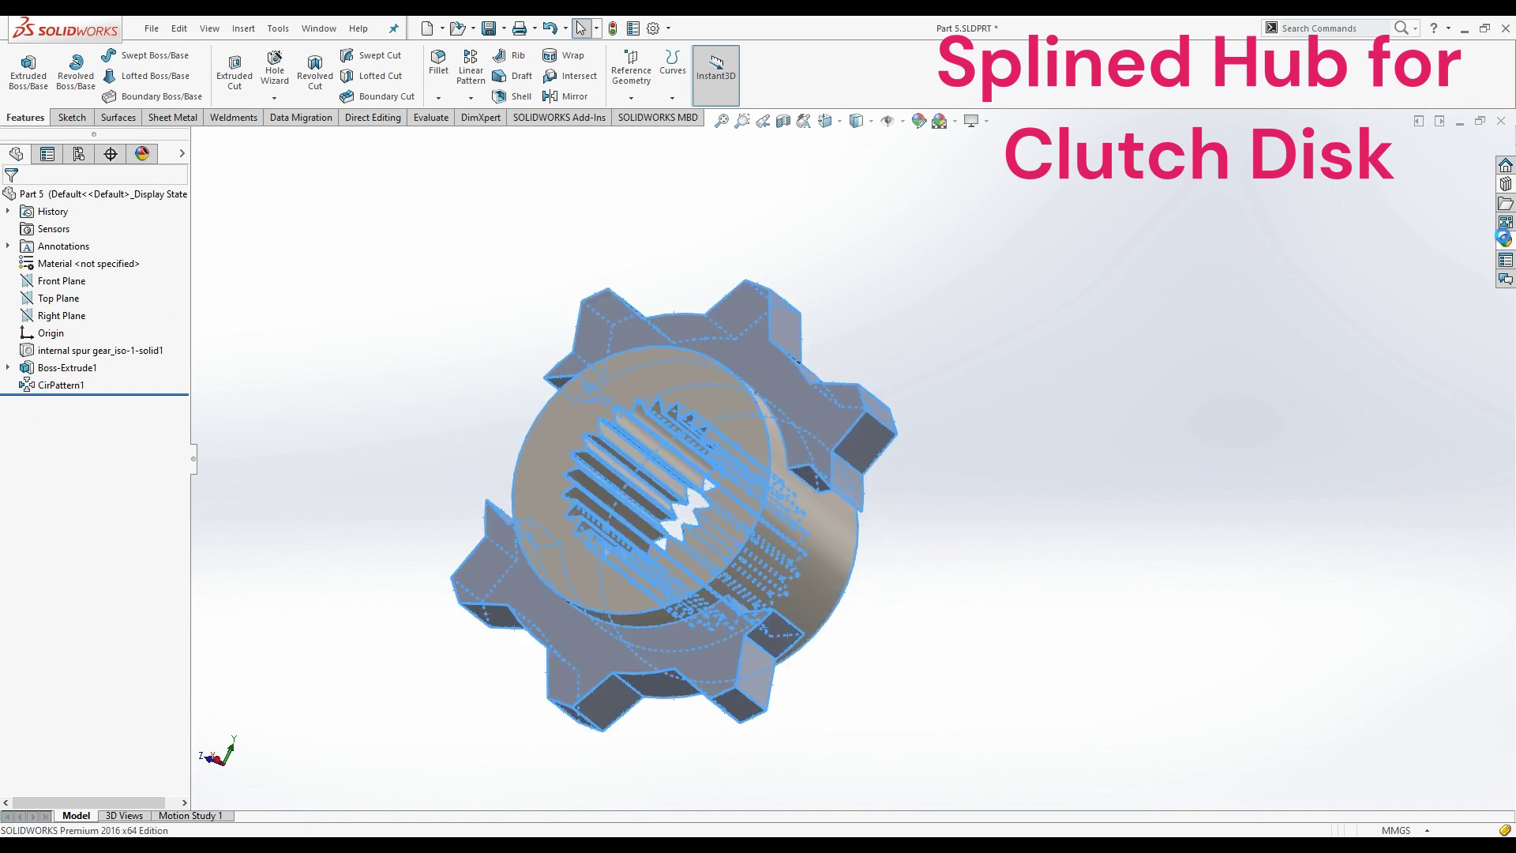
click(1506, 241)
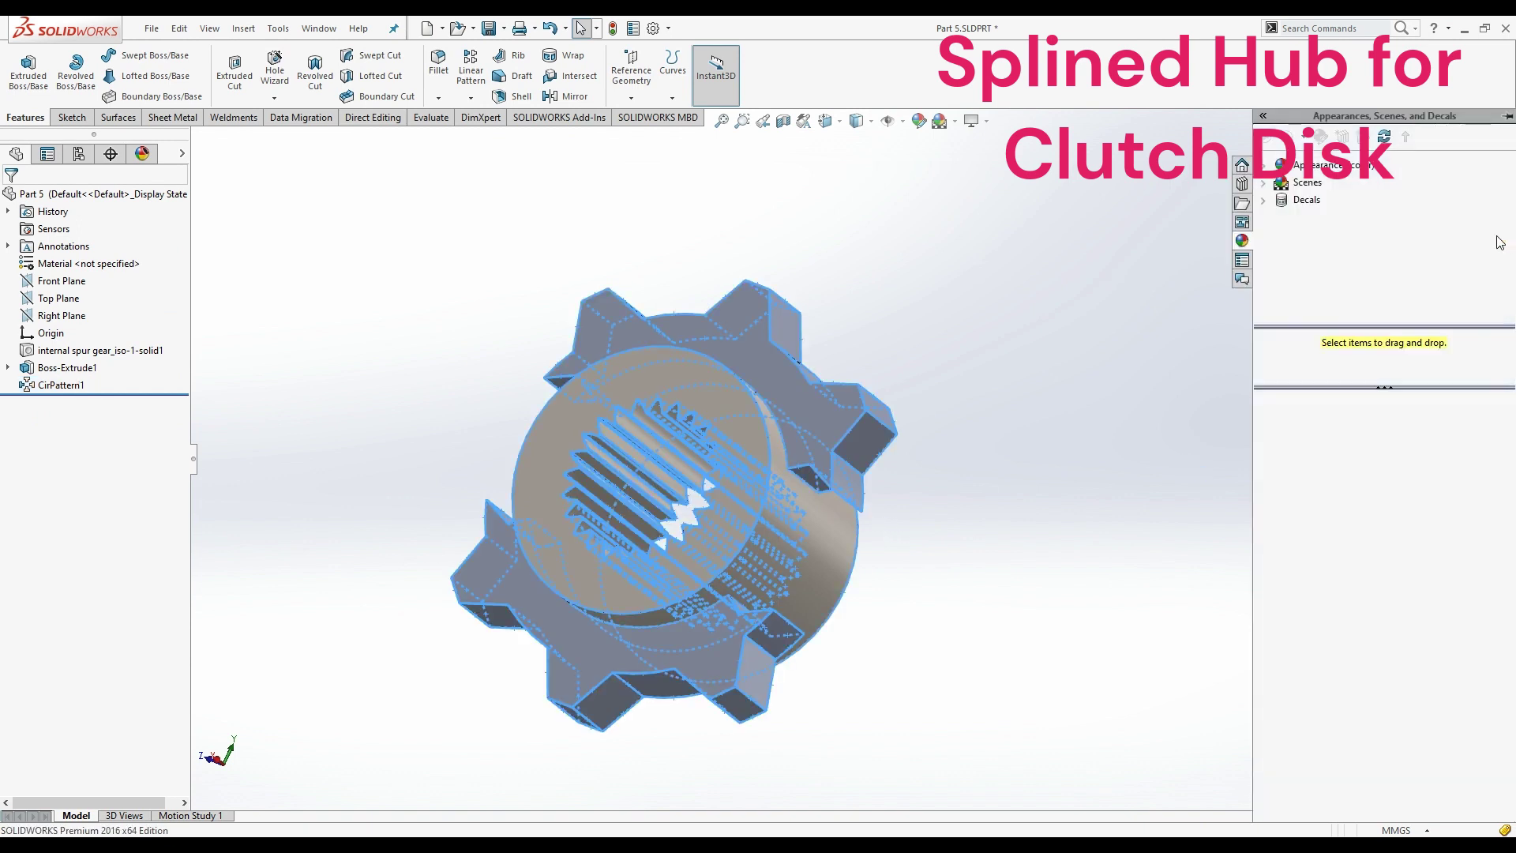
click(1246, 186)
click(1241, 241)
click(1266, 167)
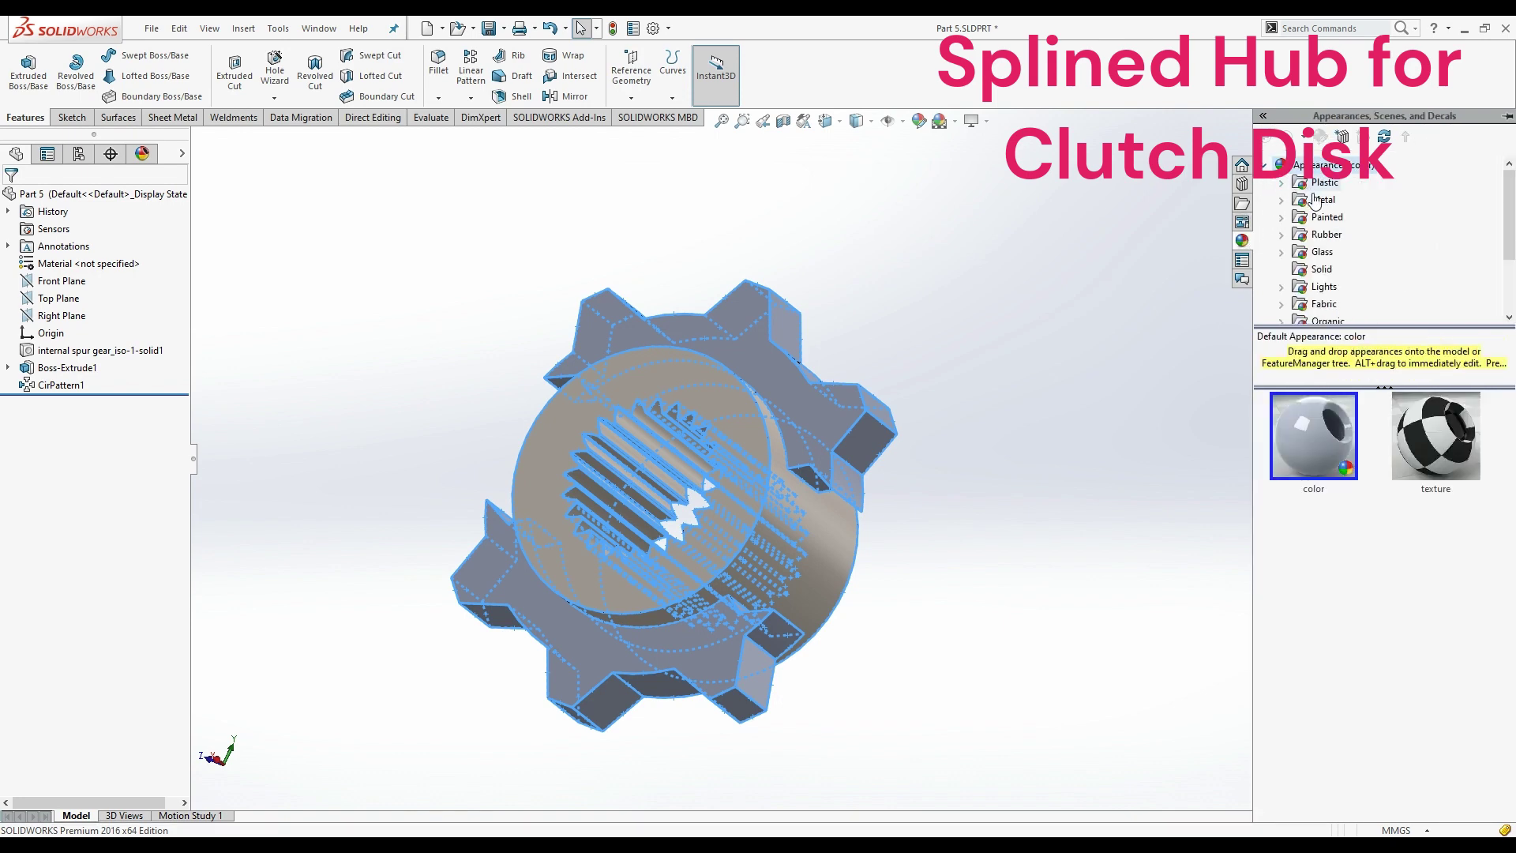
click(1283, 204)
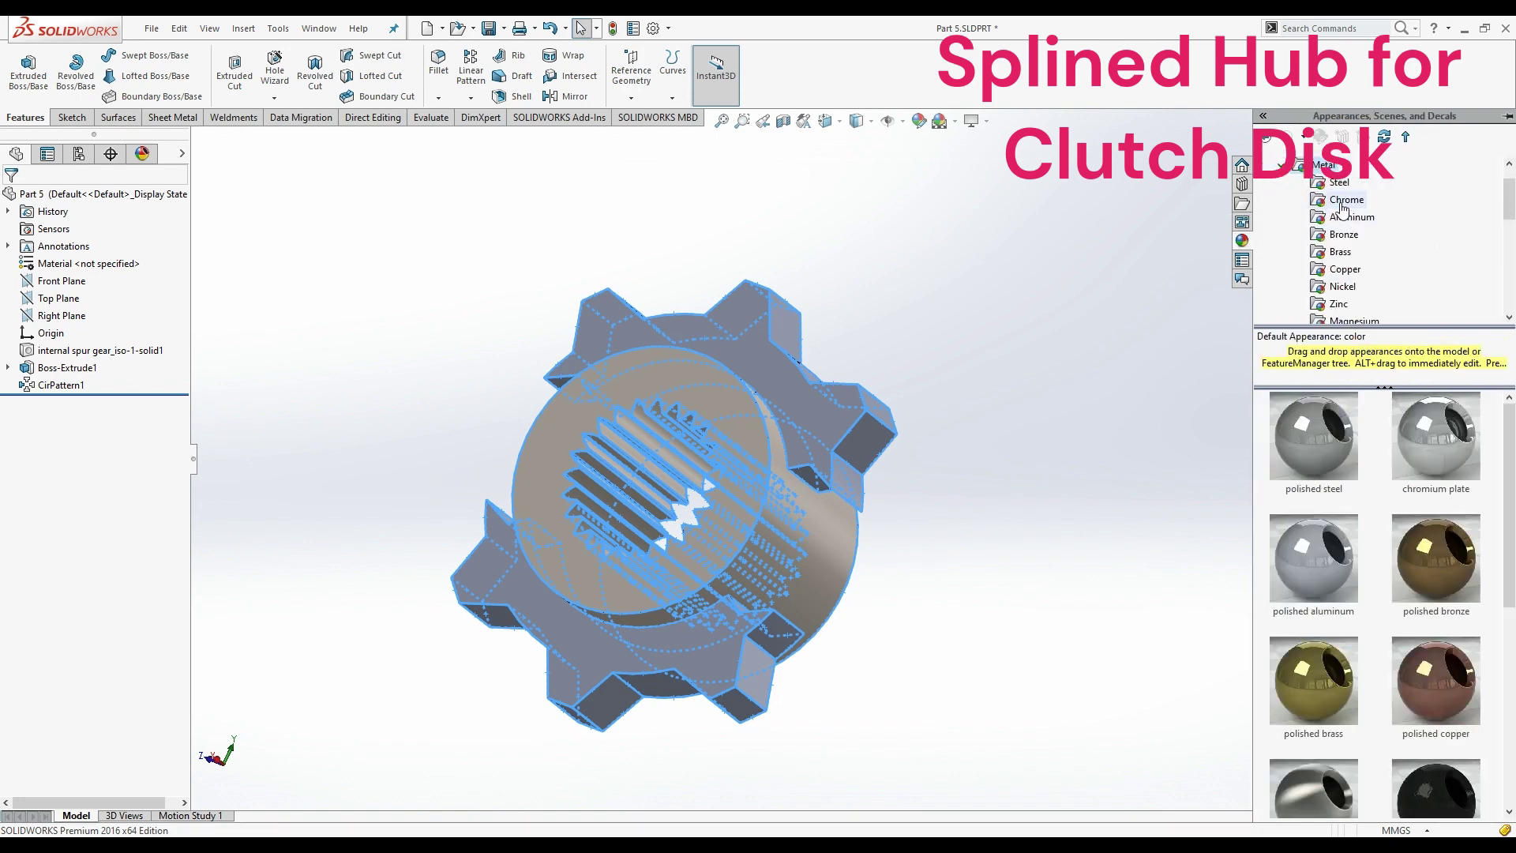
click(1429, 463)
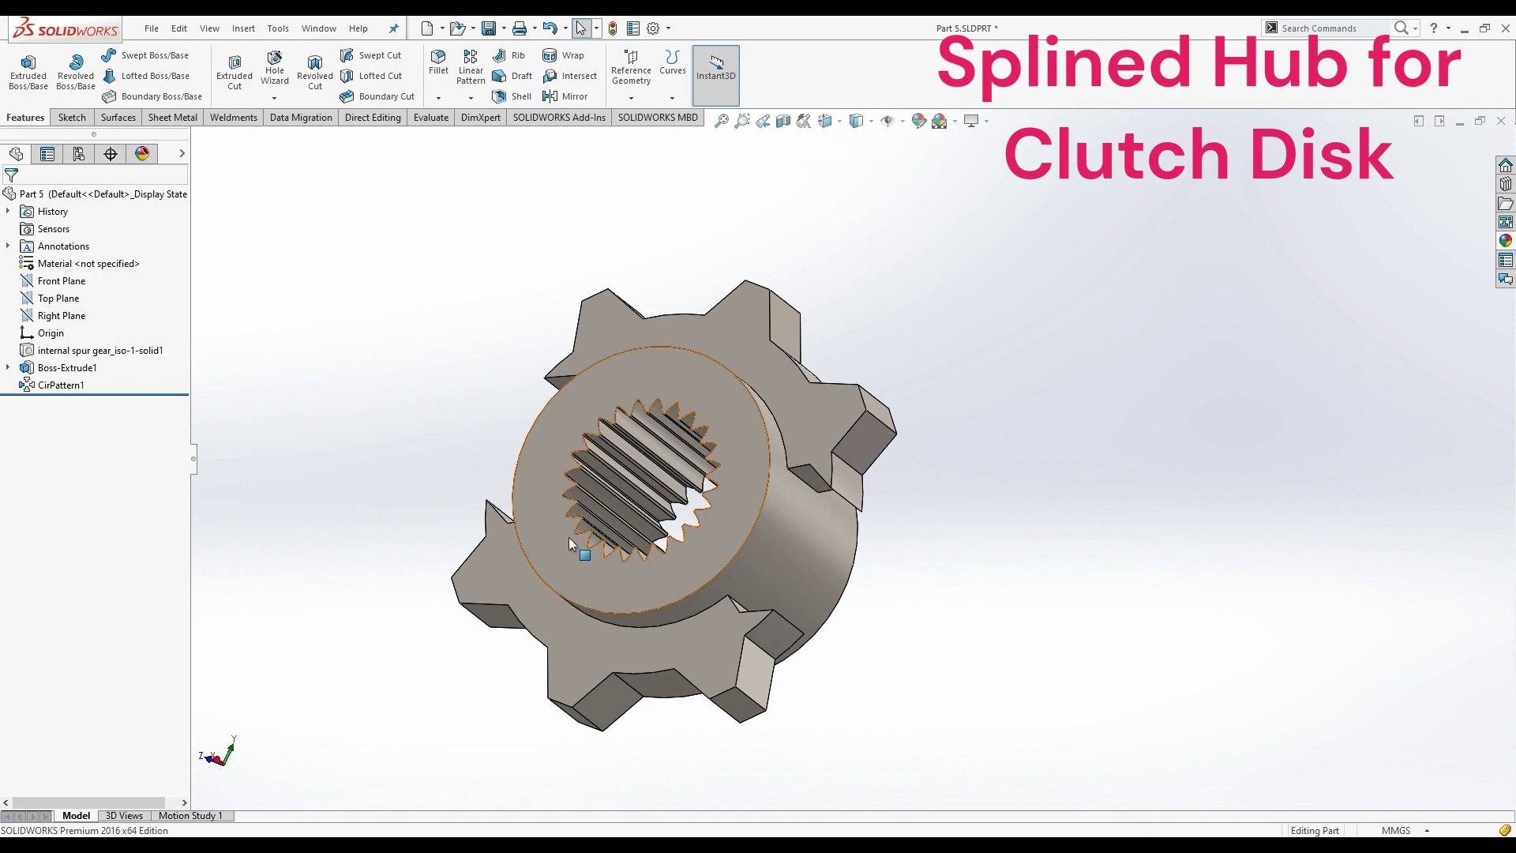
scroll(568, 537, down, 2)
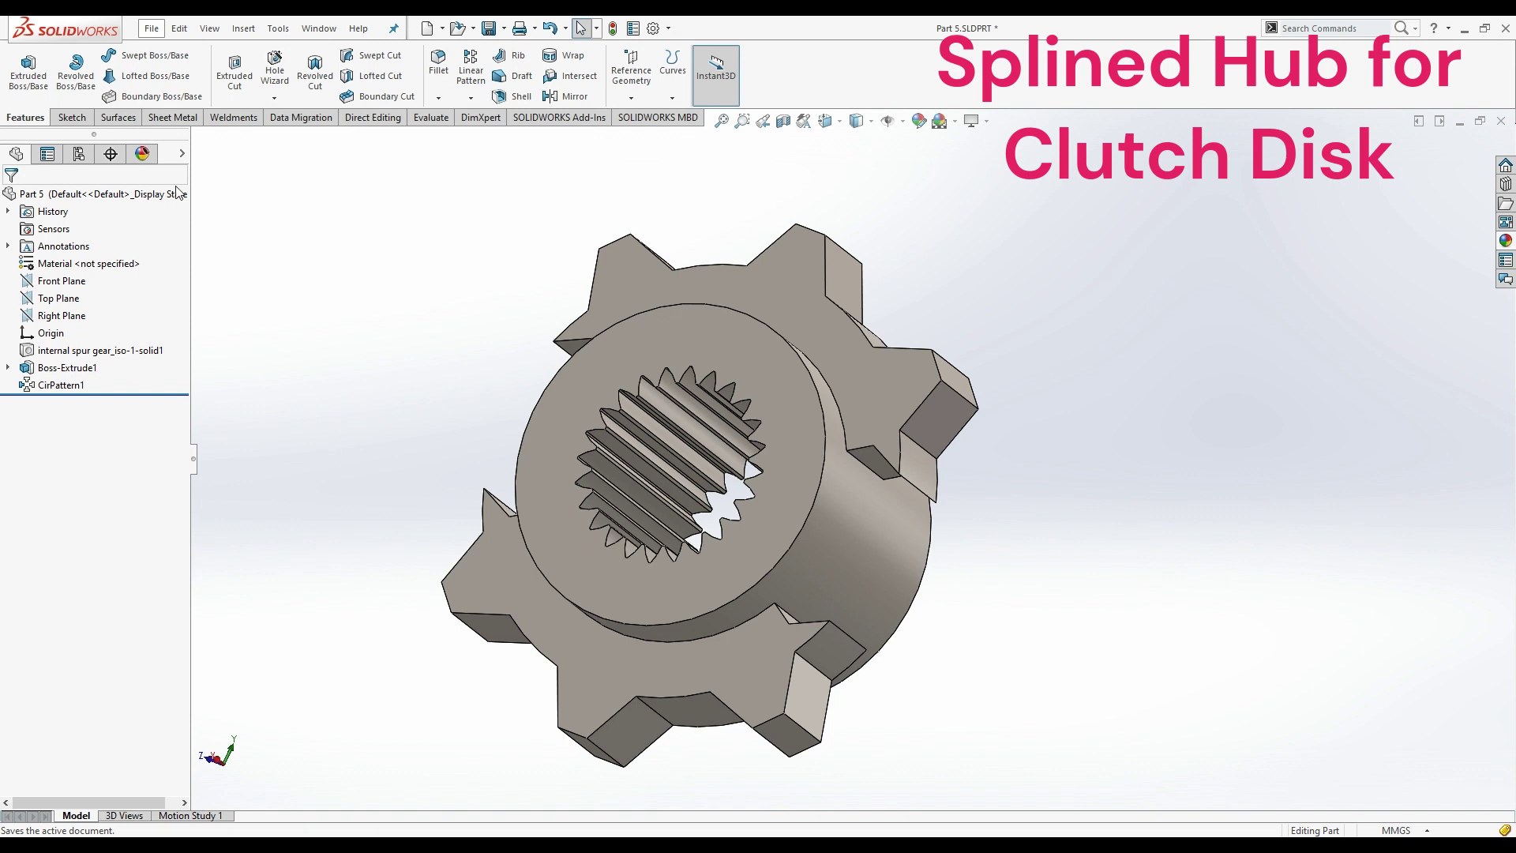
key(ctrl+s)
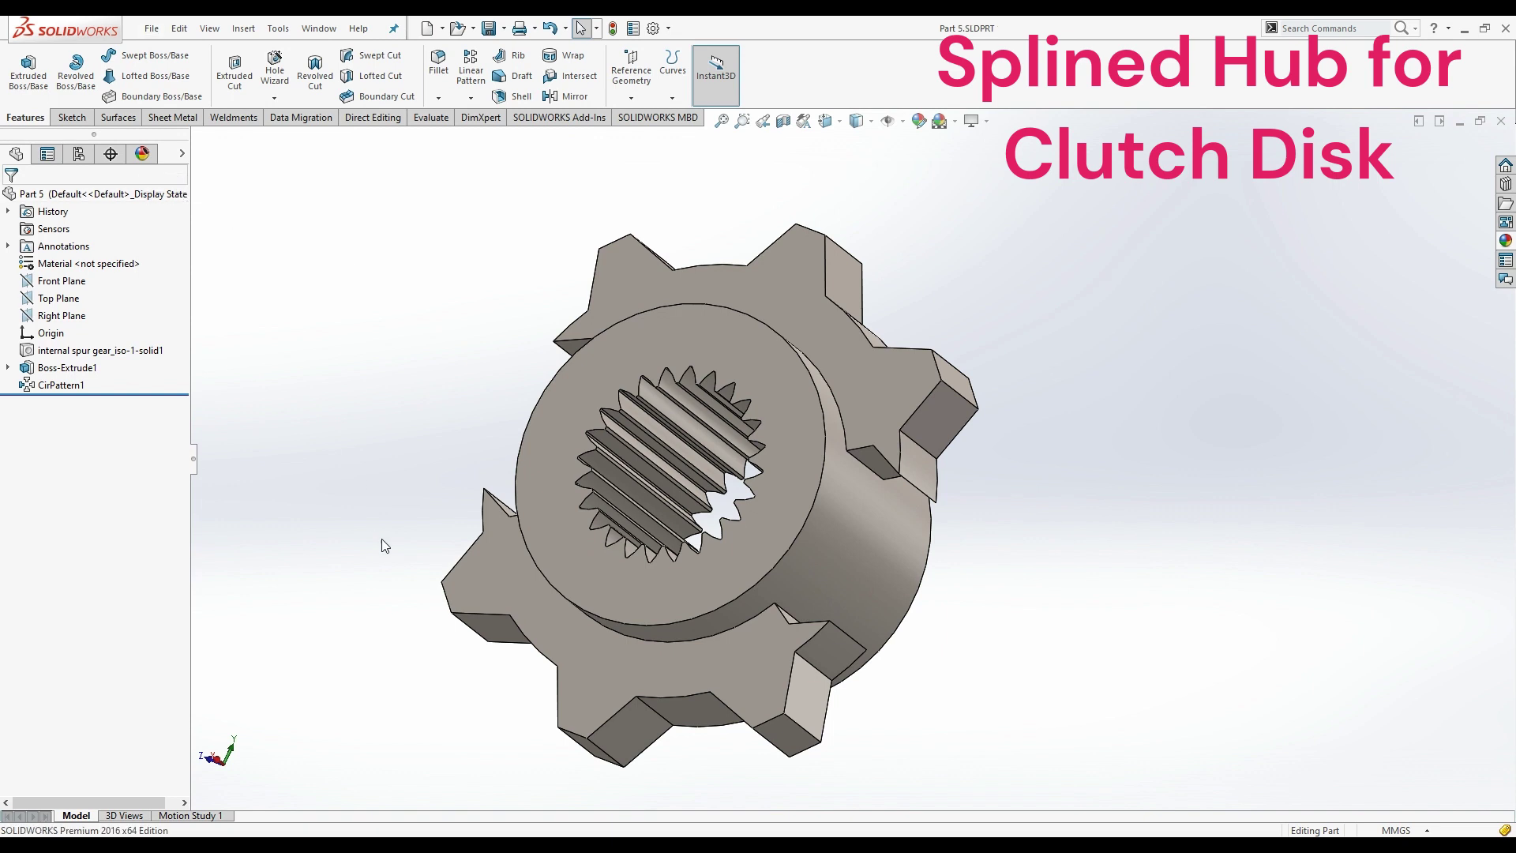